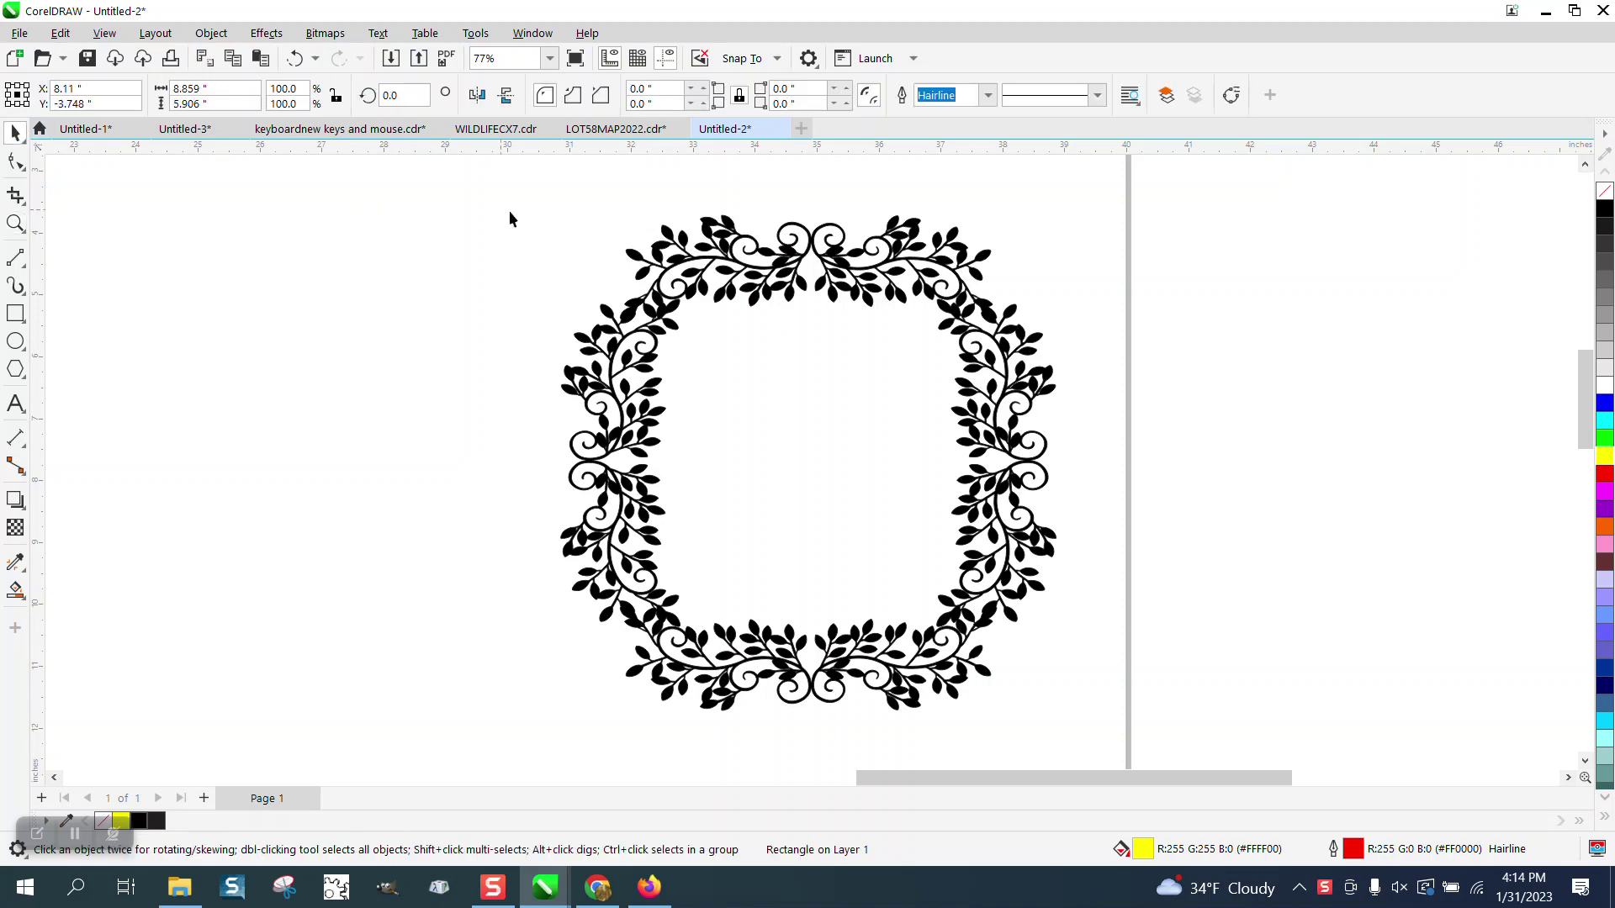
# Move the floral bitmap off the yellow rectangle to beside the page, and place a copy of it back on the rectangle
pyautogui.hotkey('ctrl', 'a')
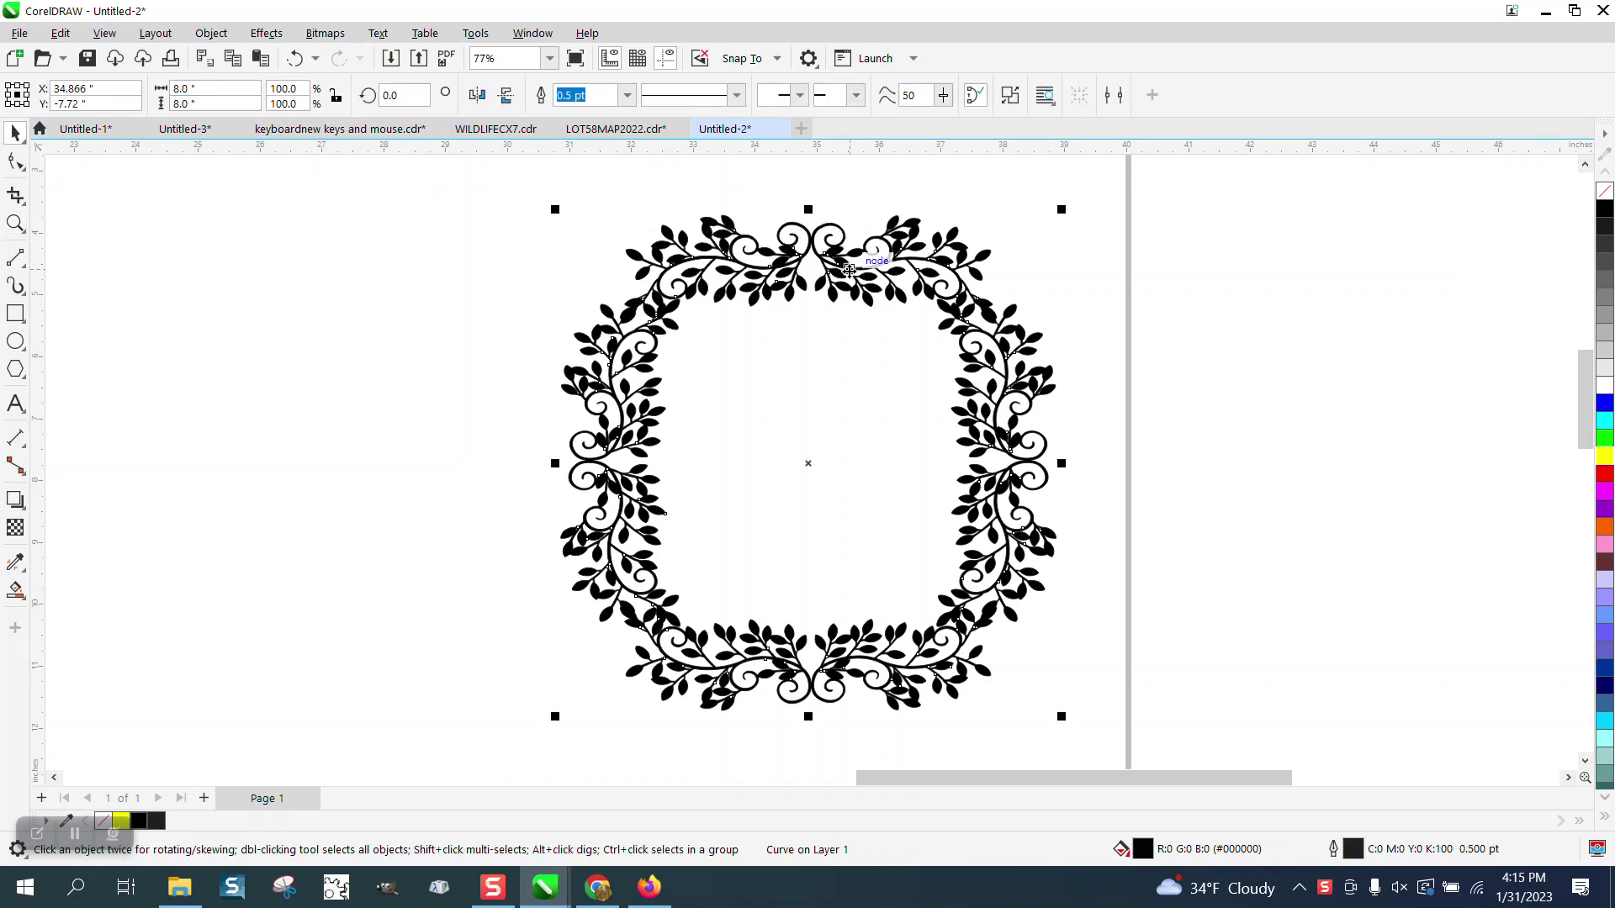
pyautogui.click(816, 267)
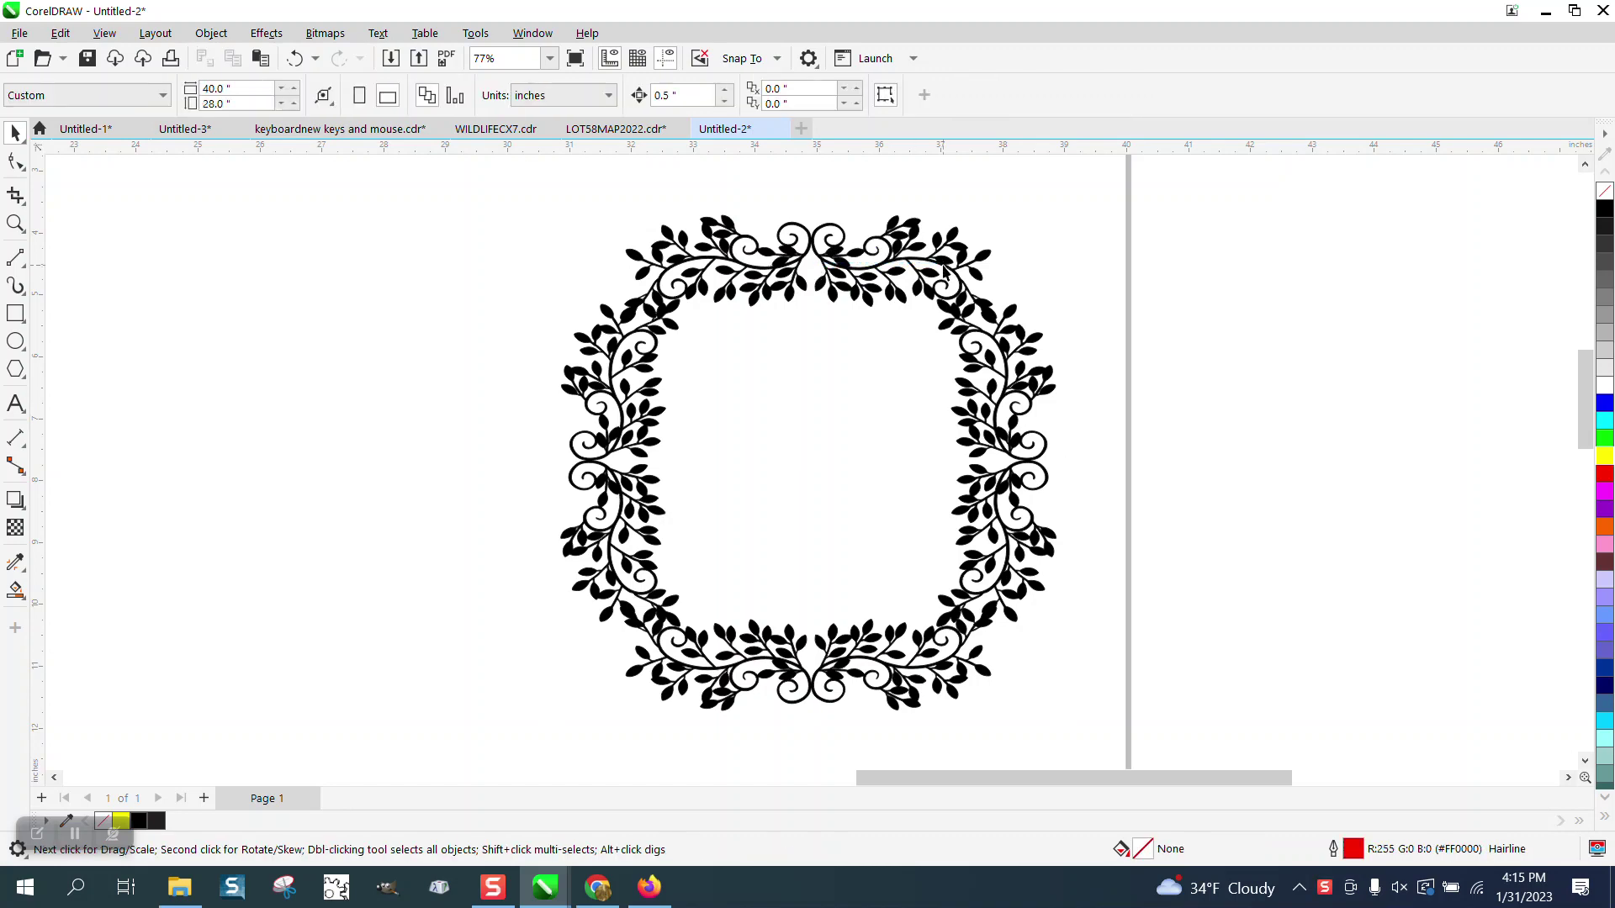
pyautogui.scroll(-3, 816, 268)
pyautogui.scroll(-1, 947, 277)
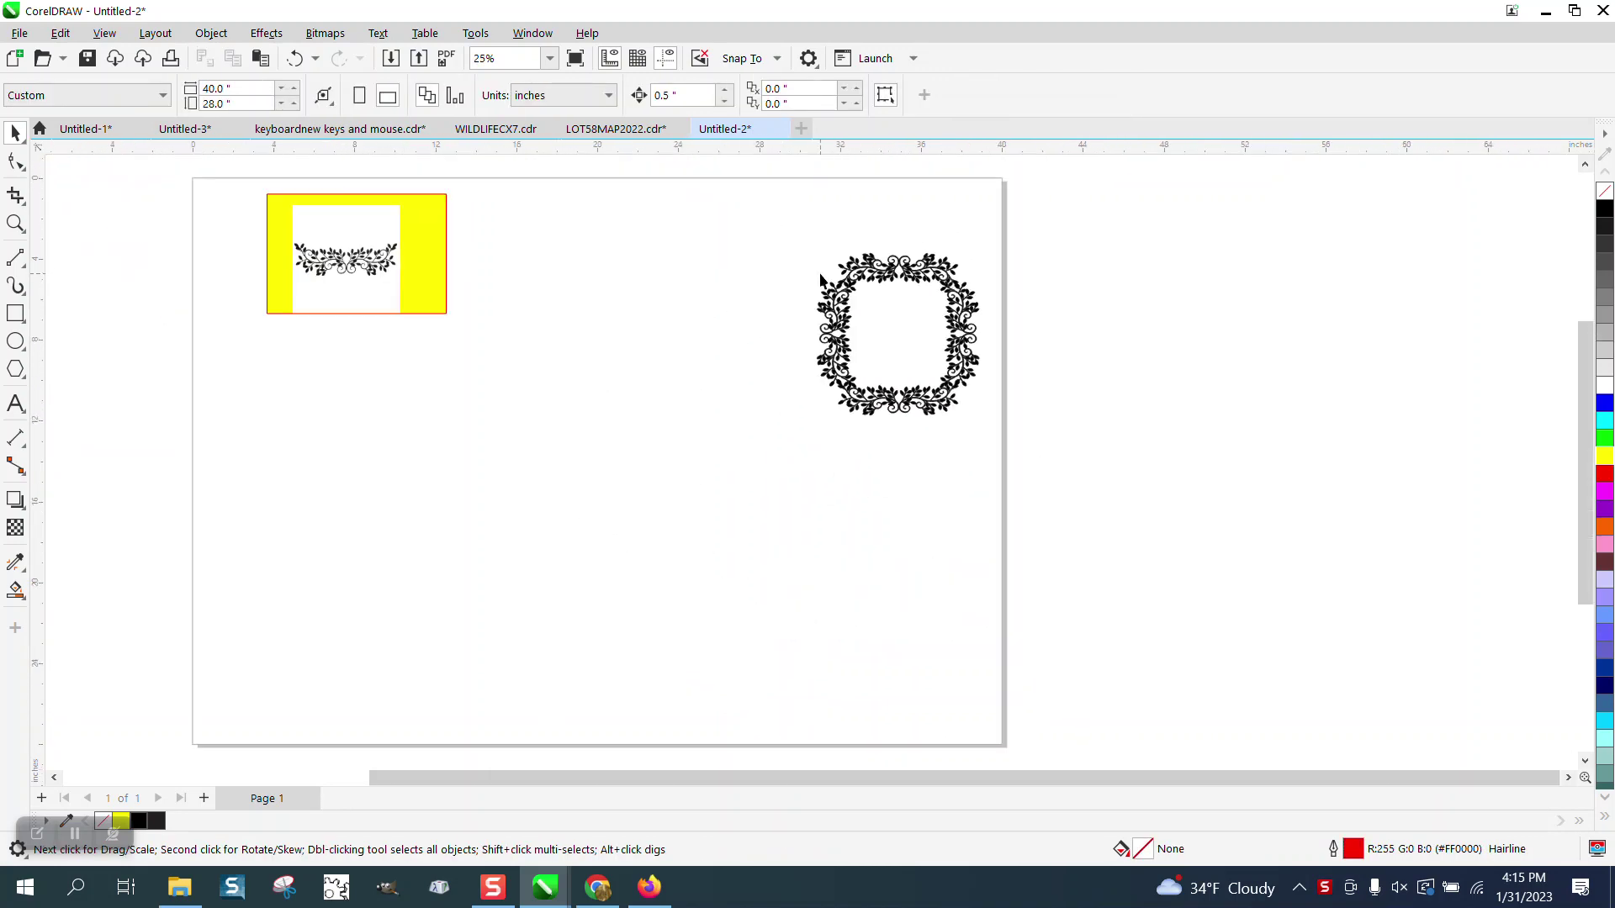
pyautogui.click(364, 246)
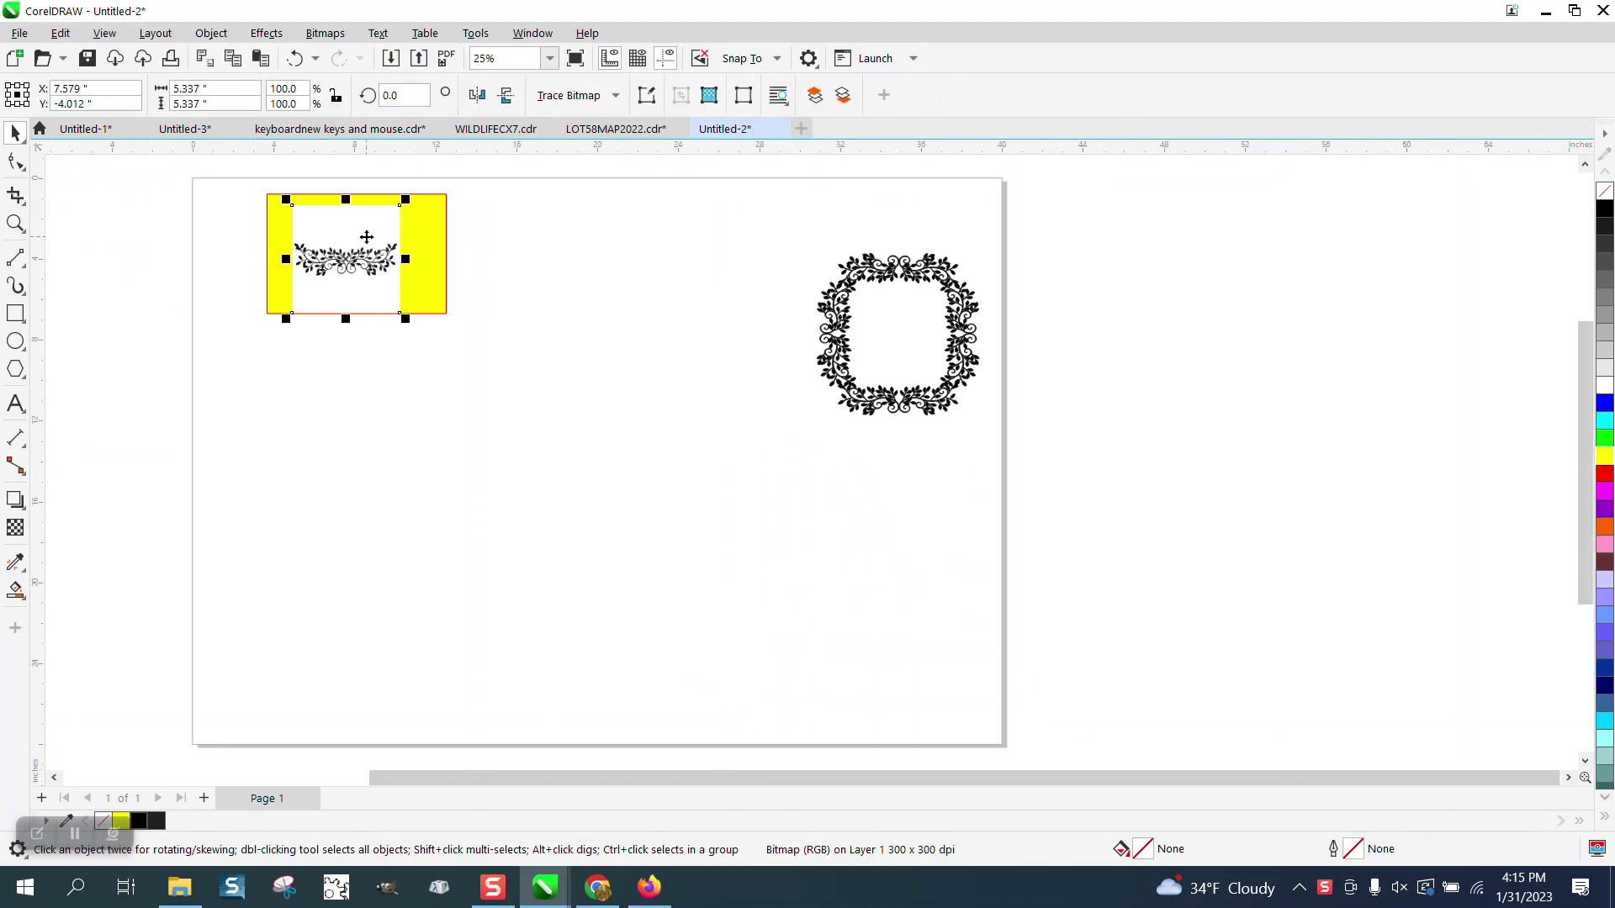
pyautogui.moveTo(371, 240); pyautogui.dragTo(153, 263)
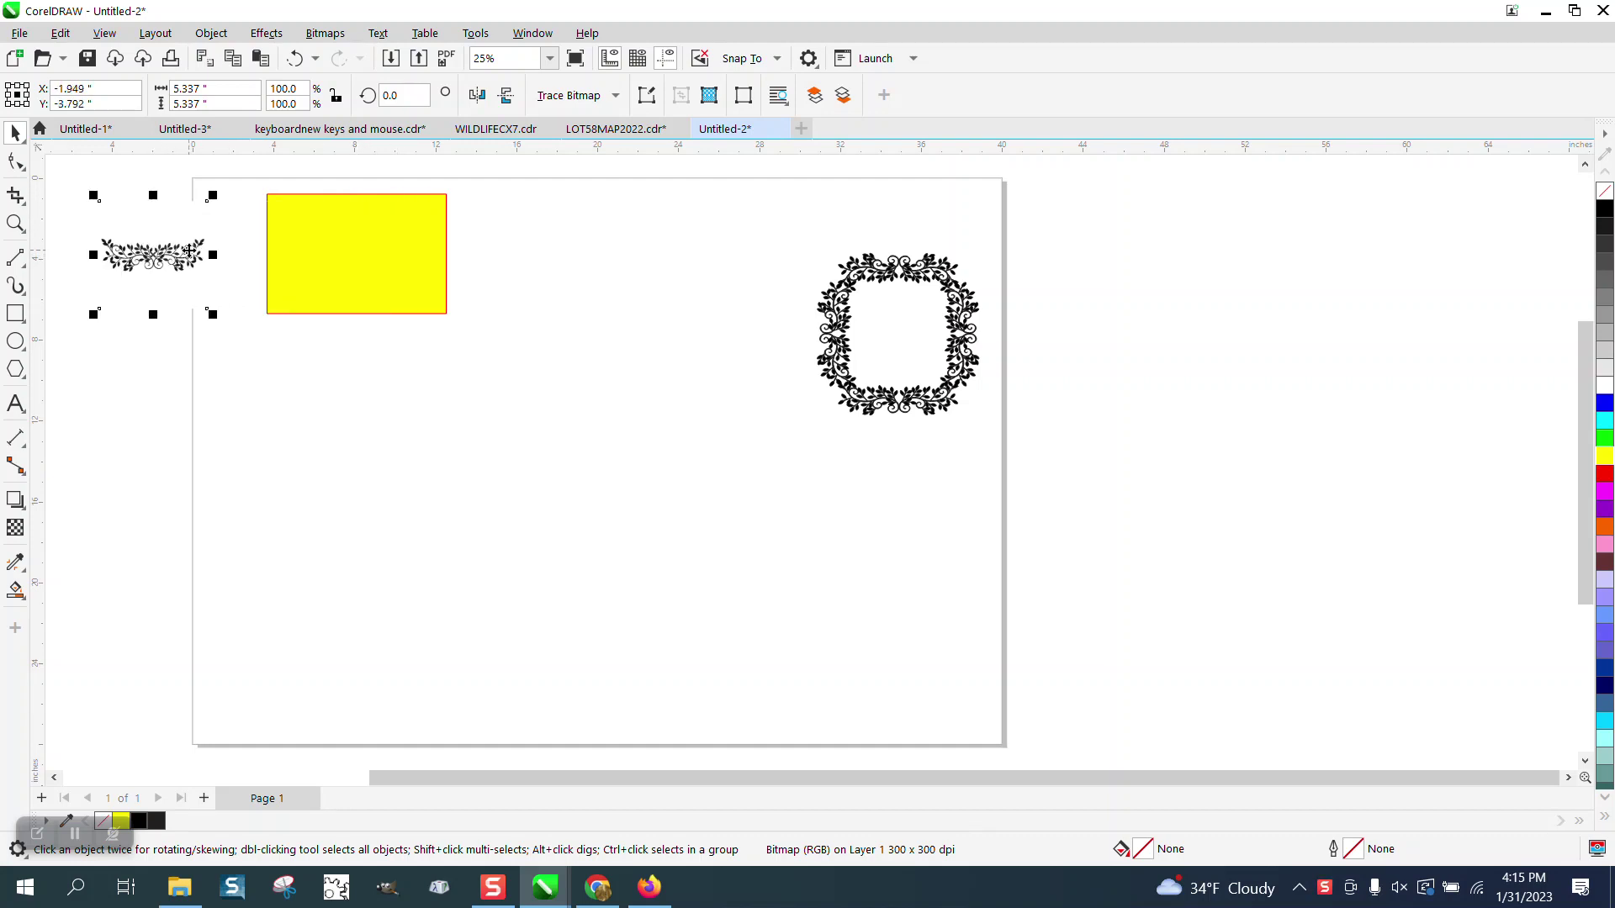
pyautogui.moveTo(155, 253); pyautogui.dragTo(328, 250)
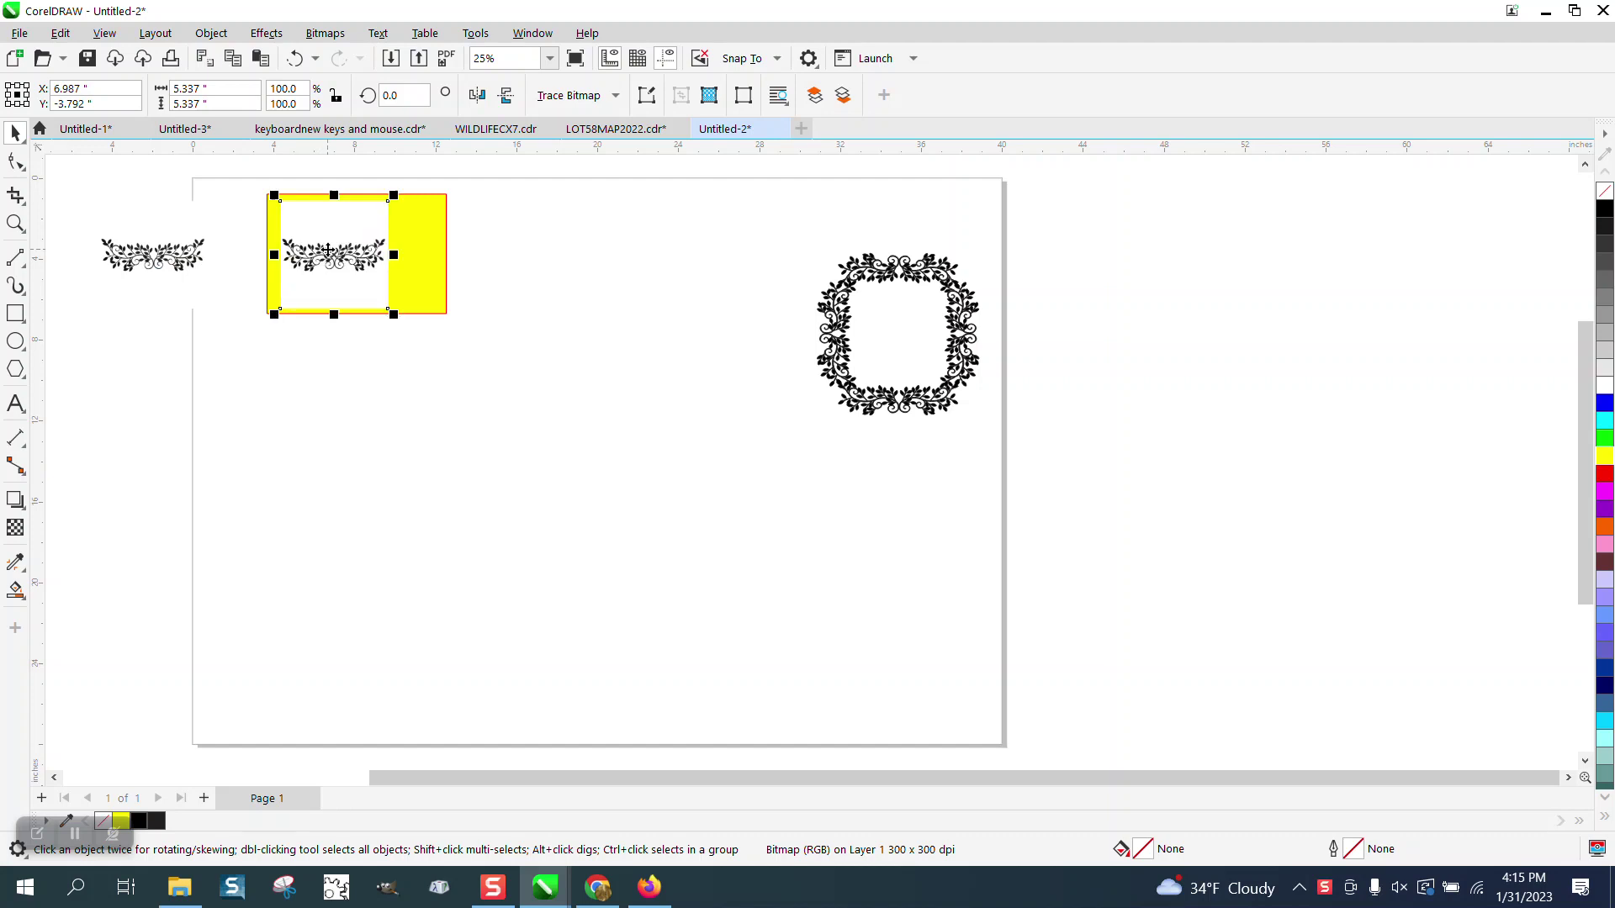
# Crop the bitmap copy on the yellow rectangle closely around the ornament, to about 5.28 by 1.86 inches
pyautogui.click(15, 223)
pyautogui.moveTo(266, 222); pyautogui.dragTo(454, 316)
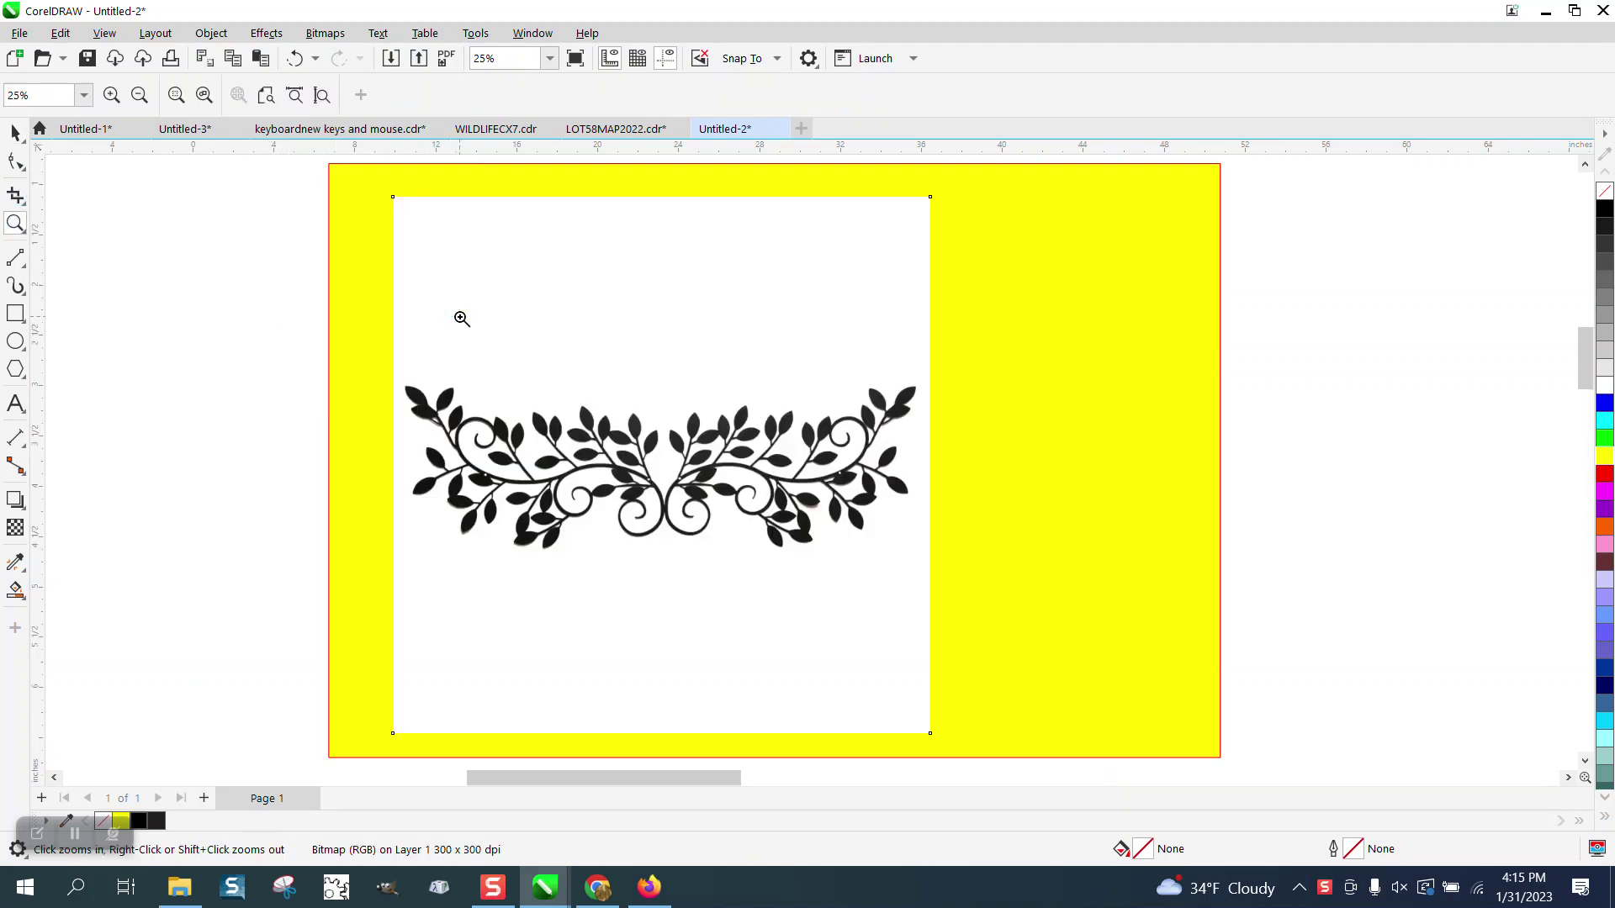
pyautogui.press('space')
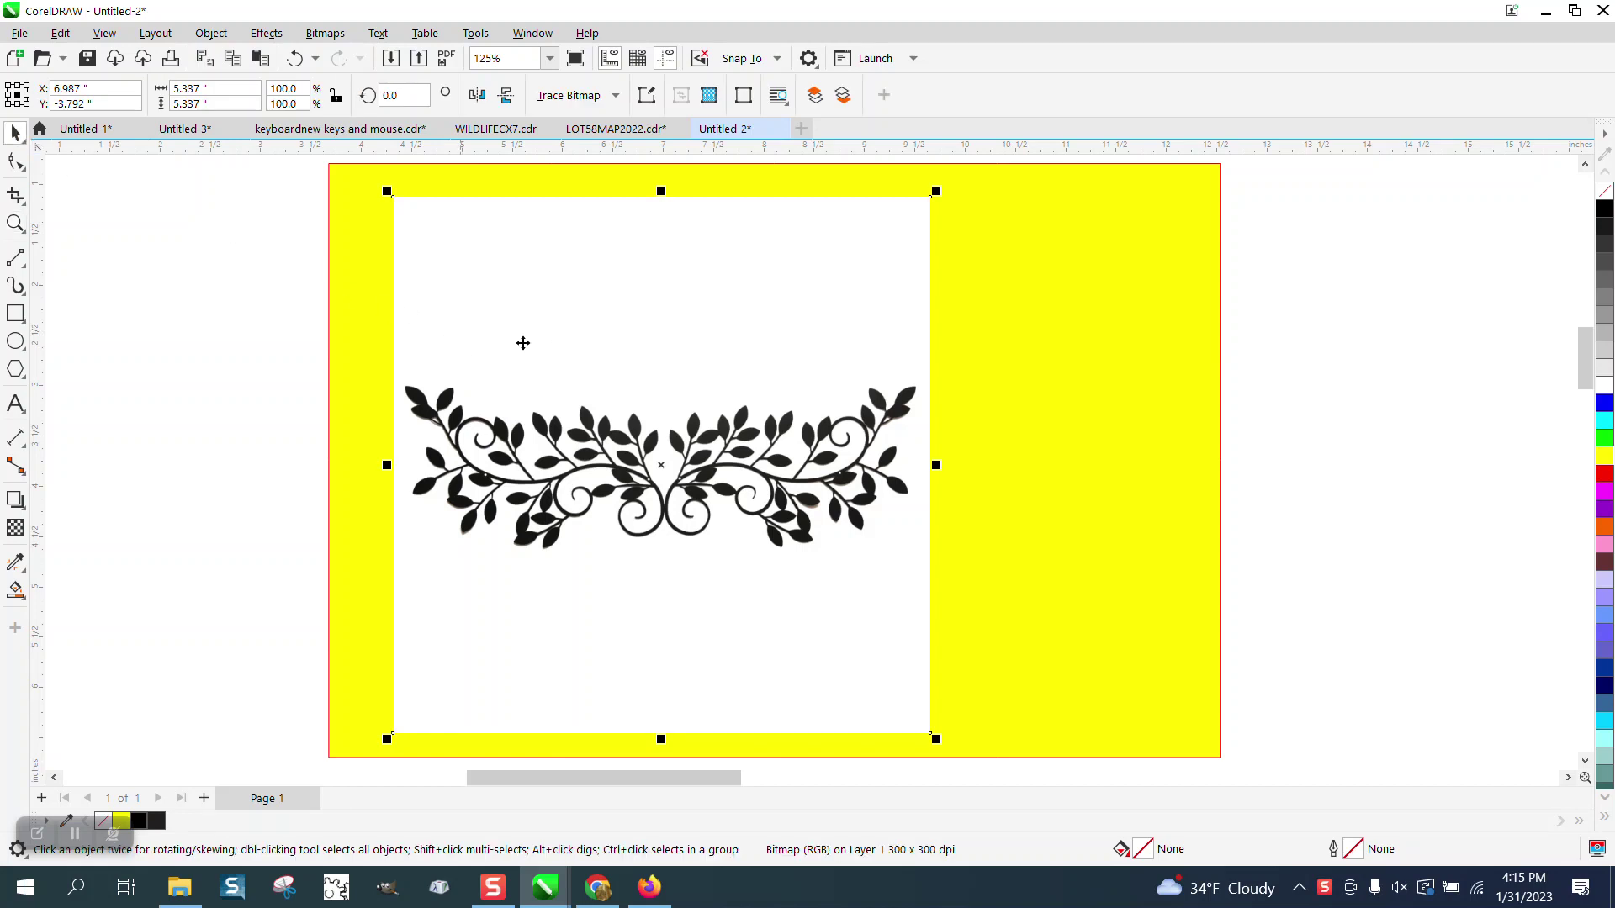
pyautogui.click(24, 205)
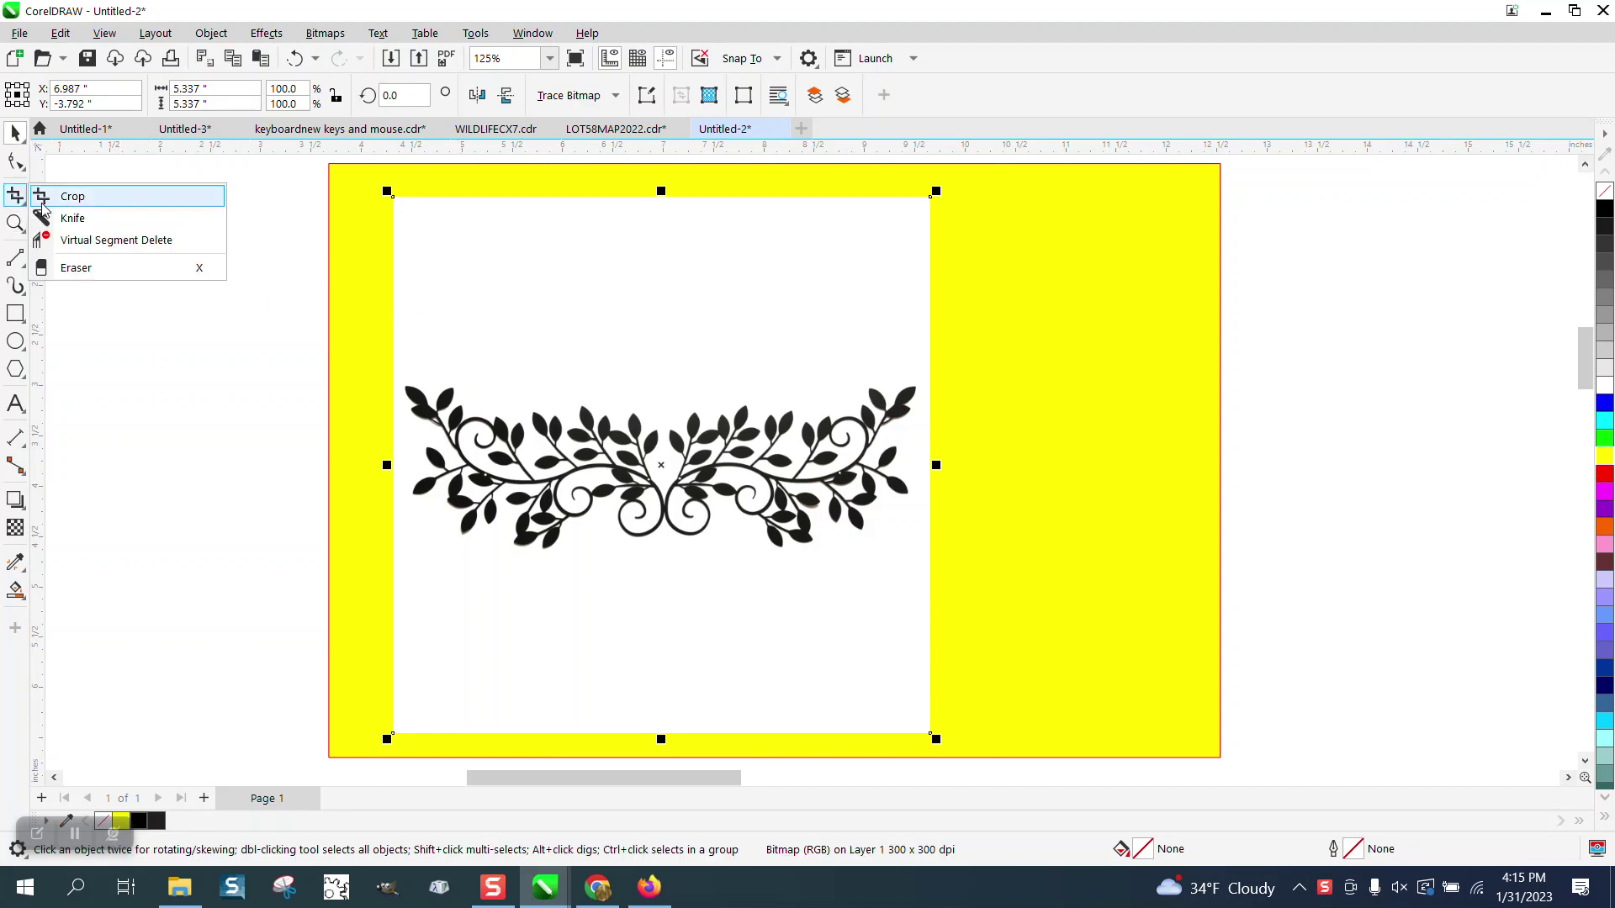
pyautogui.click(68, 197)
pyautogui.moveTo(394, 367); pyautogui.dragTo(924, 556)
pyautogui.click(98, 192)
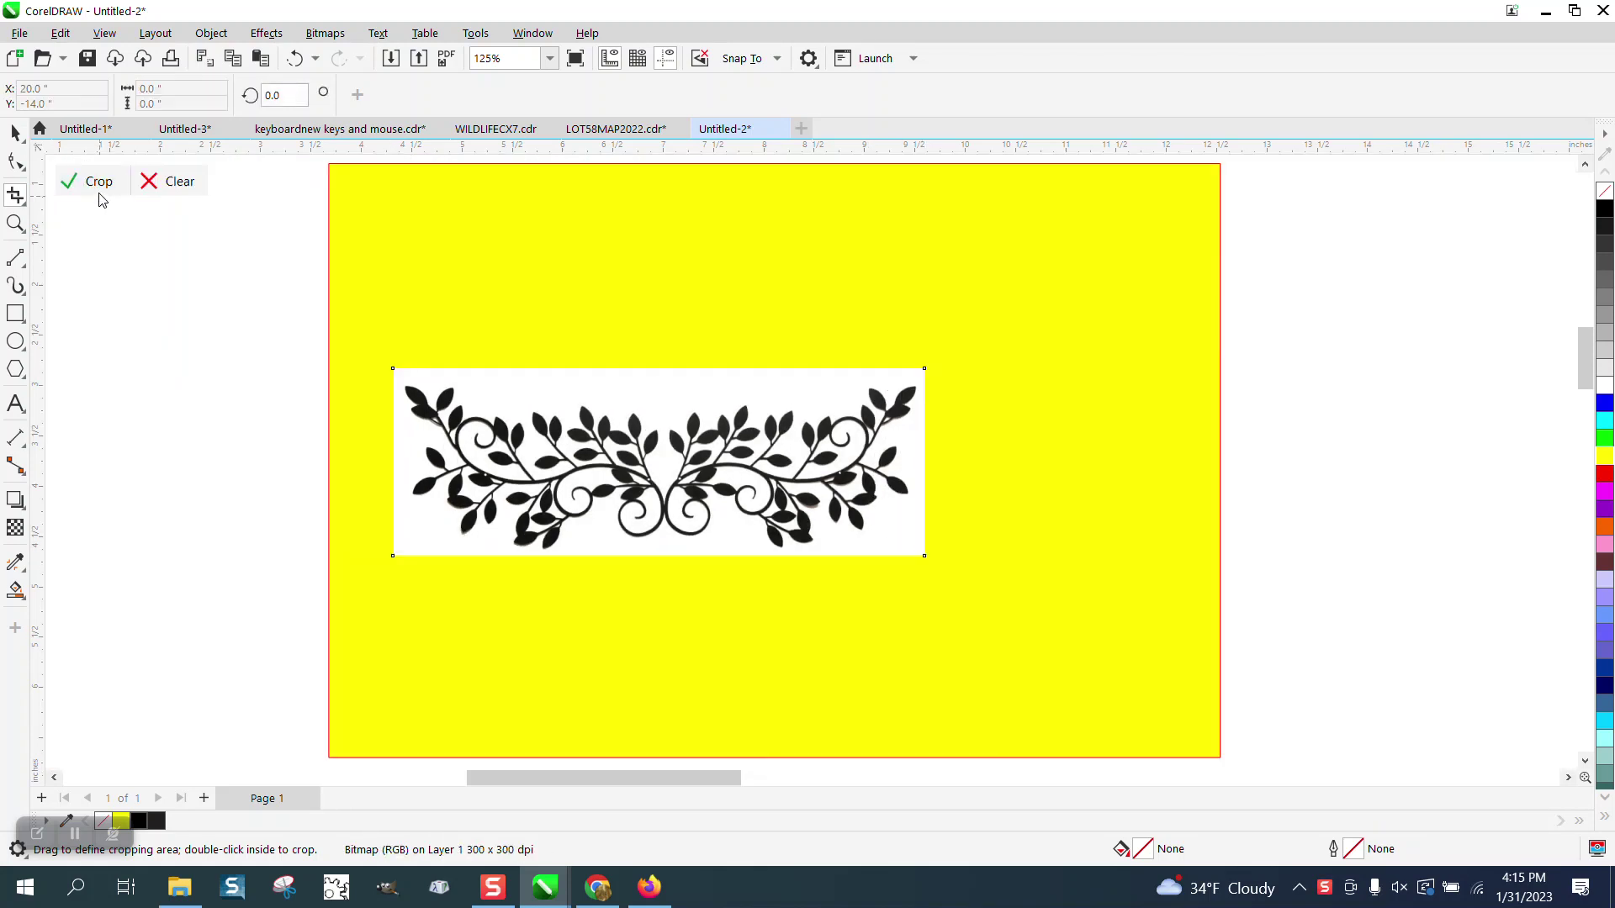
pyautogui.click(13, 133)
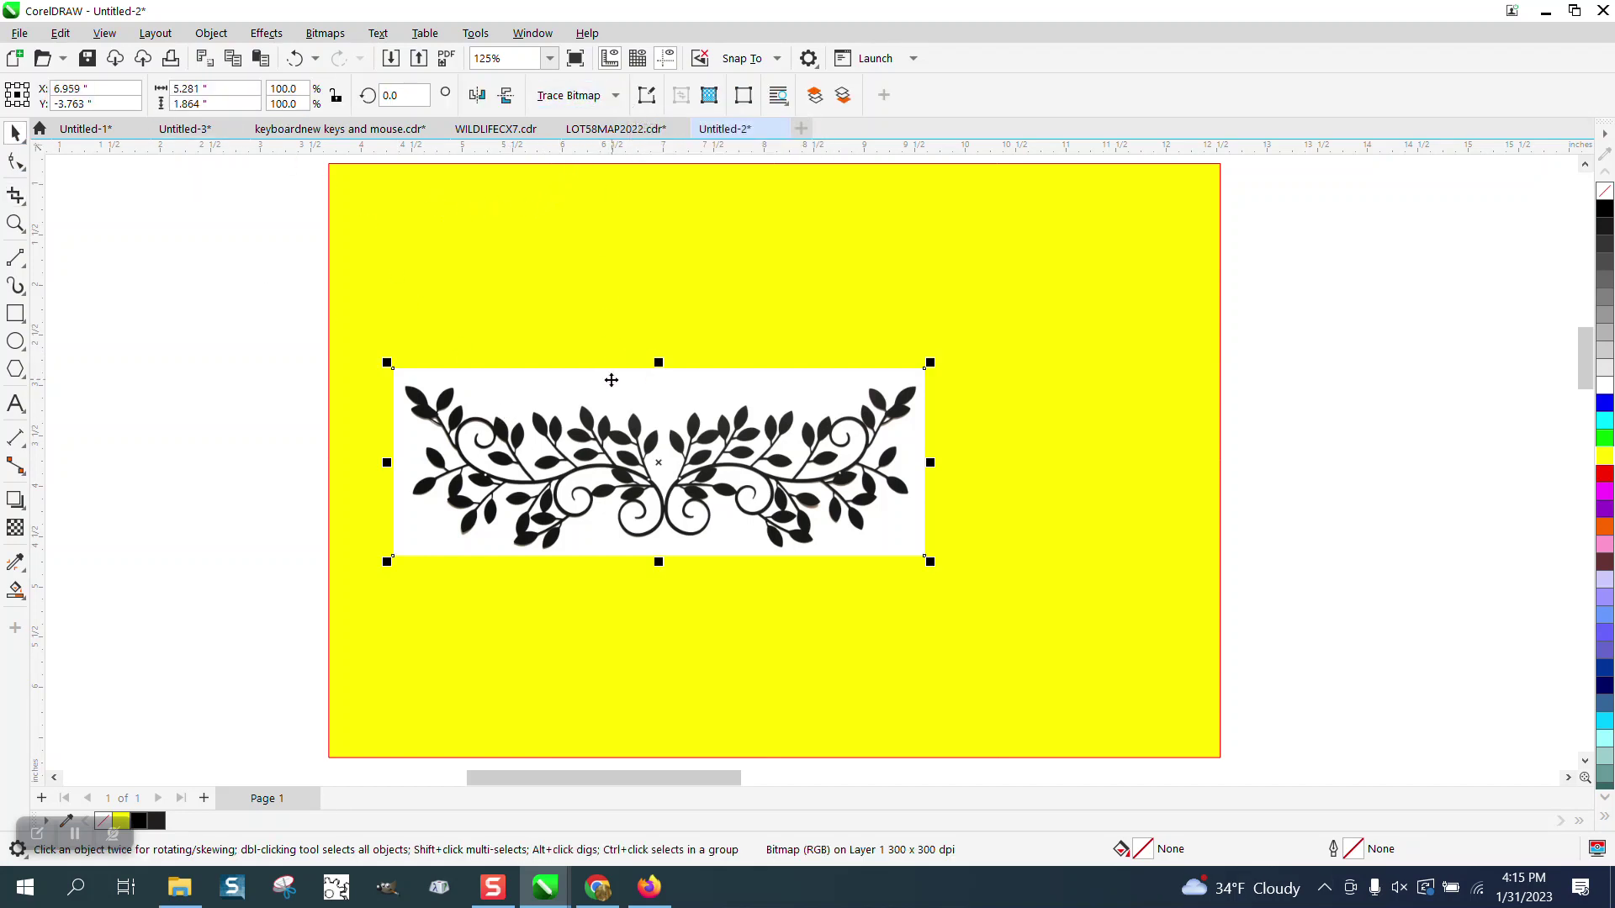
# Set the document's nudge distance to 6 inches
pyautogui.click(221, 345)
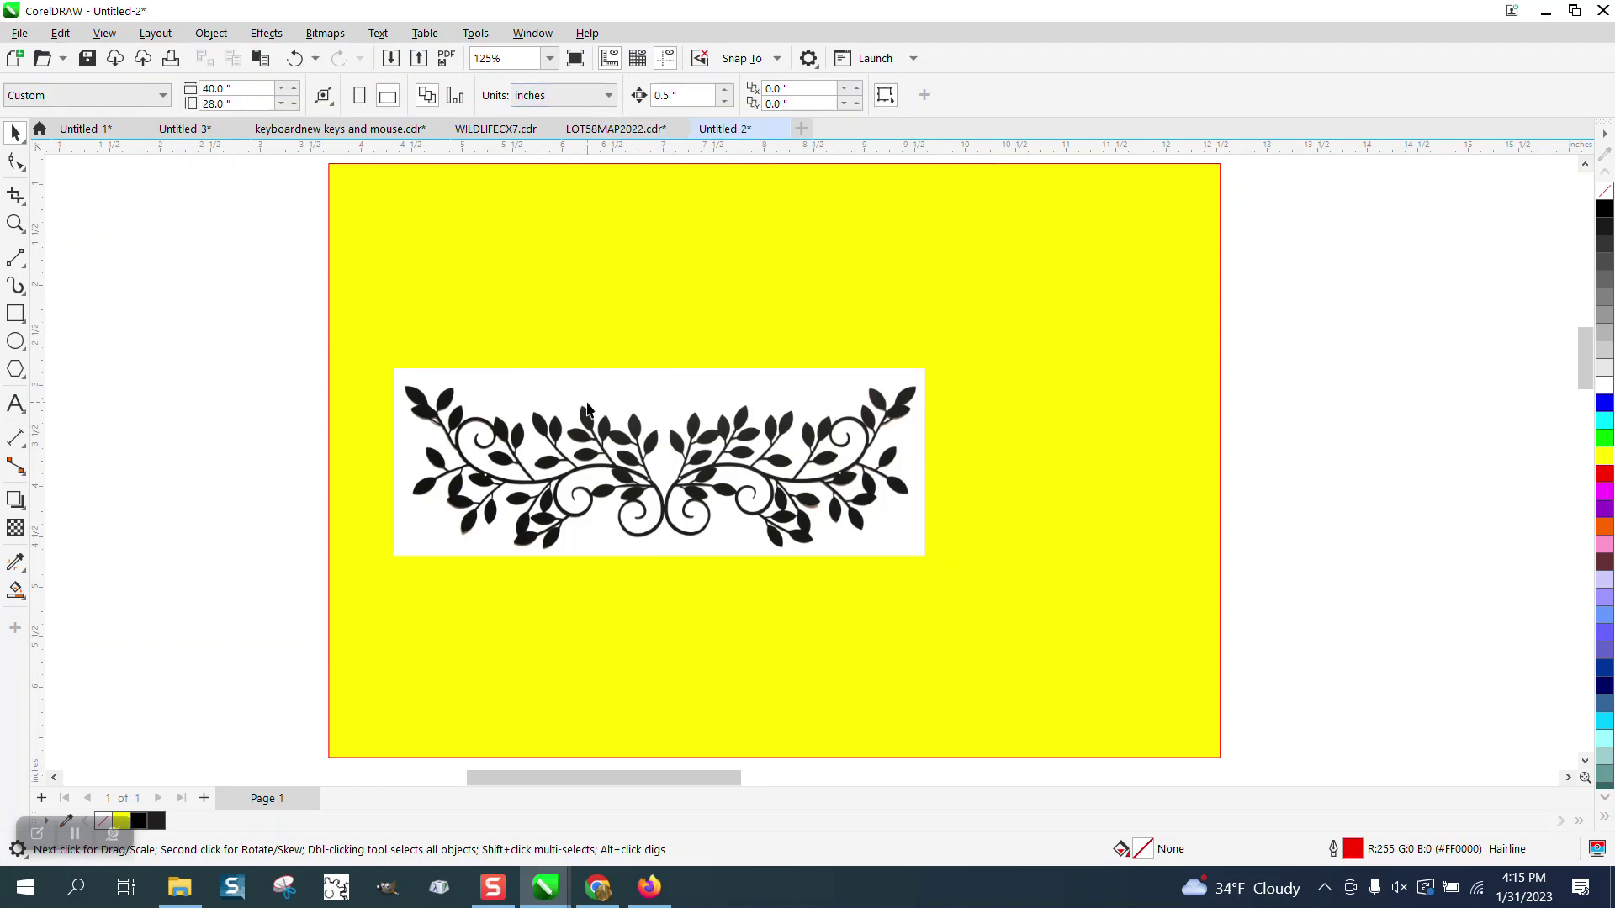
pyautogui.click(539, 389)
pyautogui.click(179, 274)
pyautogui.write('6')
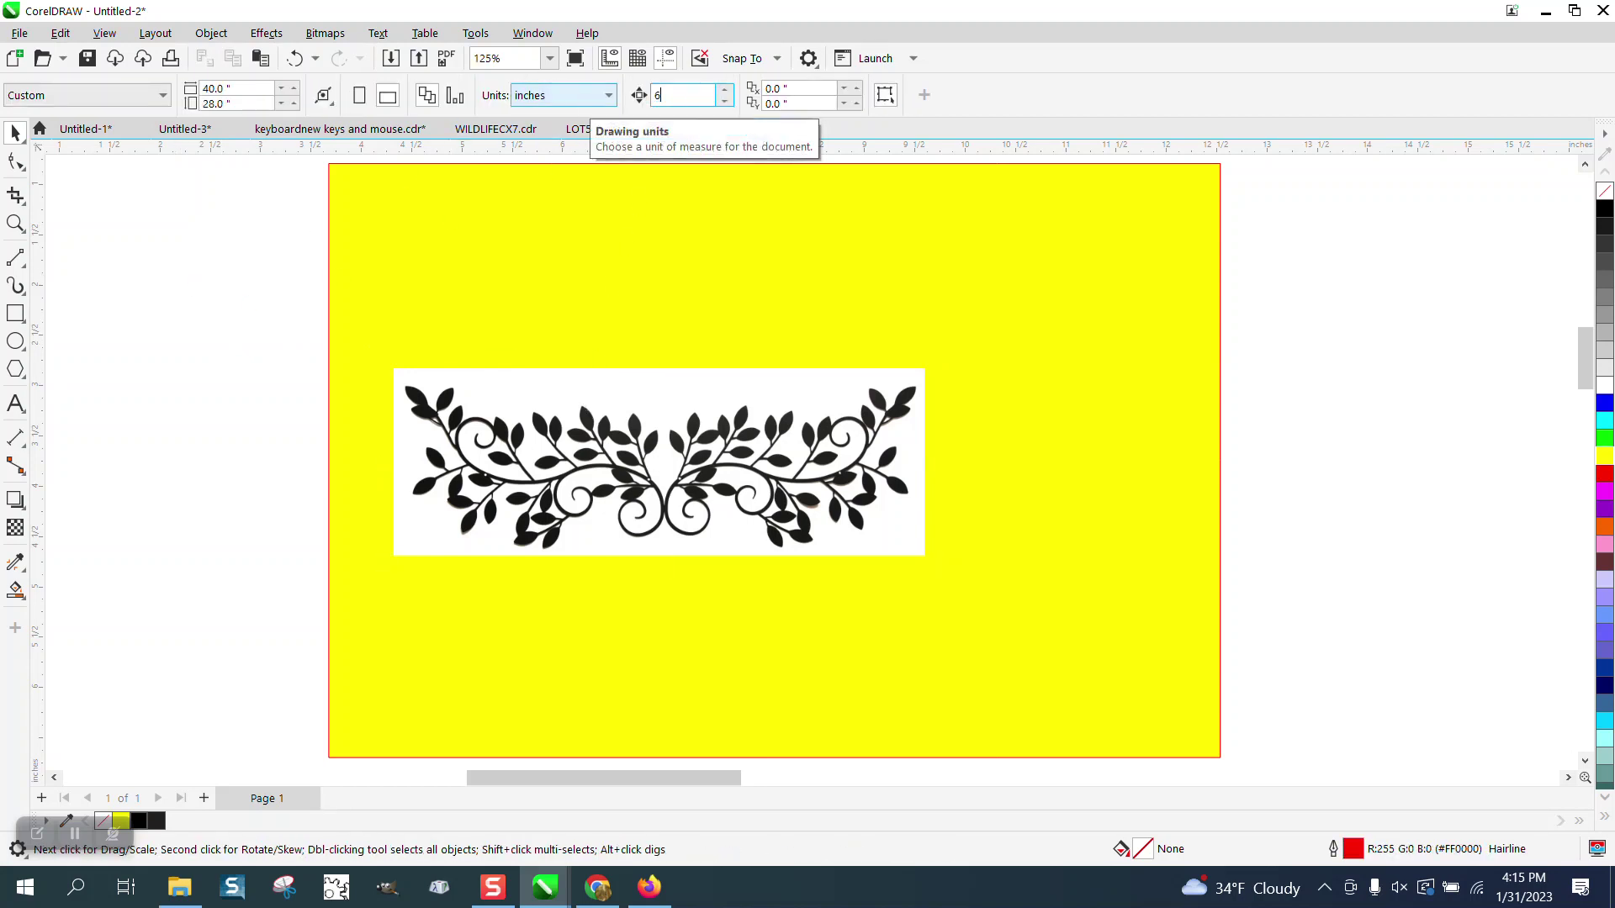
# Trace the cropped ornament bitmap with an Outline Trace of the Clipart type, keeping the default trace settings
pyautogui.click(656, 374)
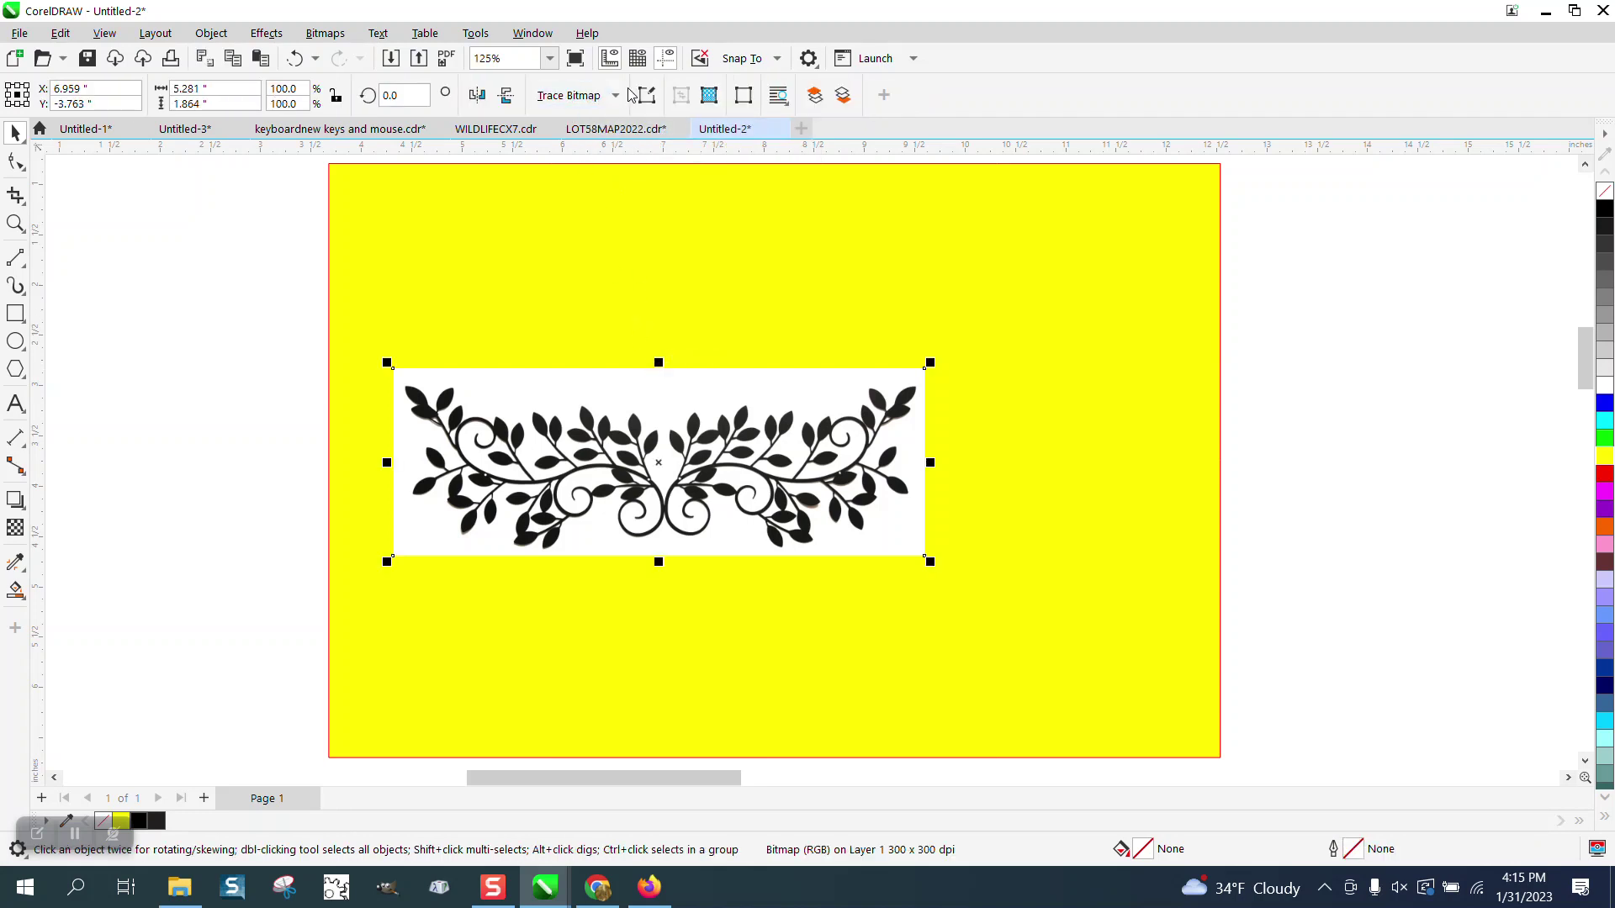
pyautogui.click(616, 96)
pyautogui.moveTo(593, 164)
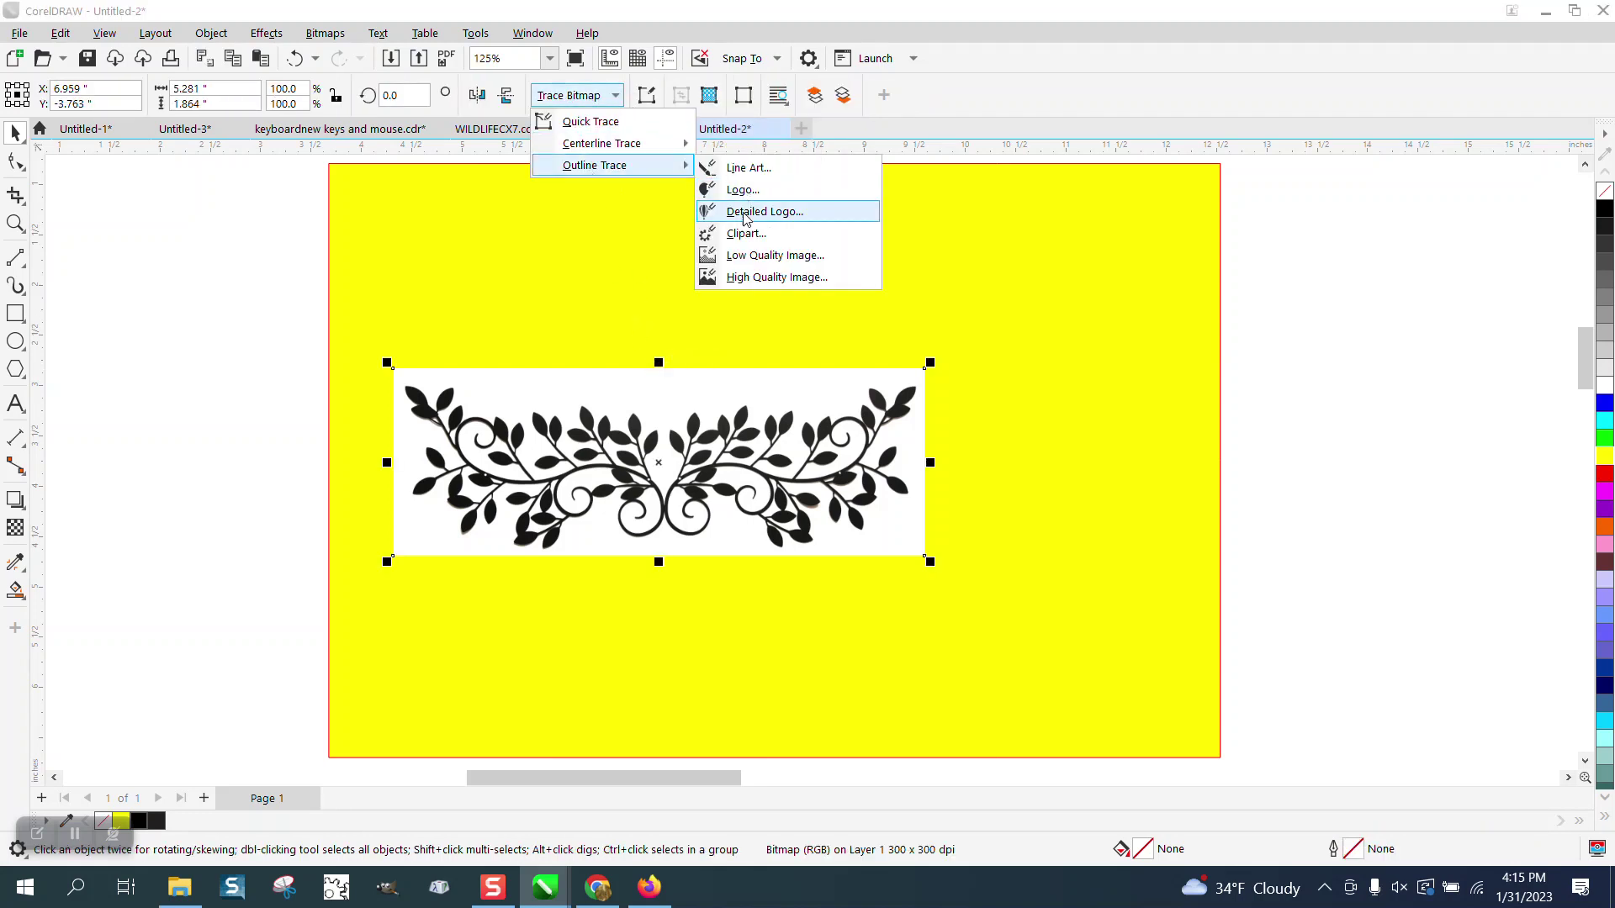
pyautogui.click(737, 232)
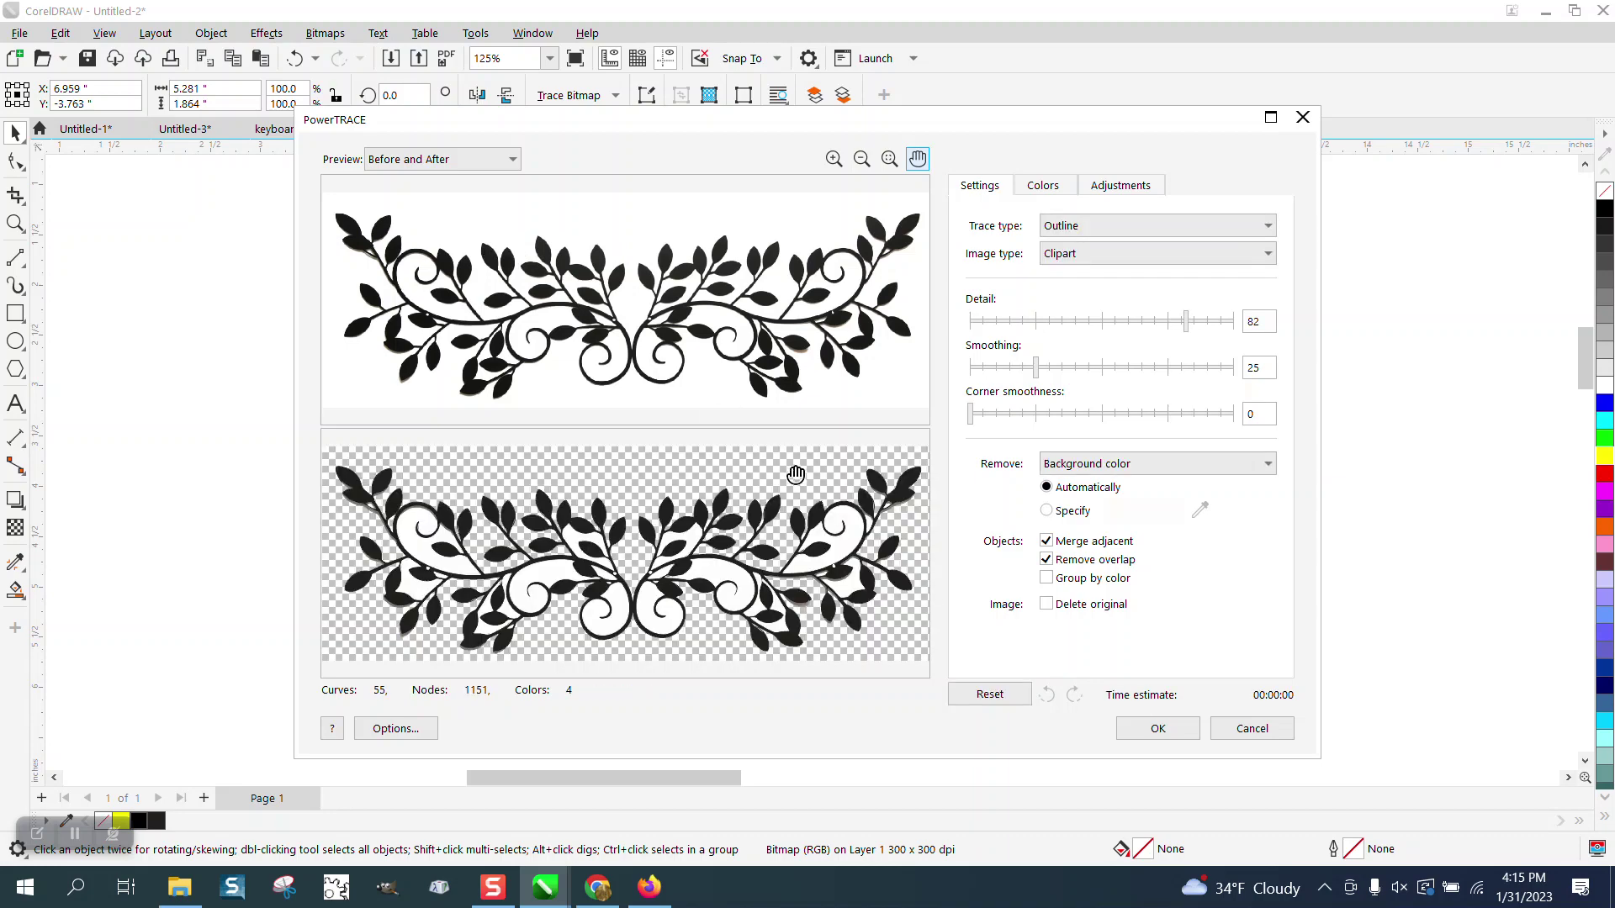
pyautogui.click(1154, 728)
# Shift the yellow rectangle to the right and move the traced group 6 inches right onto it, clear of the bitmap
pyautogui.scroll(-3, 854, 579)
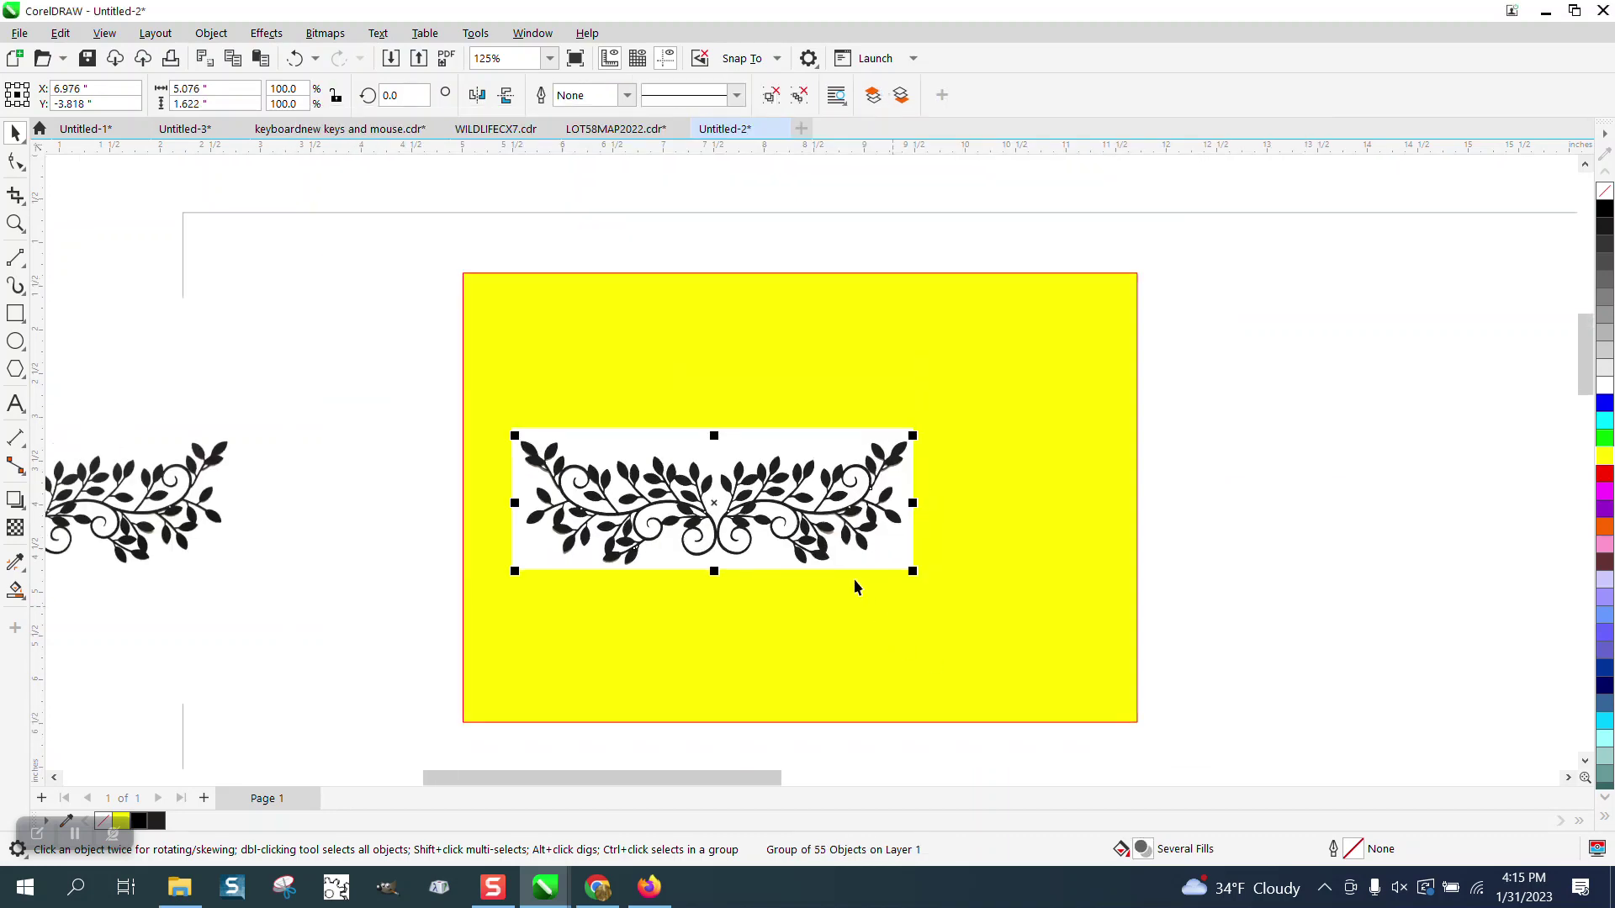
pyautogui.moveTo(1041, 543); pyautogui.dragTo(1232, 541)
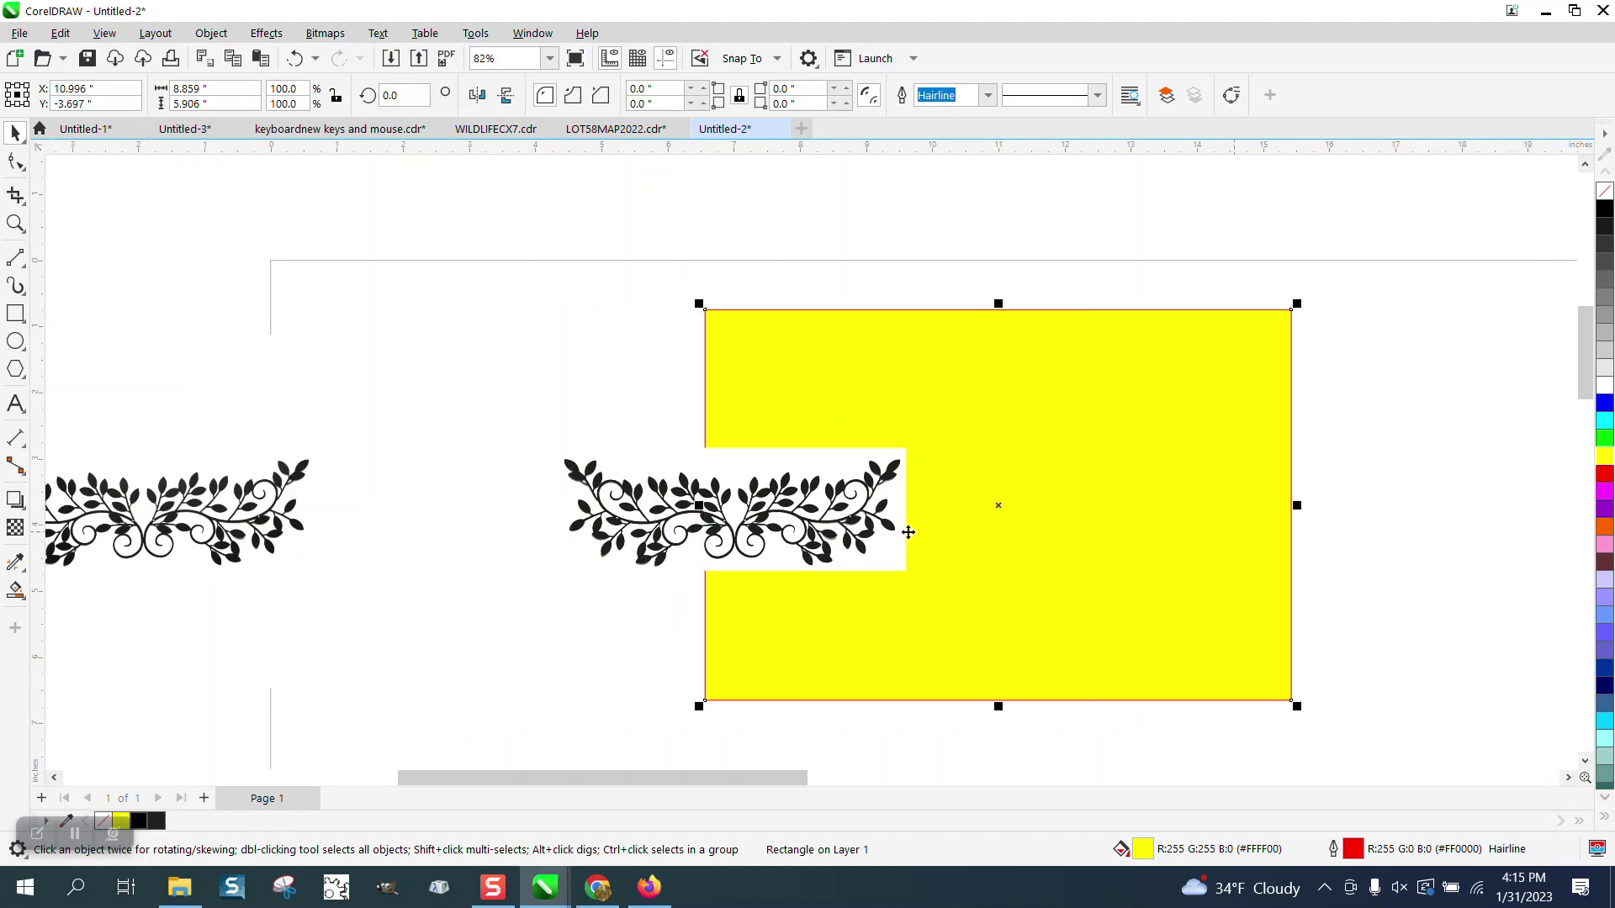
pyautogui.click(648, 530)
pyautogui.hotkey('ctrl', 'd')
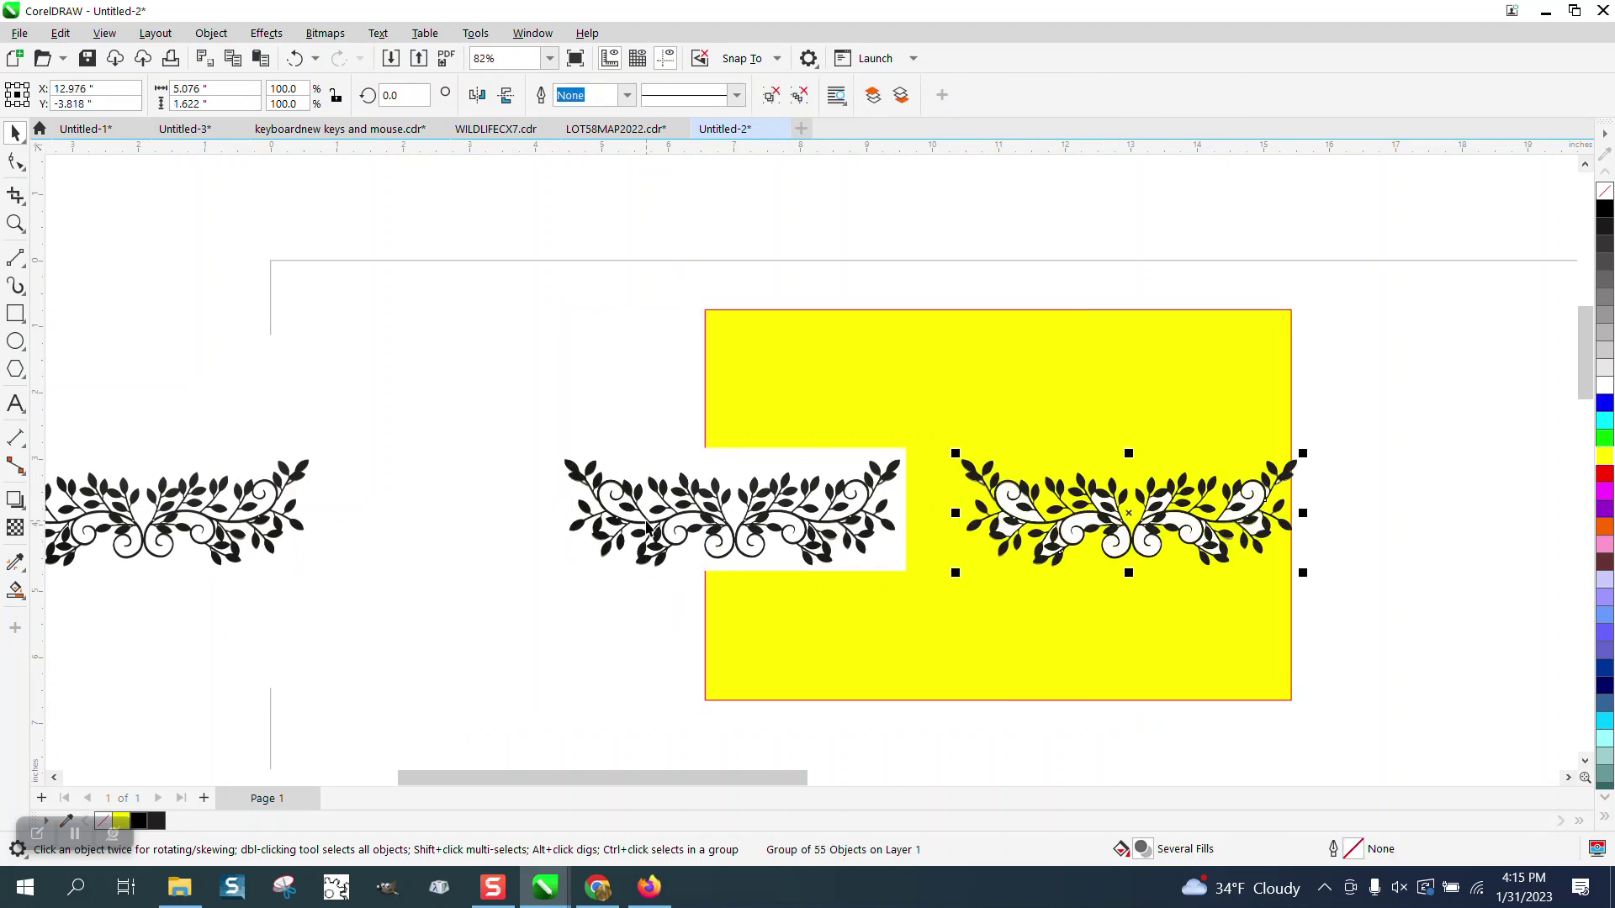
pyautogui.moveTo(1283, 433); pyautogui.dragTo(1326, 431)
# Inspect the white and grey areas in the traced ornament, and stretch the yellow rectangle downward to about 8.92 inches high
pyautogui.click(15, 224)
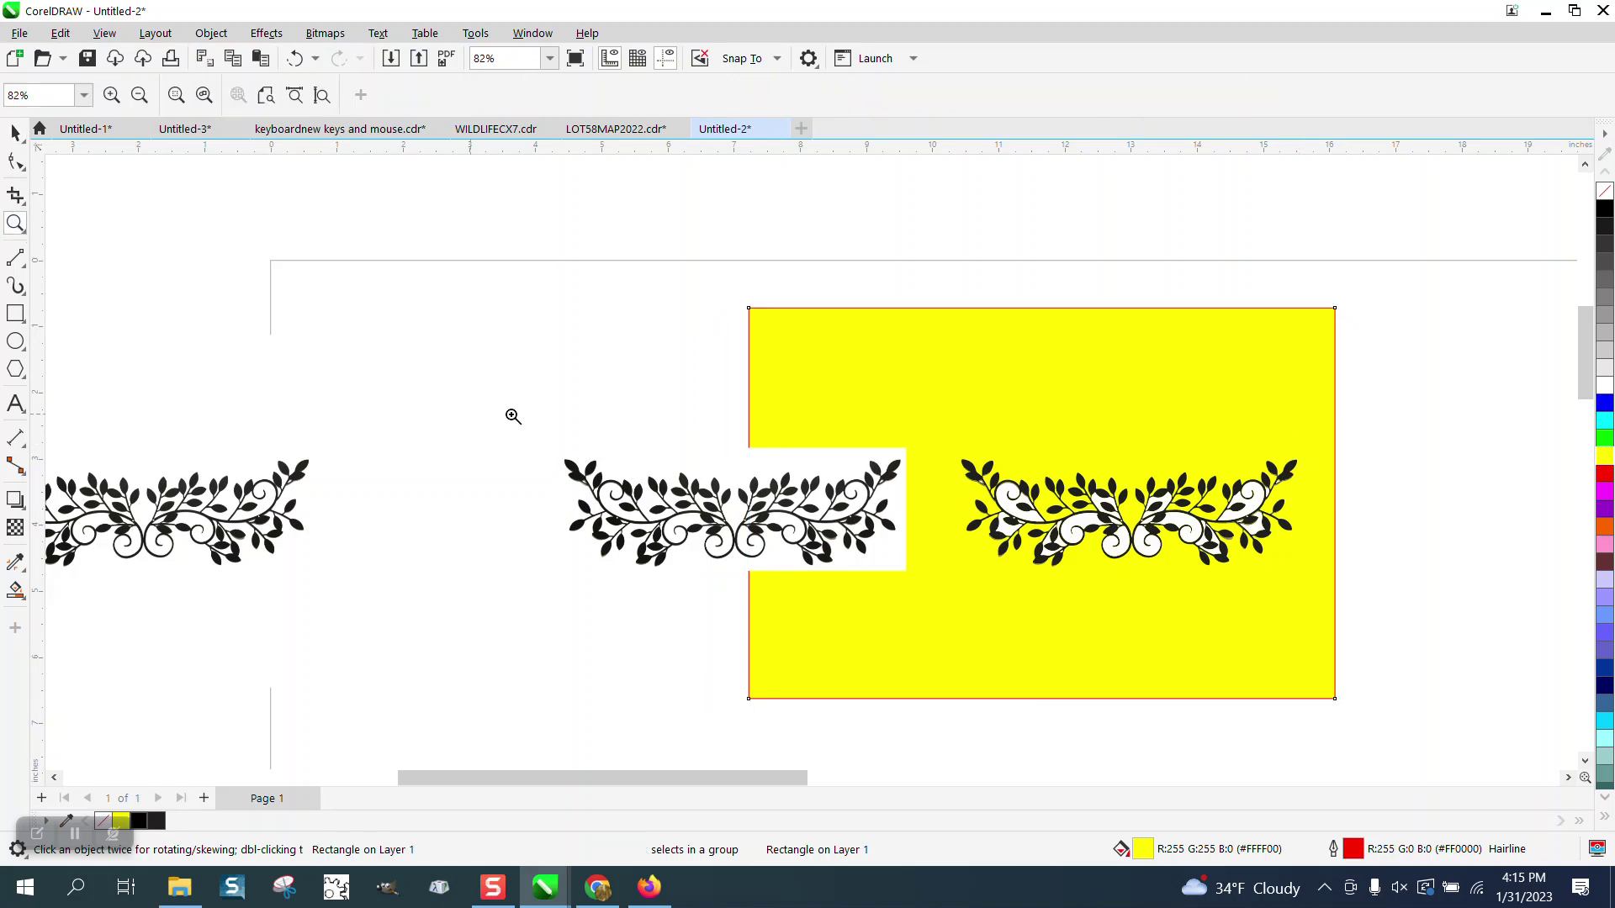
pyautogui.moveTo(1050, 542); pyautogui.dragTo(1050, 543)
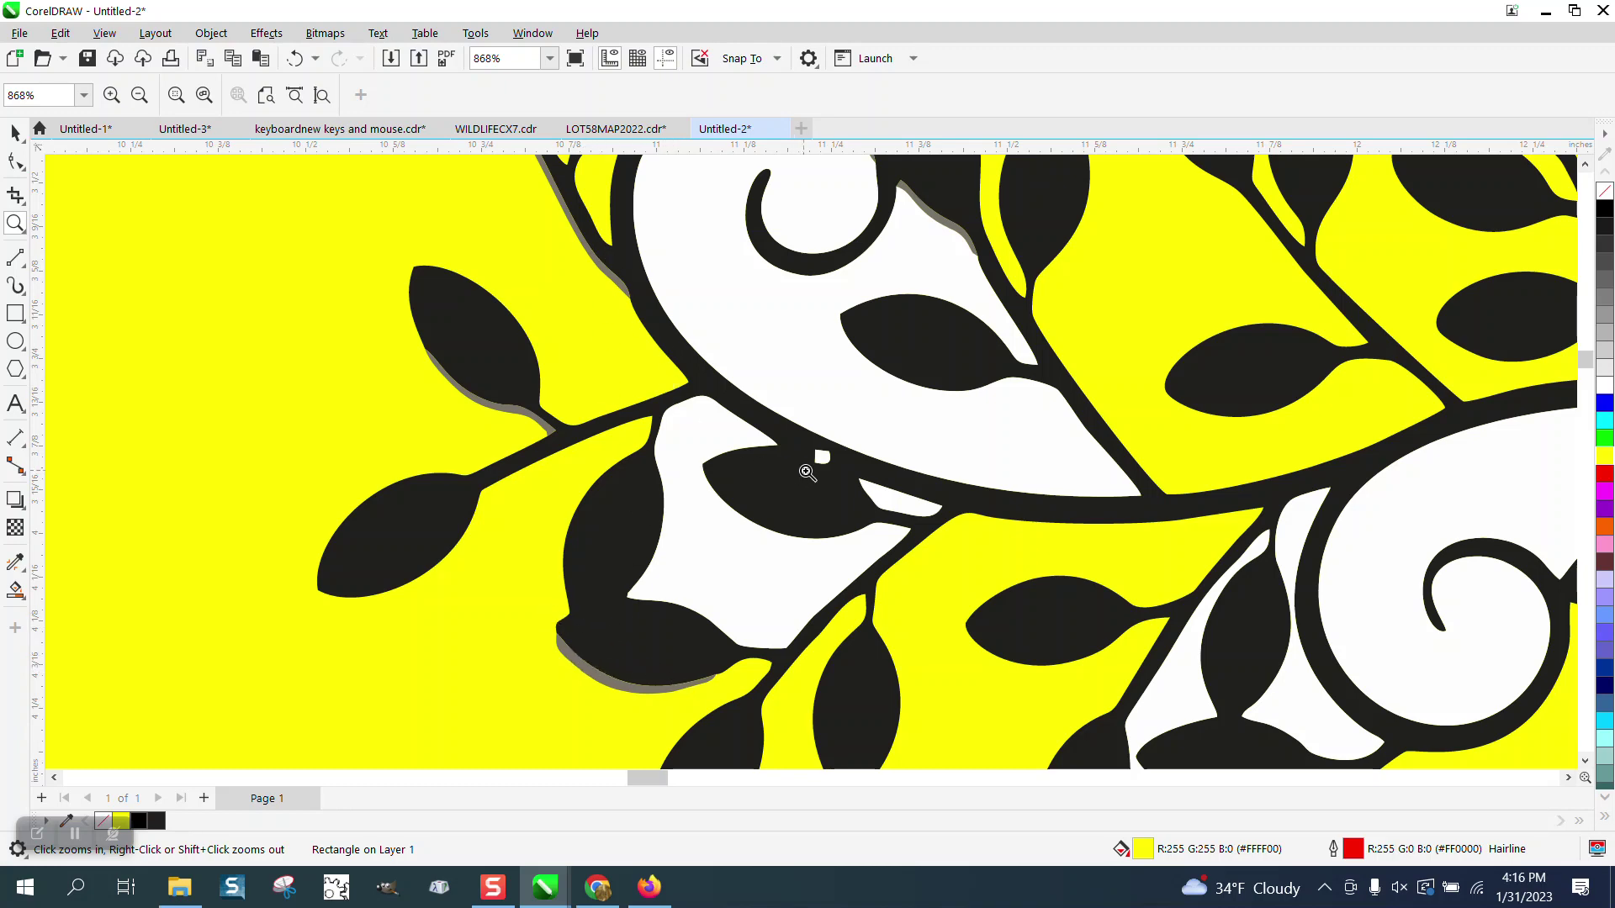
pyautogui.scroll(-1, 527, 342)
pyautogui.scroll(-1, 575, 326)
pyautogui.scroll(-1, 656, 346)
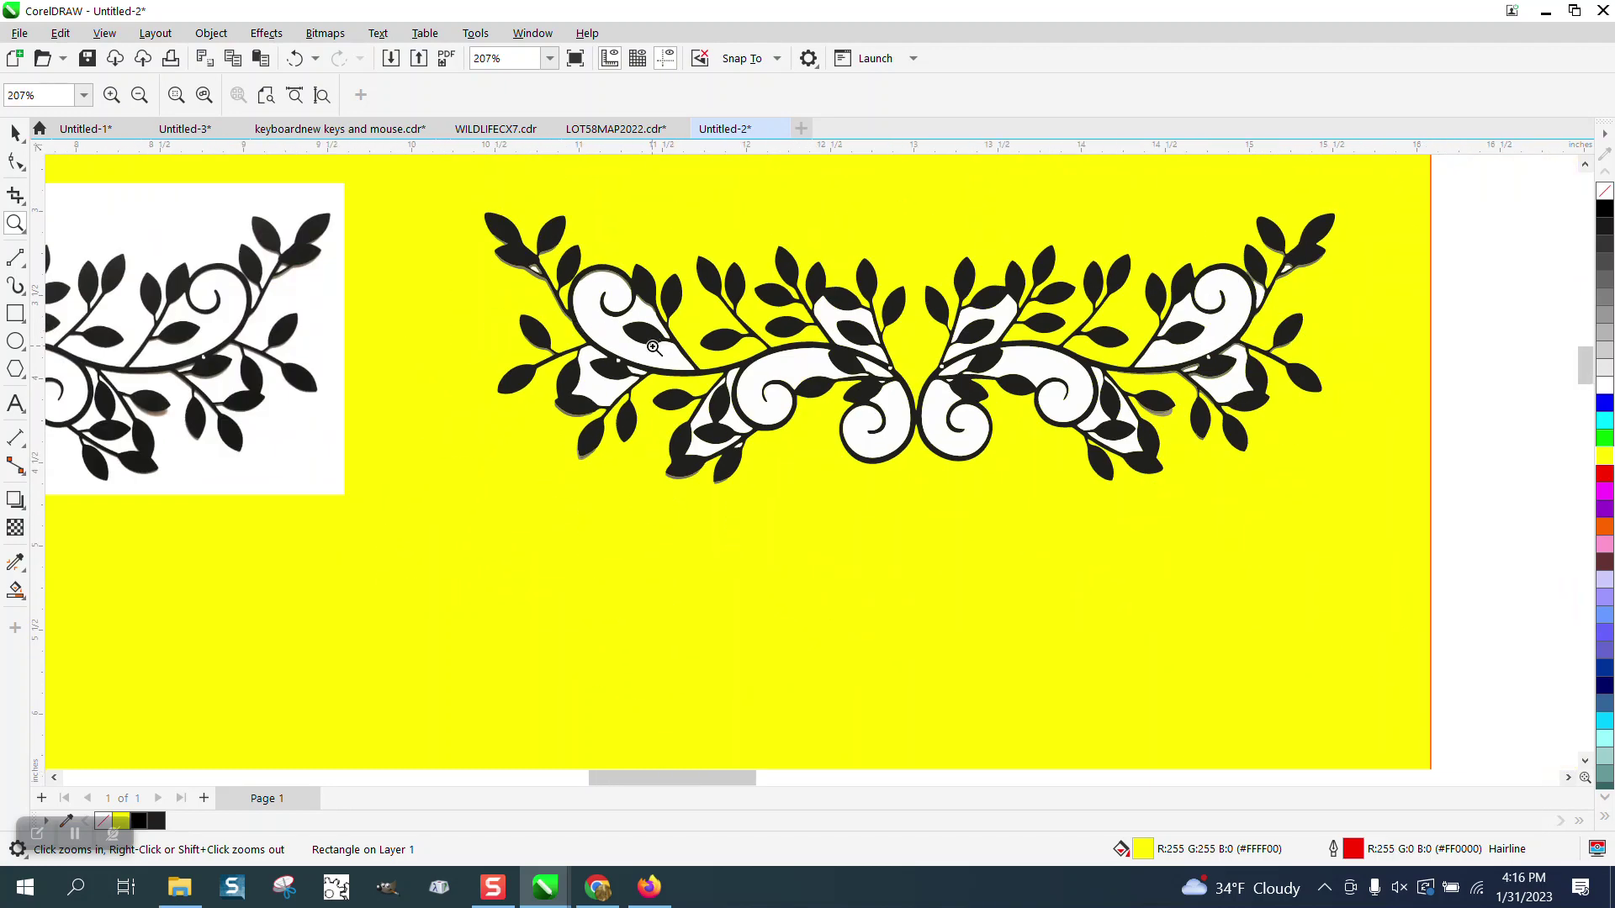
pyautogui.click(15, 132)
pyautogui.scroll(-2, 799, 552)
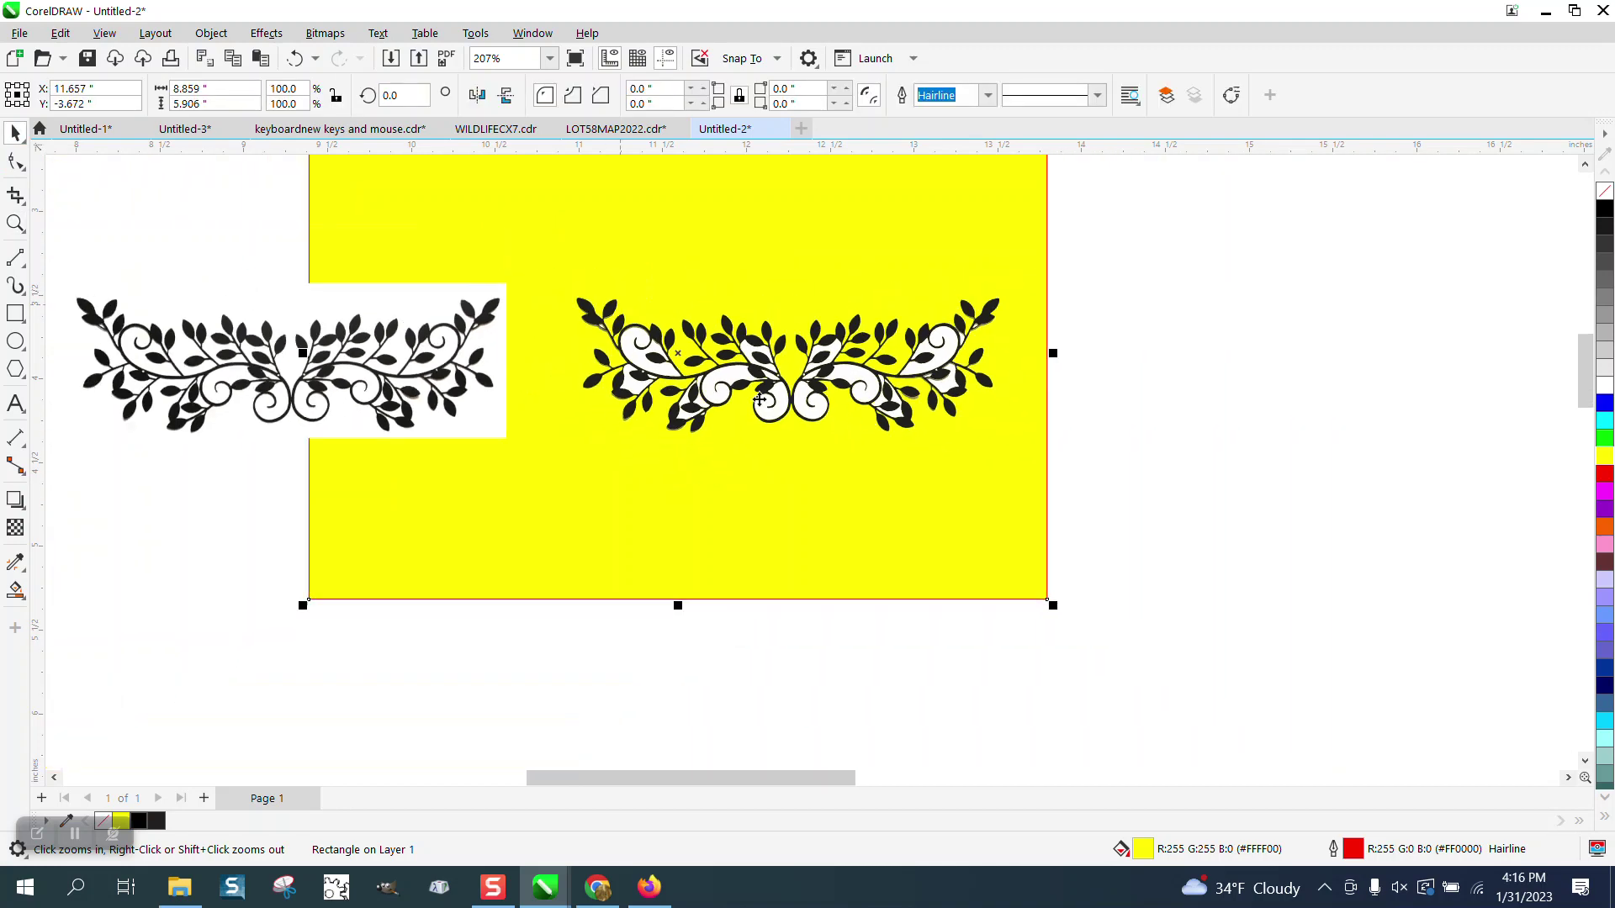
pyautogui.moveTo(678, 606); pyautogui.dragTo(678, 742)
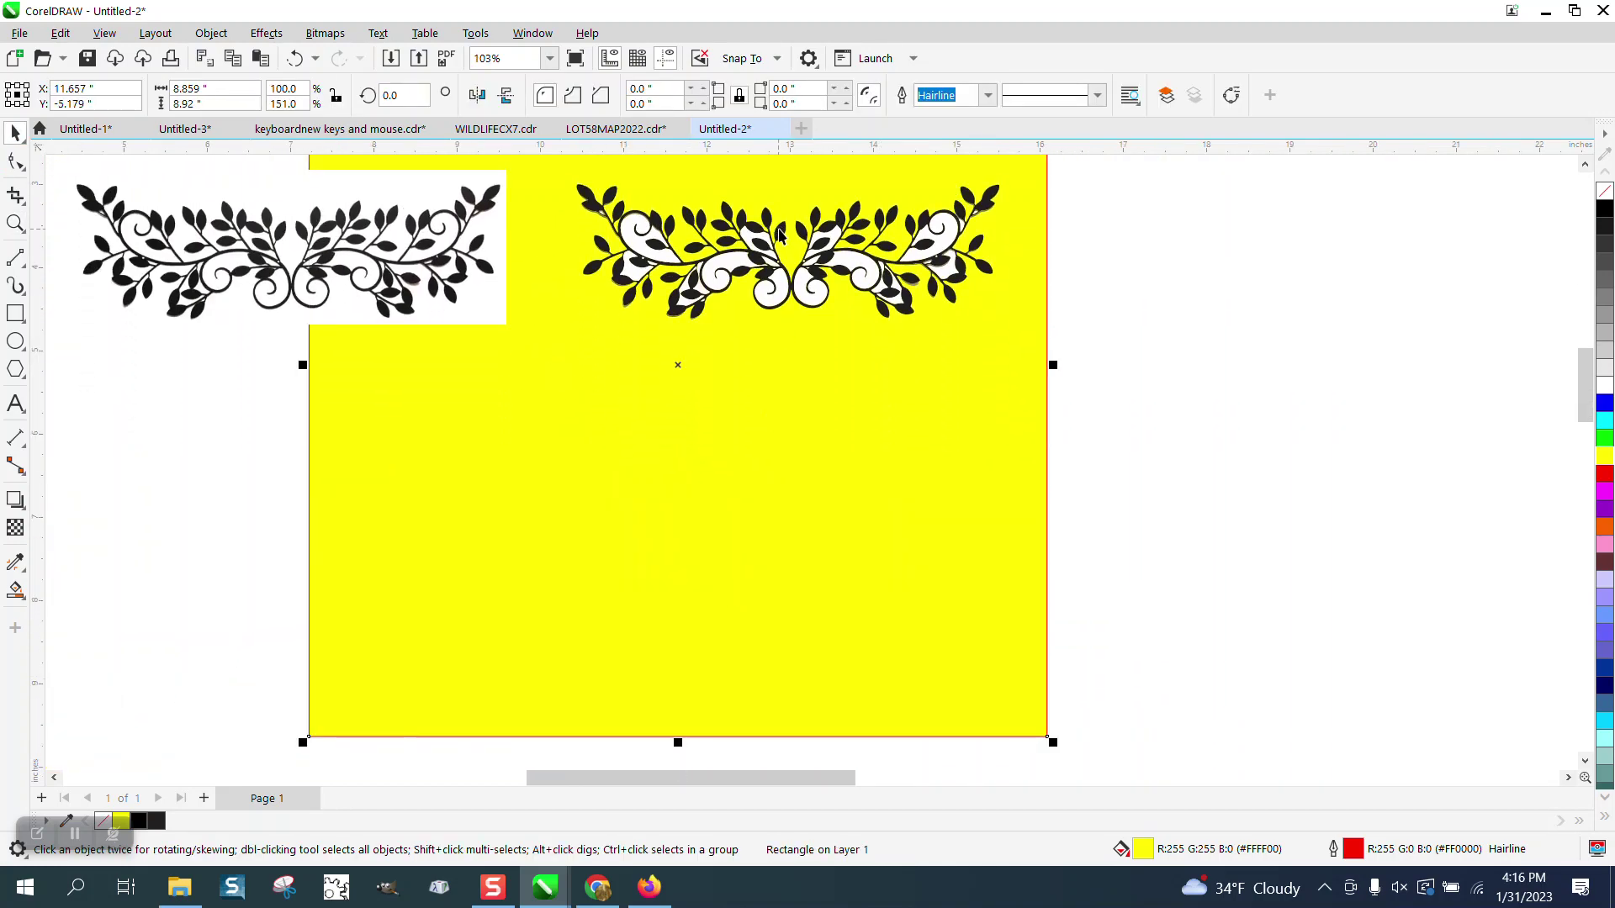
# Ungroup the traced ornament and move its black curve down 6 inches, away from the other traced pieces
pyautogui.click(784, 238)
pyautogui.click(211, 35)
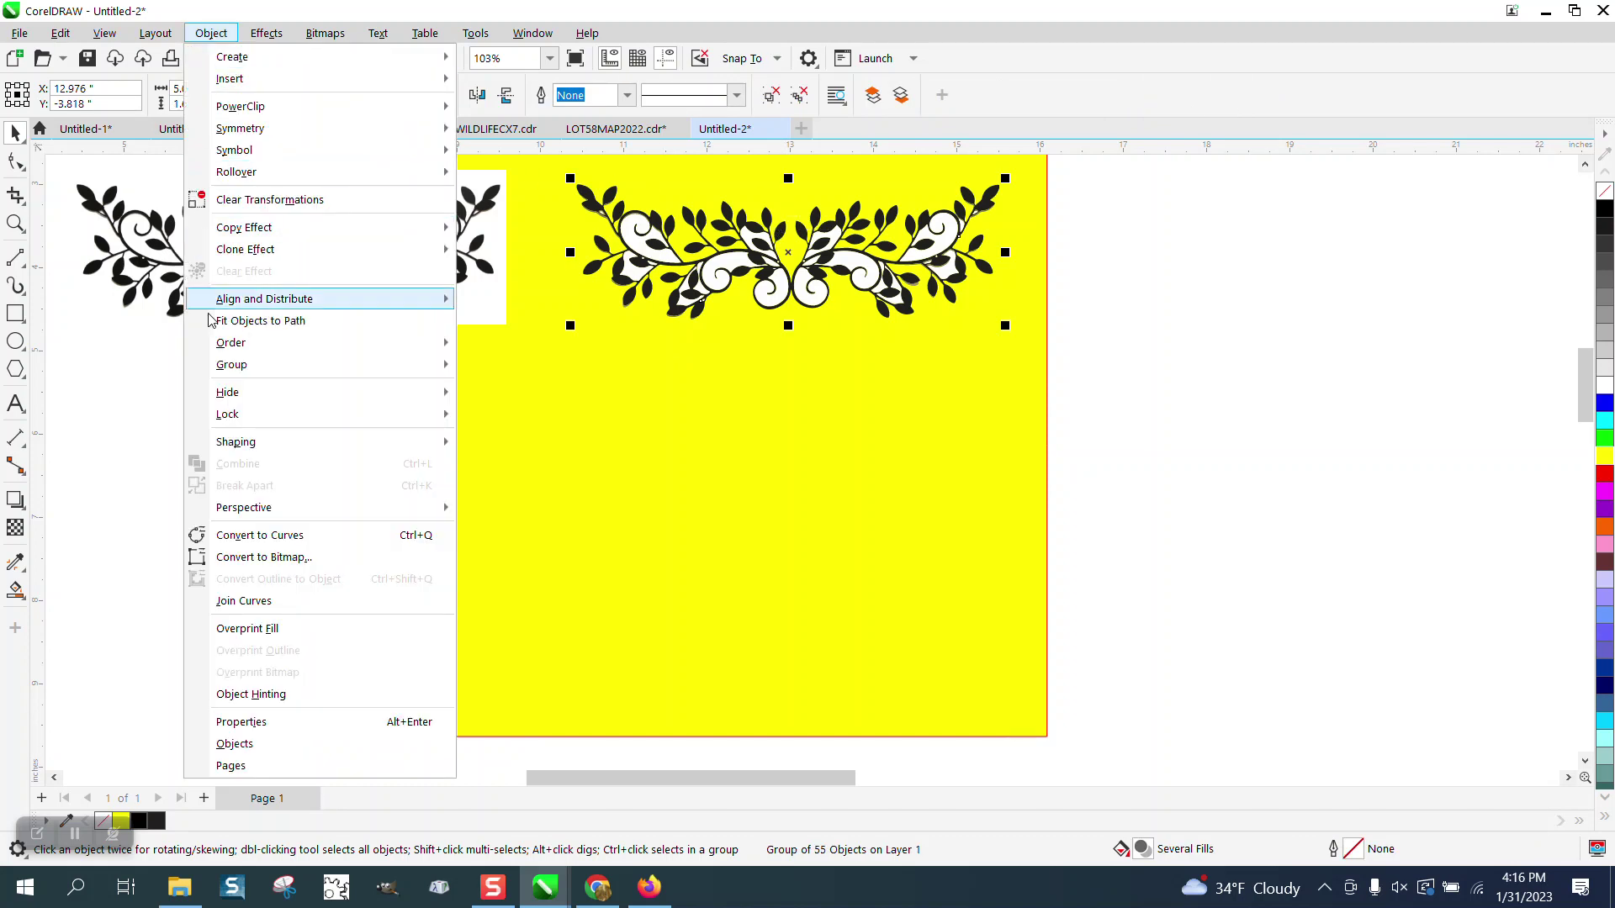
pyautogui.moveTo(234, 364)
pyautogui.click(507, 389)
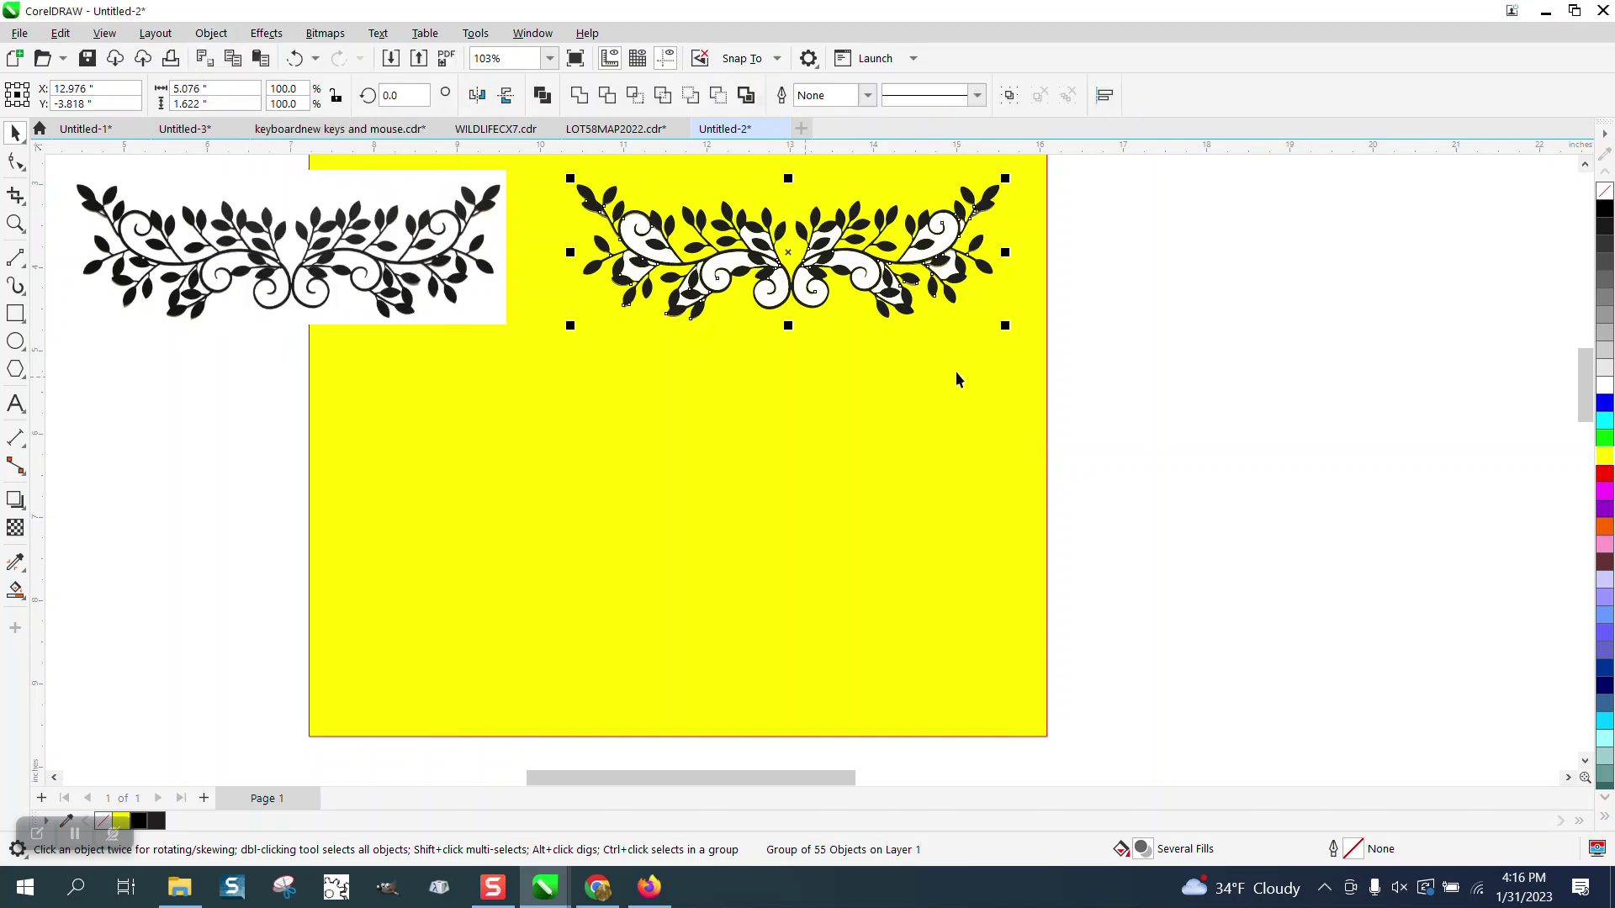
pyautogui.click(1110, 370)
pyautogui.click(883, 318)
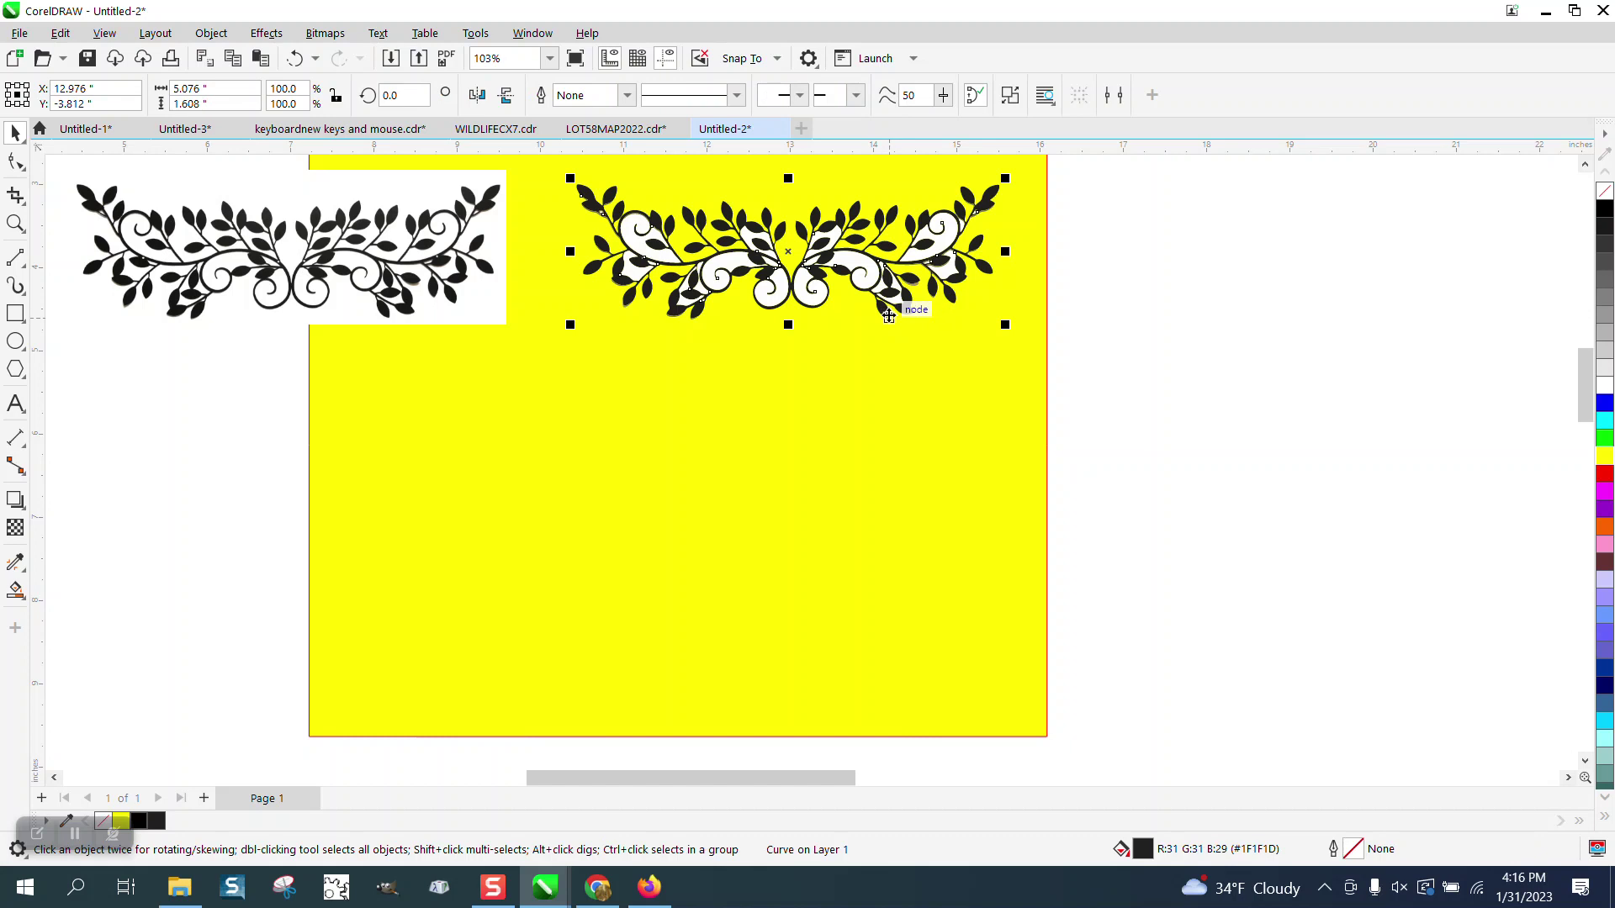
pyautogui.press('Down')
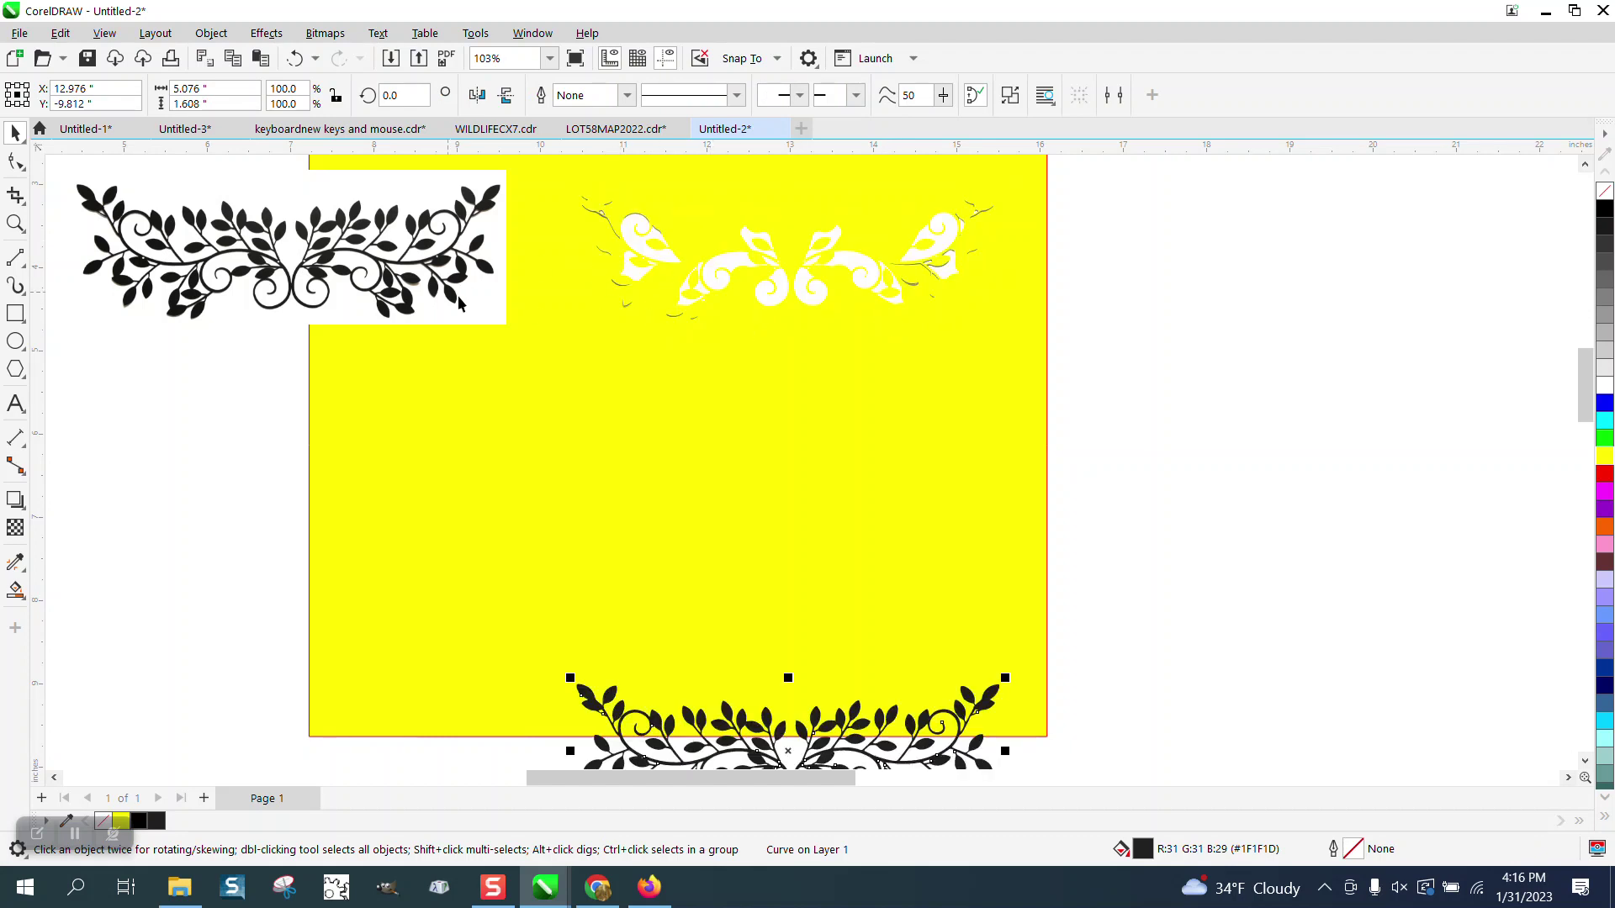
# Delete all the leftover white and grey traced pieces on the yellow rectangle
pyautogui.click(15, 223)
pyautogui.moveTo(557, 236); pyautogui.dragTo(735, 332)
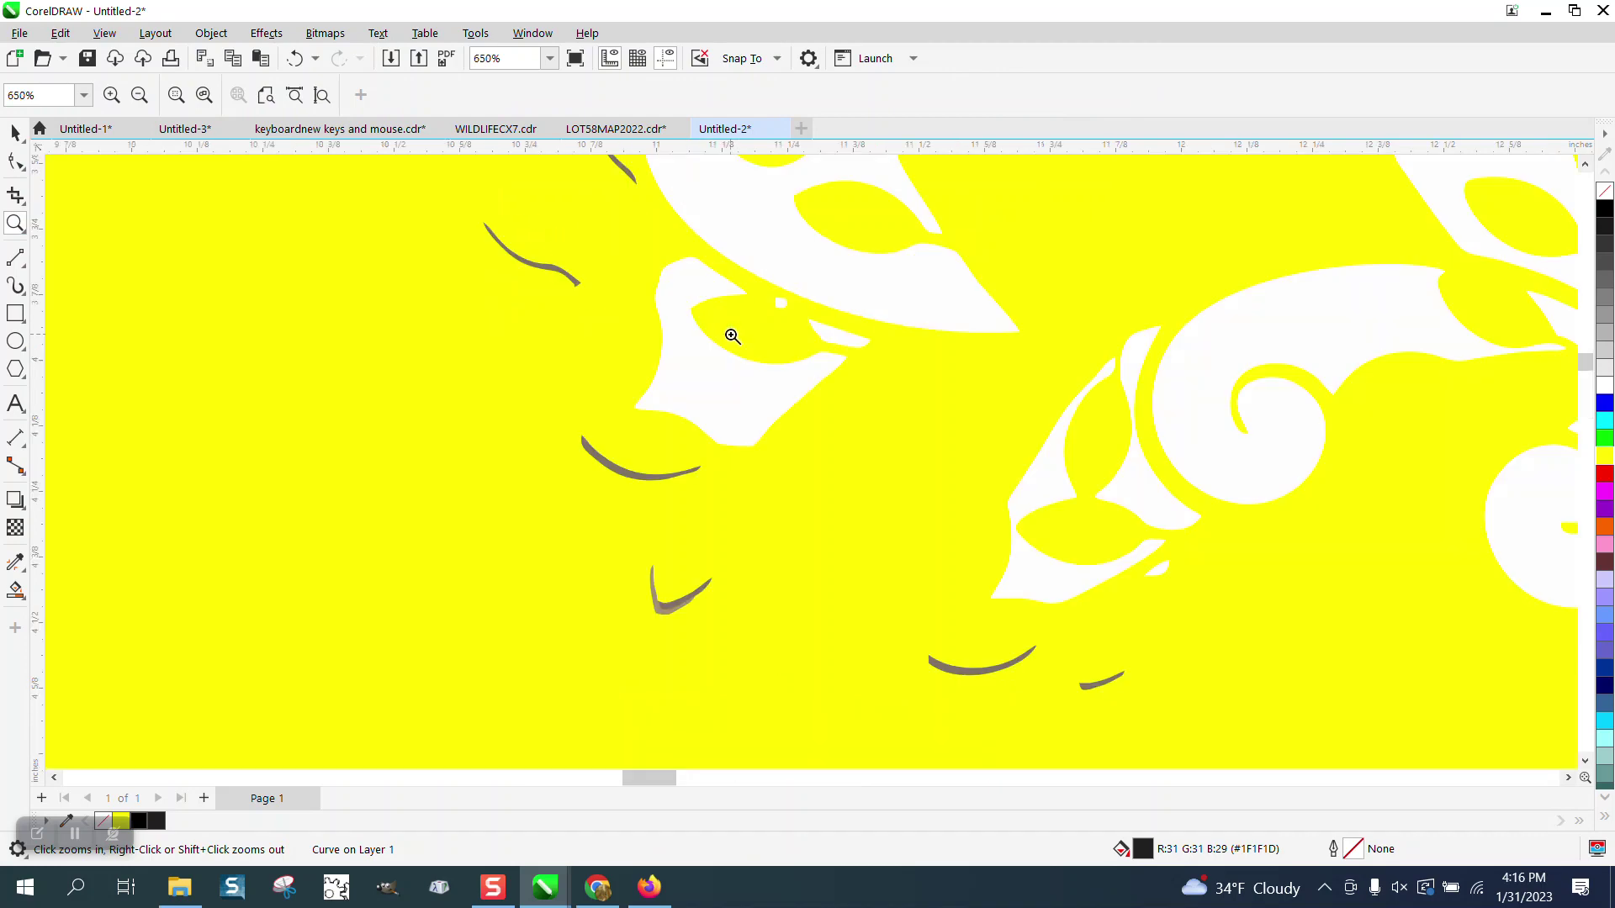
pyautogui.scroll(-4, 517, 307)
pyautogui.scroll(-1, 709, 360)
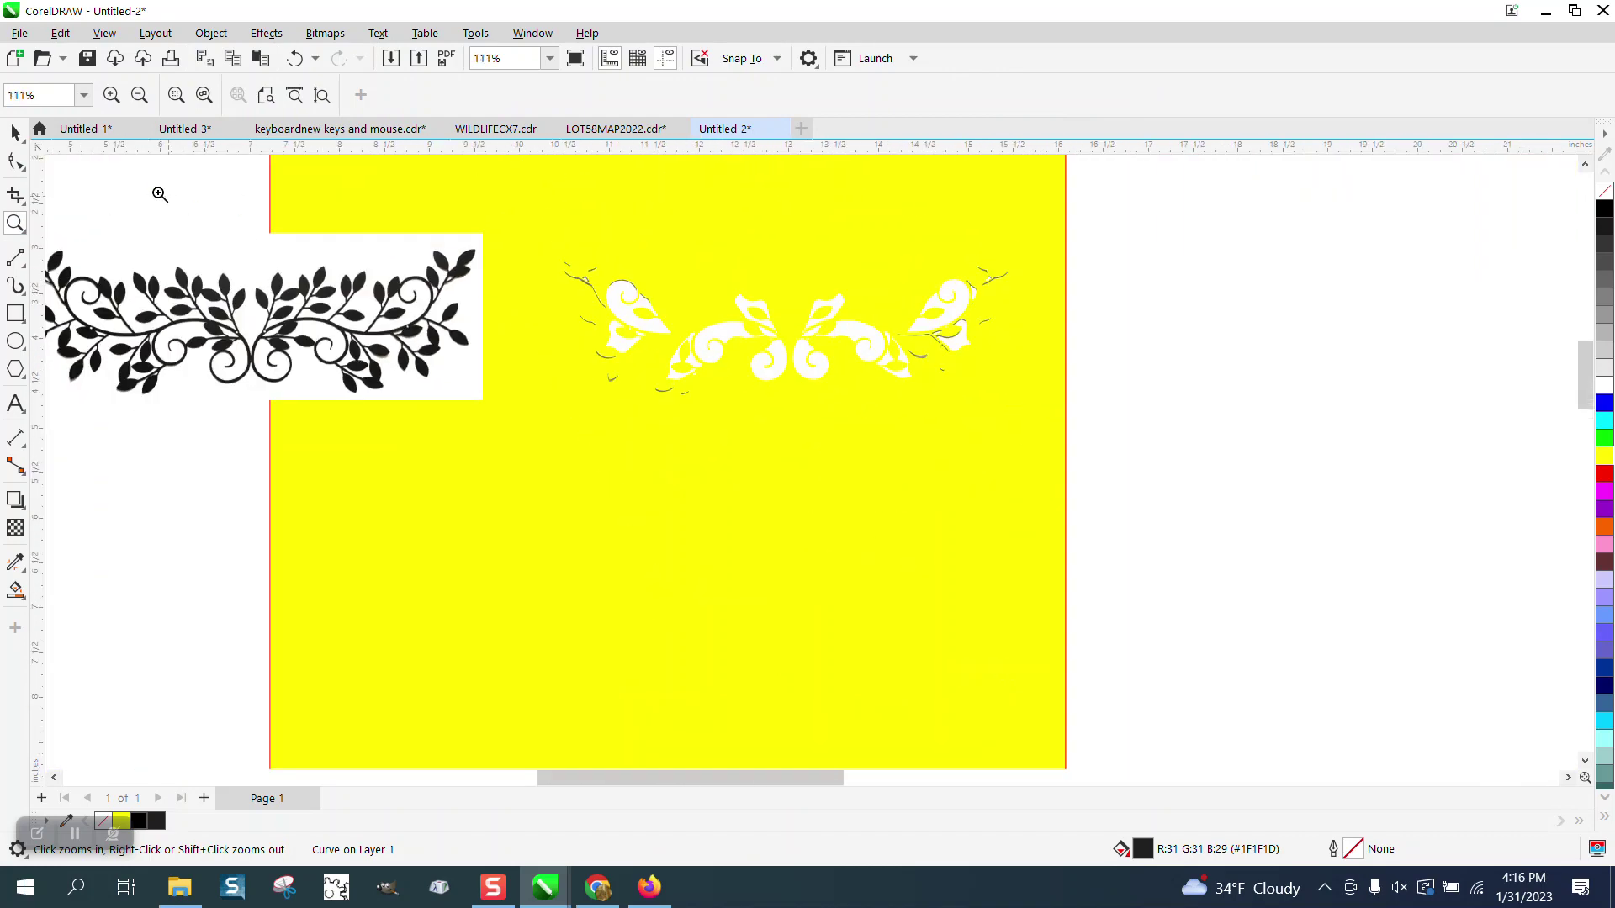
pyautogui.click(19, 135)
pyautogui.moveTo(552, 392); pyautogui.dragTo(519, 417)
pyautogui.press('Delete')
# Move the black ornament curve back up 6 inches onto the yellow rectangle
pyautogui.scroll(-1, 875, 644)
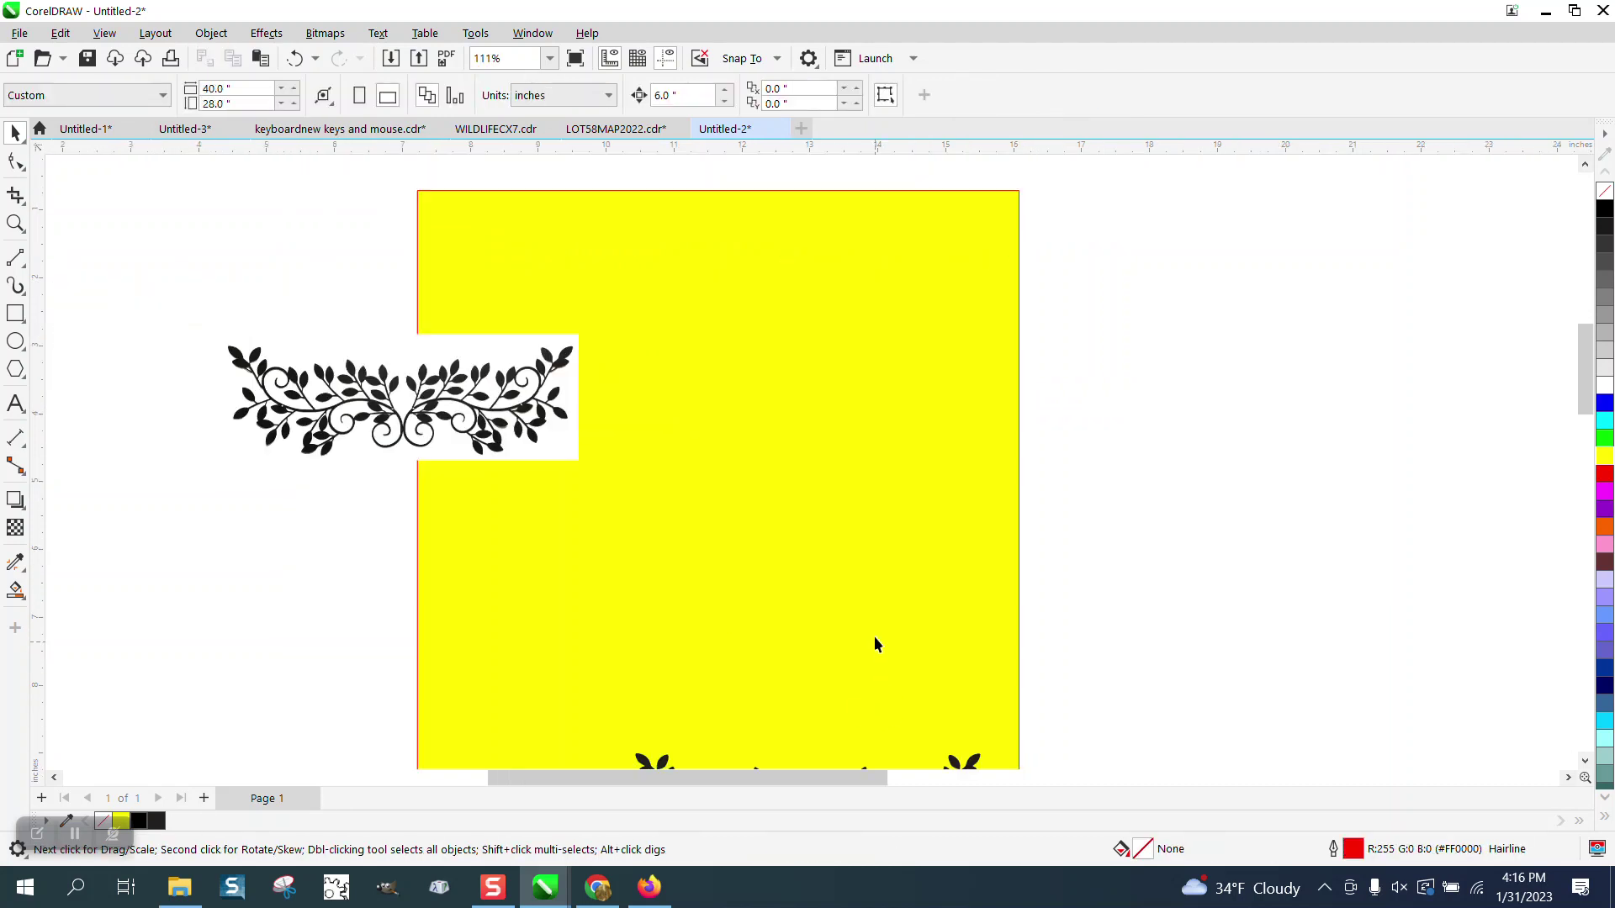
pyautogui.scroll(-1, 874, 644)
pyautogui.click(955, 739)
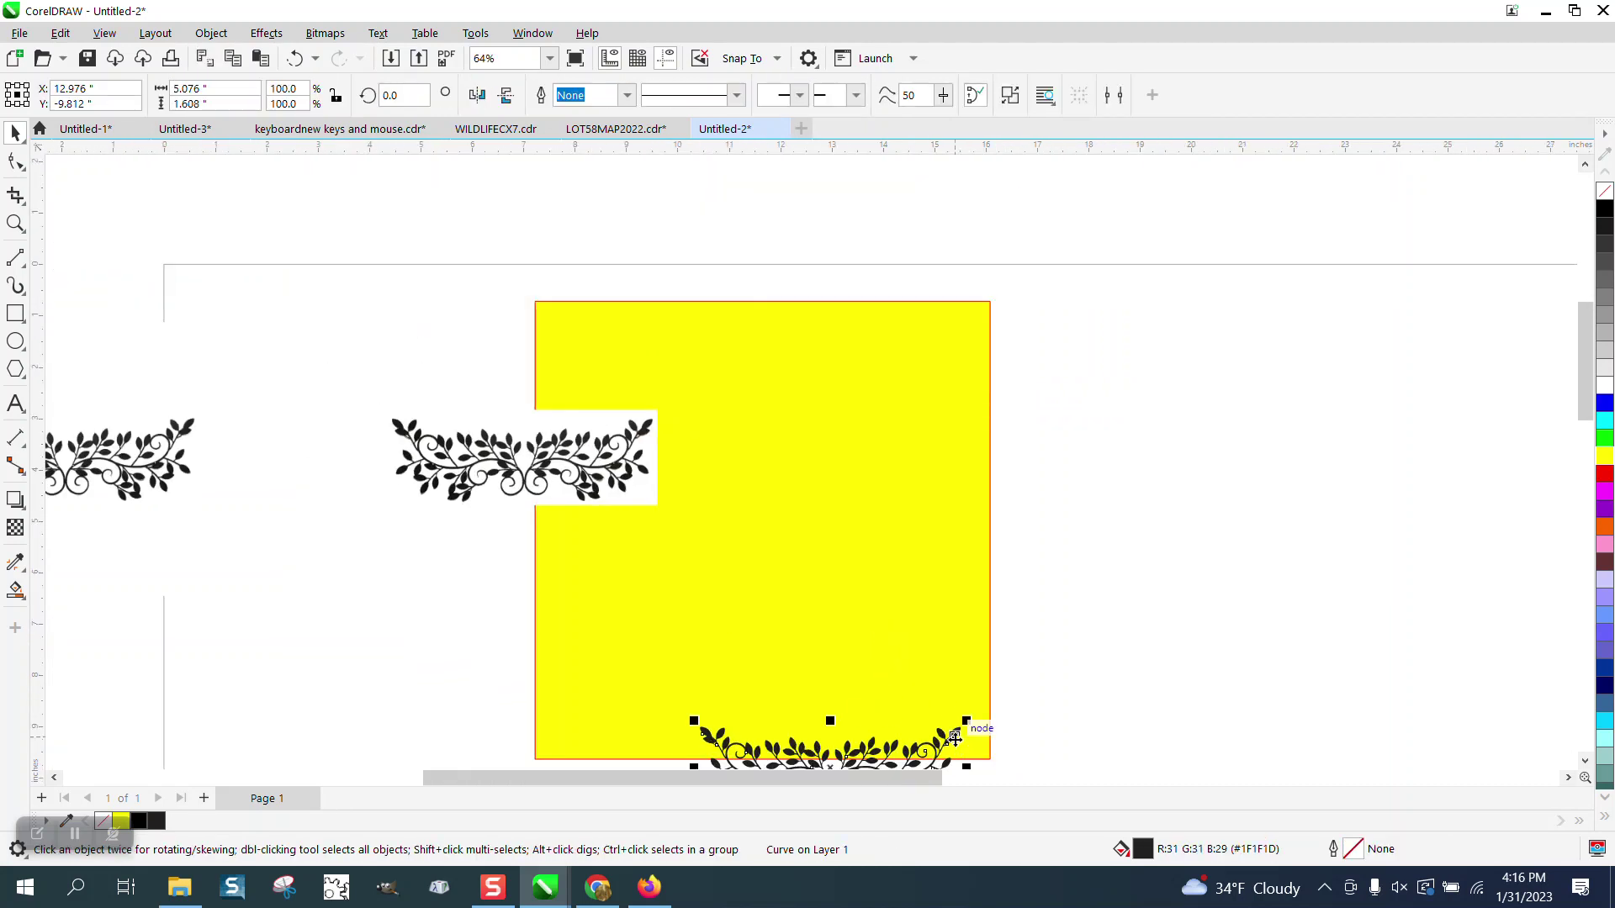
pyautogui.press('Up')
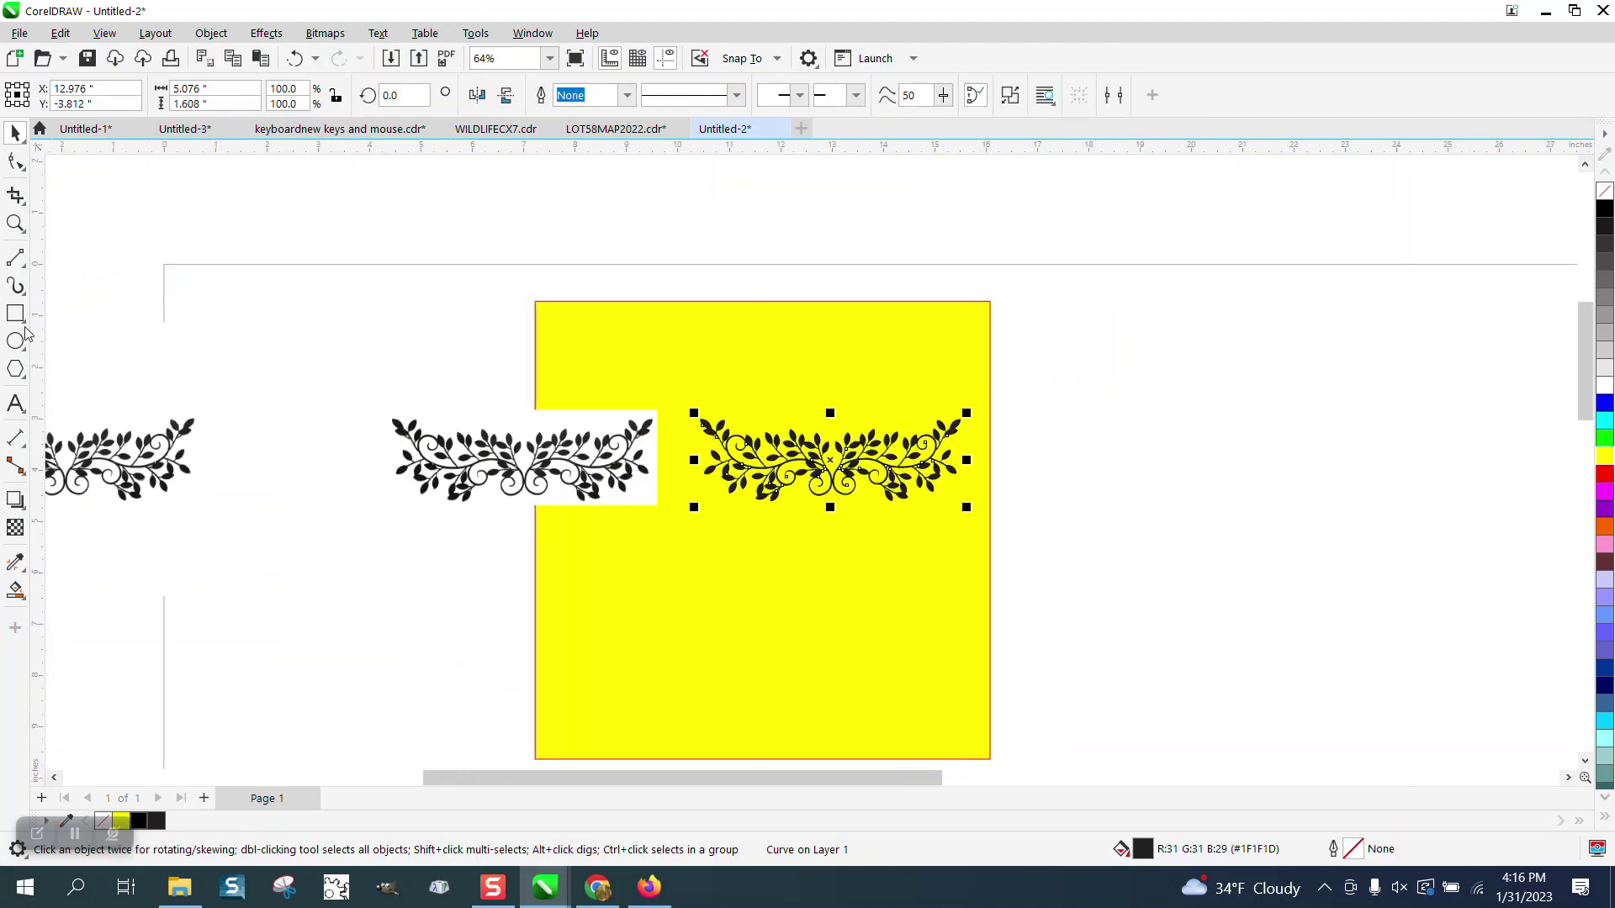
# Check the ornament for small stray holes, remove its fill, and give it a black hairline outline
pyautogui.click(15, 223)
pyautogui.moveTo(879, 511); pyautogui.dragTo(879, 511)
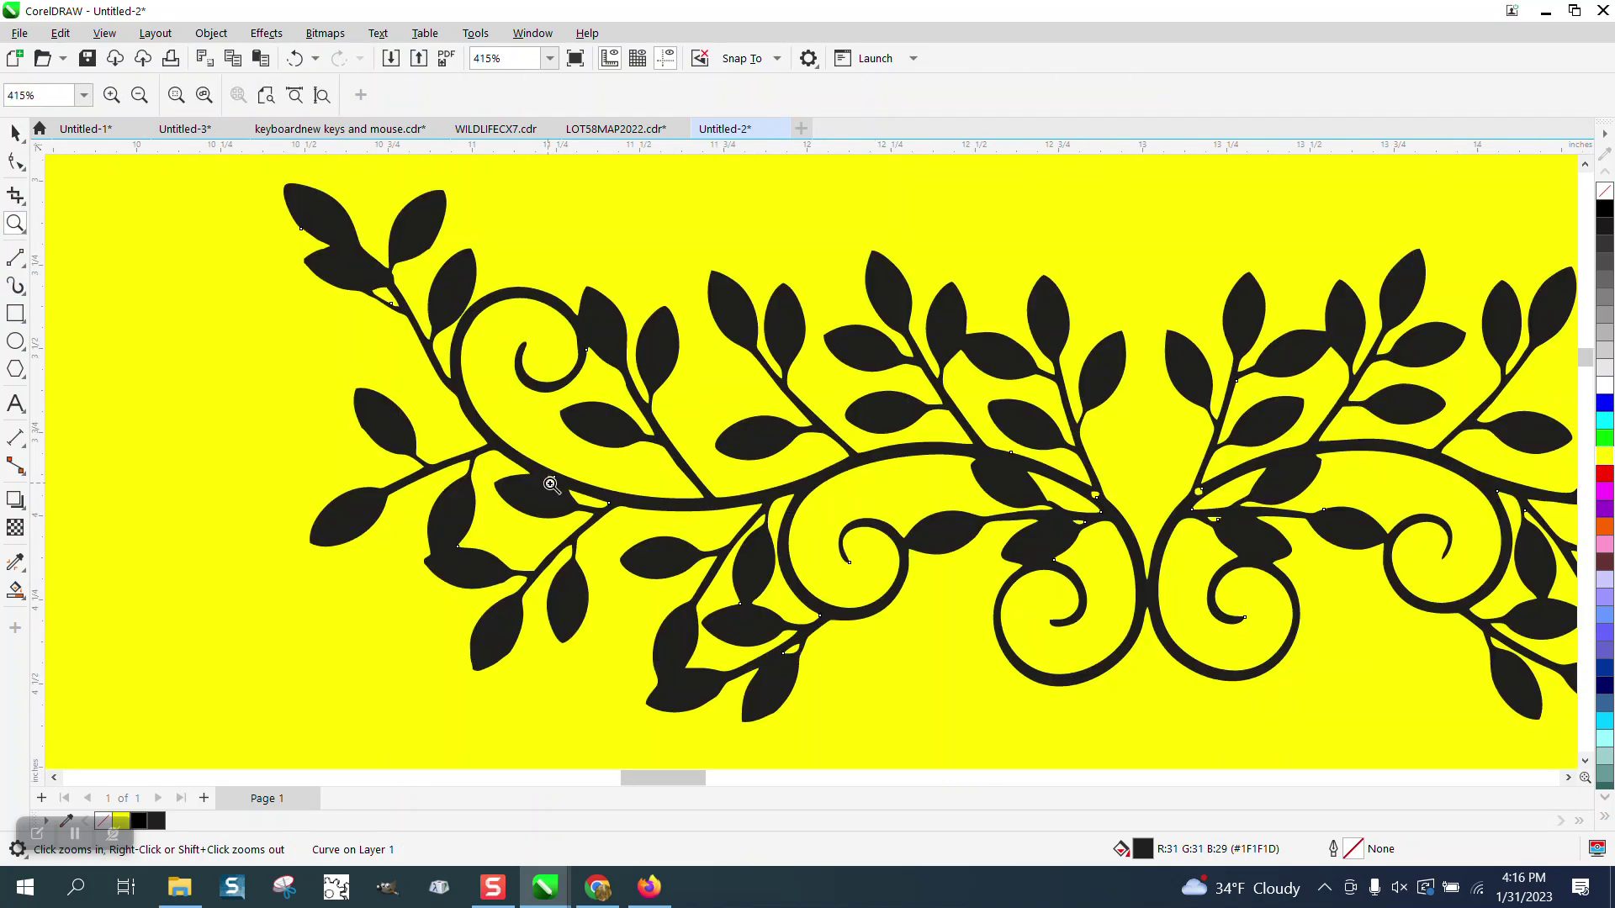
pyautogui.moveTo(533, 467); pyautogui.dragTo(580, 495)
pyautogui.scroll(-2, 569, 429)
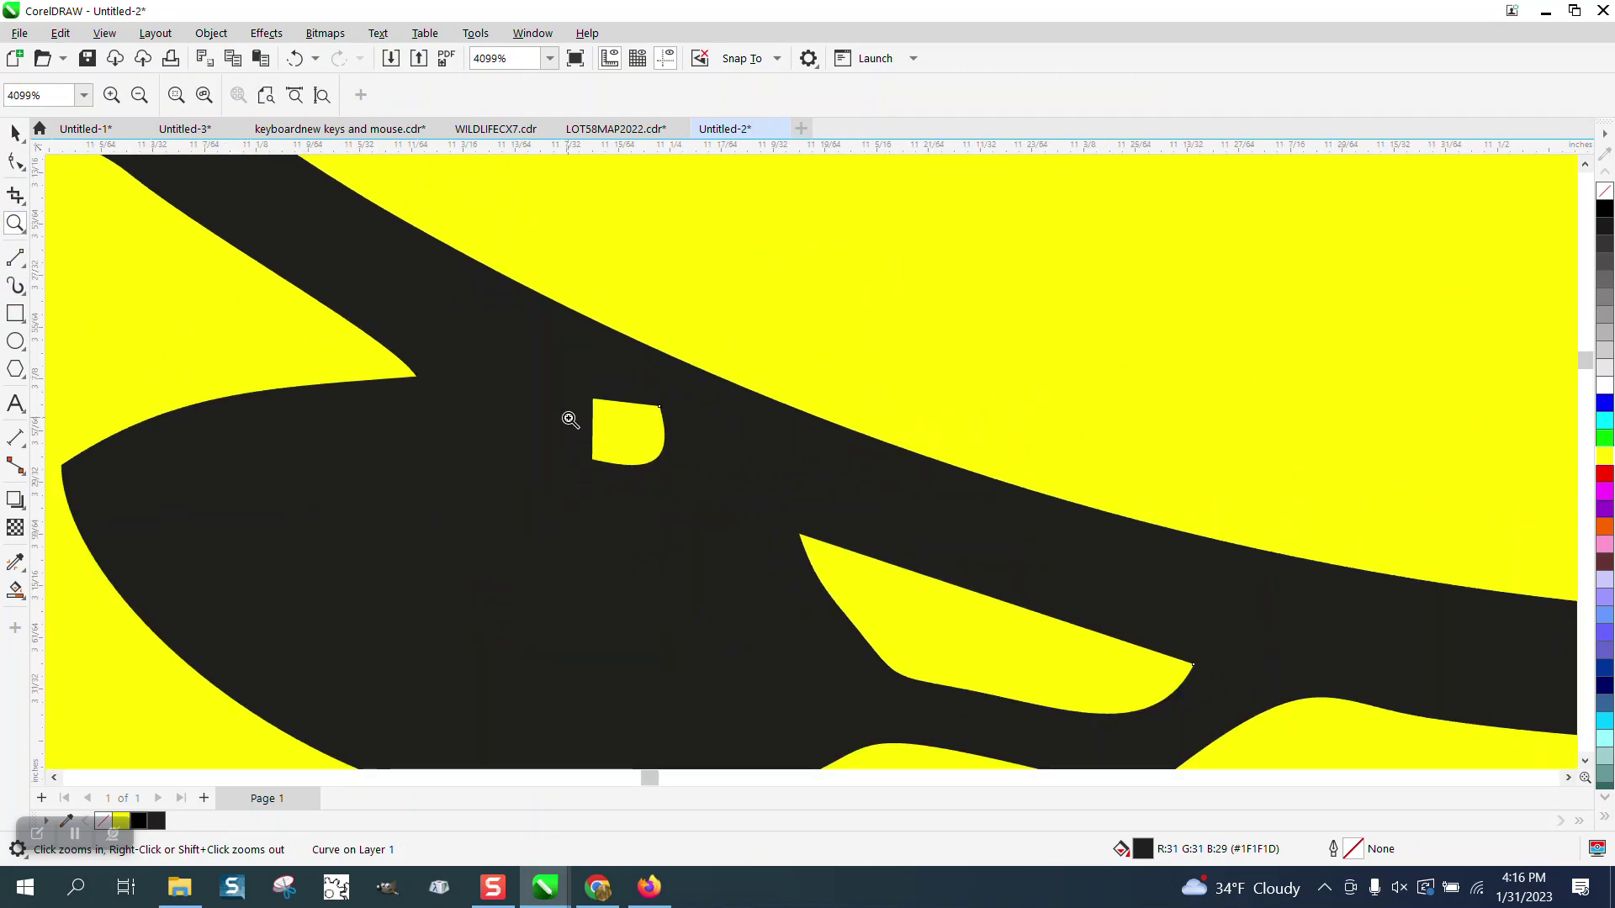
pyautogui.scroll(-4, 541, 421)
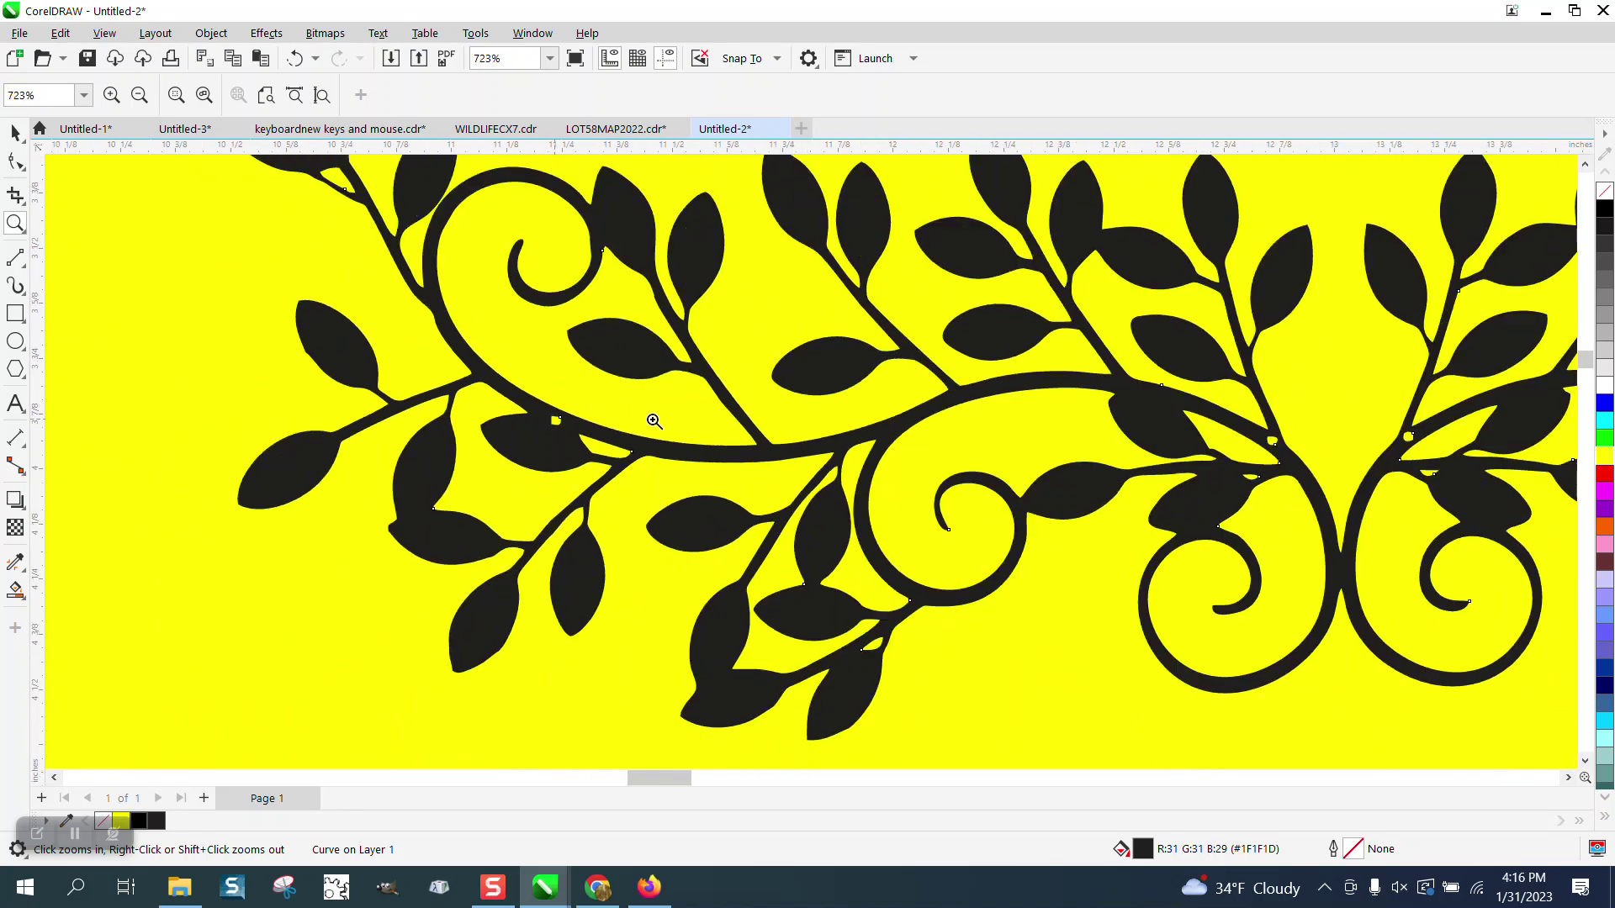
pyautogui.scroll(-1, 511, 370)
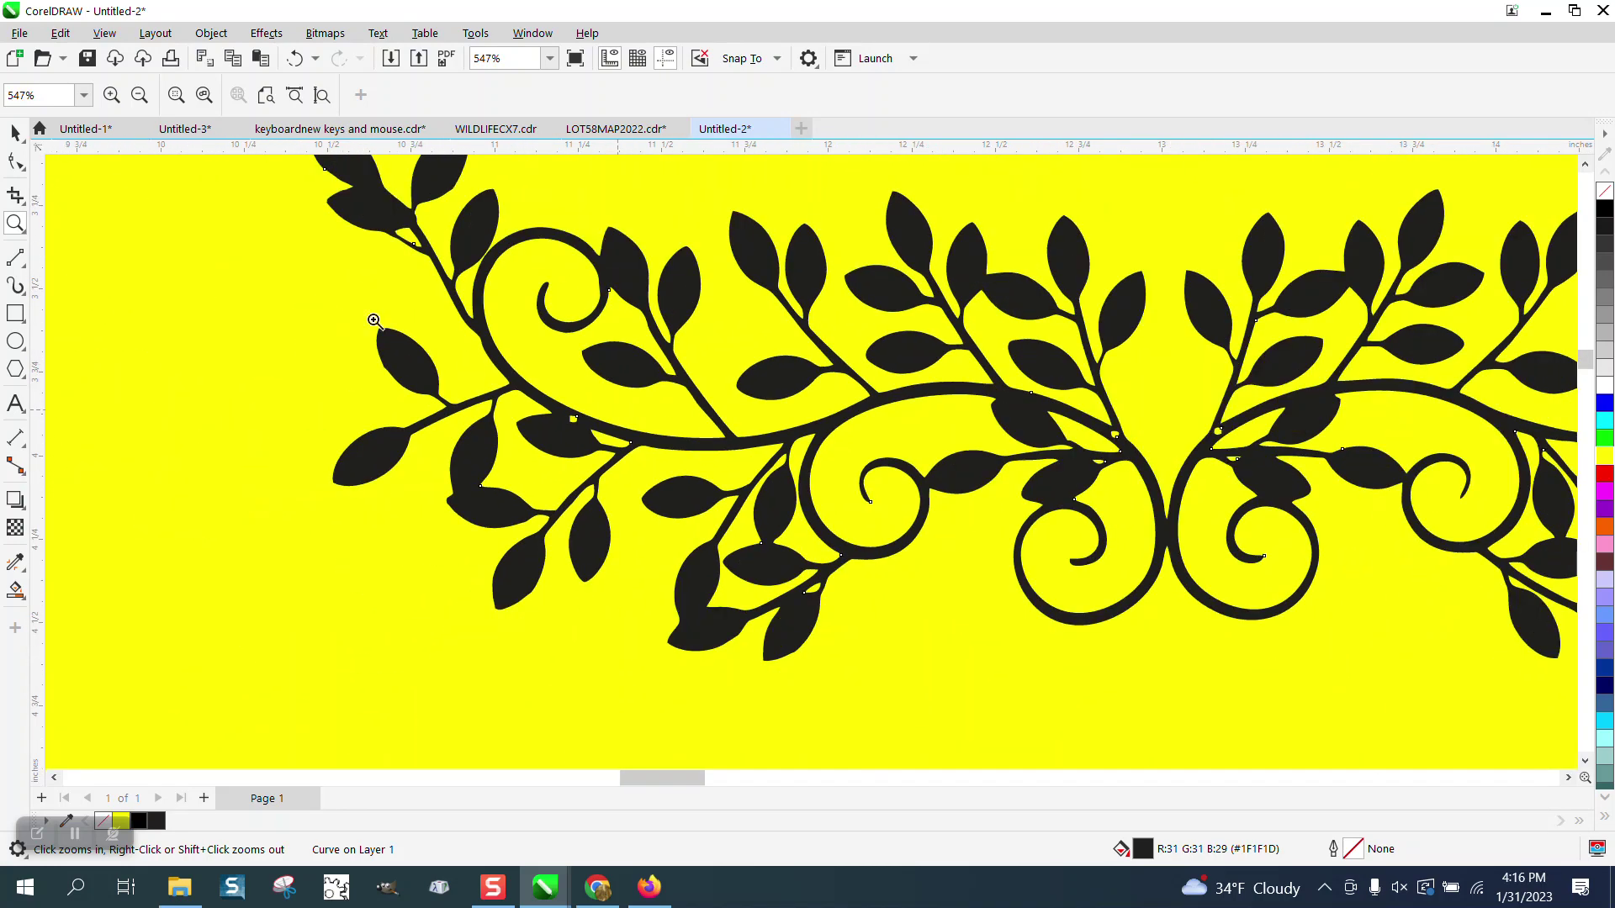
pyautogui.click(17, 132)
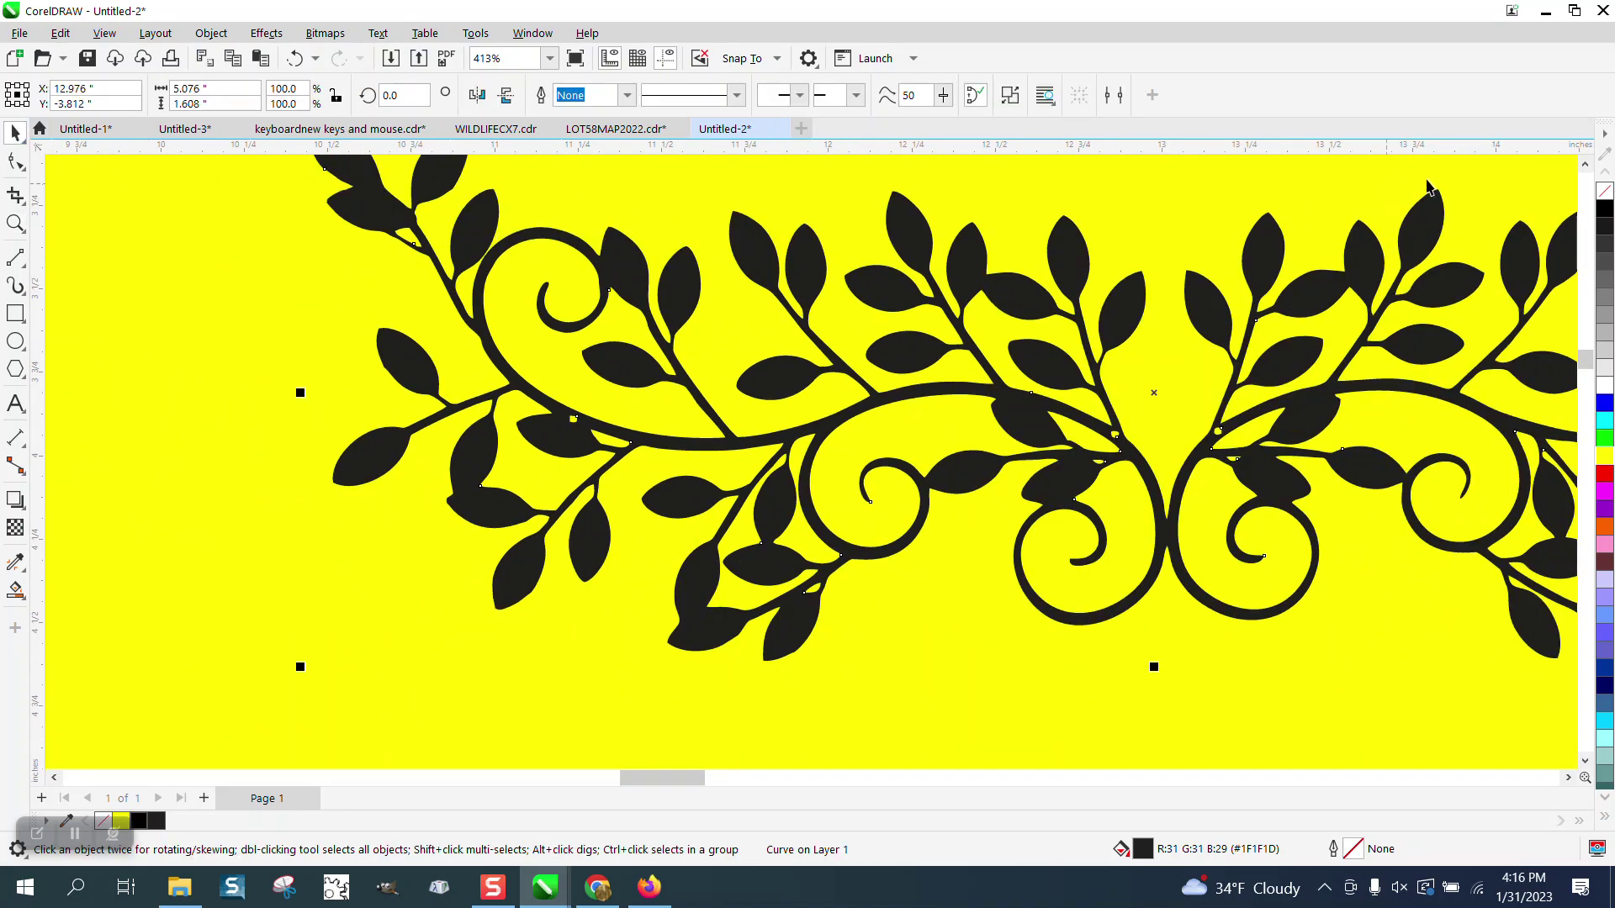
pyautogui.click(1603, 193)
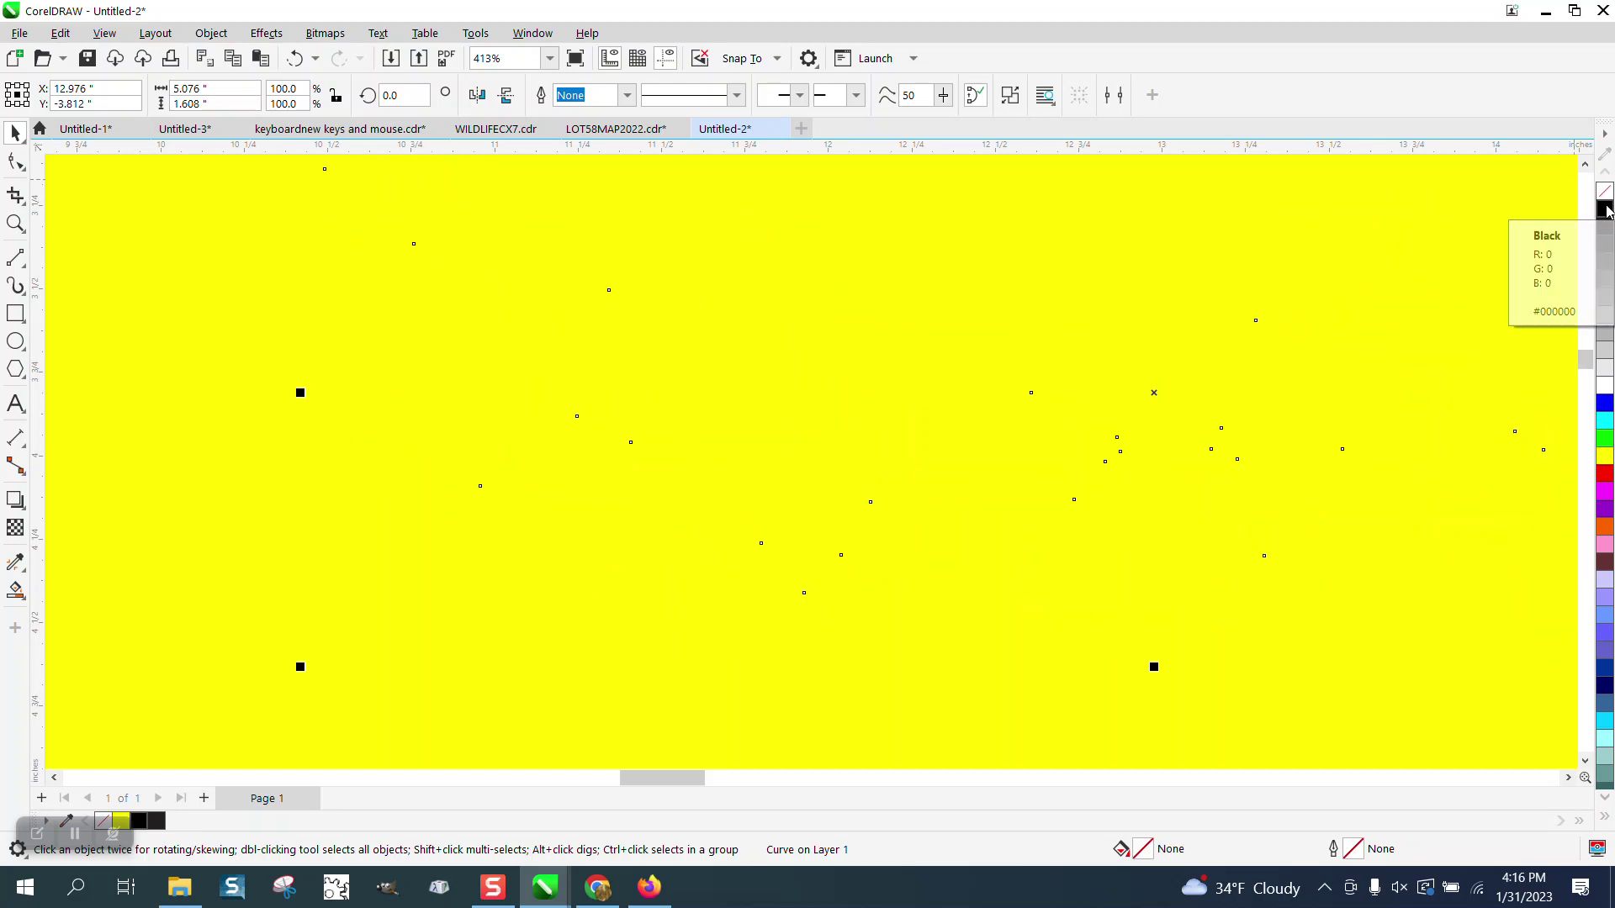
pyautogui.rightClick(1607, 210)
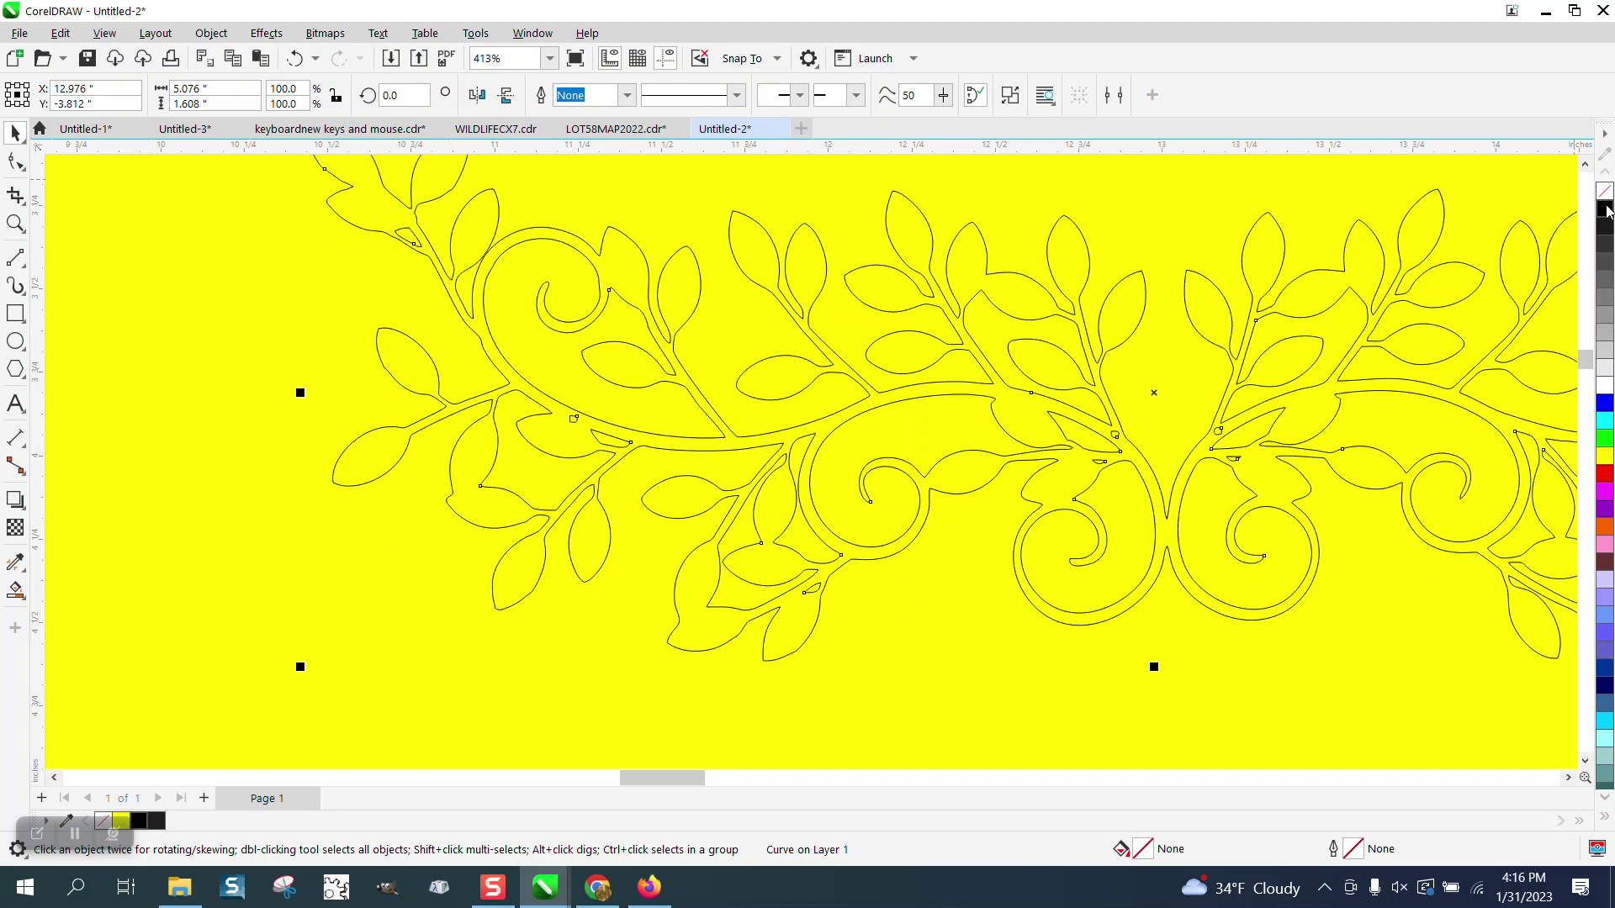
# Break the outlined ornament curve apart into separate contours
pyautogui.click(216, 37)
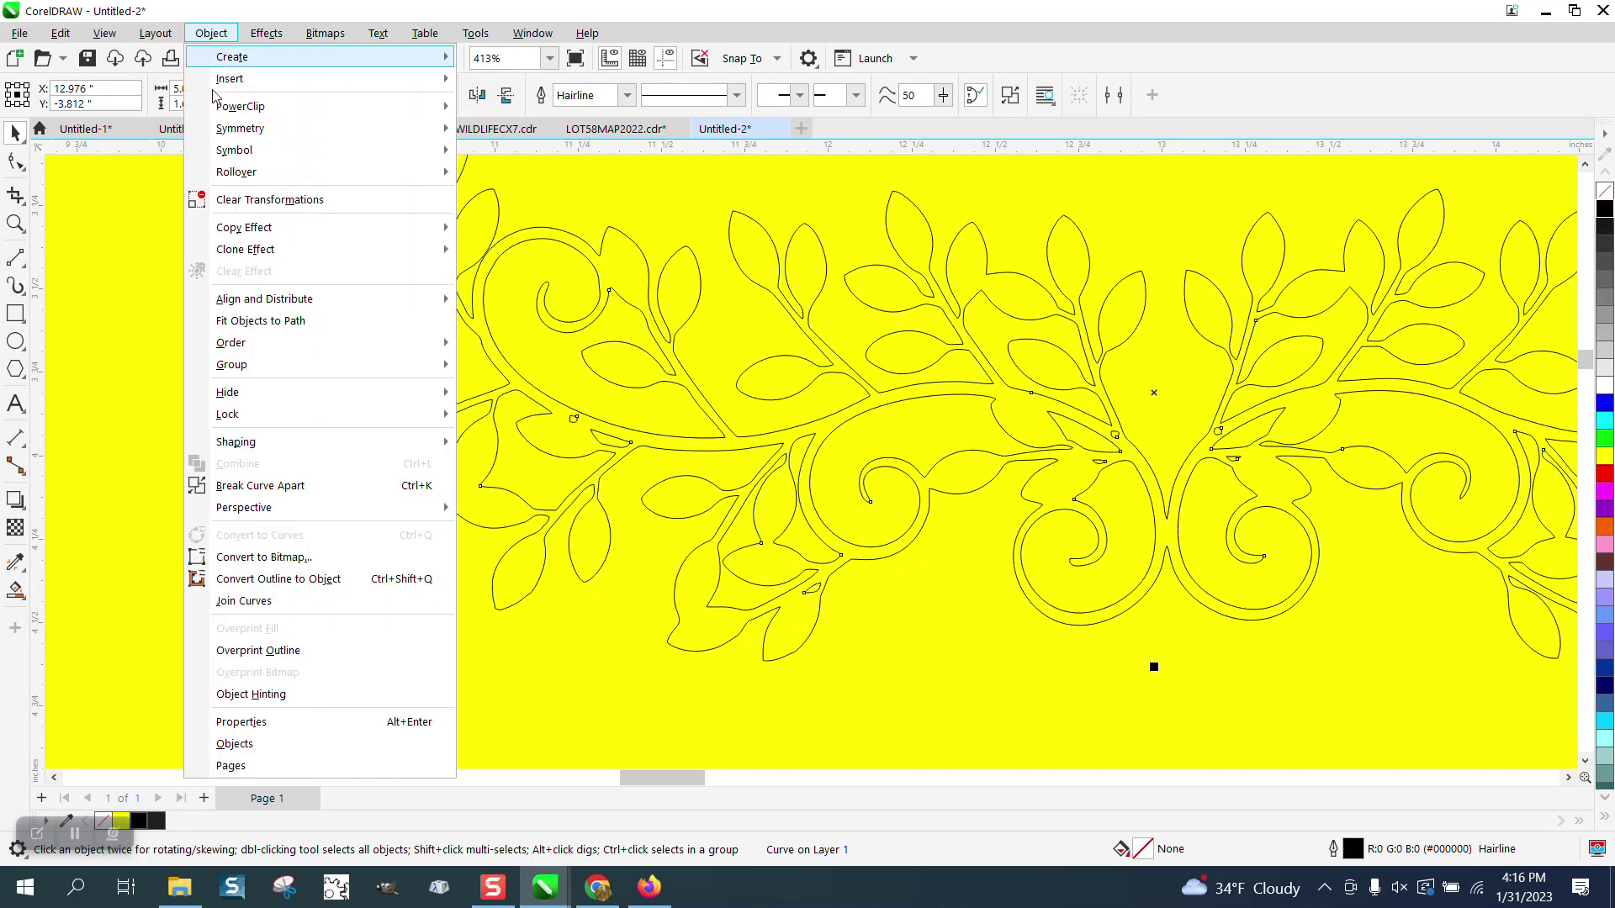
pyautogui.click(280, 491)
pyautogui.scroll(-3, 291, 501)
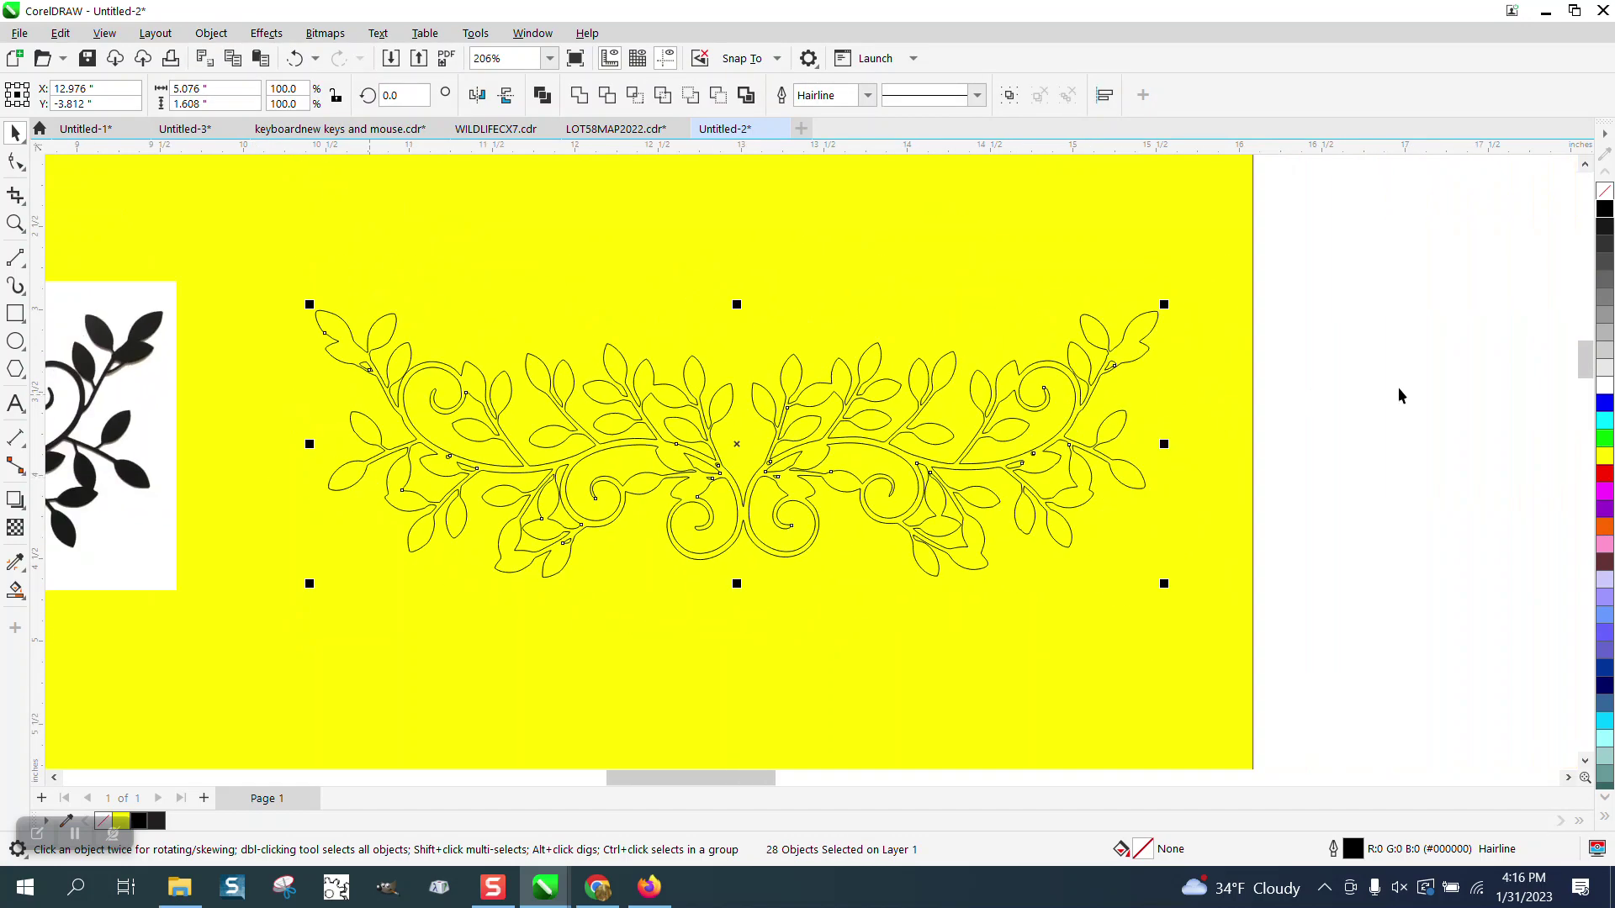
pyautogui.click(1463, 390)
pyautogui.click(1129, 270)
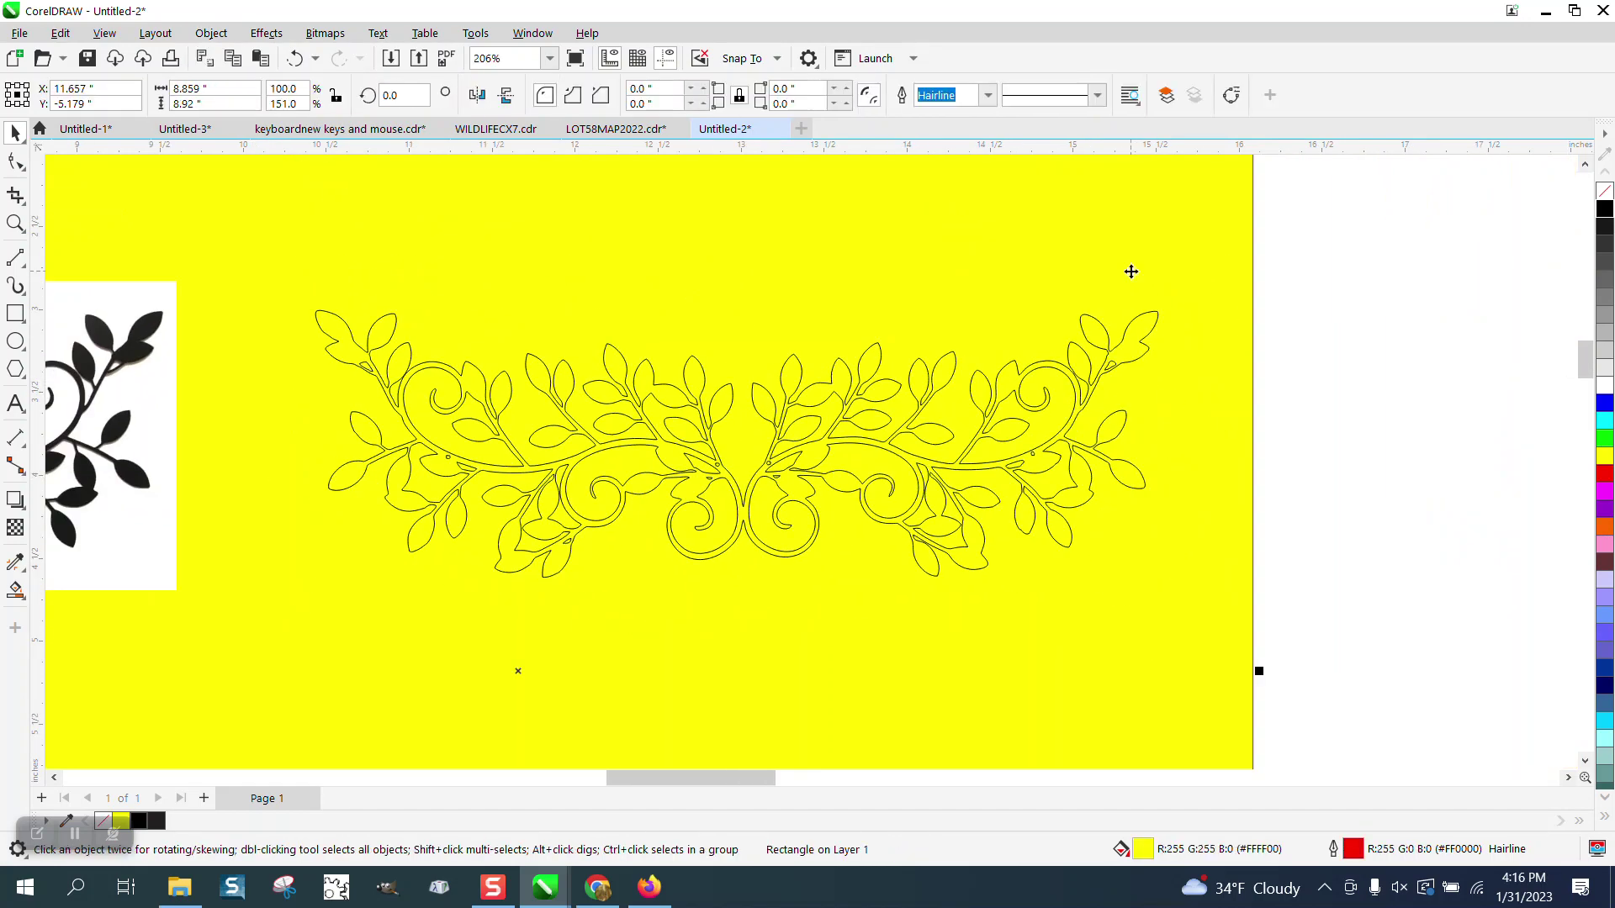
pyautogui.click(213, 35)
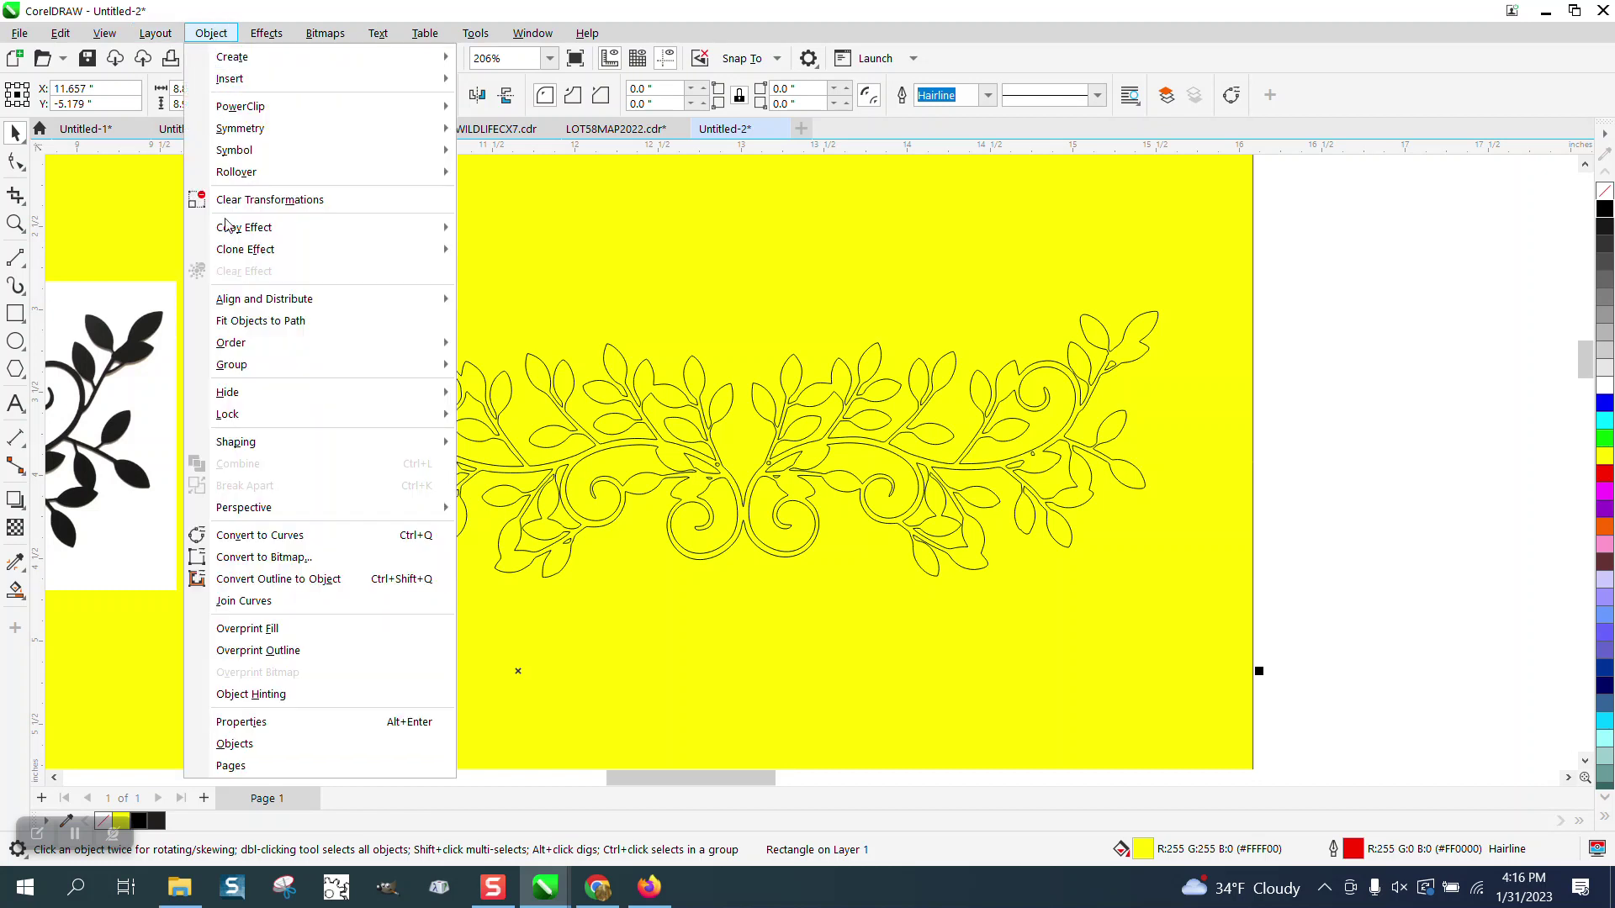
pyautogui.click(491, 420)
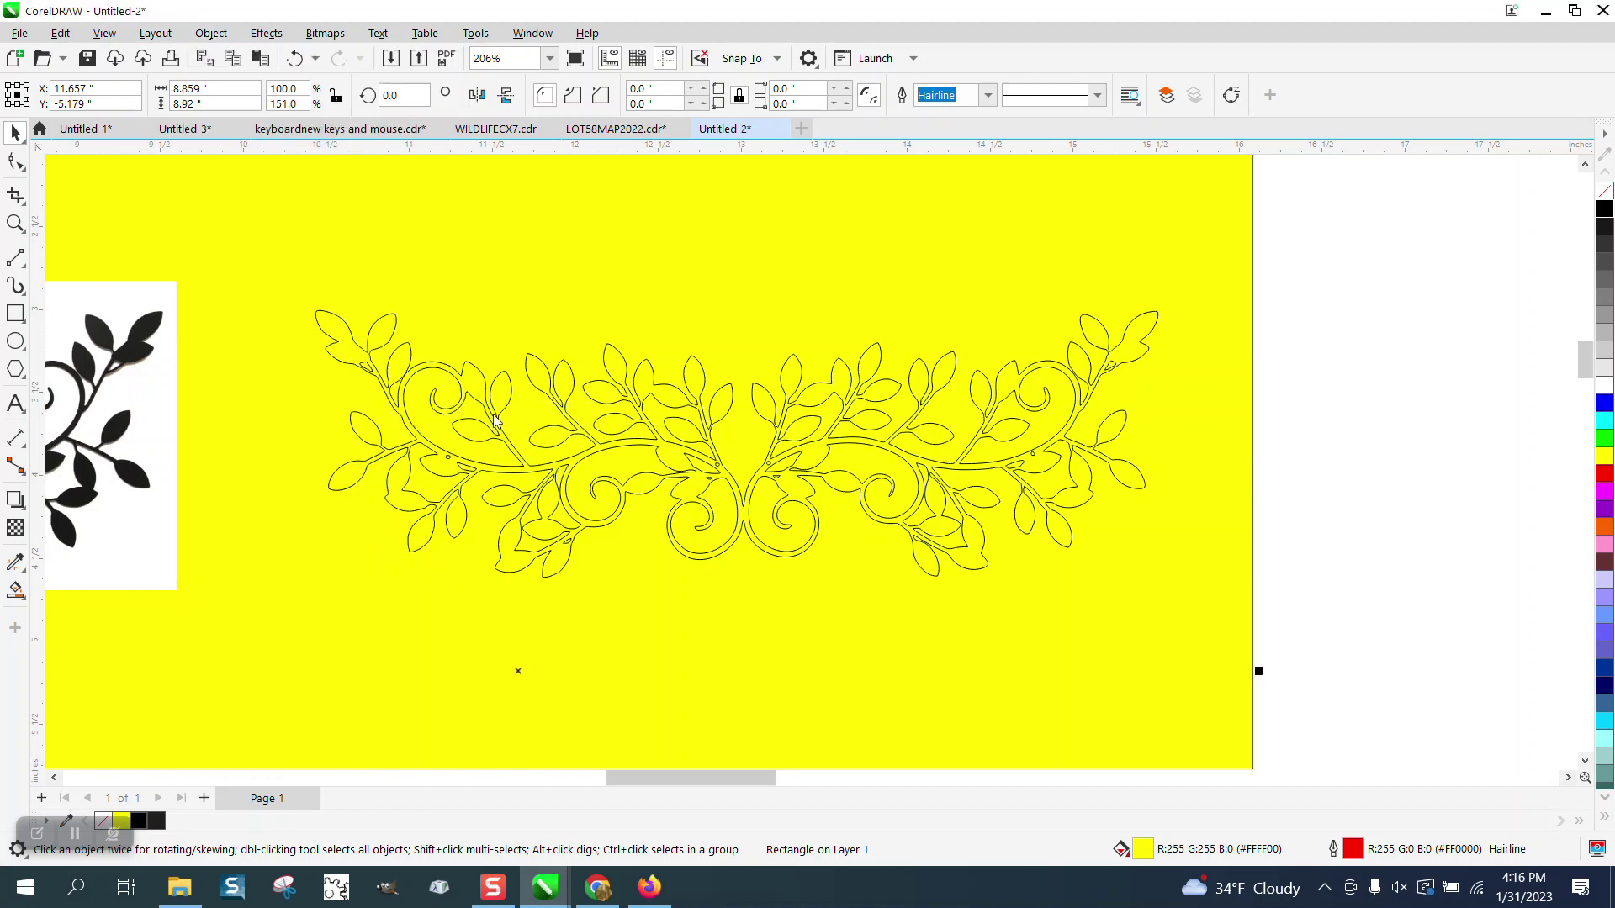
pyautogui.press('Escape')
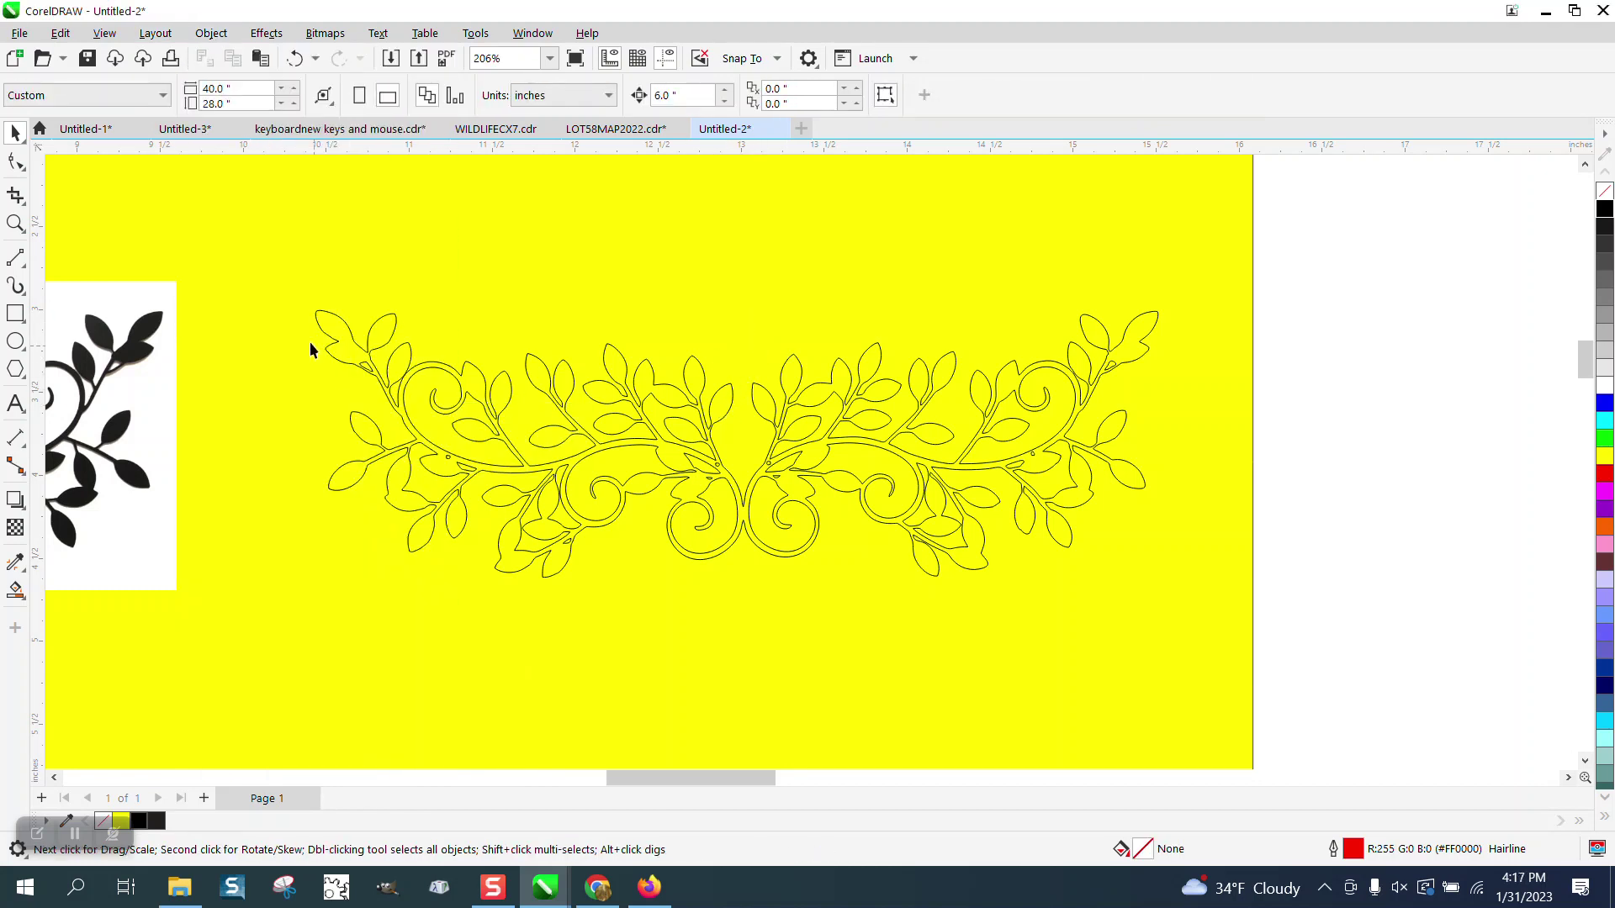
# Delete the tiny stray square contour inside the ornament's left branch, near the drooping leaves
pyautogui.click(14, 223)
pyautogui.moveTo(420, 404); pyautogui.dragTo(702, 597)
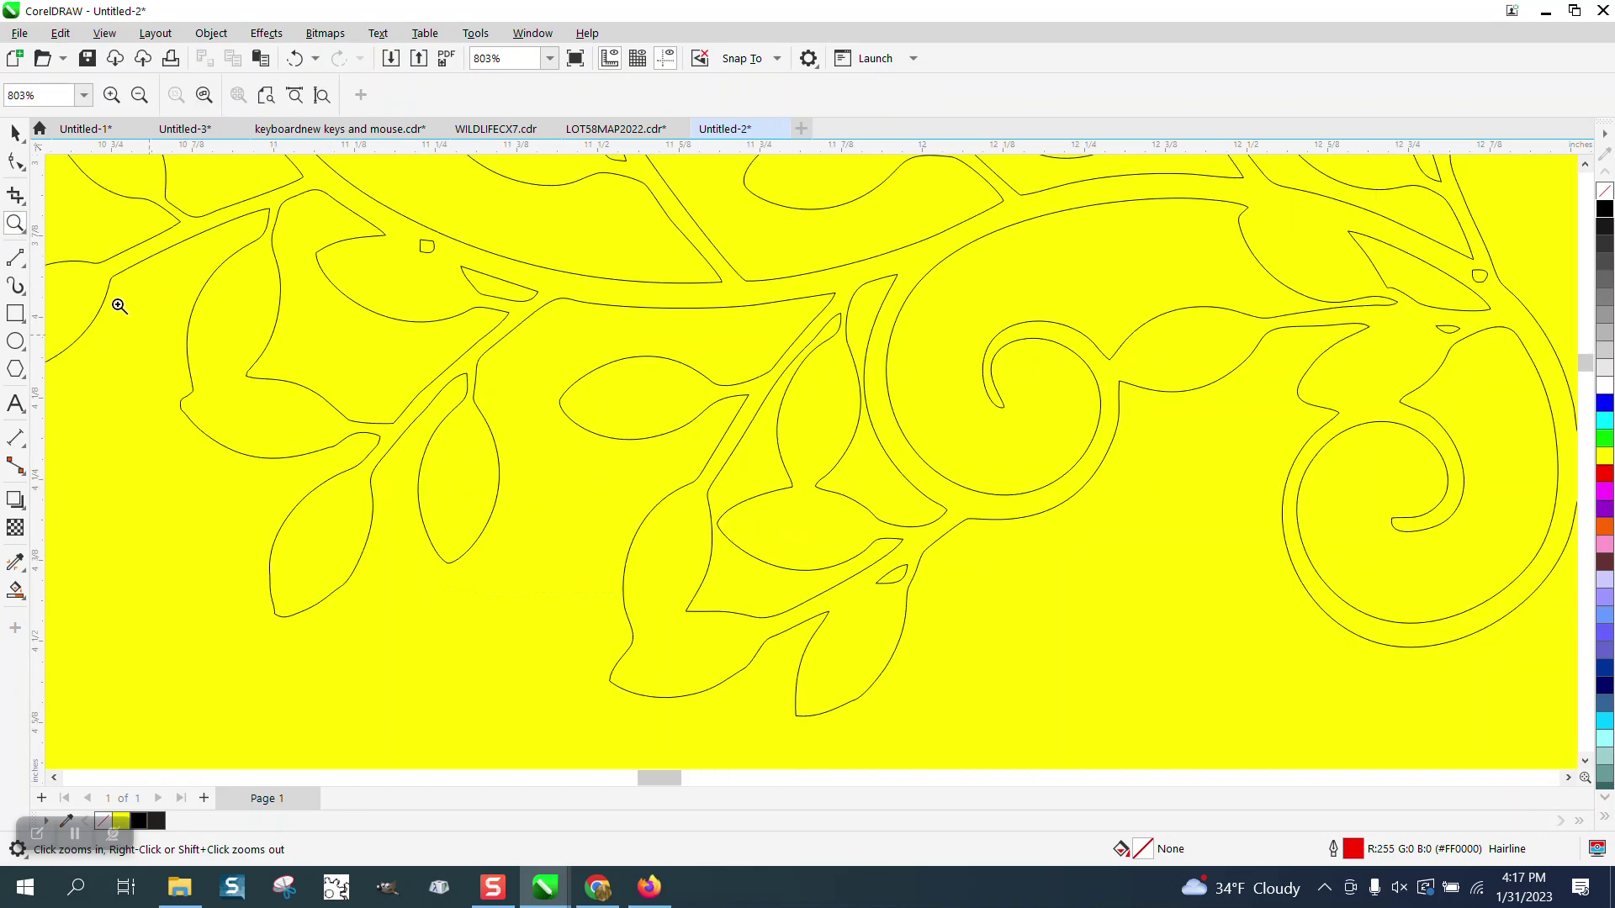
pyautogui.click(14, 133)
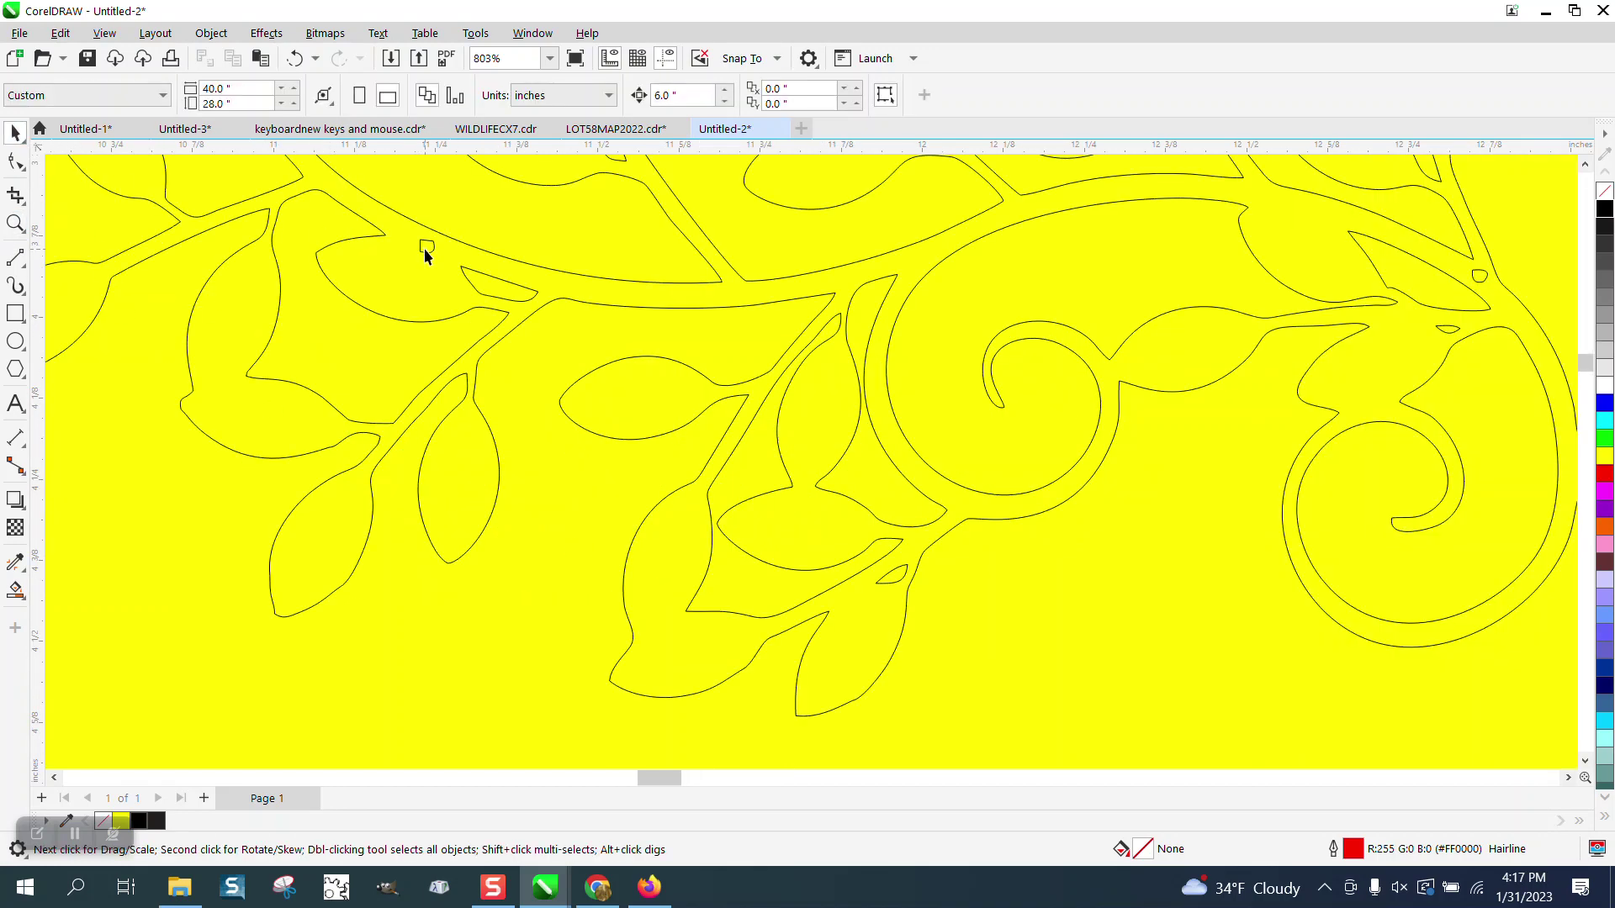
pyautogui.click(425, 247)
pyautogui.press('Escape')
pyautogui.scroll(-2, 732, 271)
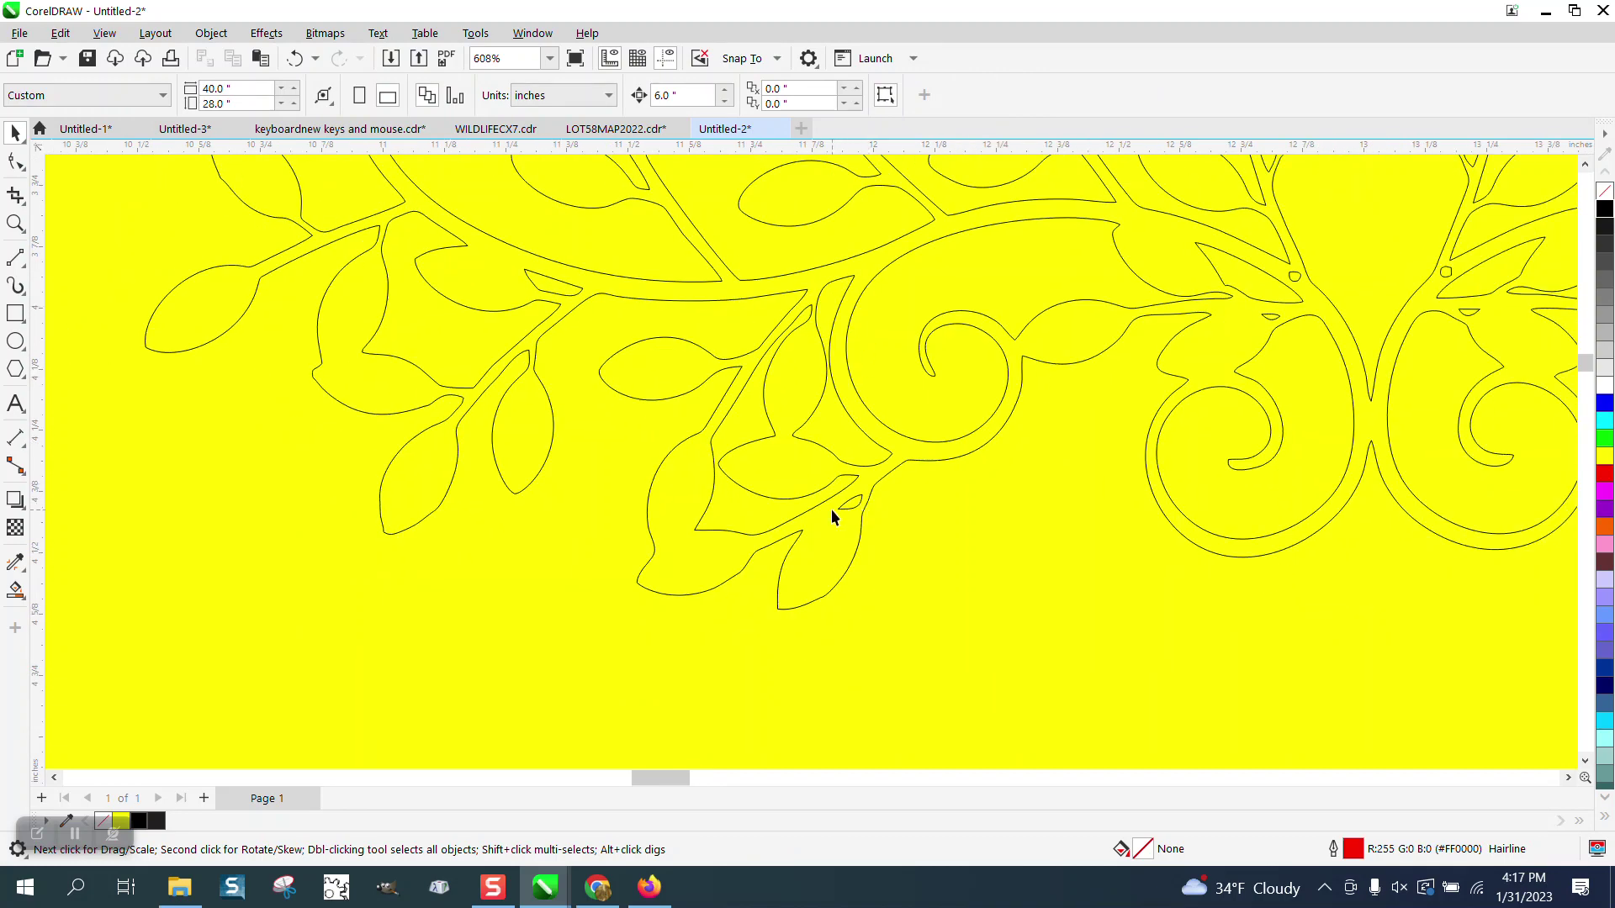
# Delete the two tiny stray contours beside the central stems and the matching one in the right branch
pyautogui.click(1294, 276)
pyautogui.press('Delete')
pyautogui.click(1441, 275)
pyautogui.press('Delete')
pyautogui.scroll(-4, 454, 294)
pyautogui.scroll(-1, 456, 293)
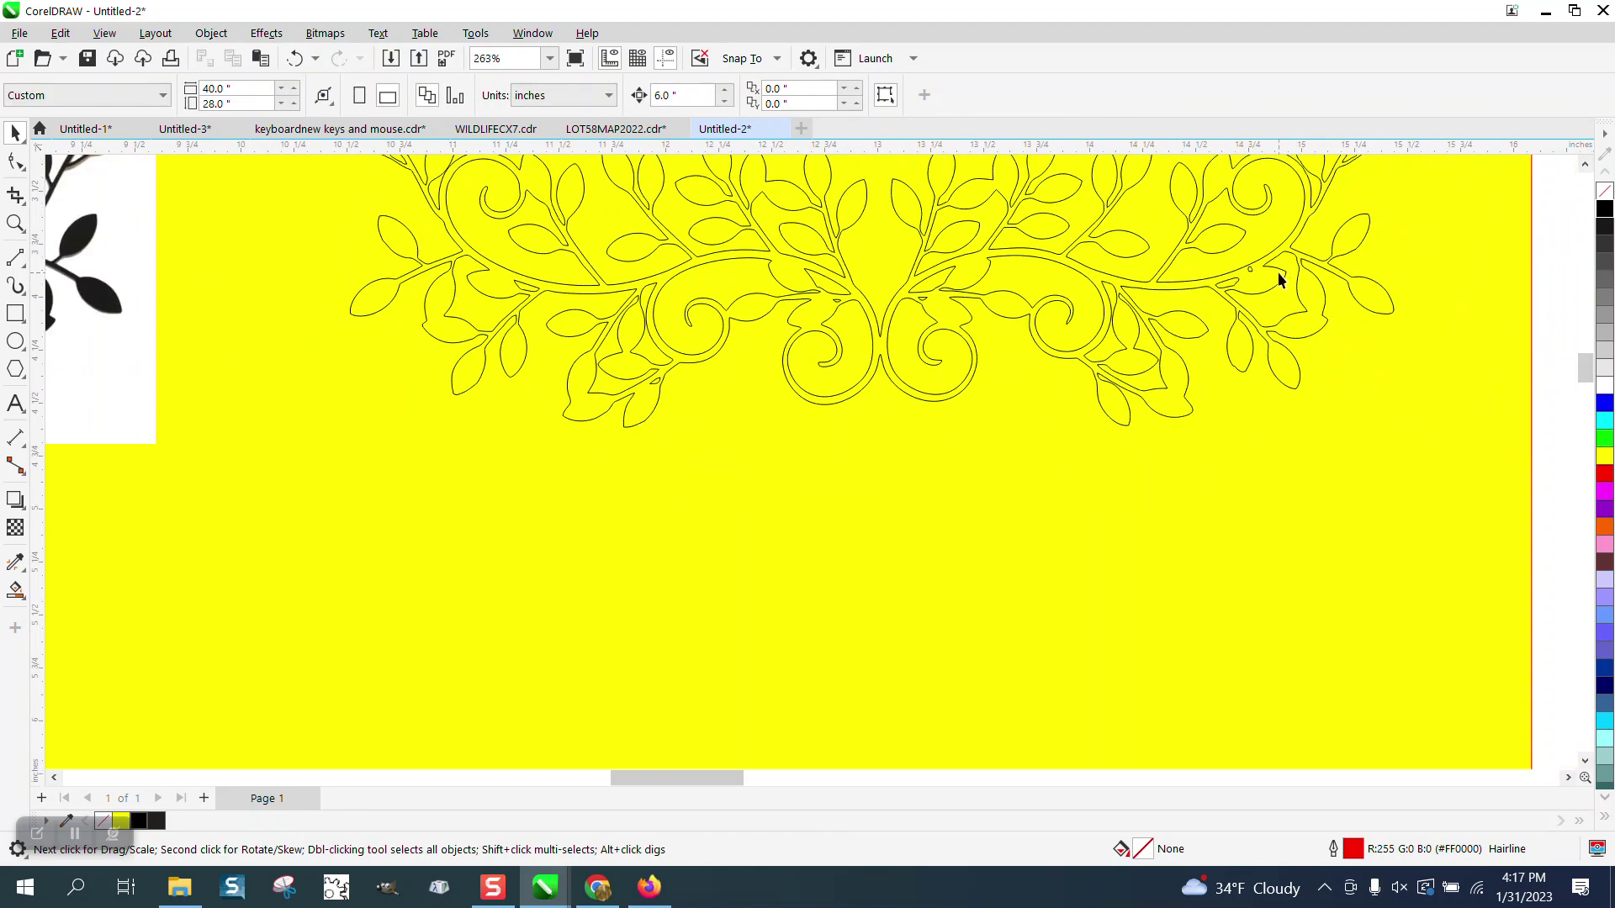
pyautogui.click(1251, 269)
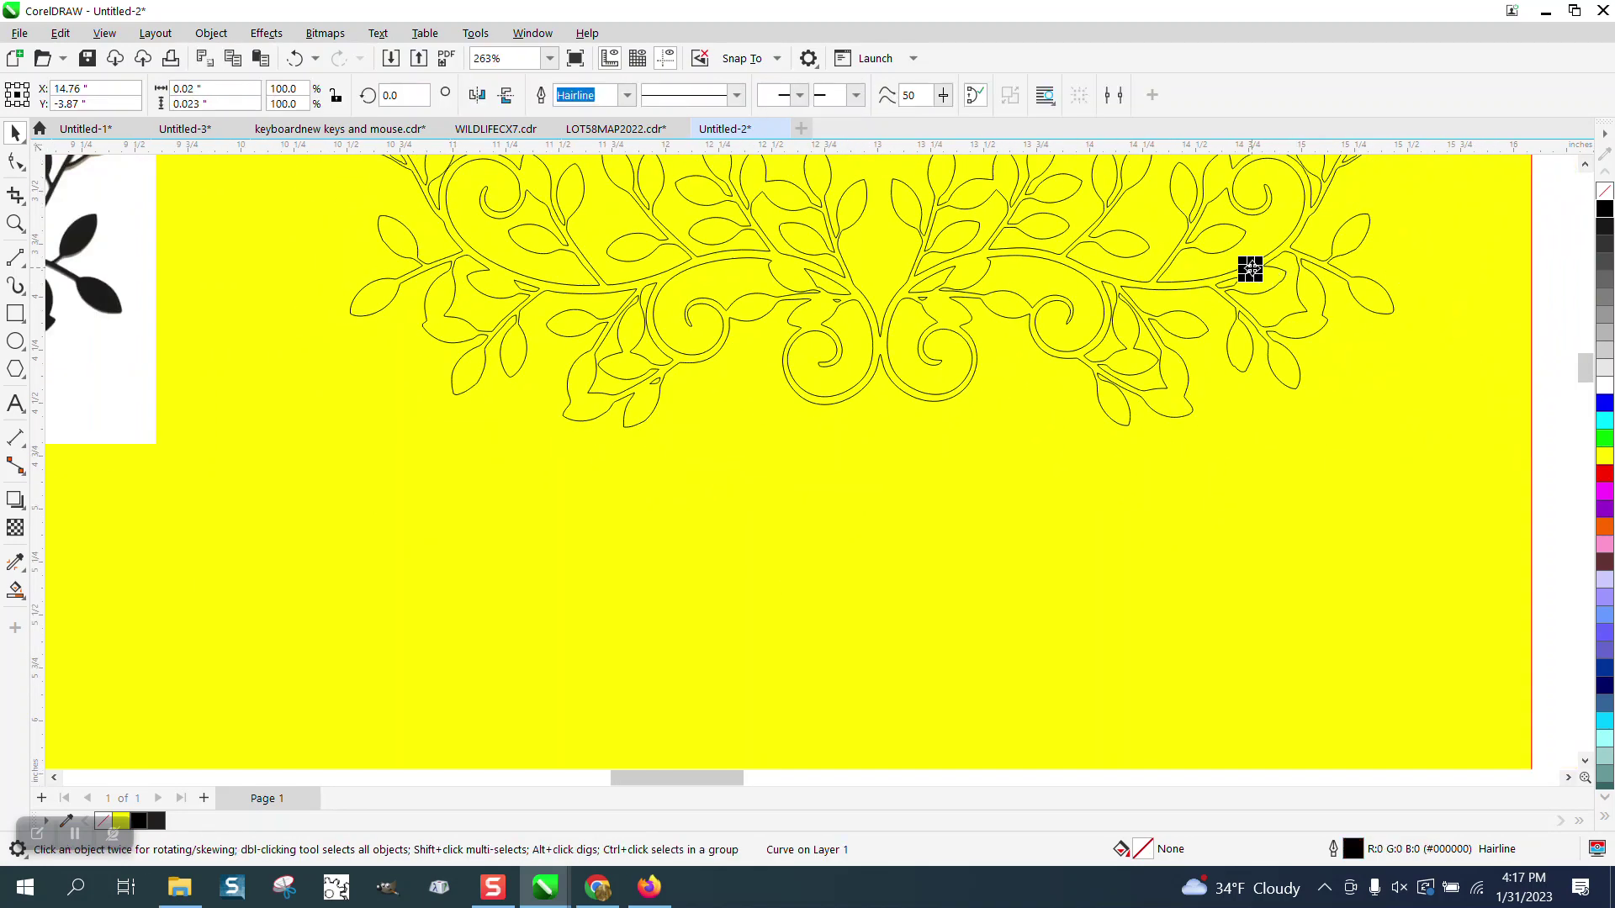
pyautogui.press('Delete')
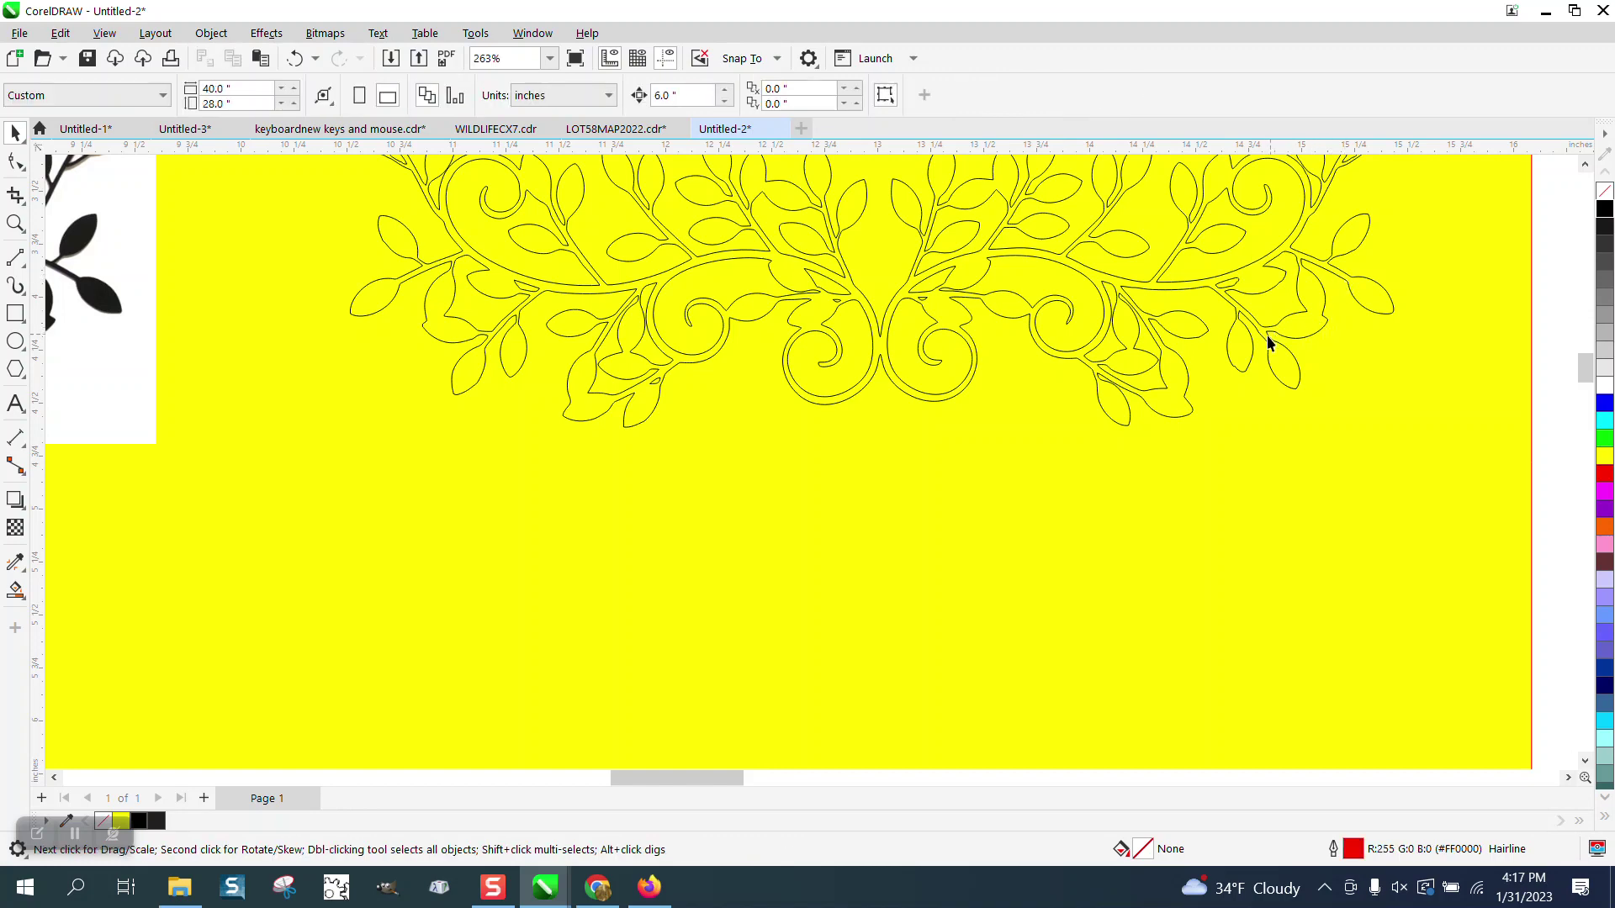
# Examine the contours around the ornament's upper left and upper right leaves for remaining stray shapes
pyautogui.scroll(-2, 1152, 360)
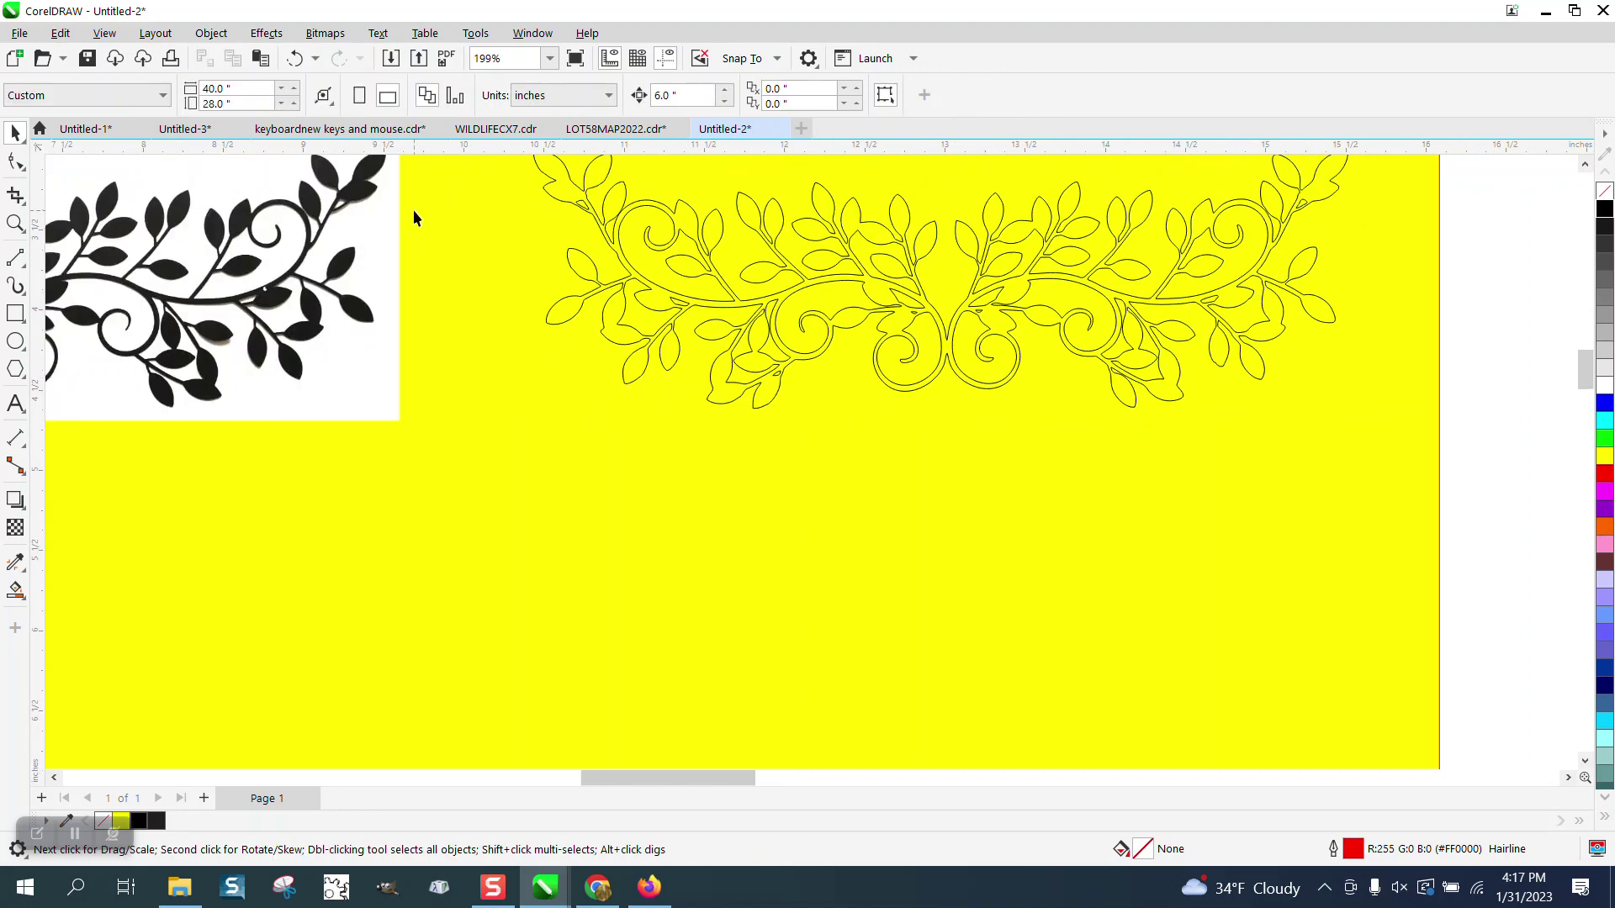
pyautogui.click(15, 223)
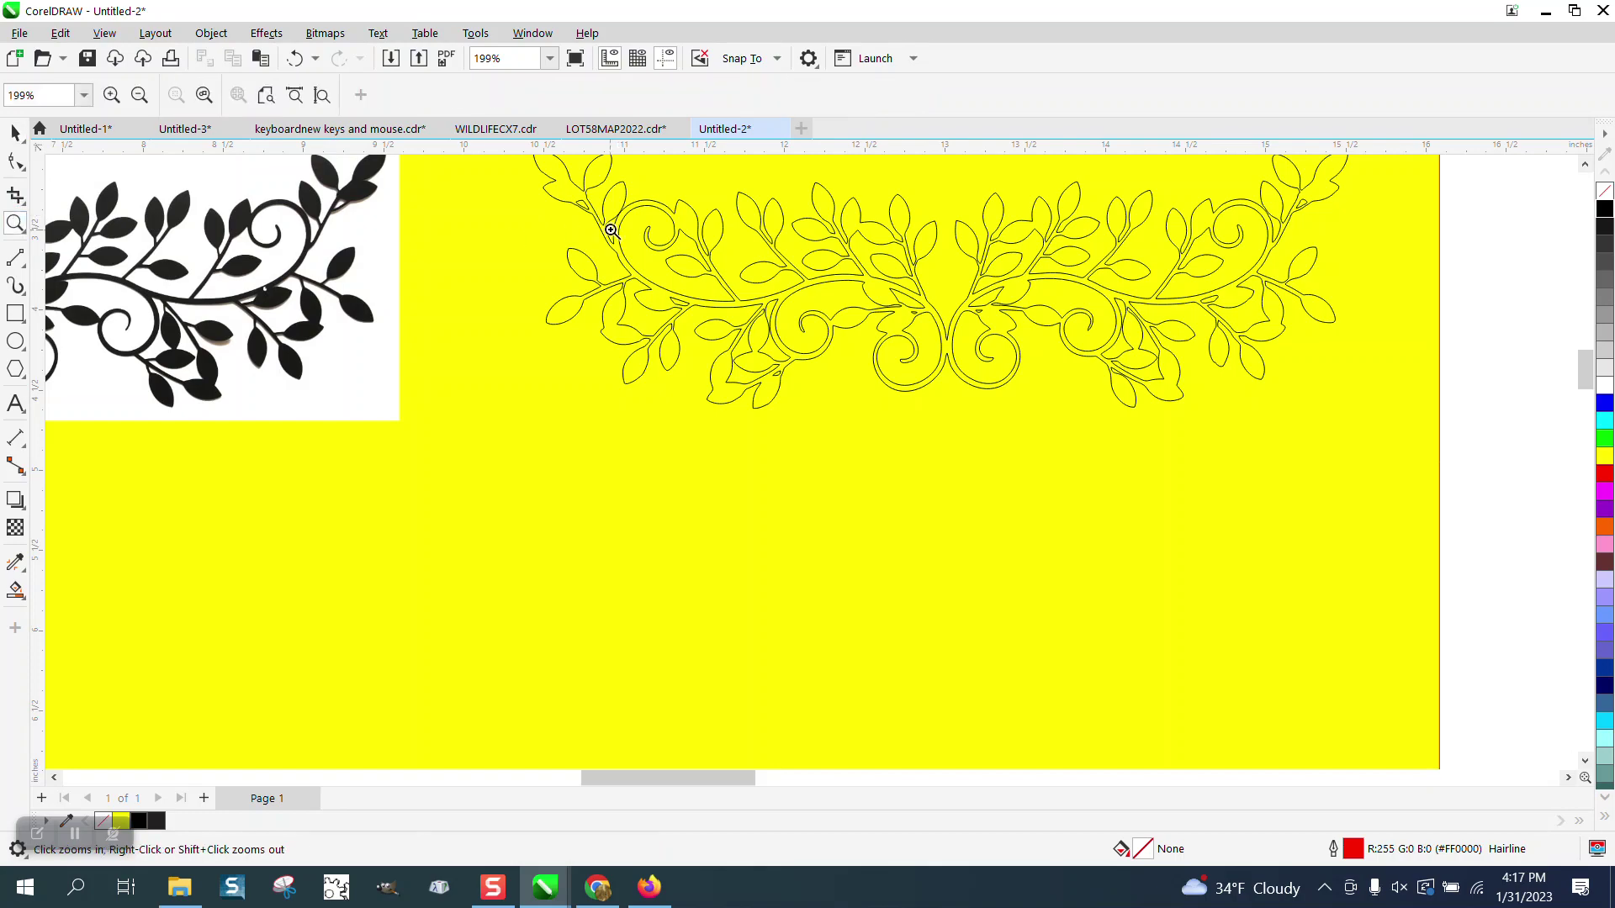
pyautogui.moveTo(566, 190); pyautogui.dragTo(632, 235)
pyautogui.scroll(-8, 580, 261)
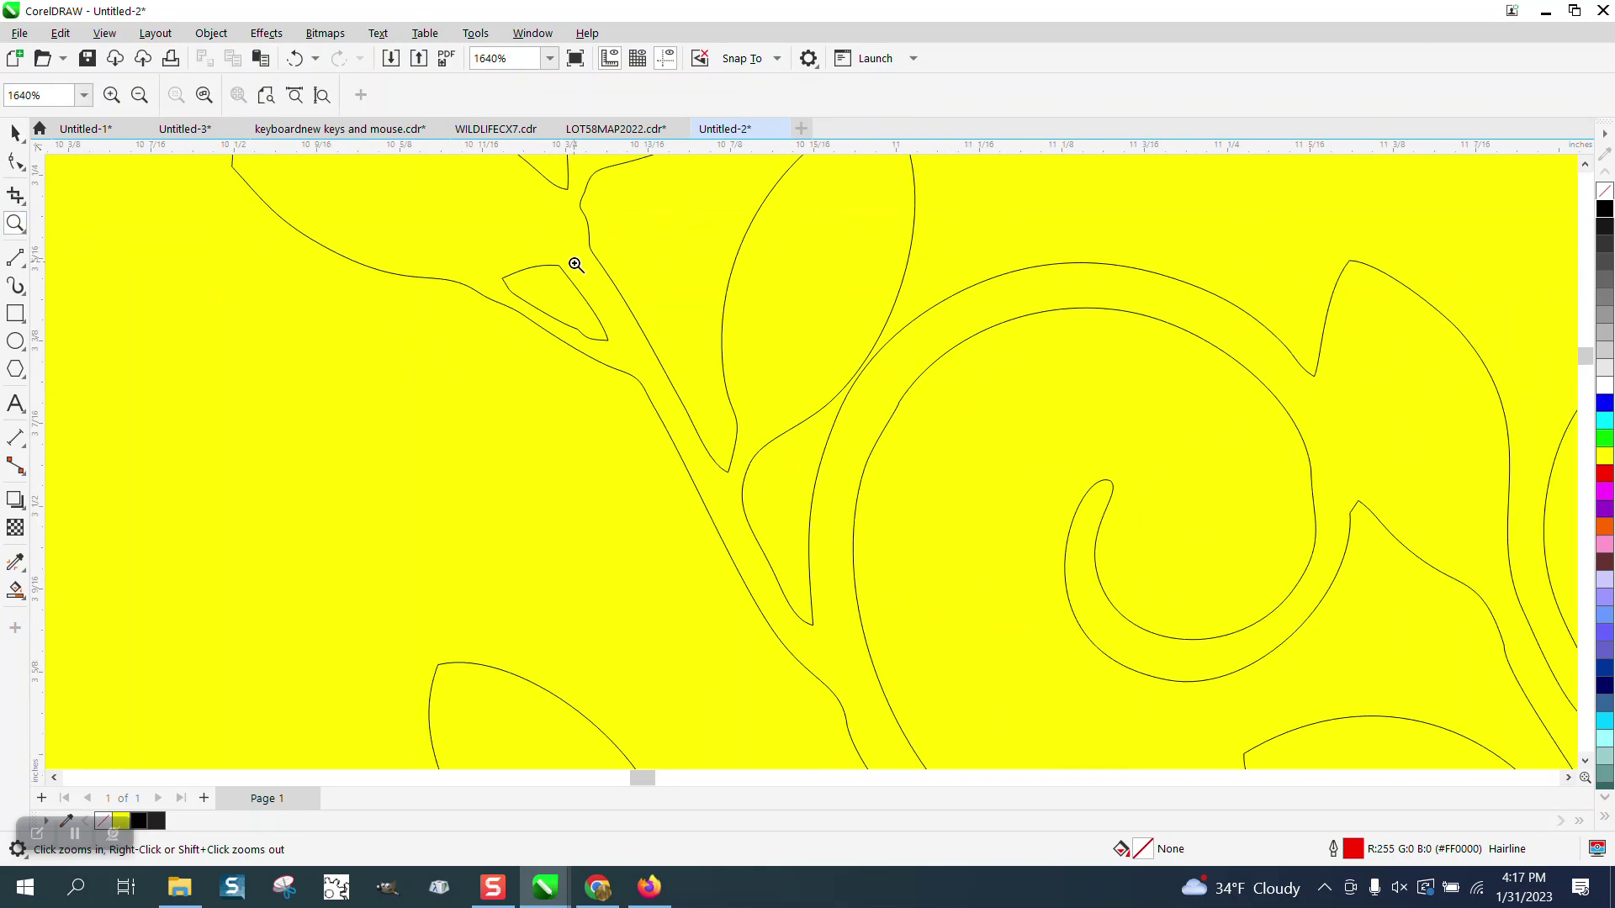
pyautogui.scroll(-2, 780, 290)
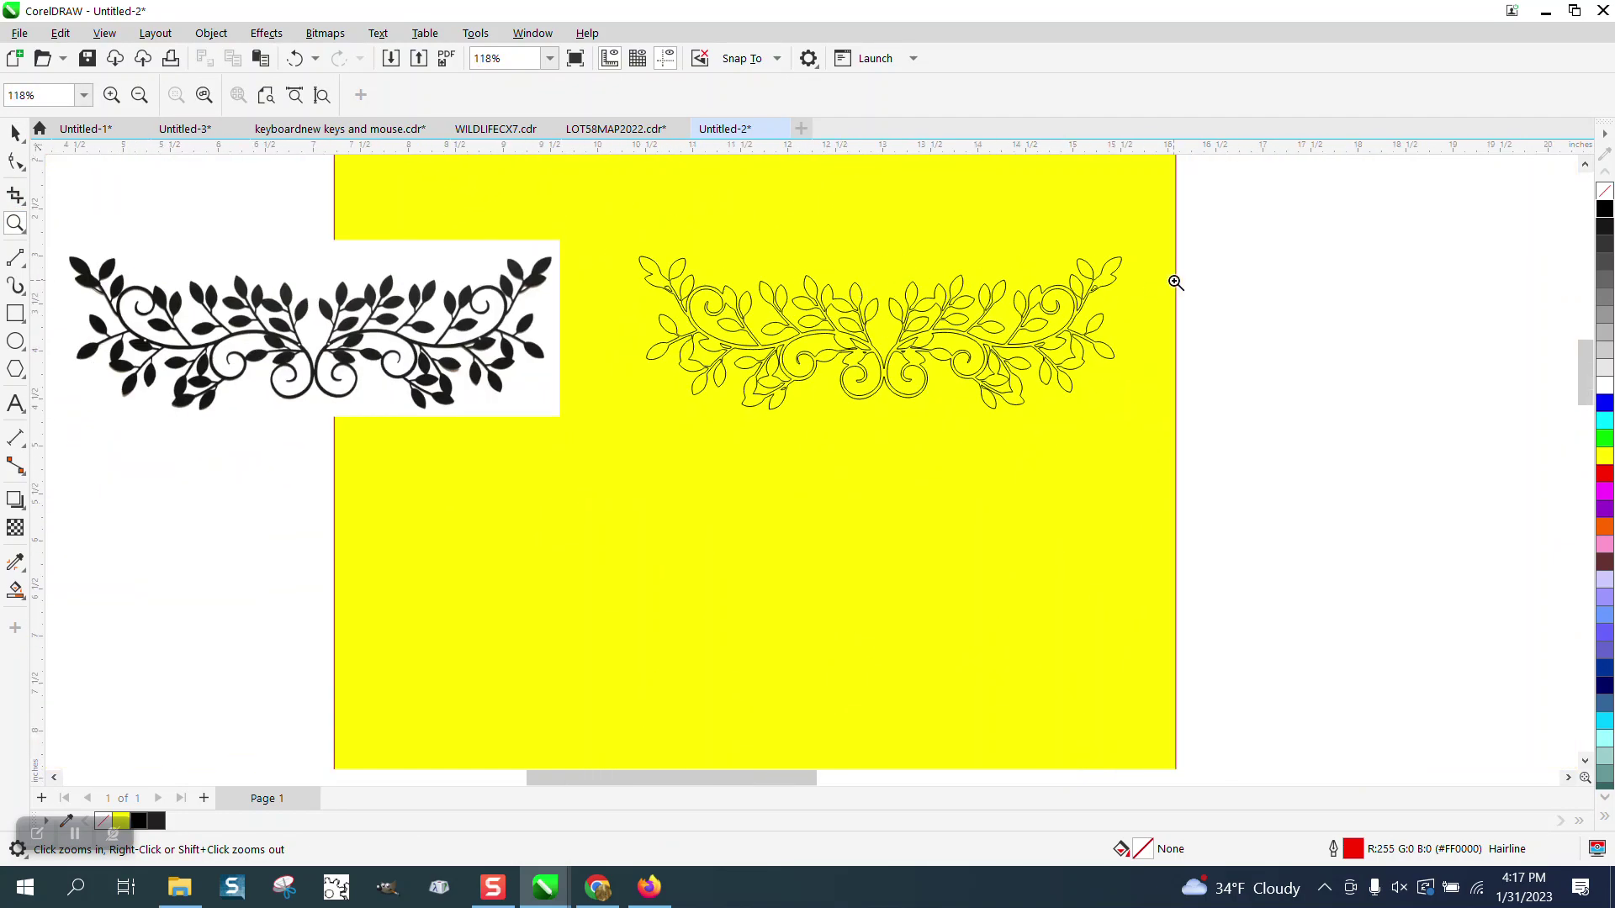
pyautogui.scroll(7, 1128, 278)
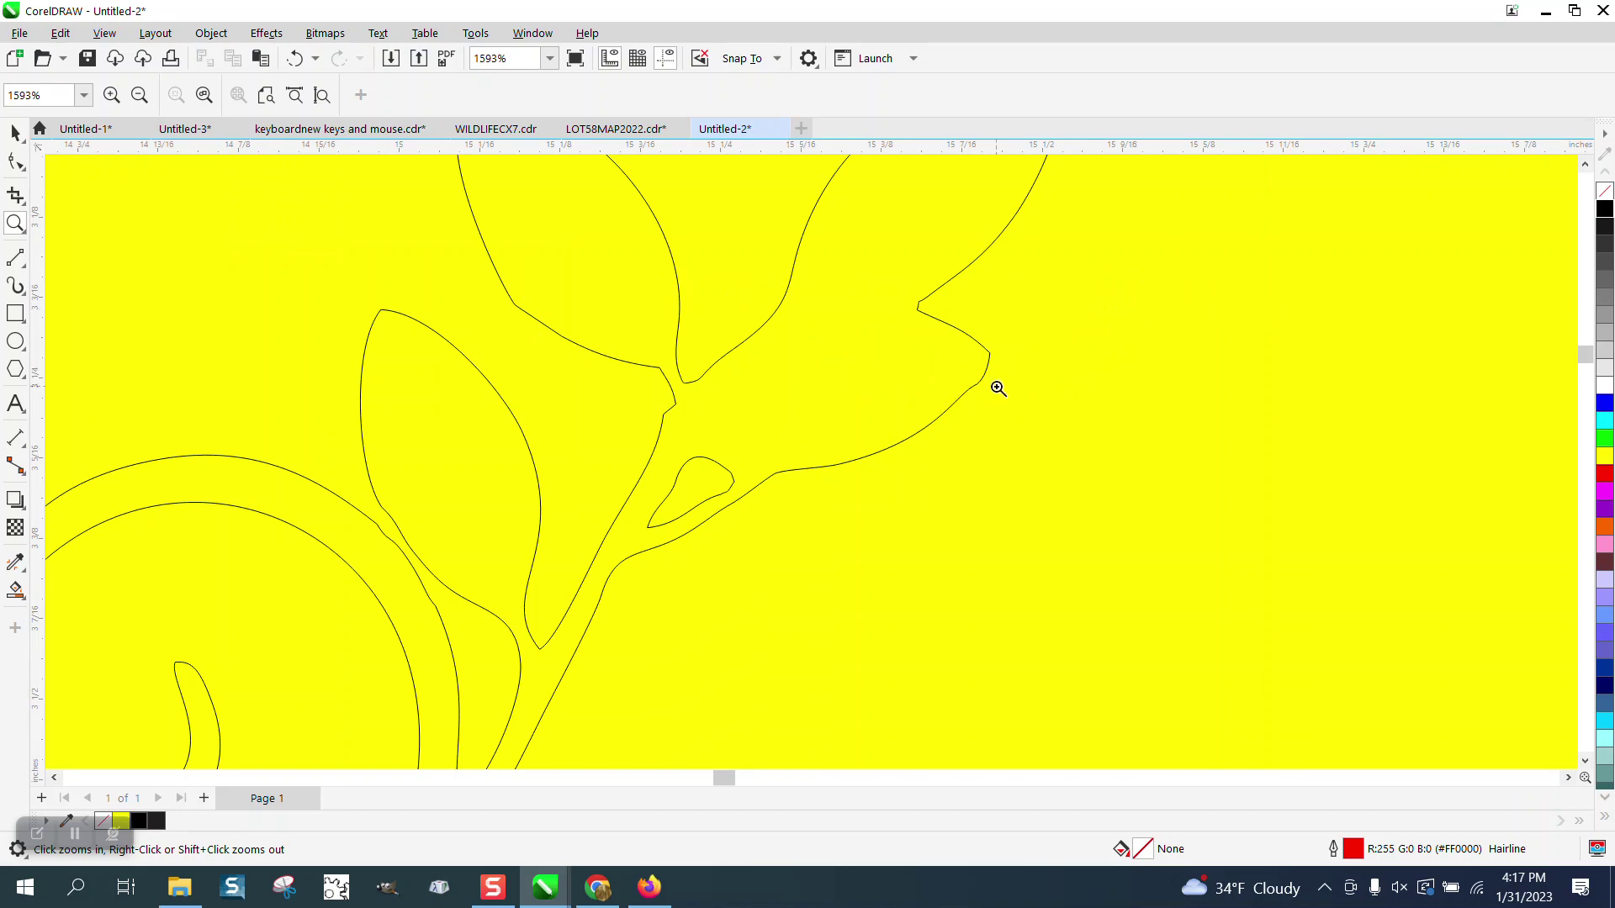
pyautogui.scroll(-4, 993, 385)
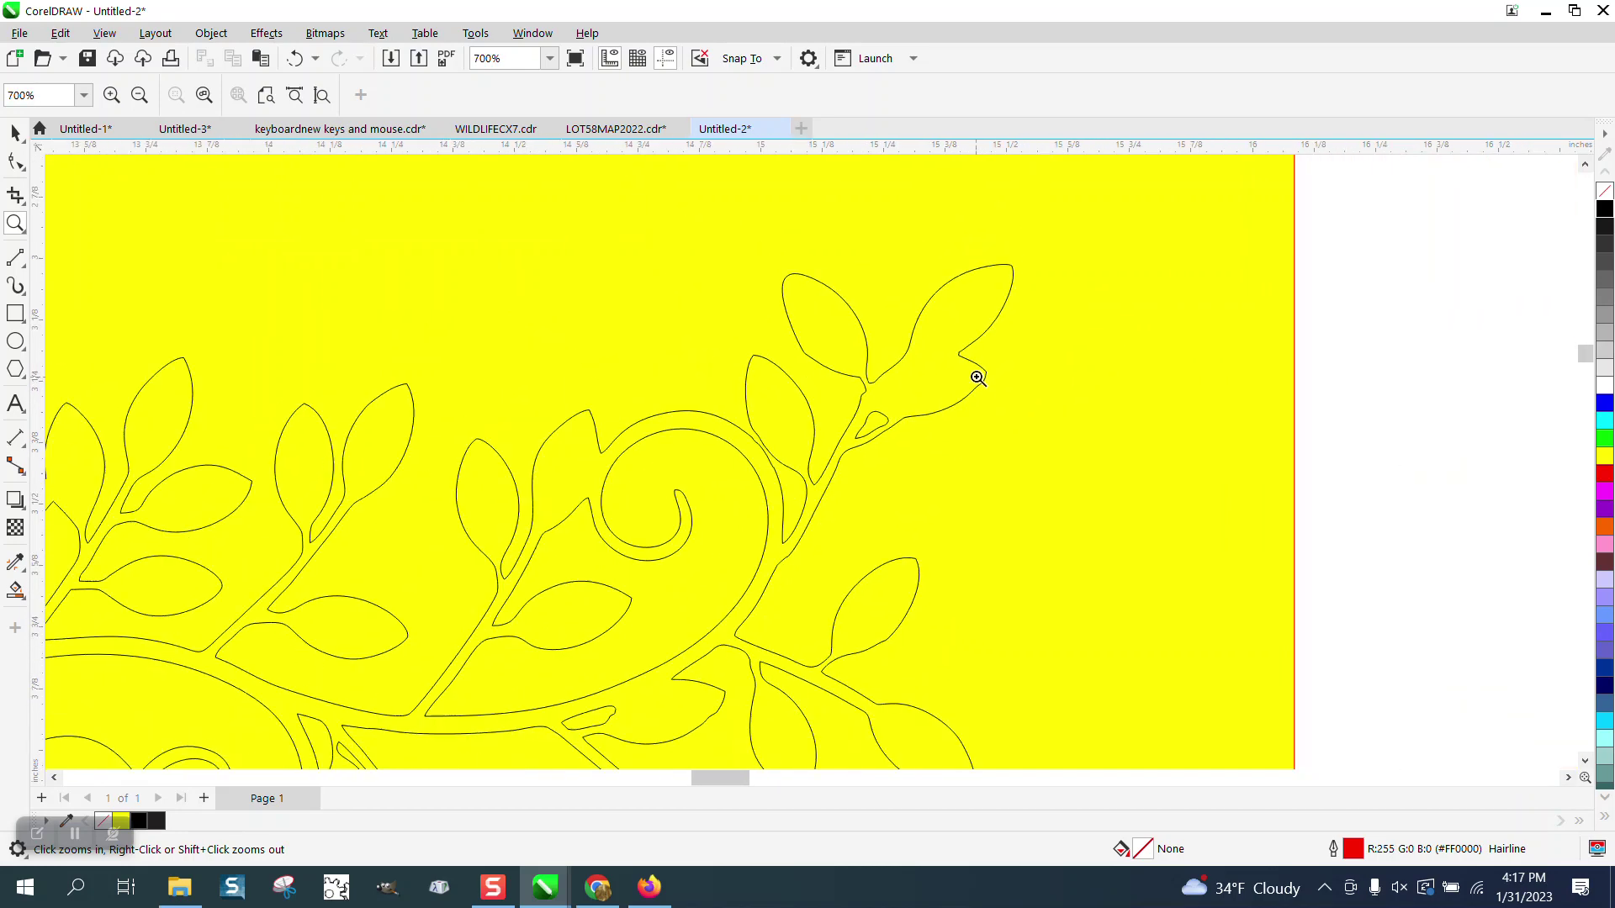
pyautogui.scroll(-2, 976, 378)
pyautogui.scroll(-3, 977, 360)
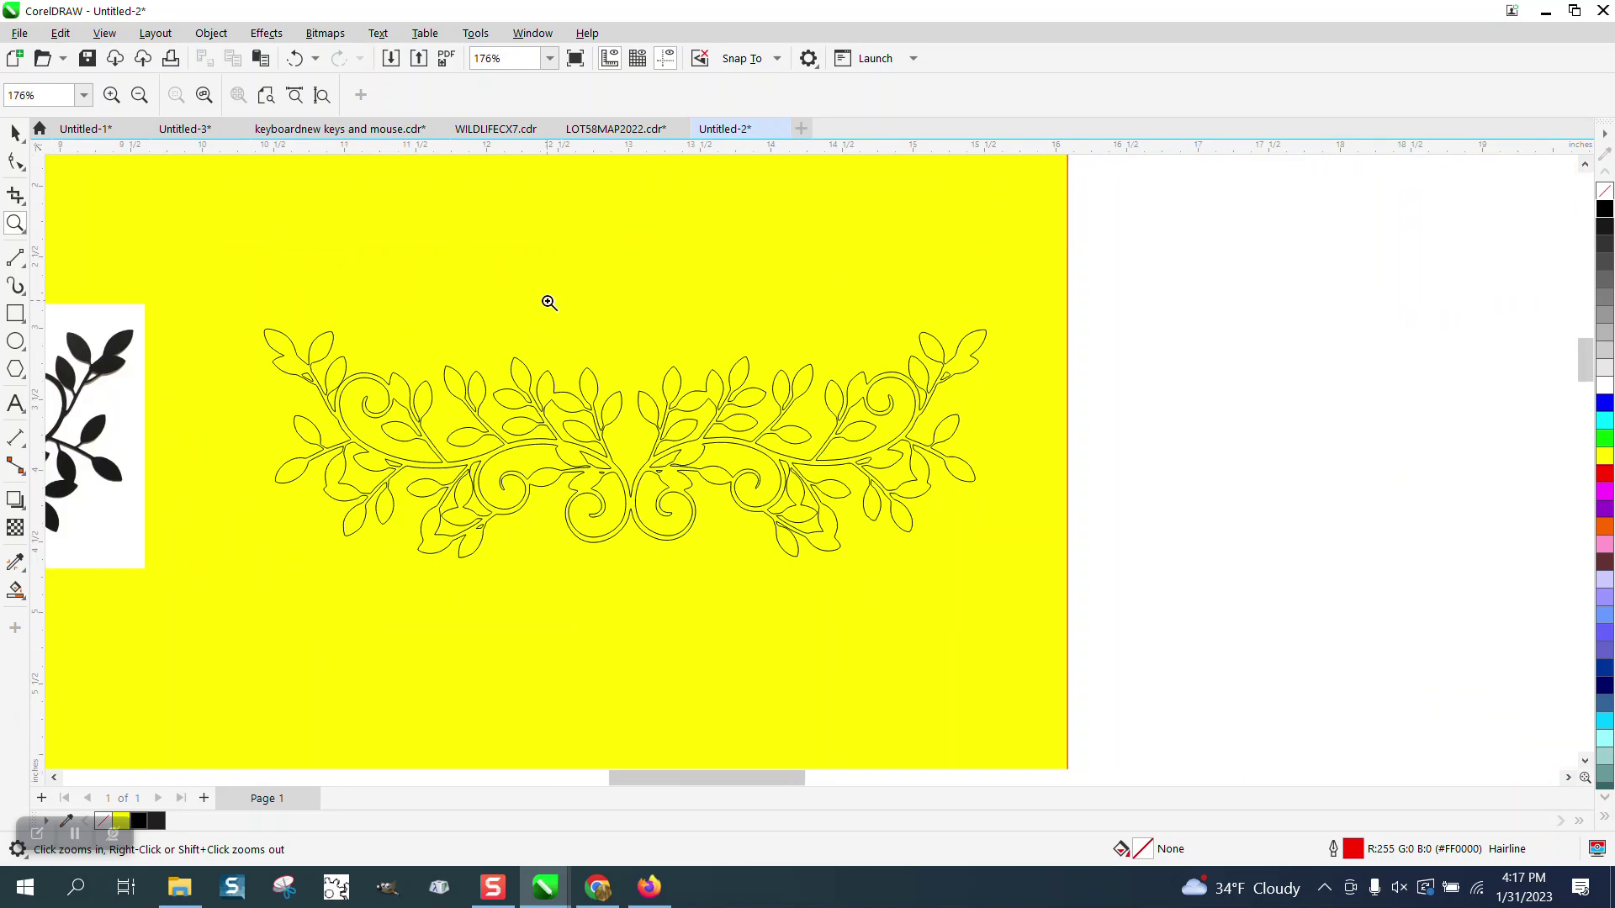
# Try to move the ornament's outer contour off the yellow rectangle onto the white area, and undo the move
pyautogui.click(16, 133)
pyautogui.scroll(-2, 358, 227)
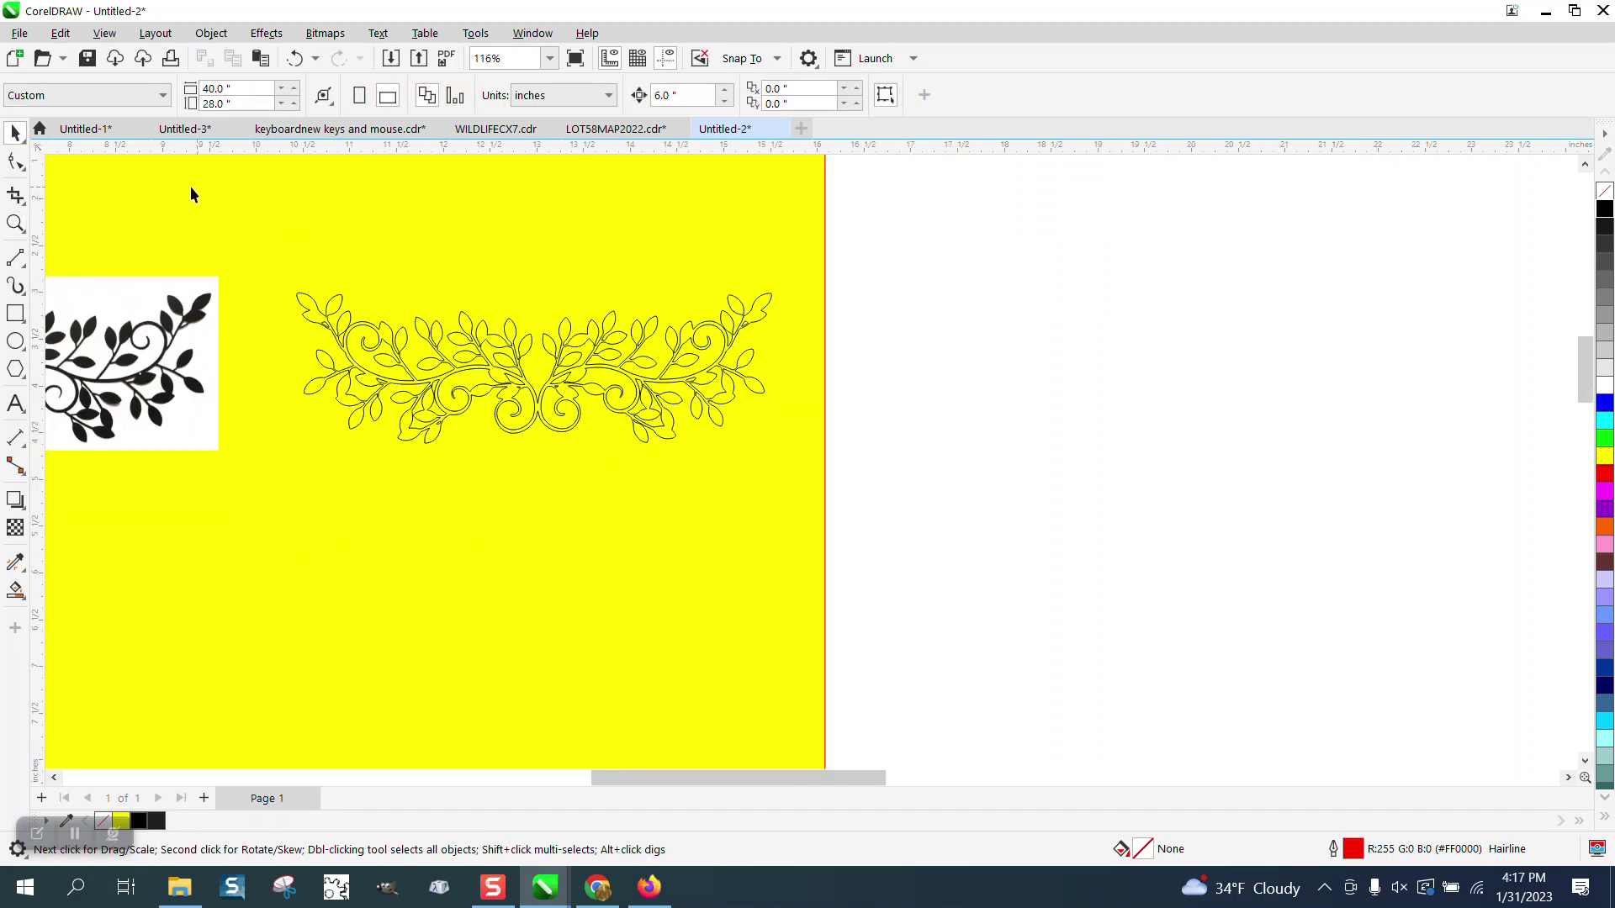
pyautogui.click(526, 340)
pyautogui.moveTo(769, 370); pyautogui.dragTo(1131, 362)
pyautogui.moveTo(755, 328); pyautogui.dragTo(1378, 312)
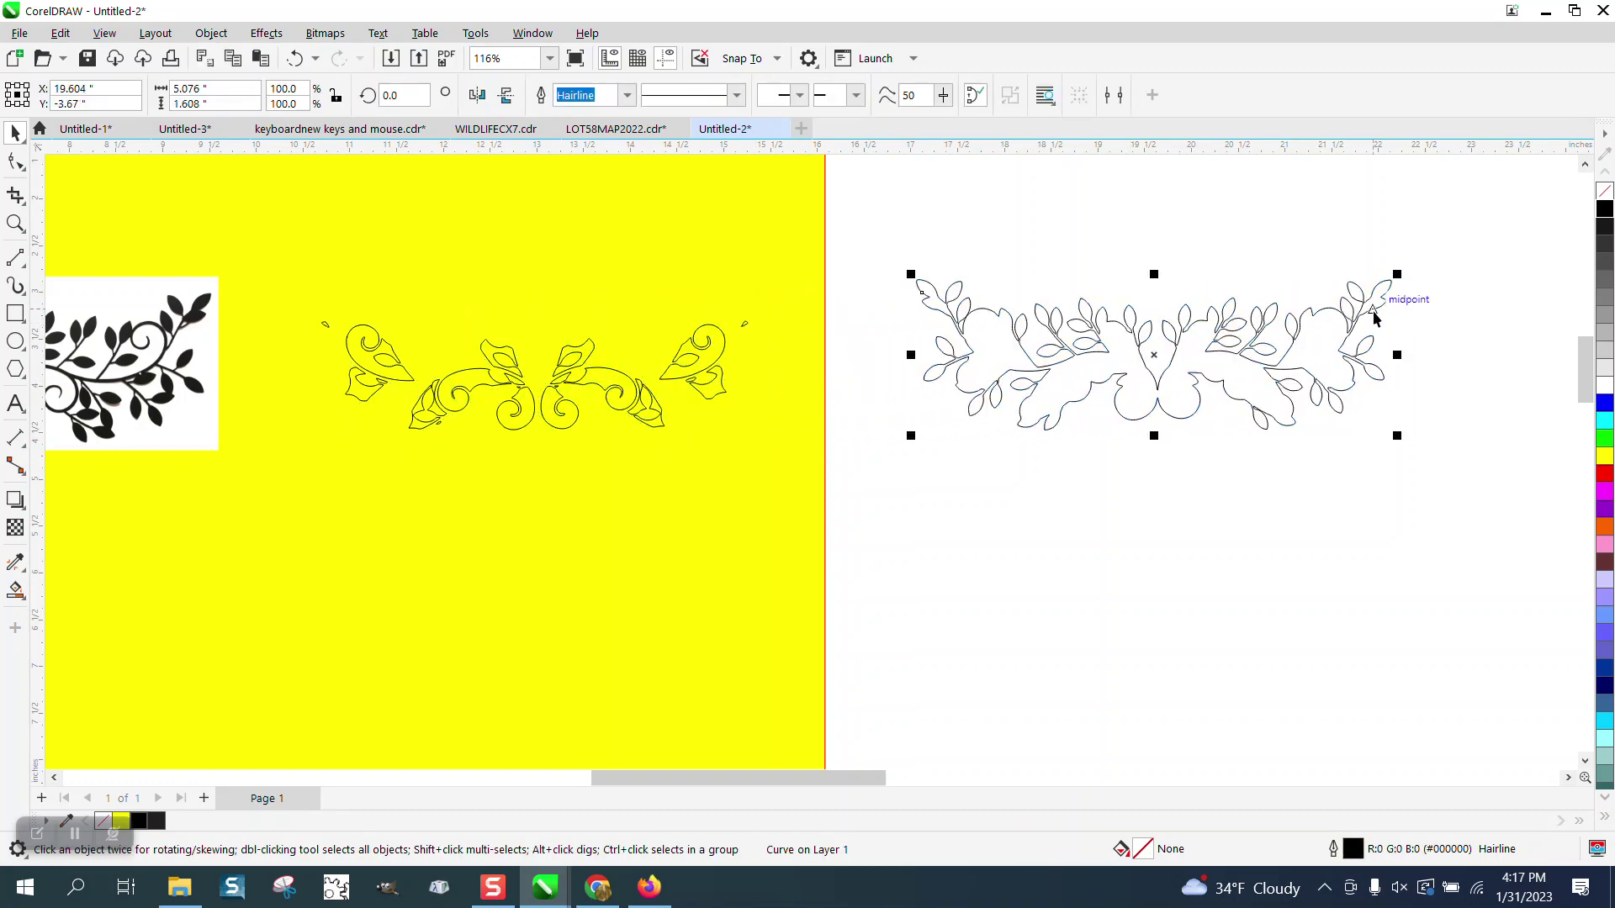
pyautogui.click(295, 58)
# Group all the ornament's contours and move the group 6 inches to the right, off the yellow rectangle
pyautogui.moveTo(877, 230); pyautogui.dragTo(250, 487)
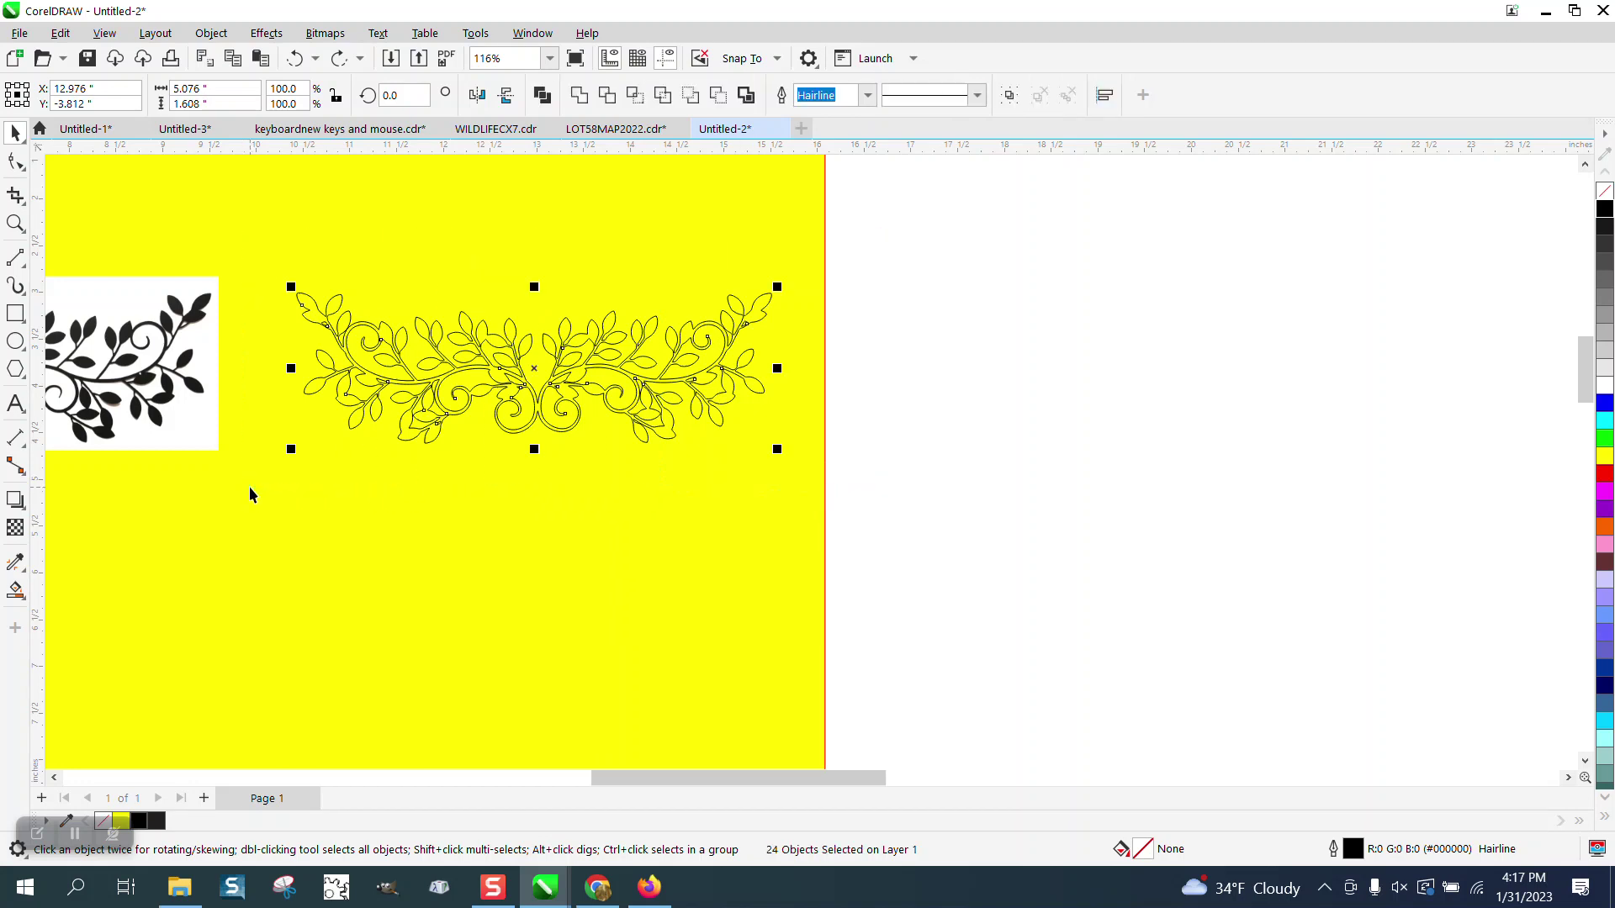
pyautogui.hotkey('ctrl', 'g')
pyautogui.press('Right')
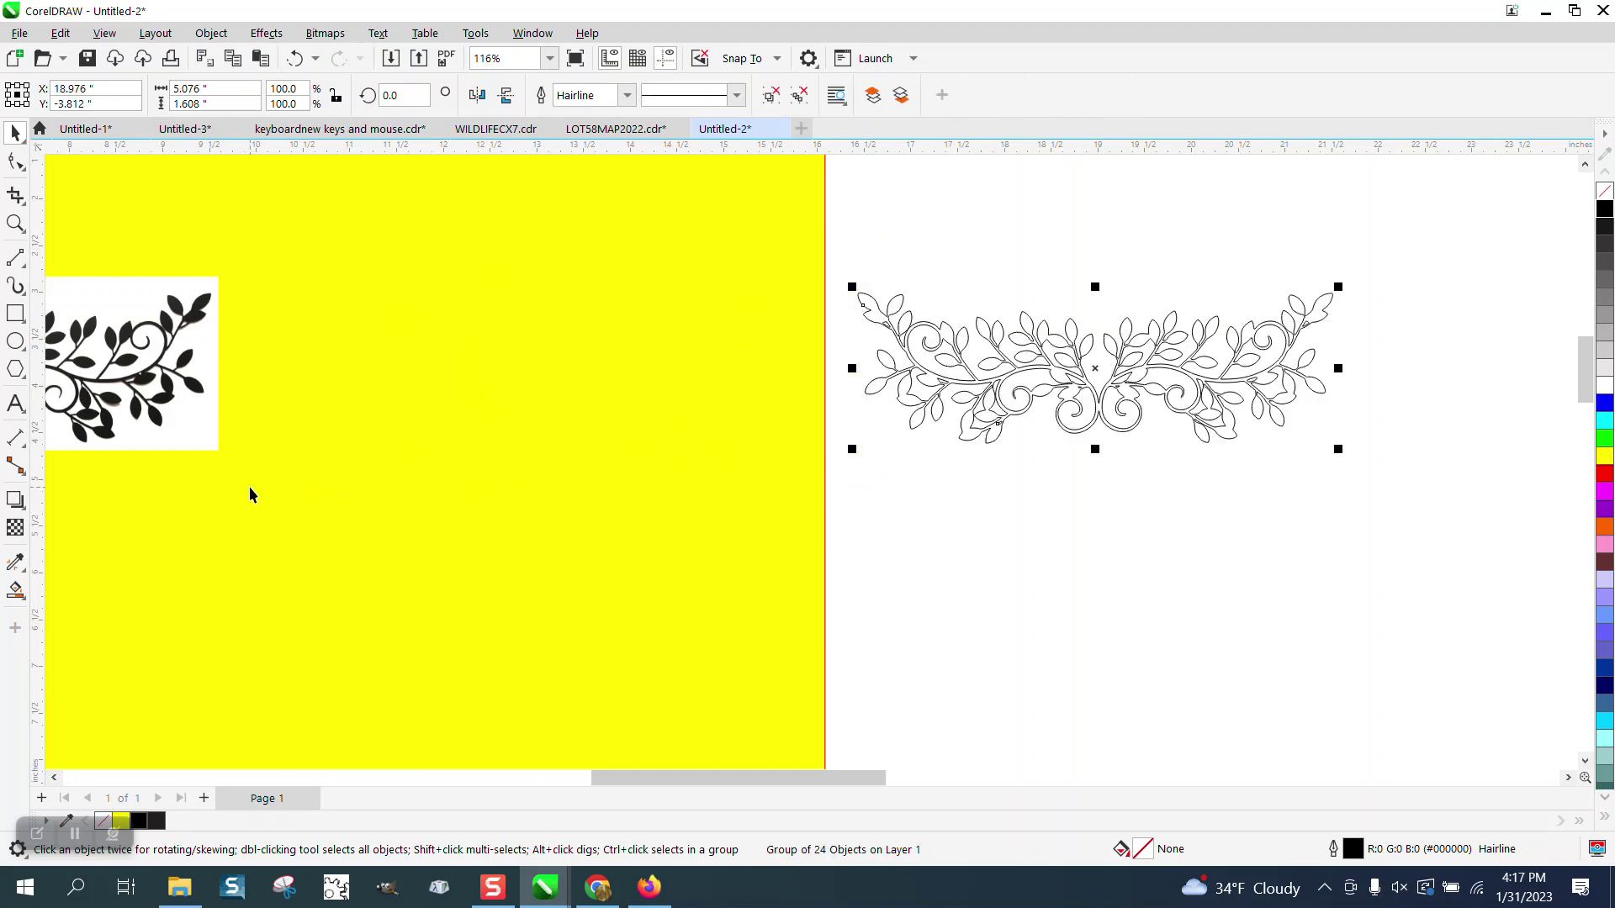
# Mirror the grouped ornament vertically
pyautogui.click(506, 95)
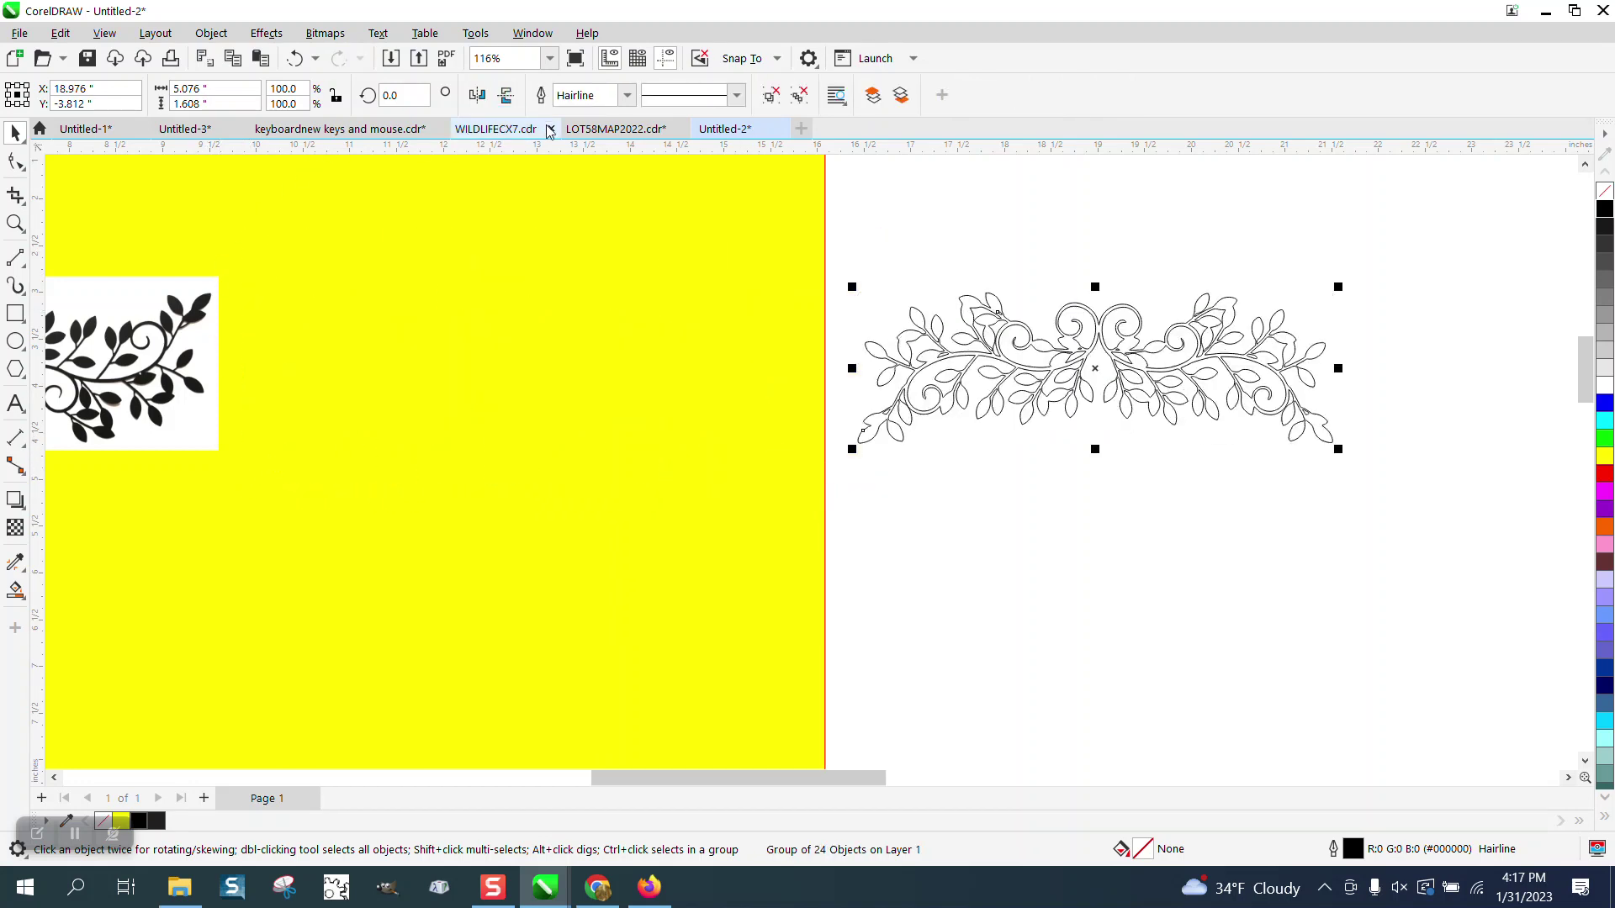
pyautogui.scroll(-2, 1024, 339)
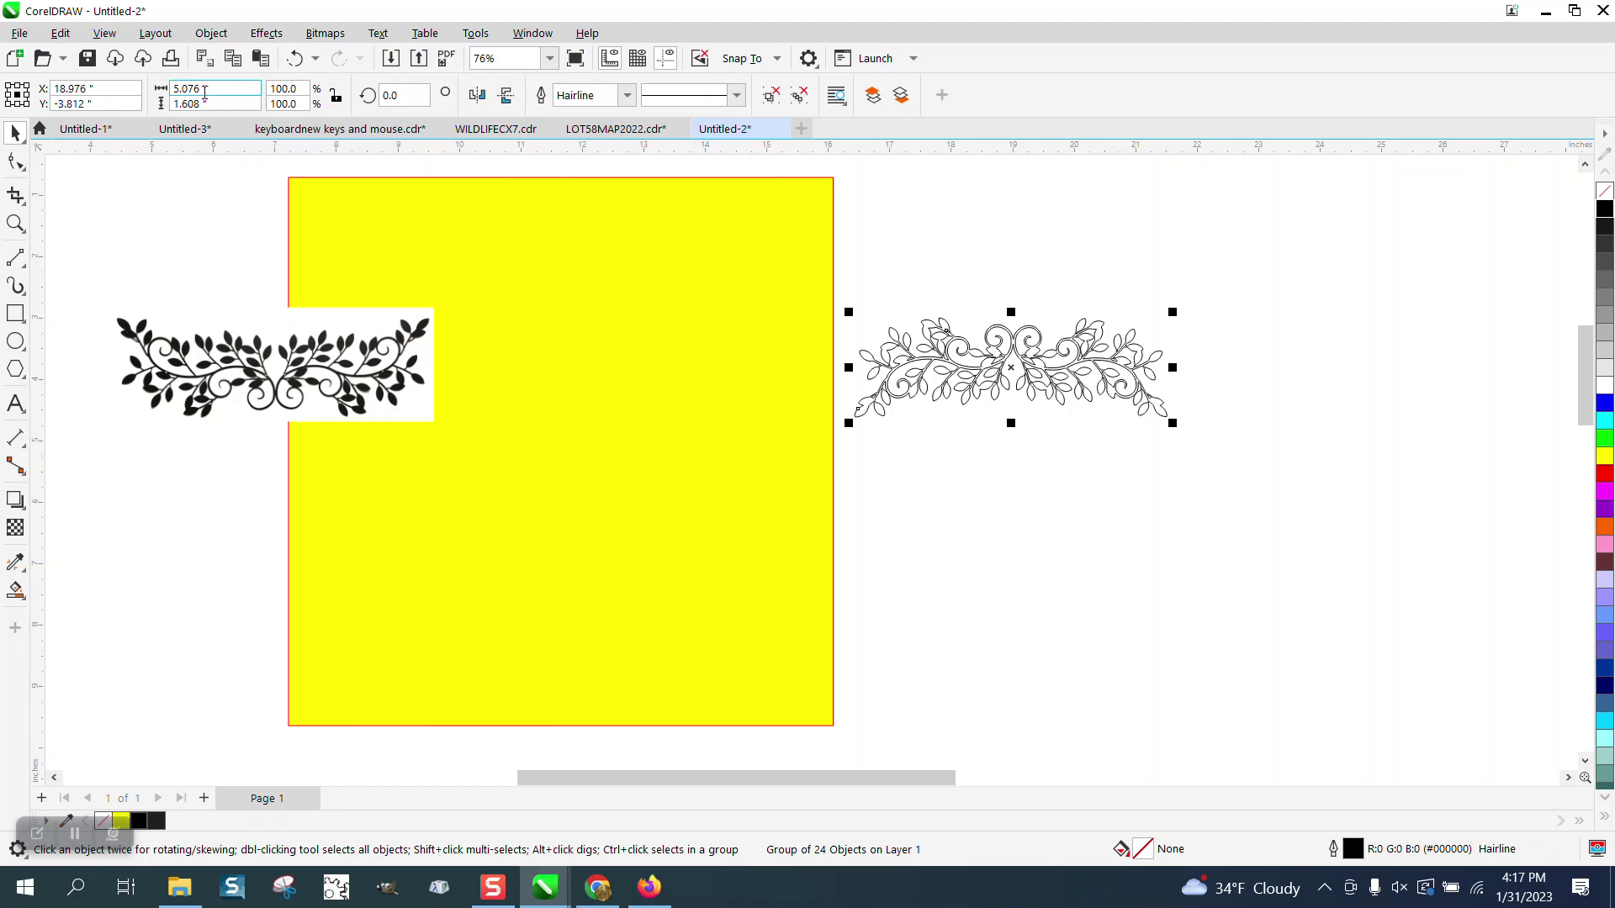
# Set the nudge distance to 5 inches and place a duplicate of the grouped ornament 5 inches below the original
pyautogui.click(927, 207)
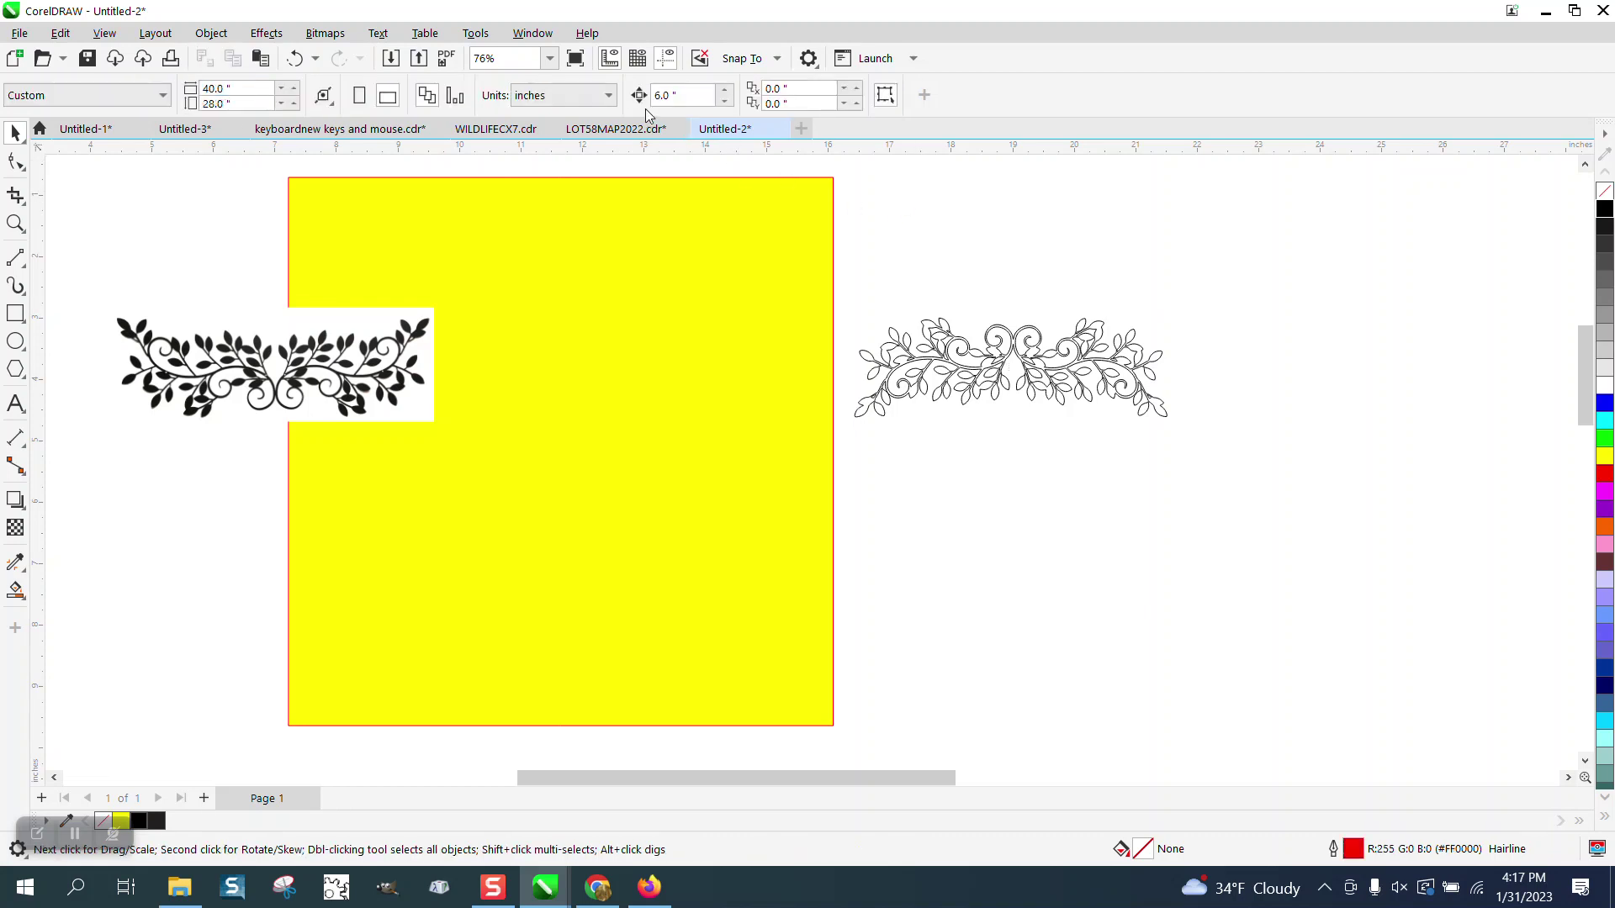
pyautogui.doubleClick(692, 95)
pyautogui.write('5')
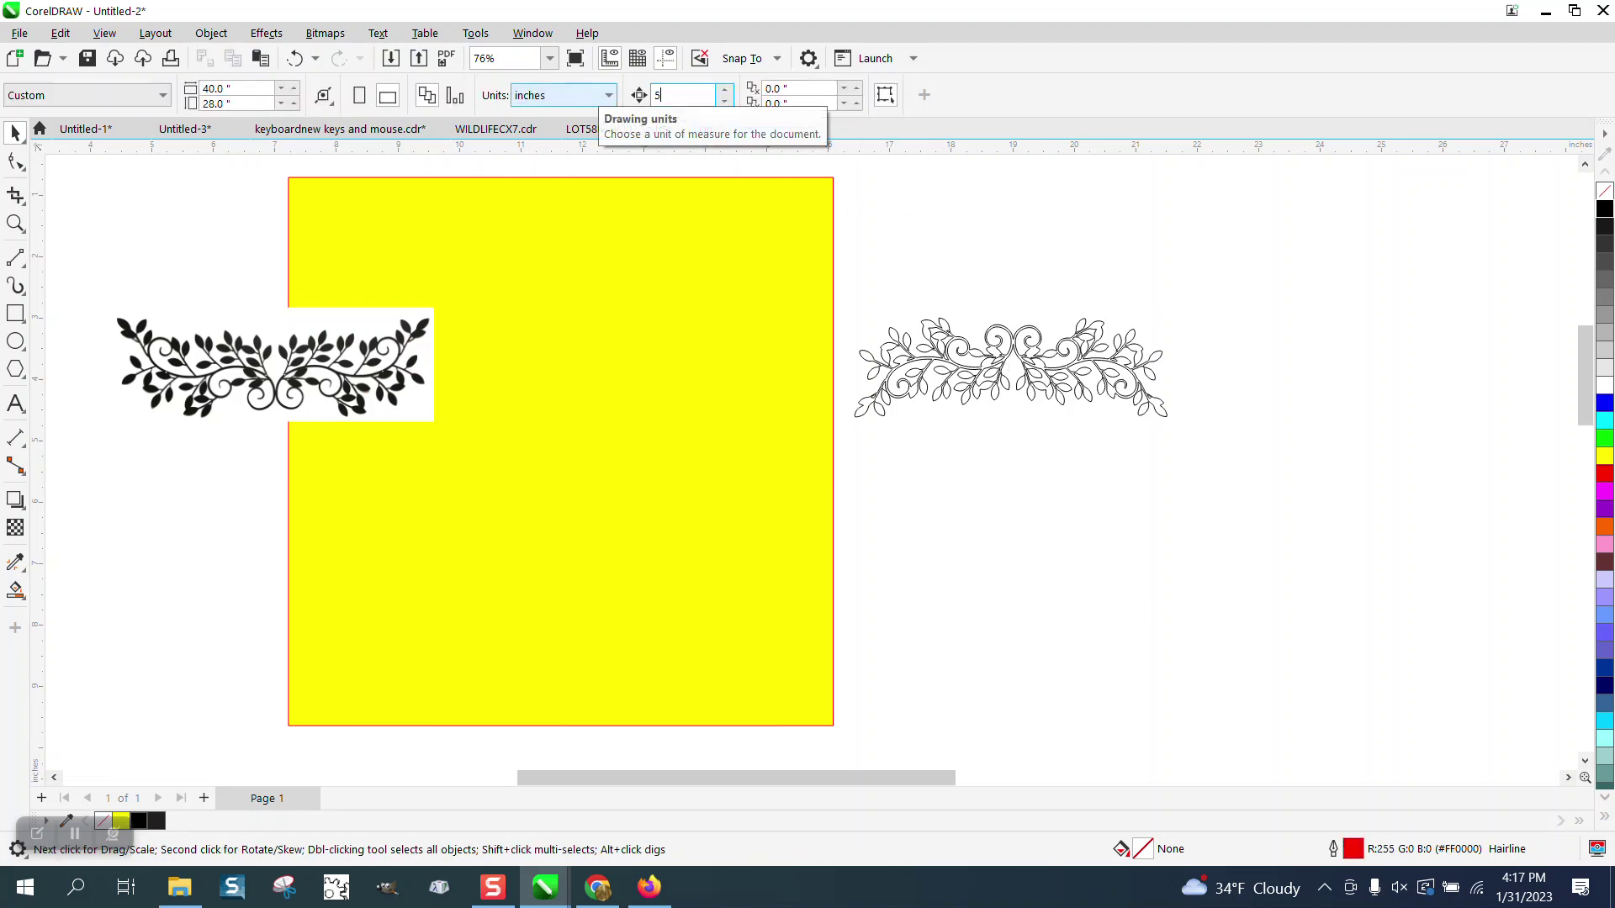
pyautogui.click(985, 328)
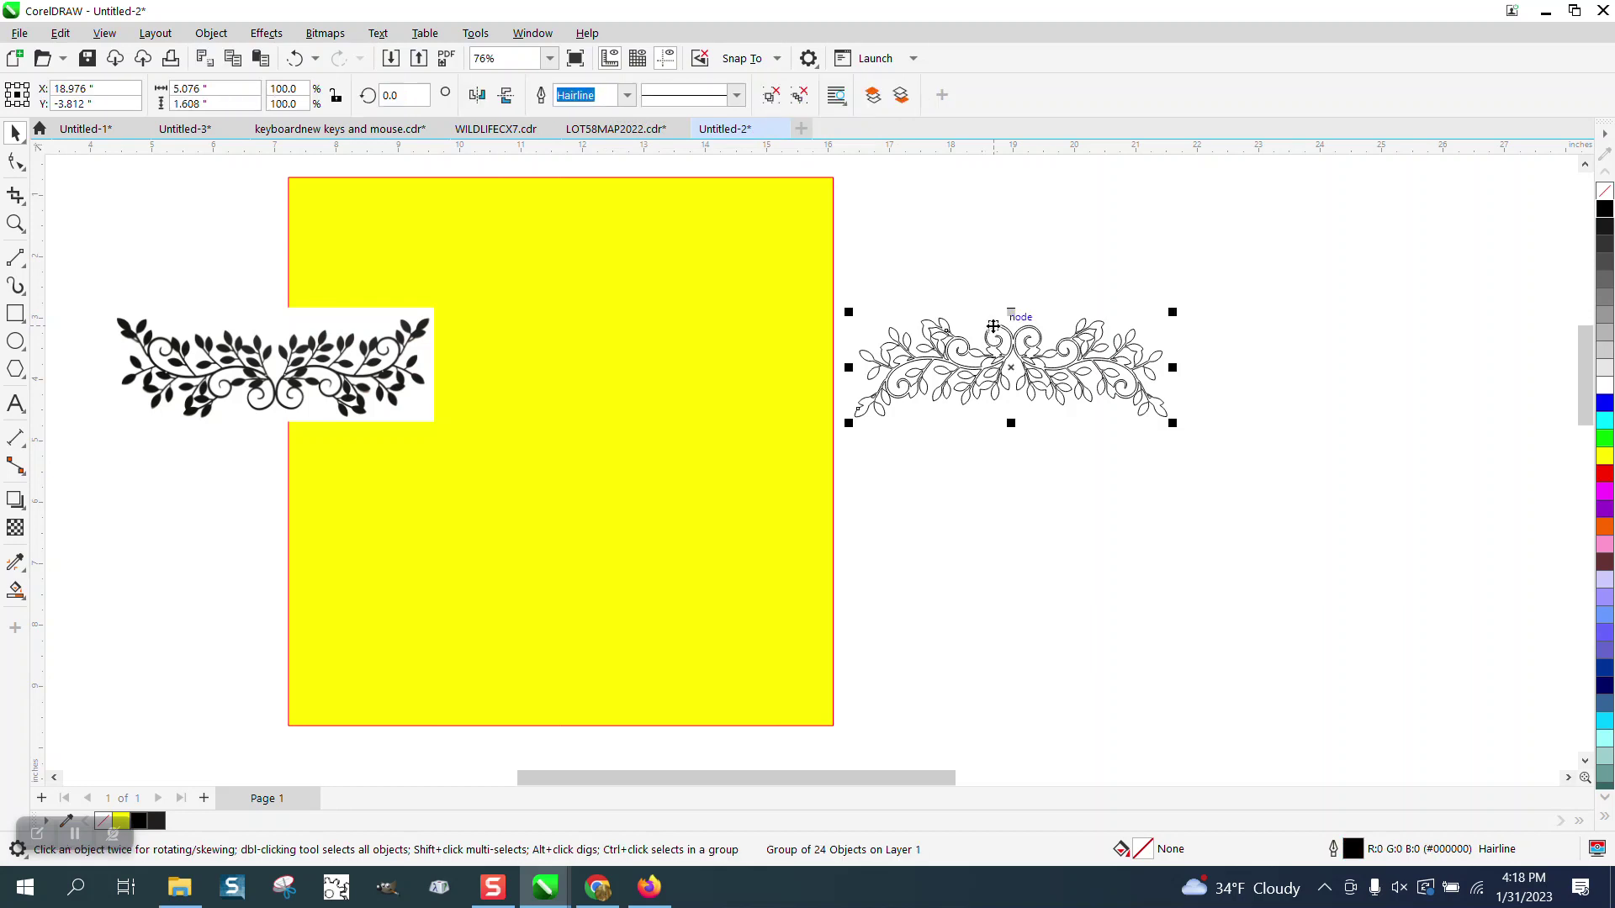
pyautogui.press('KP_Add')
pyautogui.press('Down')
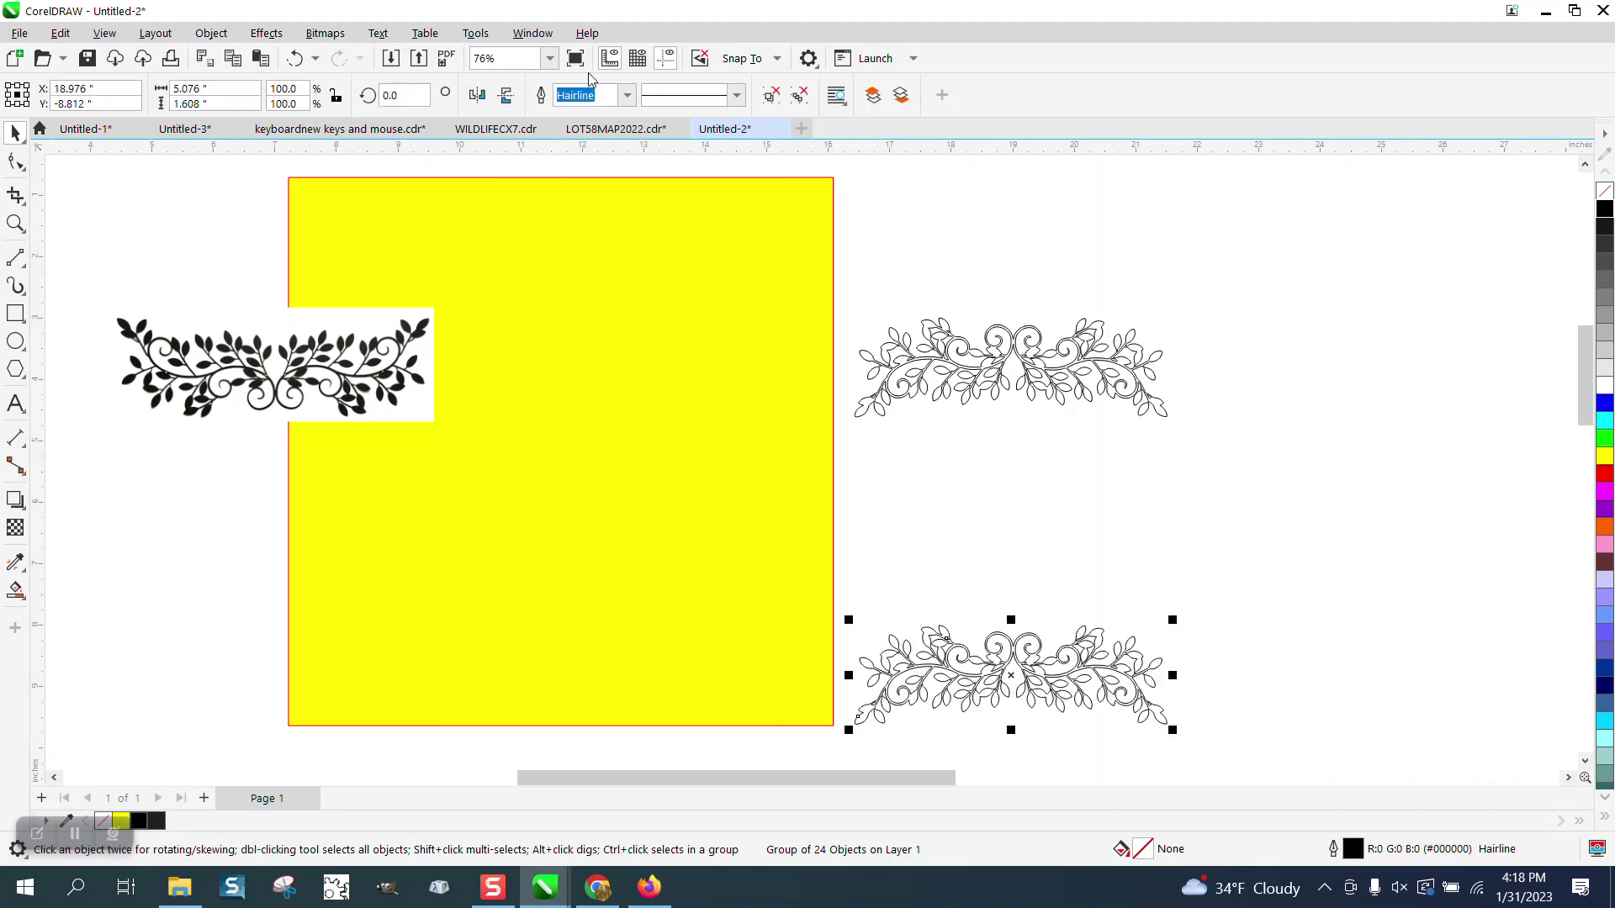
# Mirror the lower ornament copy vertically so it faces the upper one
pyautogui.click(483, 98)
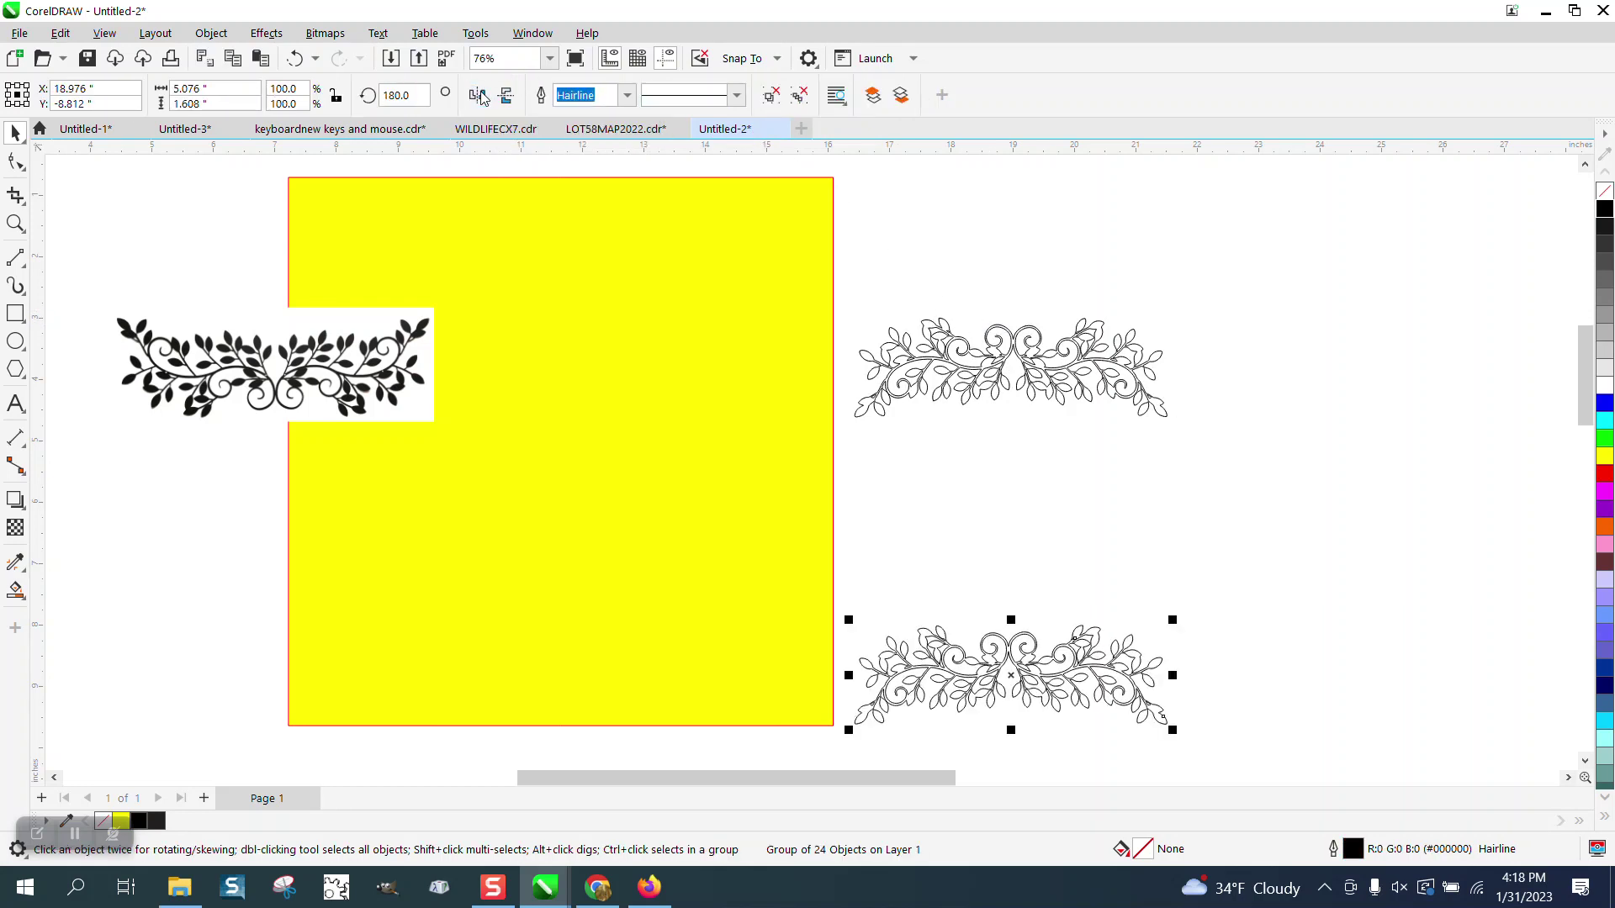
pyautogui.click(486, 98)
pyautogui.click(506, 95)
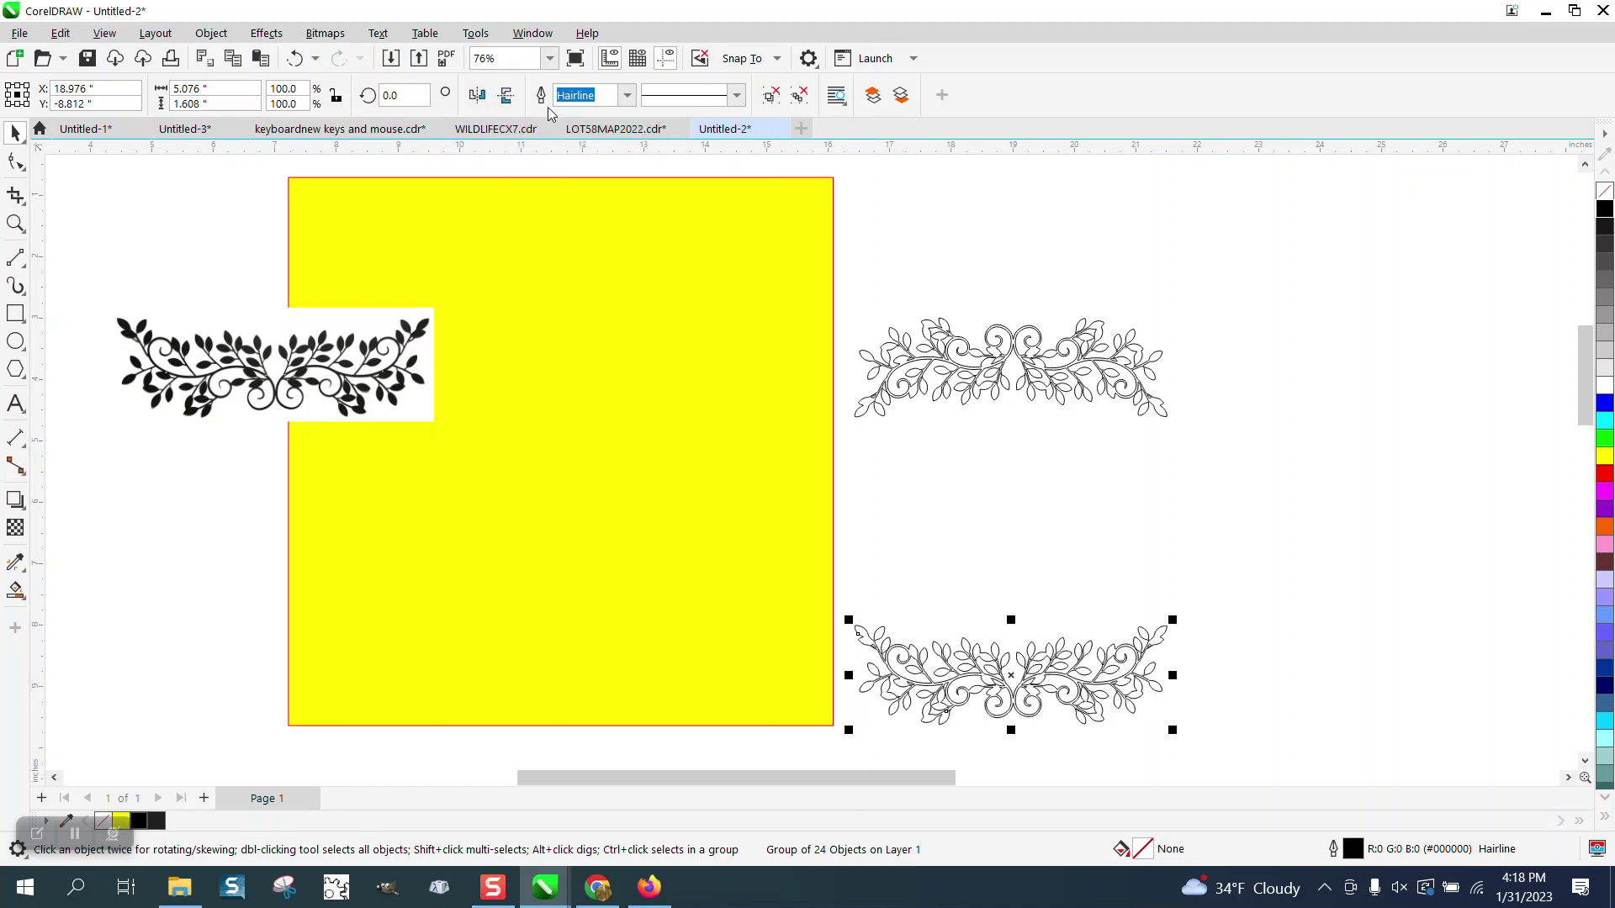
pyautogui.scroll(-2, 909, 345)
pyautogui.press('Escape')
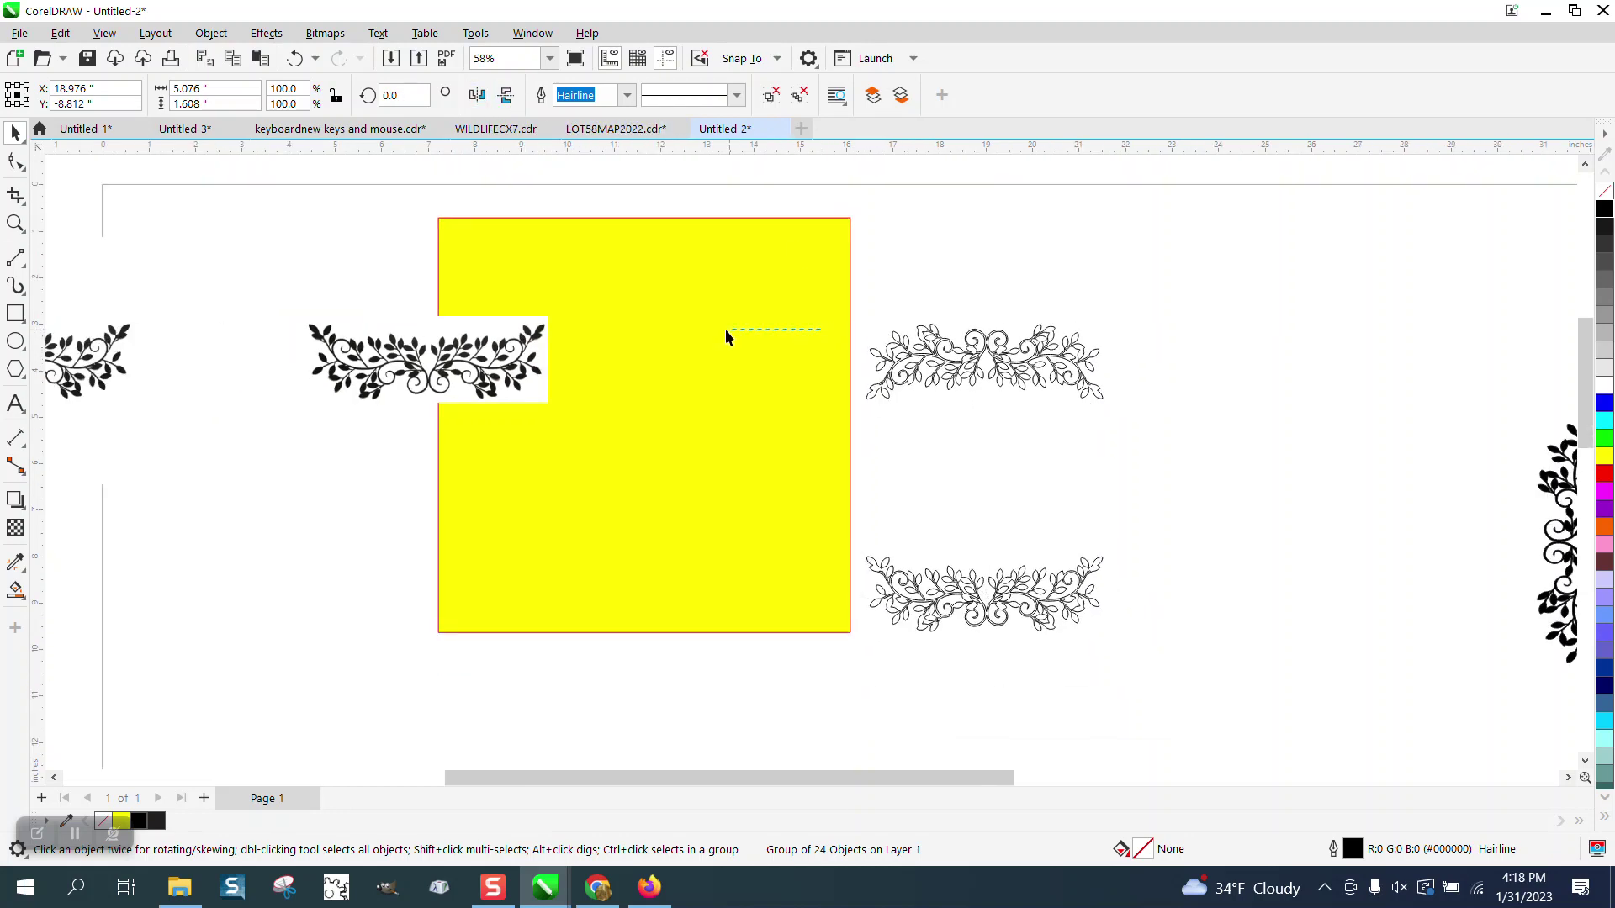
# Unlock all objects and delete the yellow rectangle
pyautogui.click(219, 39)
pyautogui.moveTo(245, 414)
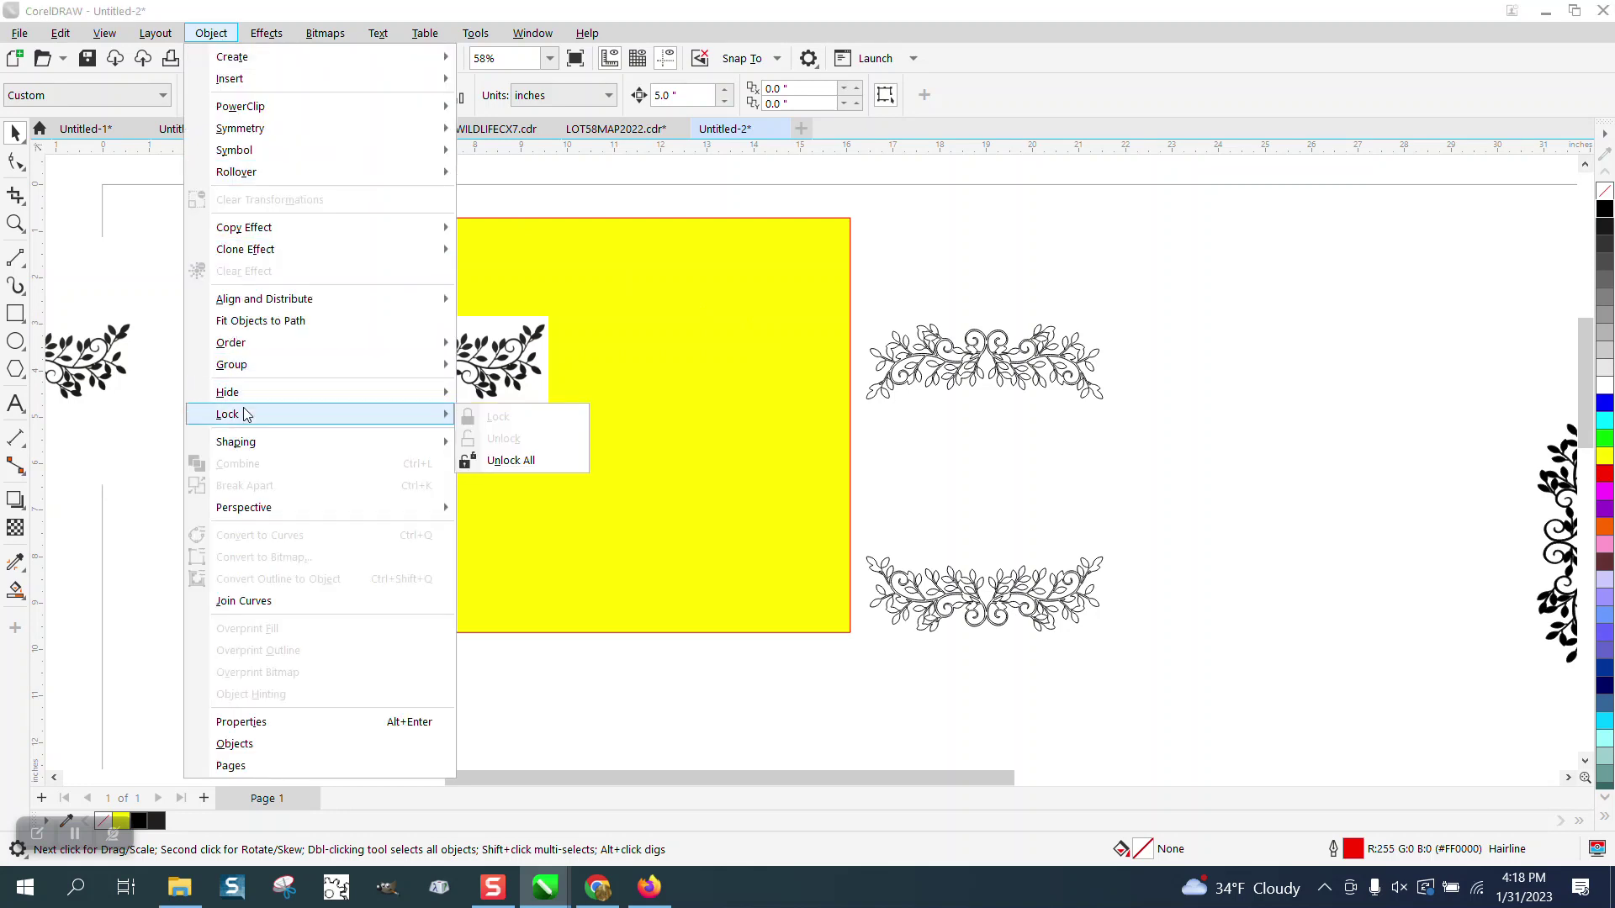
pyautogui.click(505, 461)
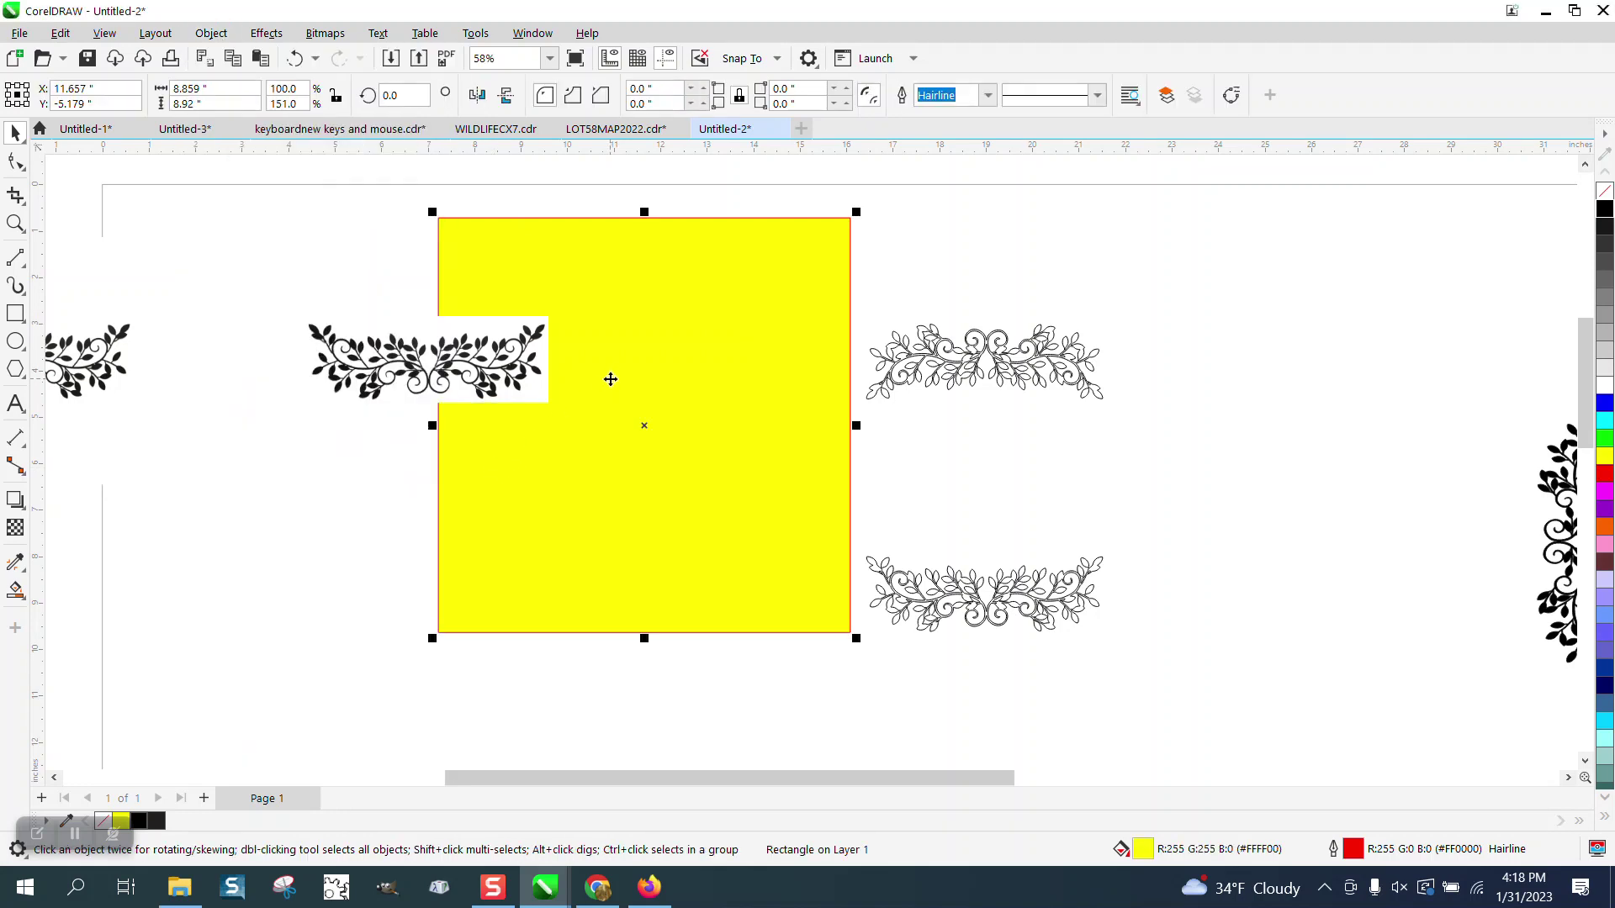
pyautogui.press('Delete')
# Group the upper and lower outlined ornaments and add a copy of the group rotated 90 degrees to form a frame
pyautogui.moveTo(905, 468); pyautogui.dragTo(1181, 703)
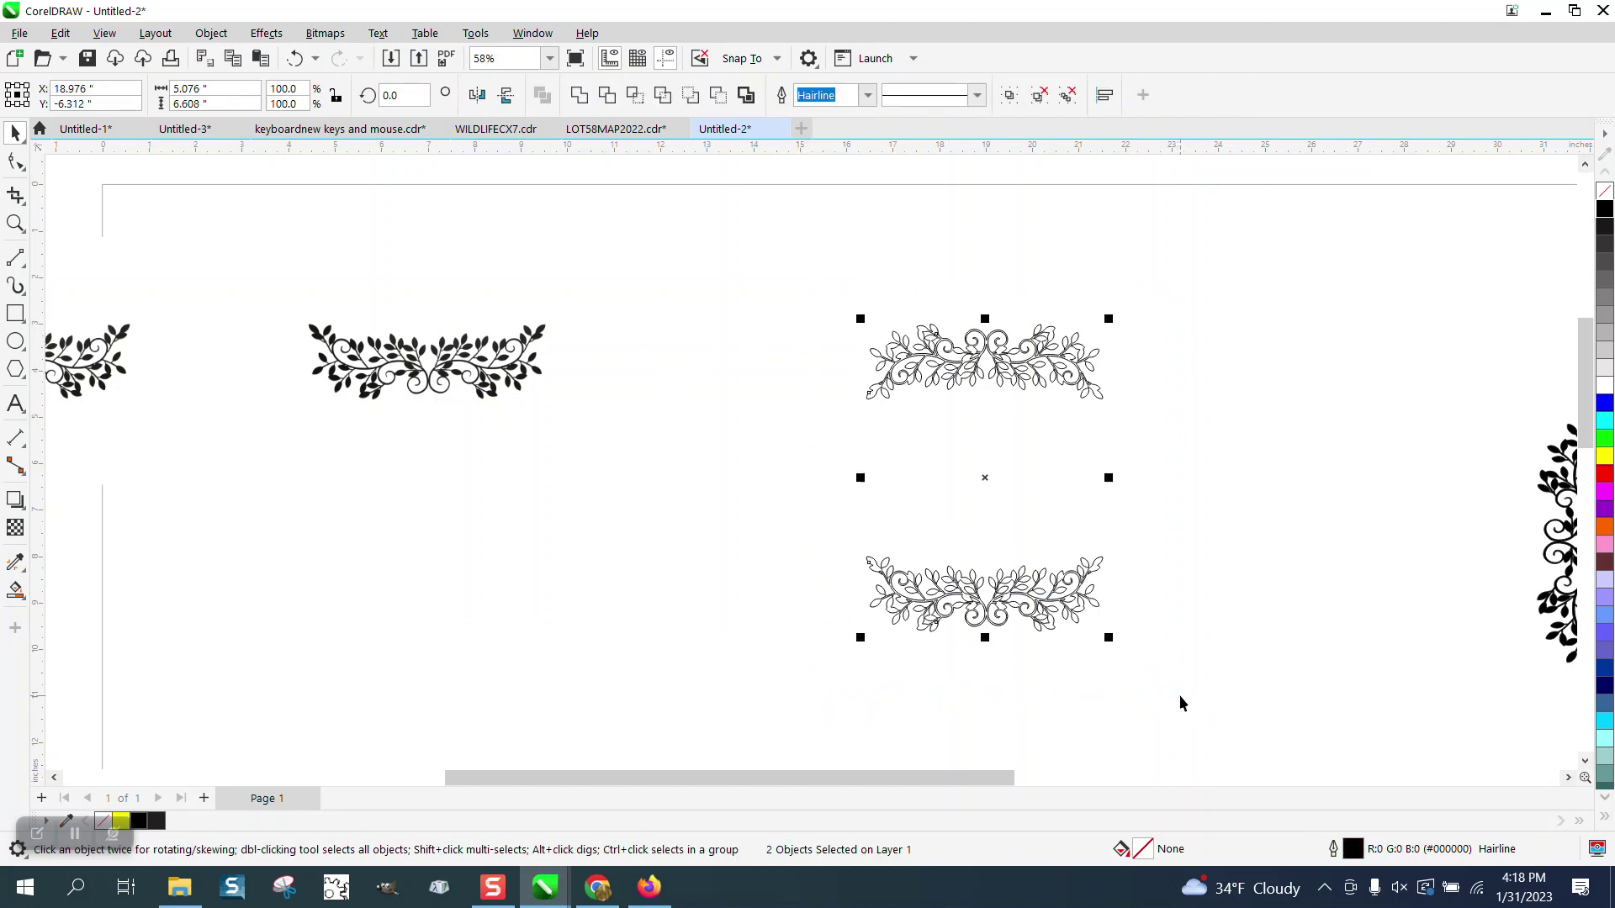
pyautogui.hotkey('ctrl', 'g')
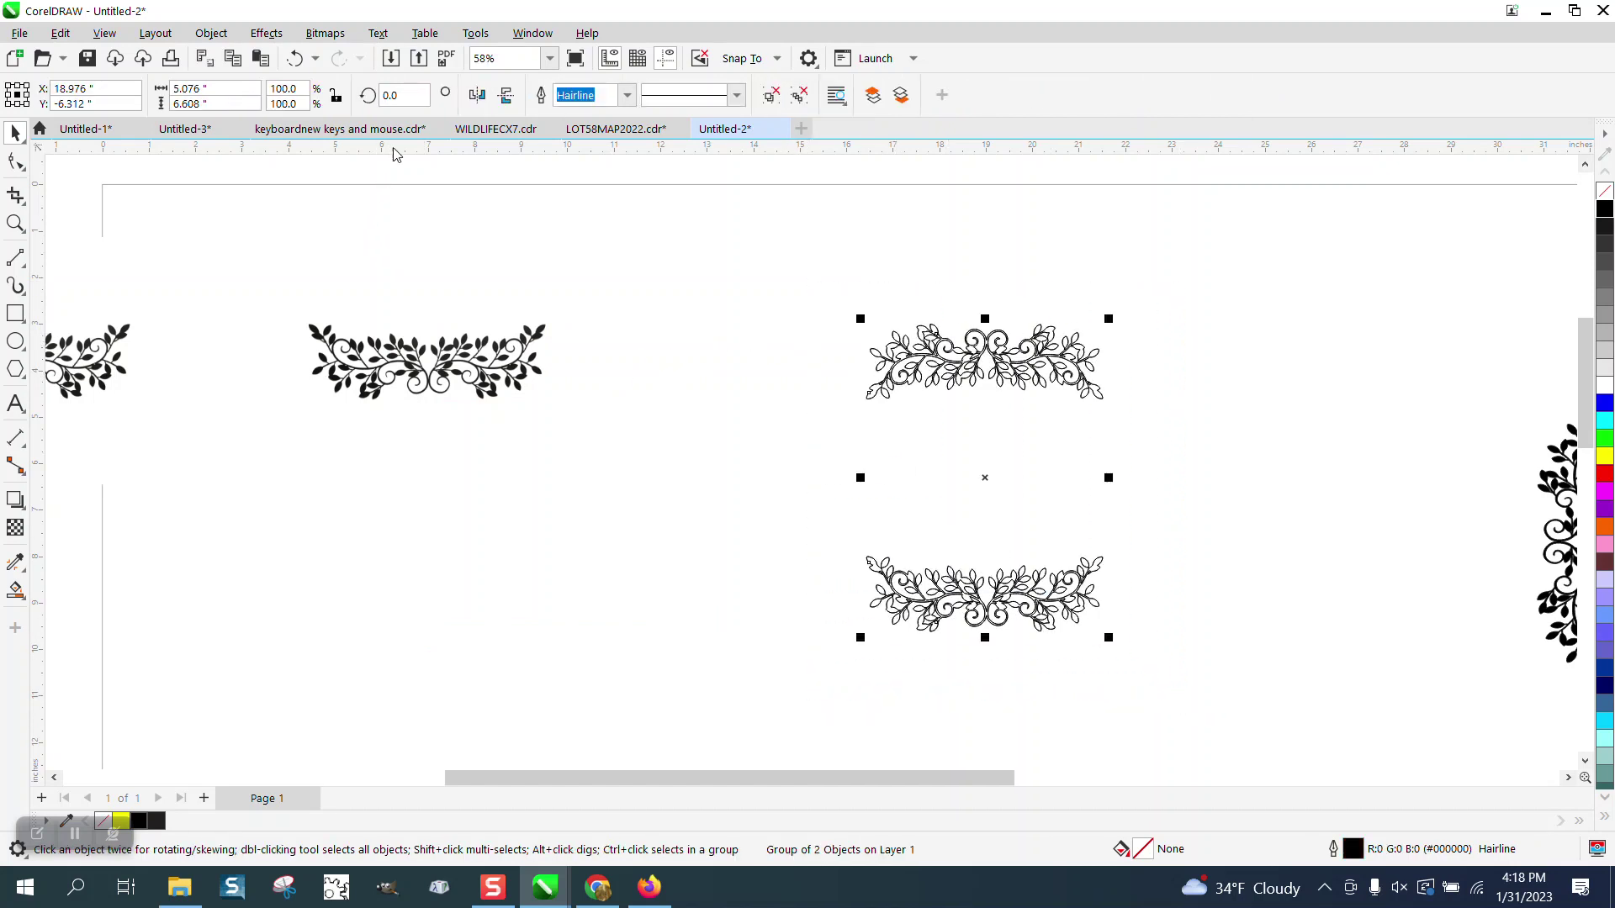
pyautogui.write('90')
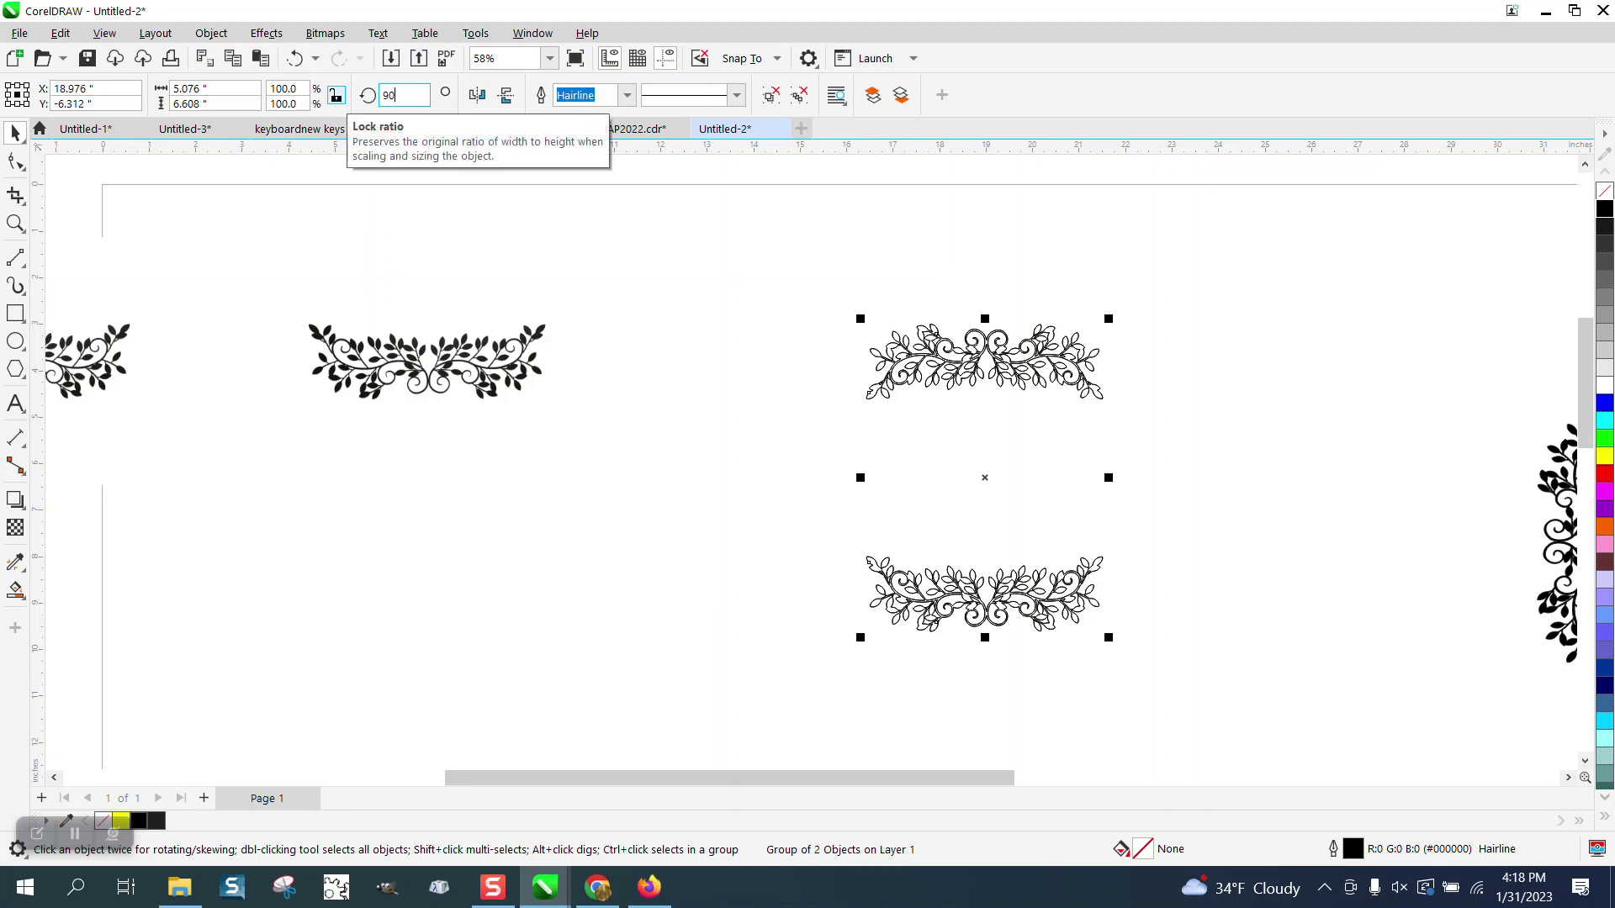
pyautogui.press('Return')
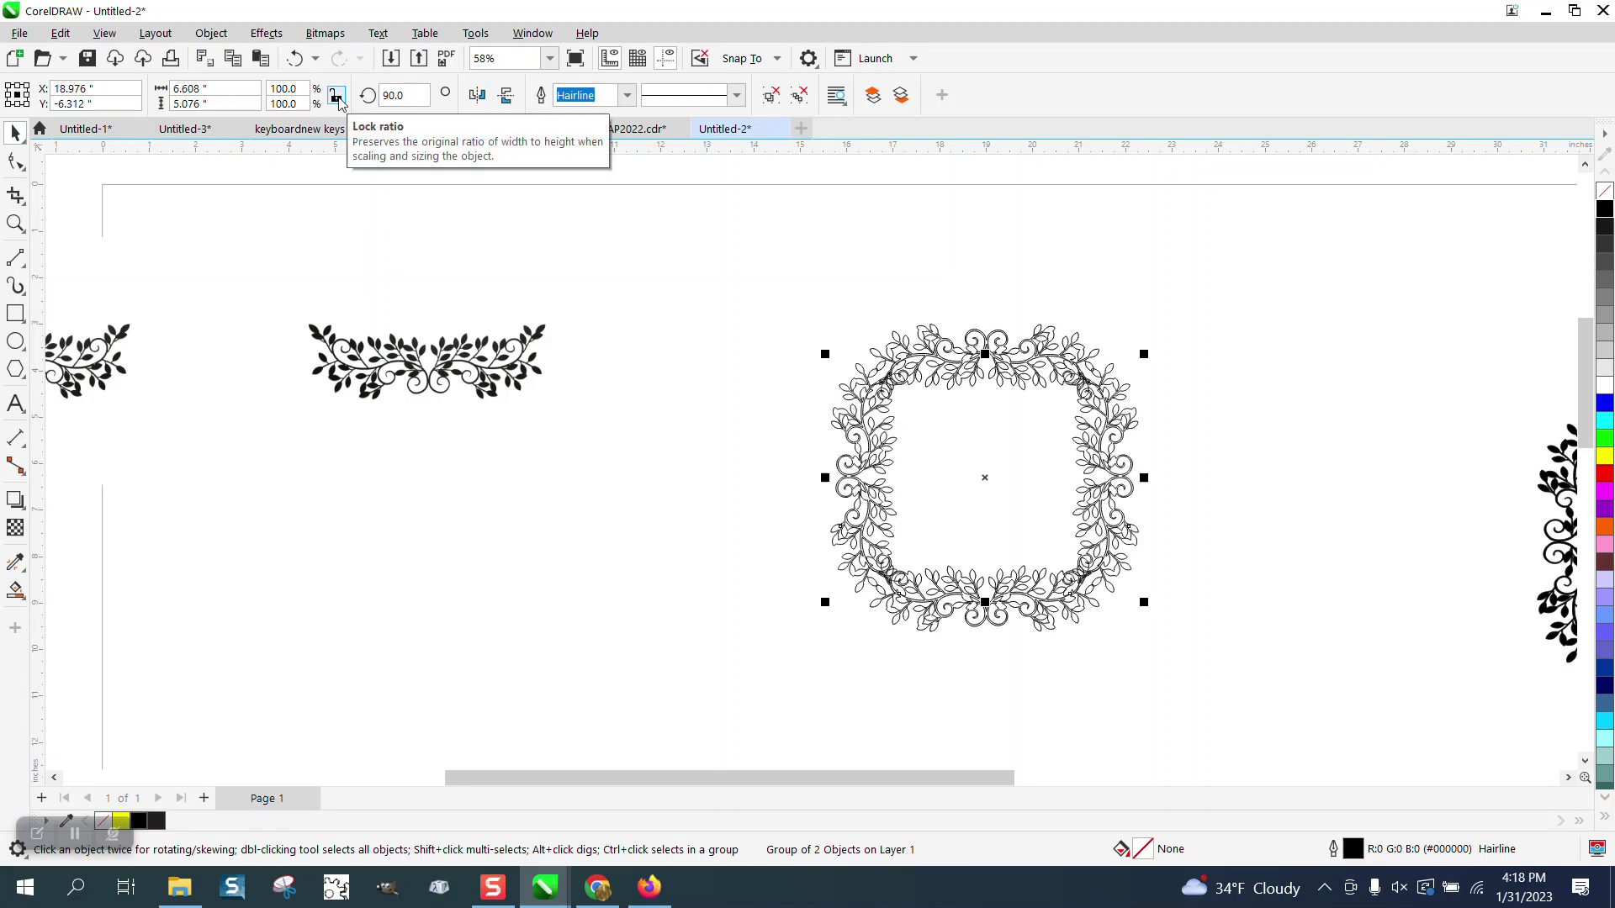
# Set the nudge distance to 0.5 inch and move the group of upper and lower ornaments up 0.5 inch overall
pyautogui.click(16, 223)
pyautogui.moveTo(854, 362); pyautogui.dragTo(949, 425)
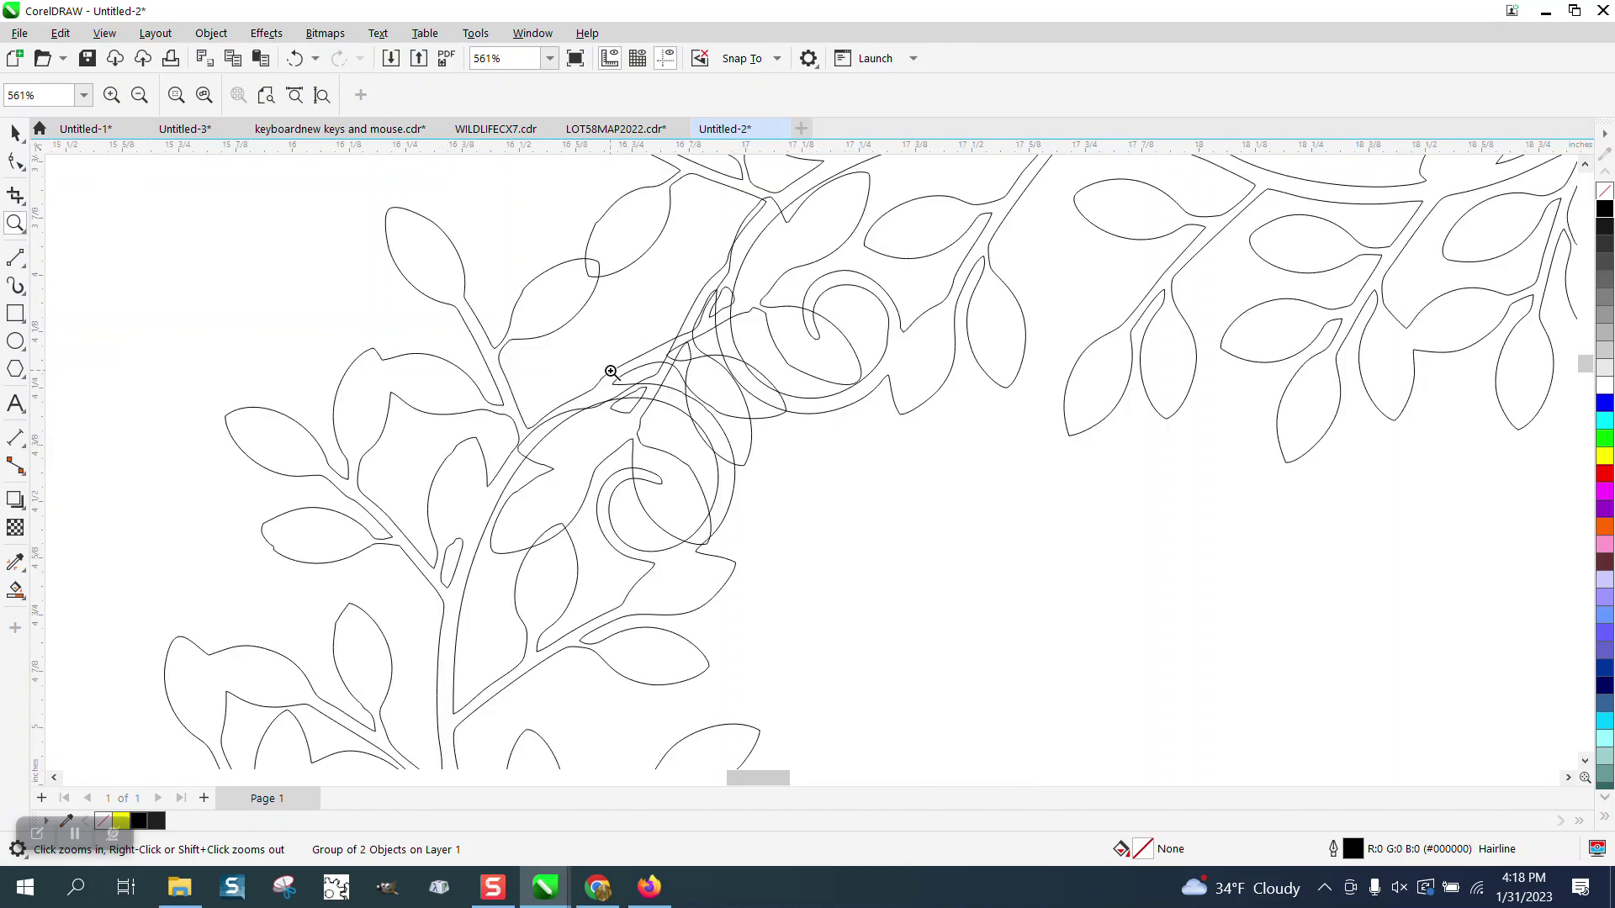
pyautogui.scroll(-4, 673, 318)
pyautogui.click(12, 134)
pyautogui.click(234, 224)
pyautogui.click(673, 95)
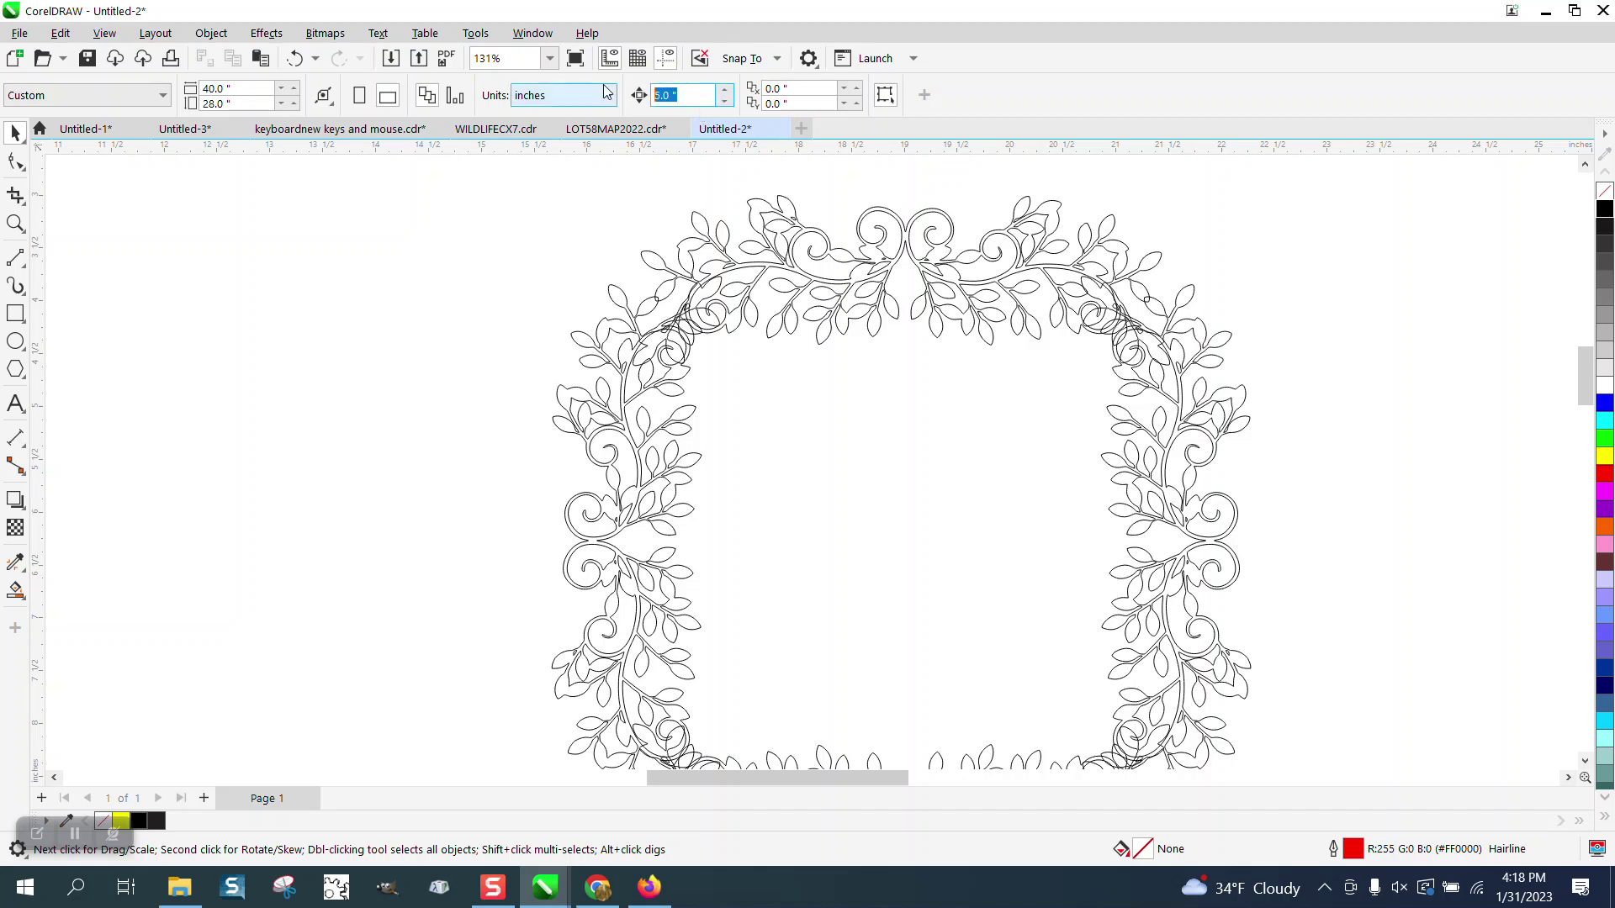
pyautogui.write('0.5')
pyautogui.press('Return')
pyautogui.click(778, 217)
pyautogui.press('Down')
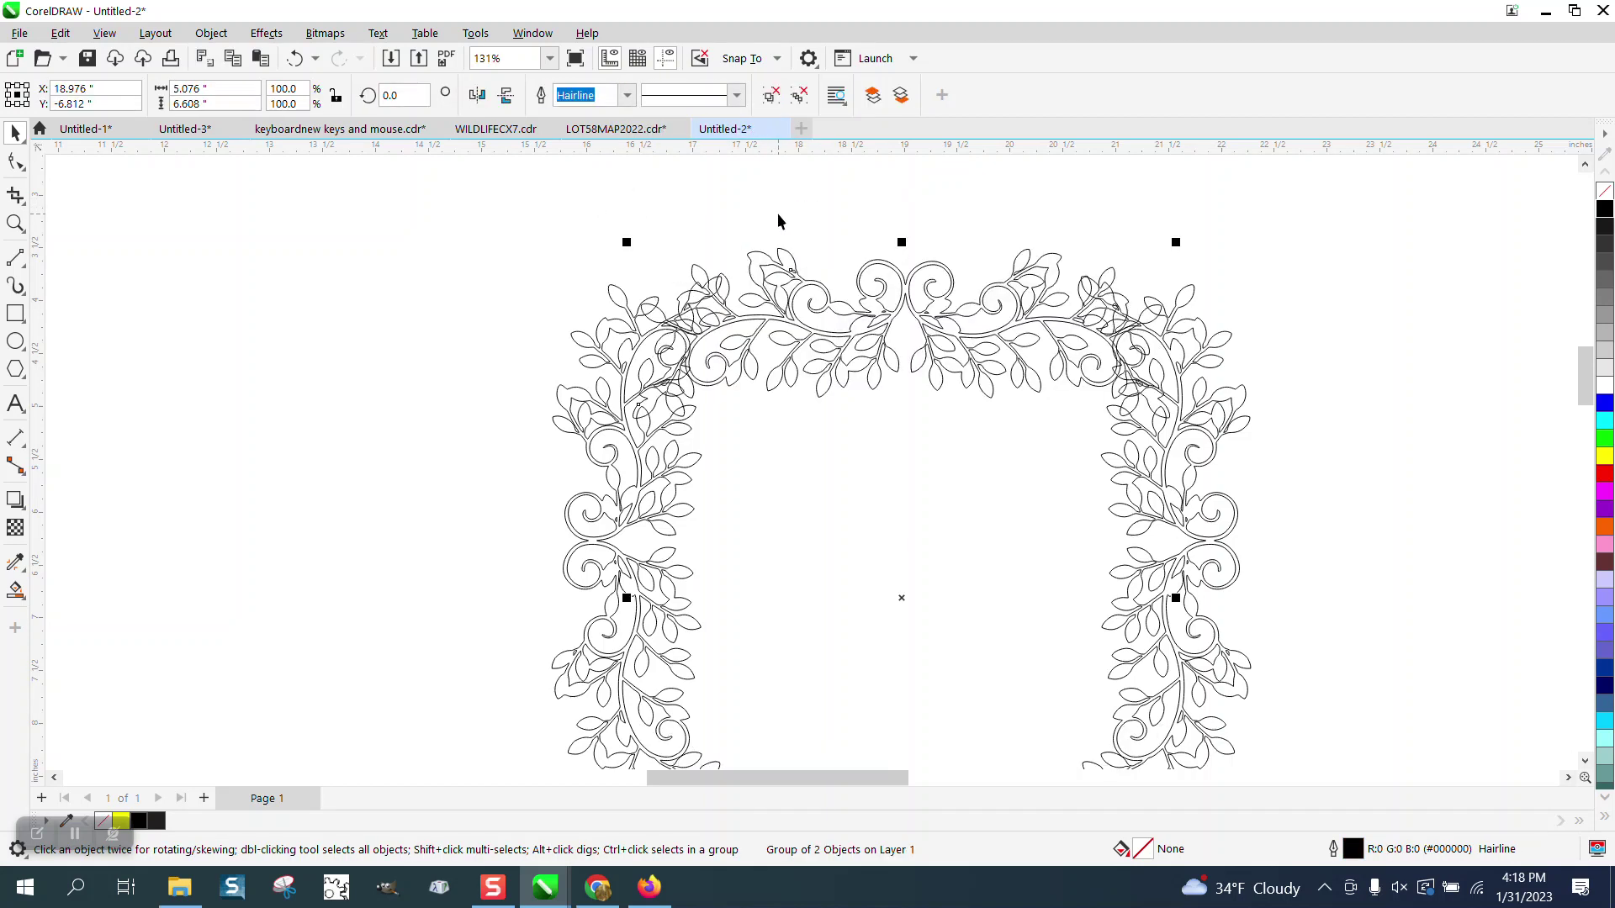
pyautogui.press('Up')
pyautogui.press('Up')
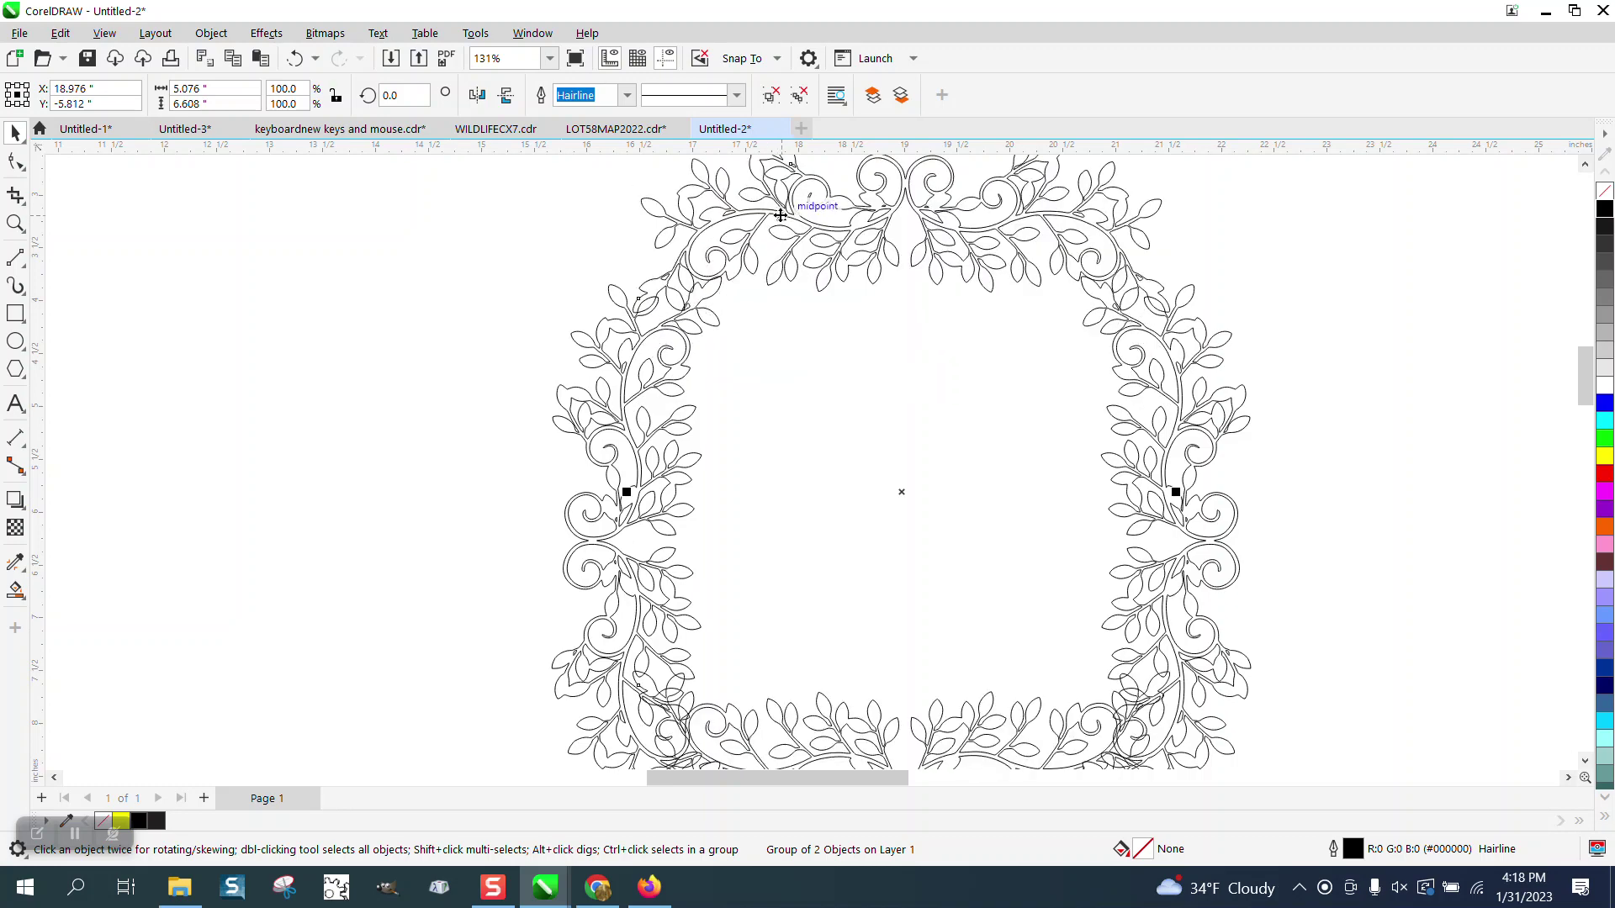
# Try to move the group of upper and lower ornaments down 0.5 inch, and undo the move
pyautogui.scroll(-1, 778, 214)
pyautogui.click(953, 652)
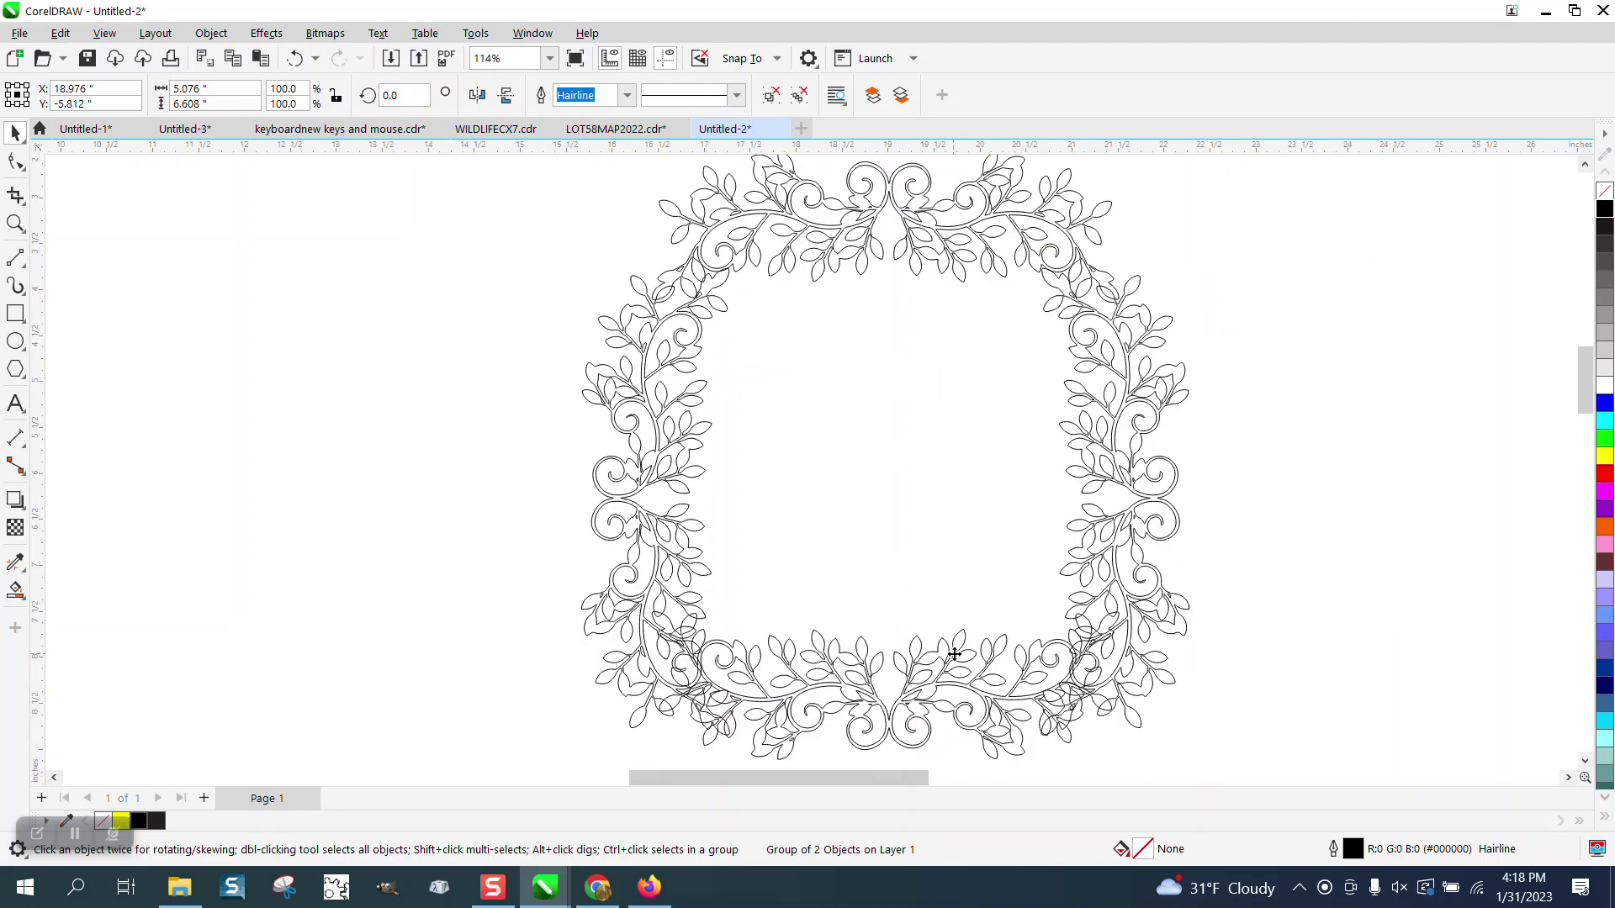
pyautogui.click(1209, 635)
pyautogui.click(980, 700)
pyautogui.press('Down')
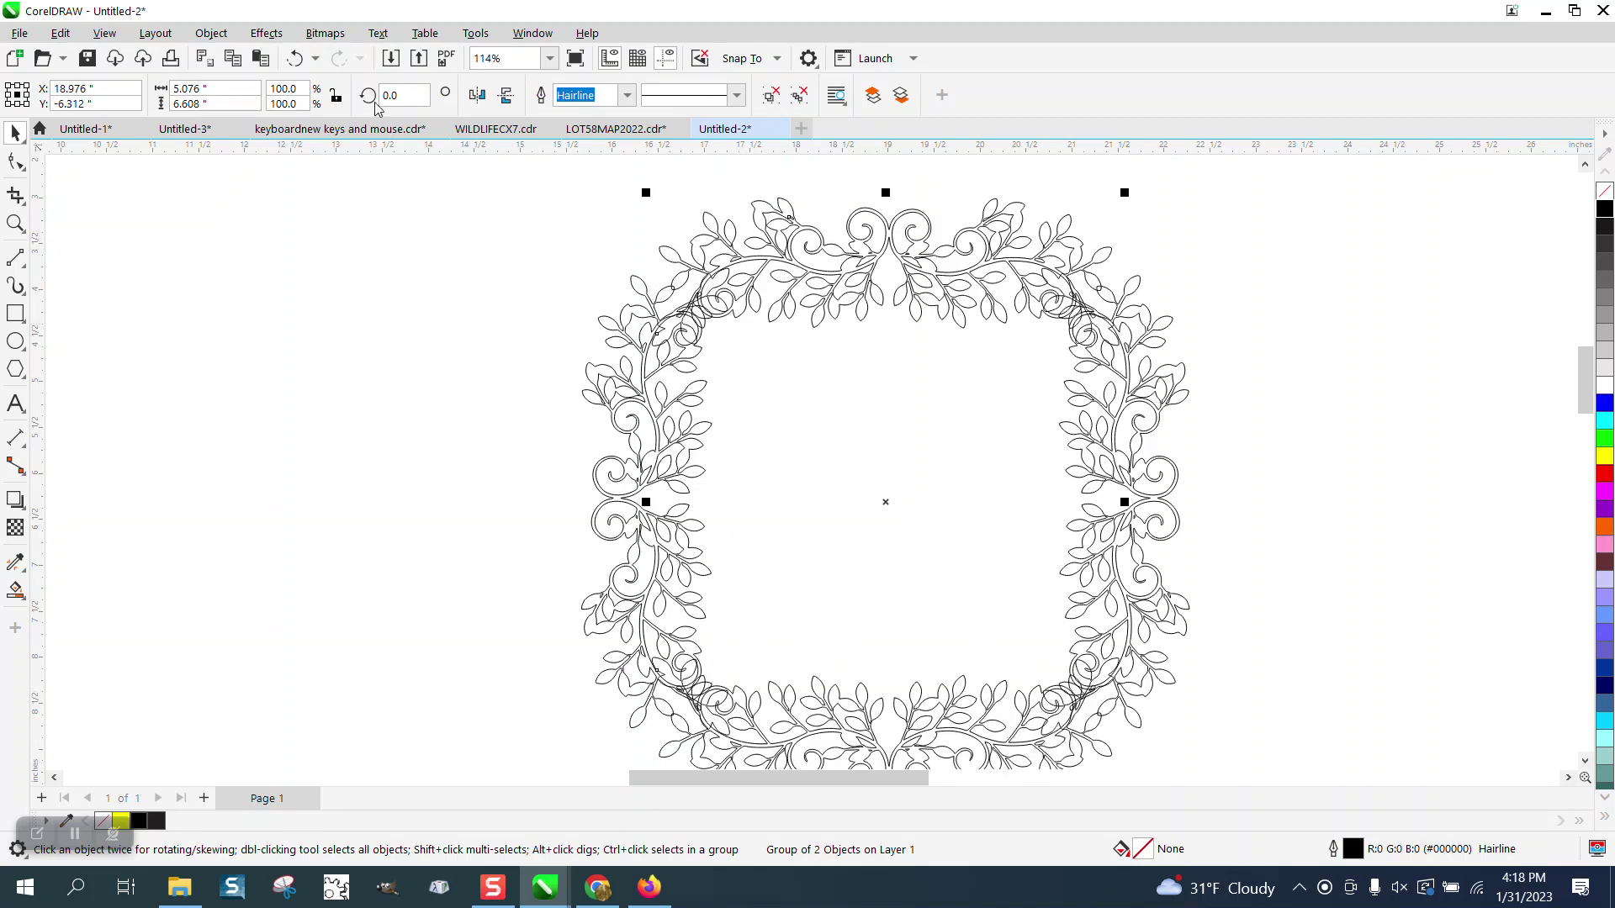
pyautogui.click(294, 58)
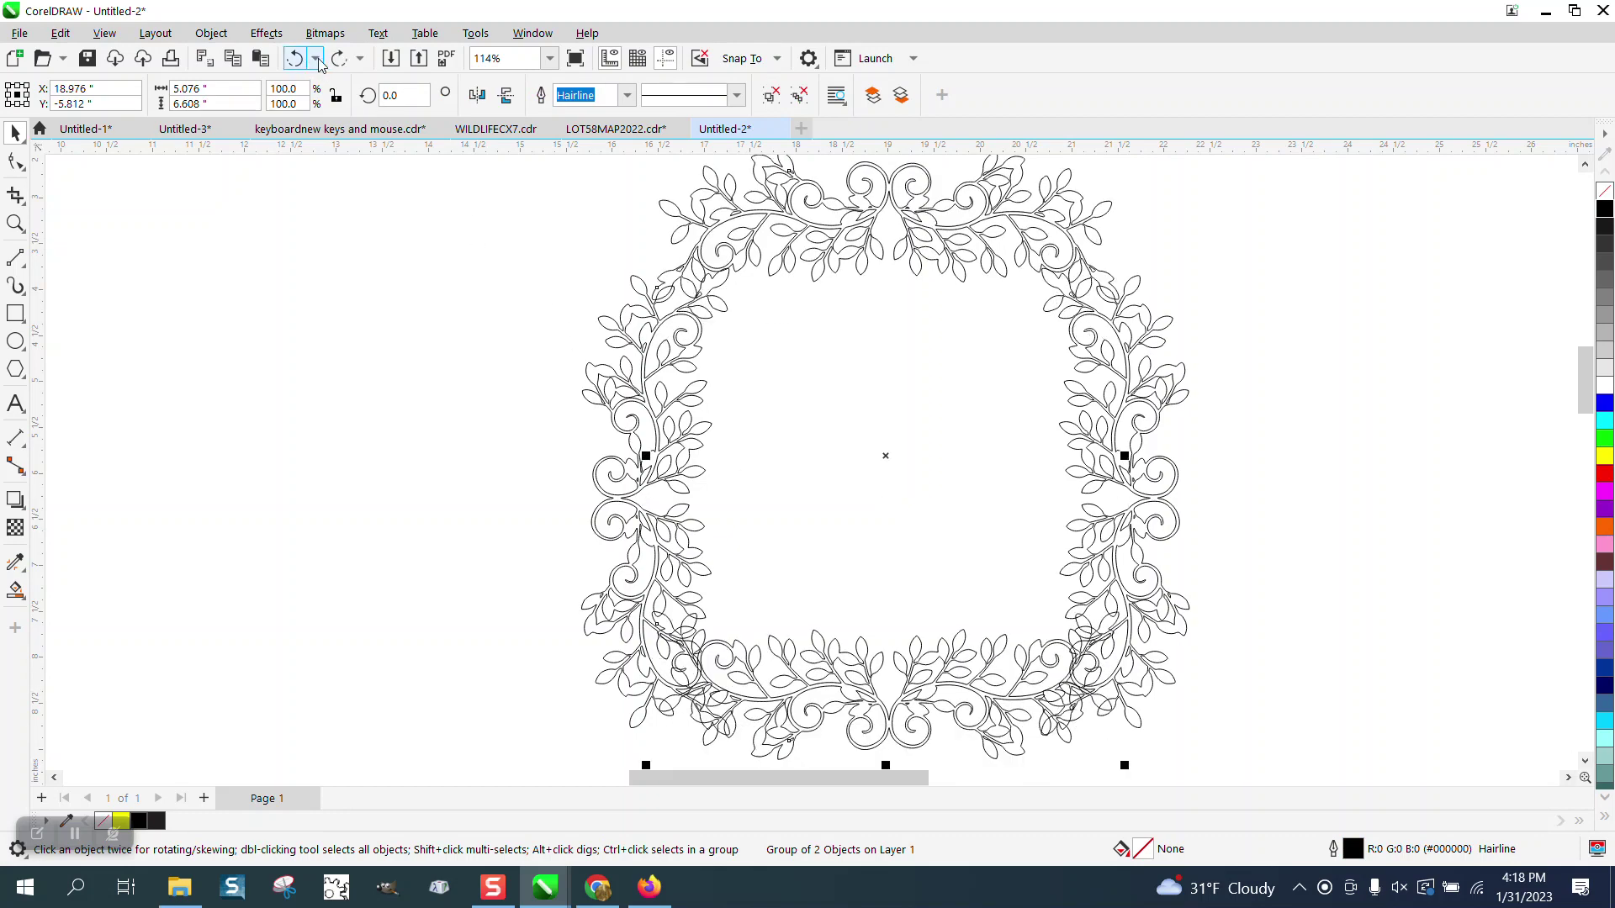
# Ungroup the upper-and-lower ornament pair and the side ornament pair, keeping each ornament's own contours grouped
pyautogui.click(211, 34)
pyautogui.moveTo(256, 365)
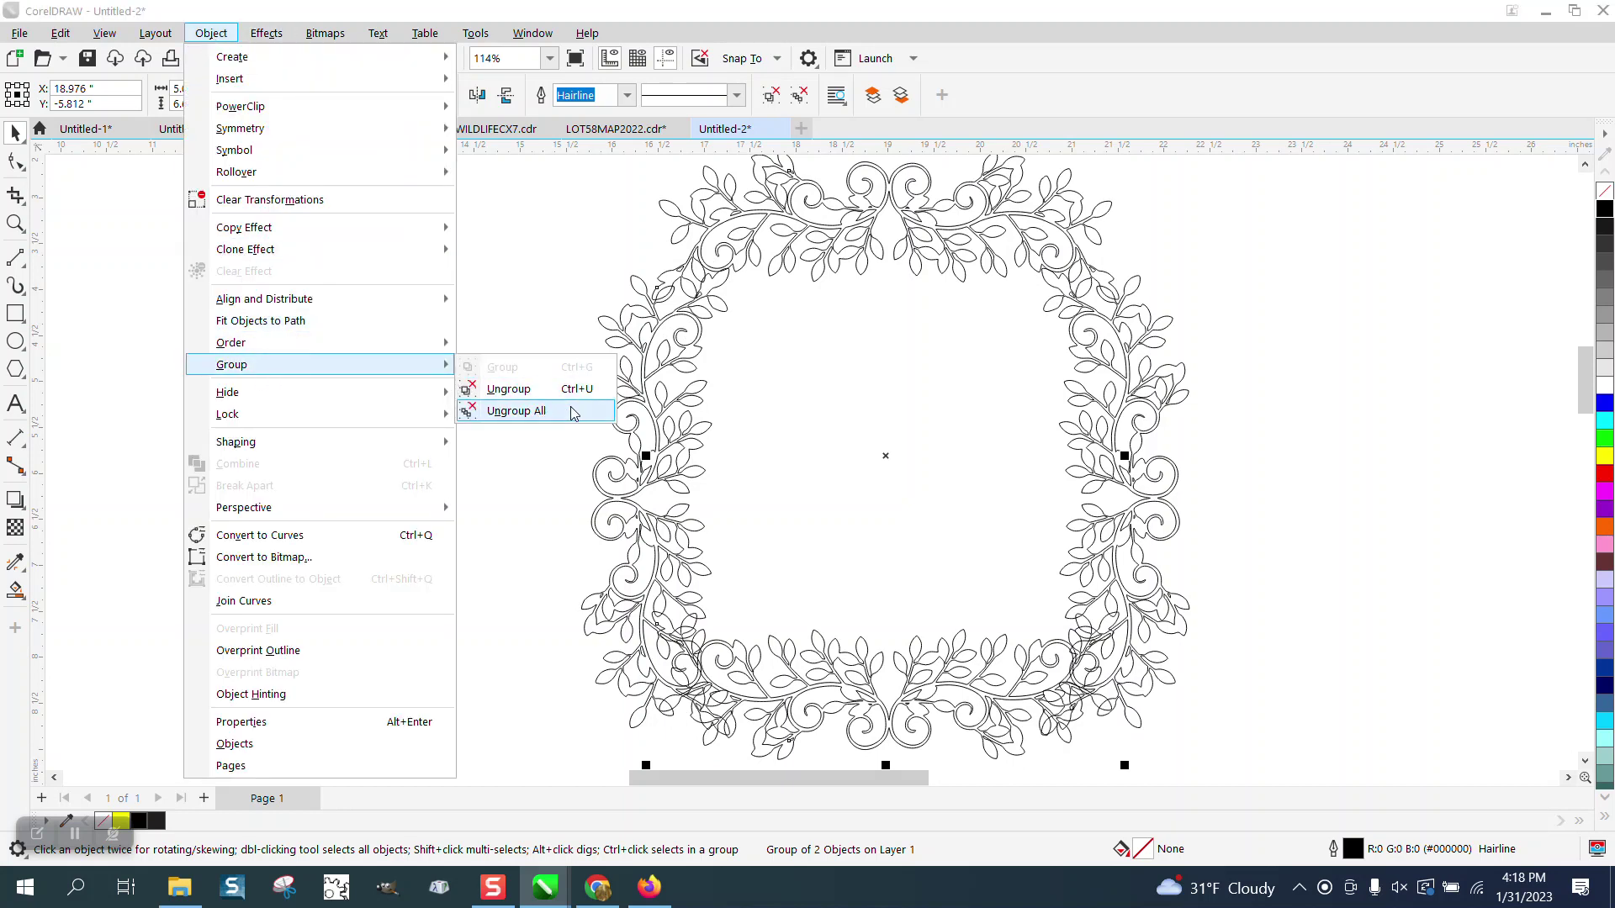
pyautogui.click(523, 390)
pyautogui.click(562, 385)
pyautogui.click(637, 391)
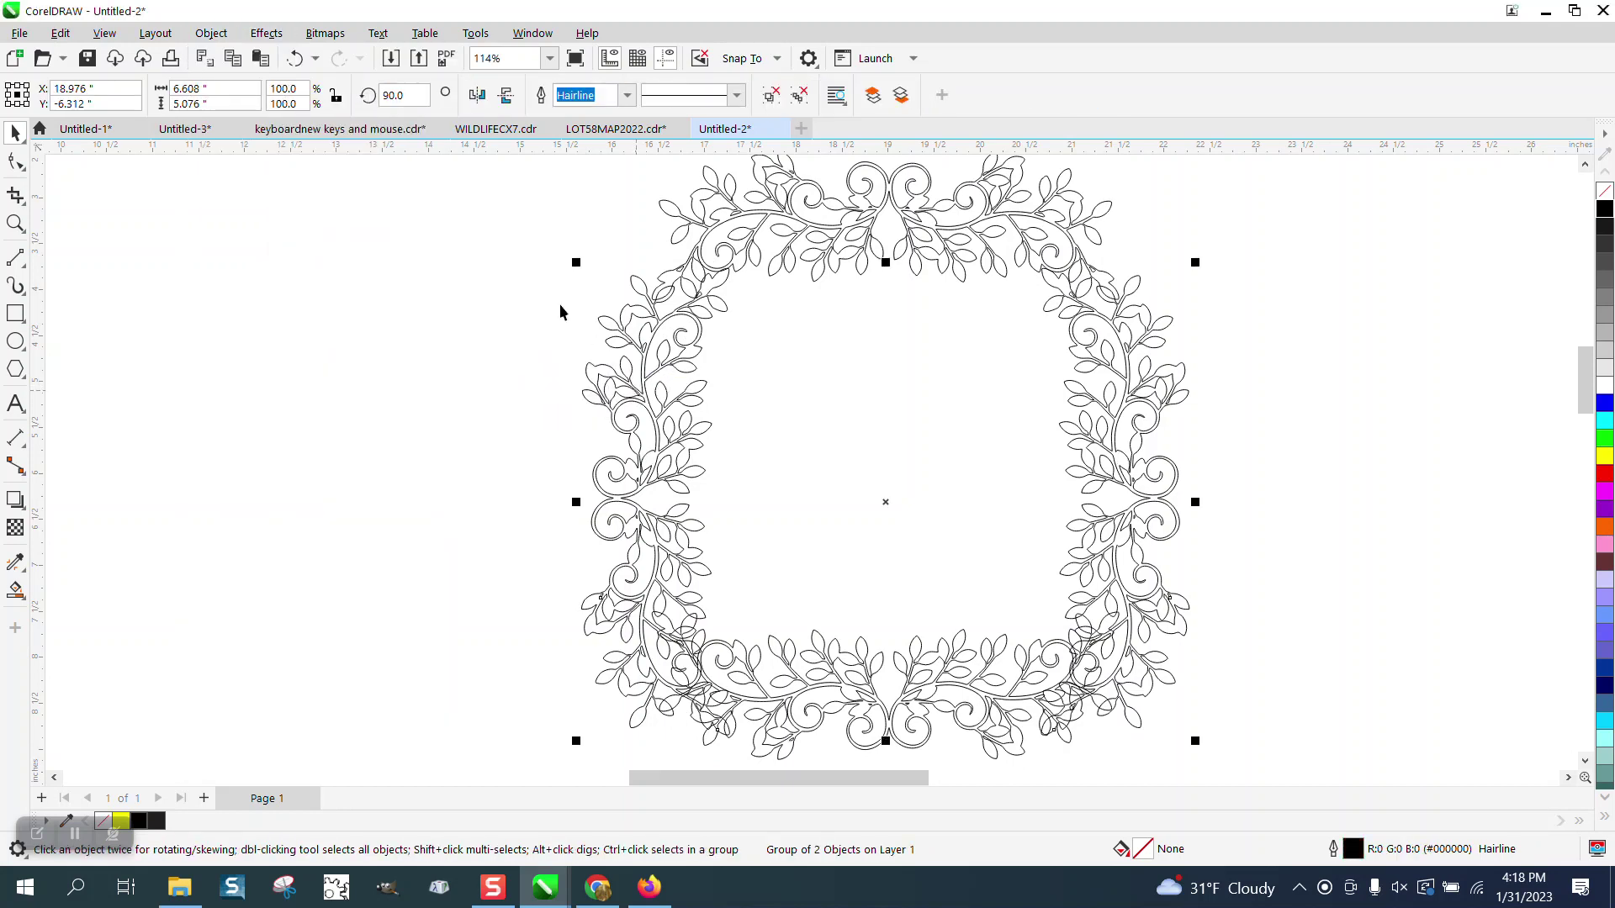
pyautogui.click(211, 34)
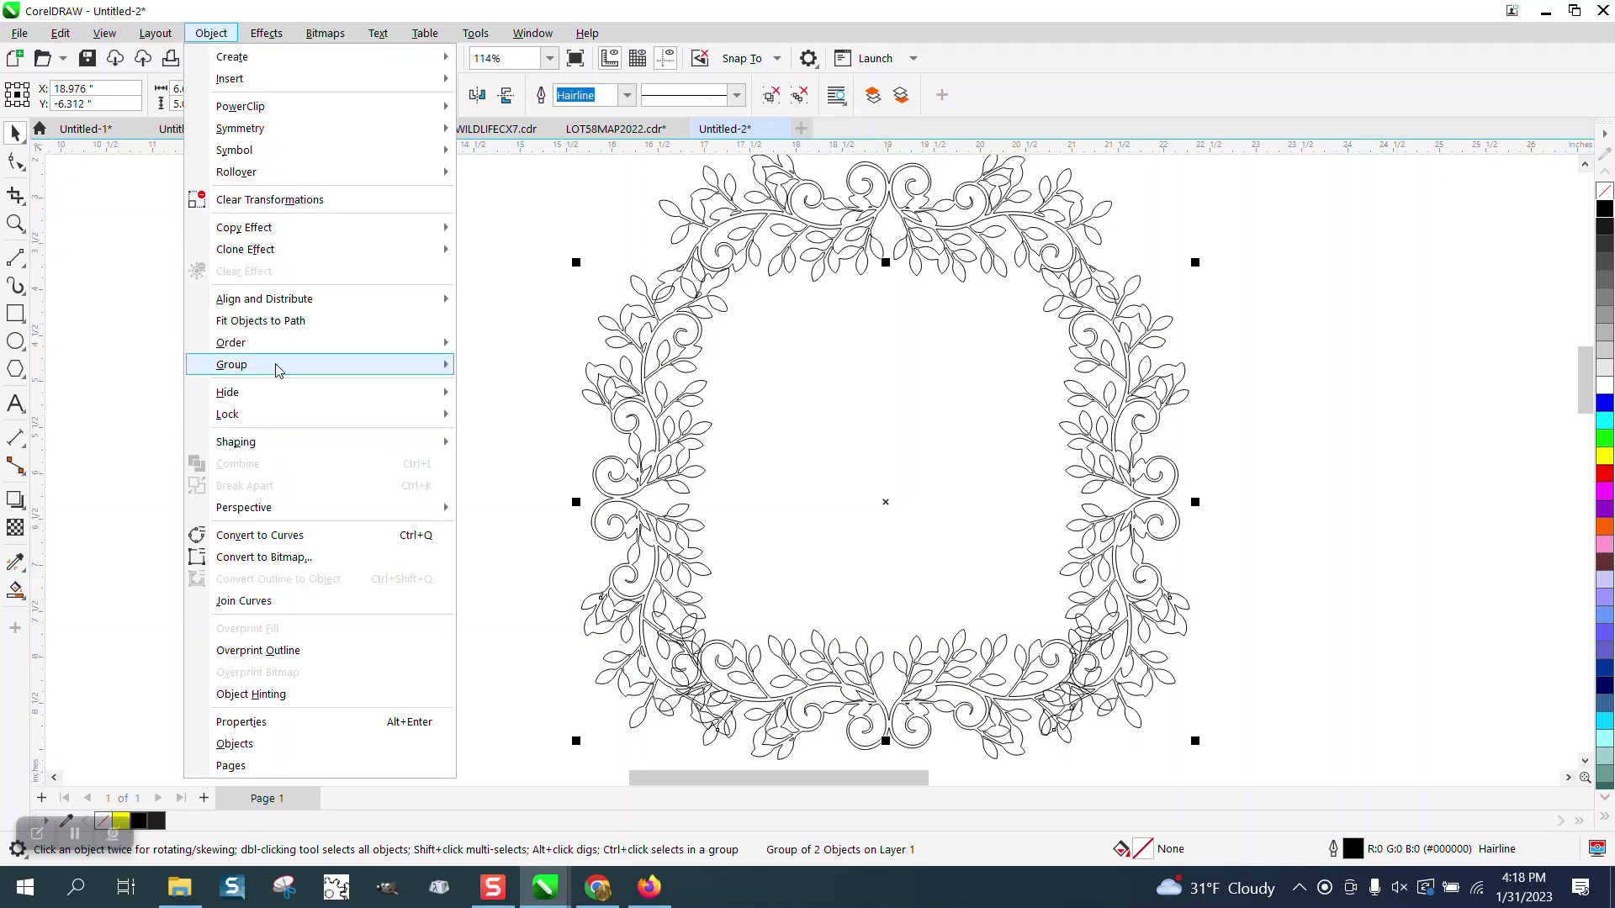
pyautogui.moveTo(276, 365)
pyautogui.click(494, 387)
# Move only the frame's bottom ornament down 0.5 inch
pyautogui.click(915, 629)
pyautogui.press('Down')
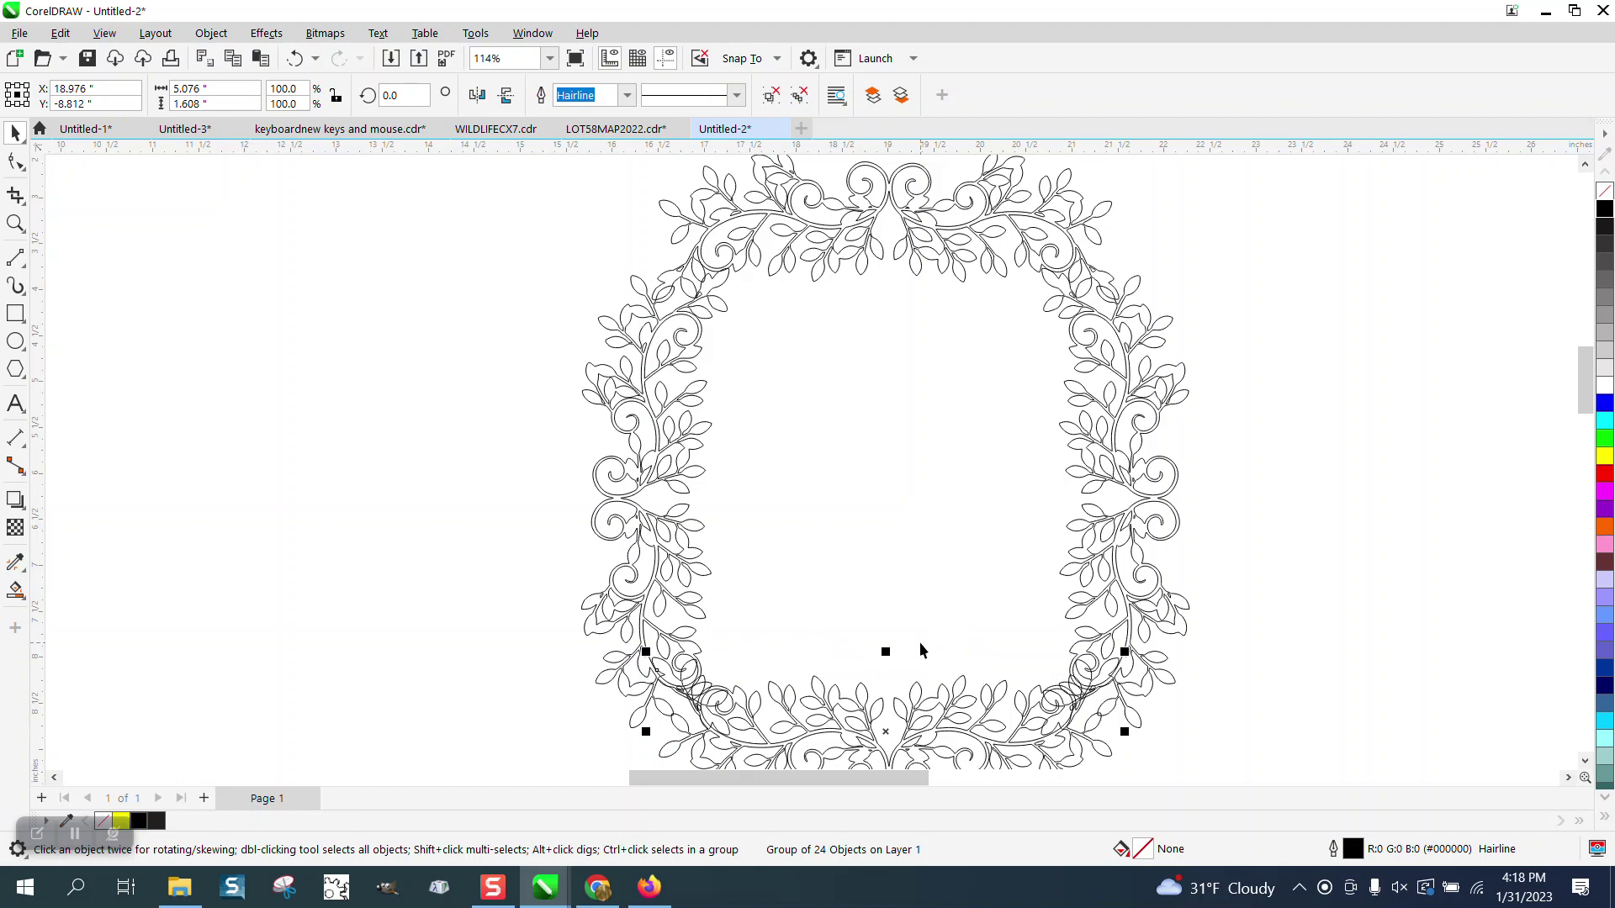
pyautogui.scroll(-1, 774, 500)
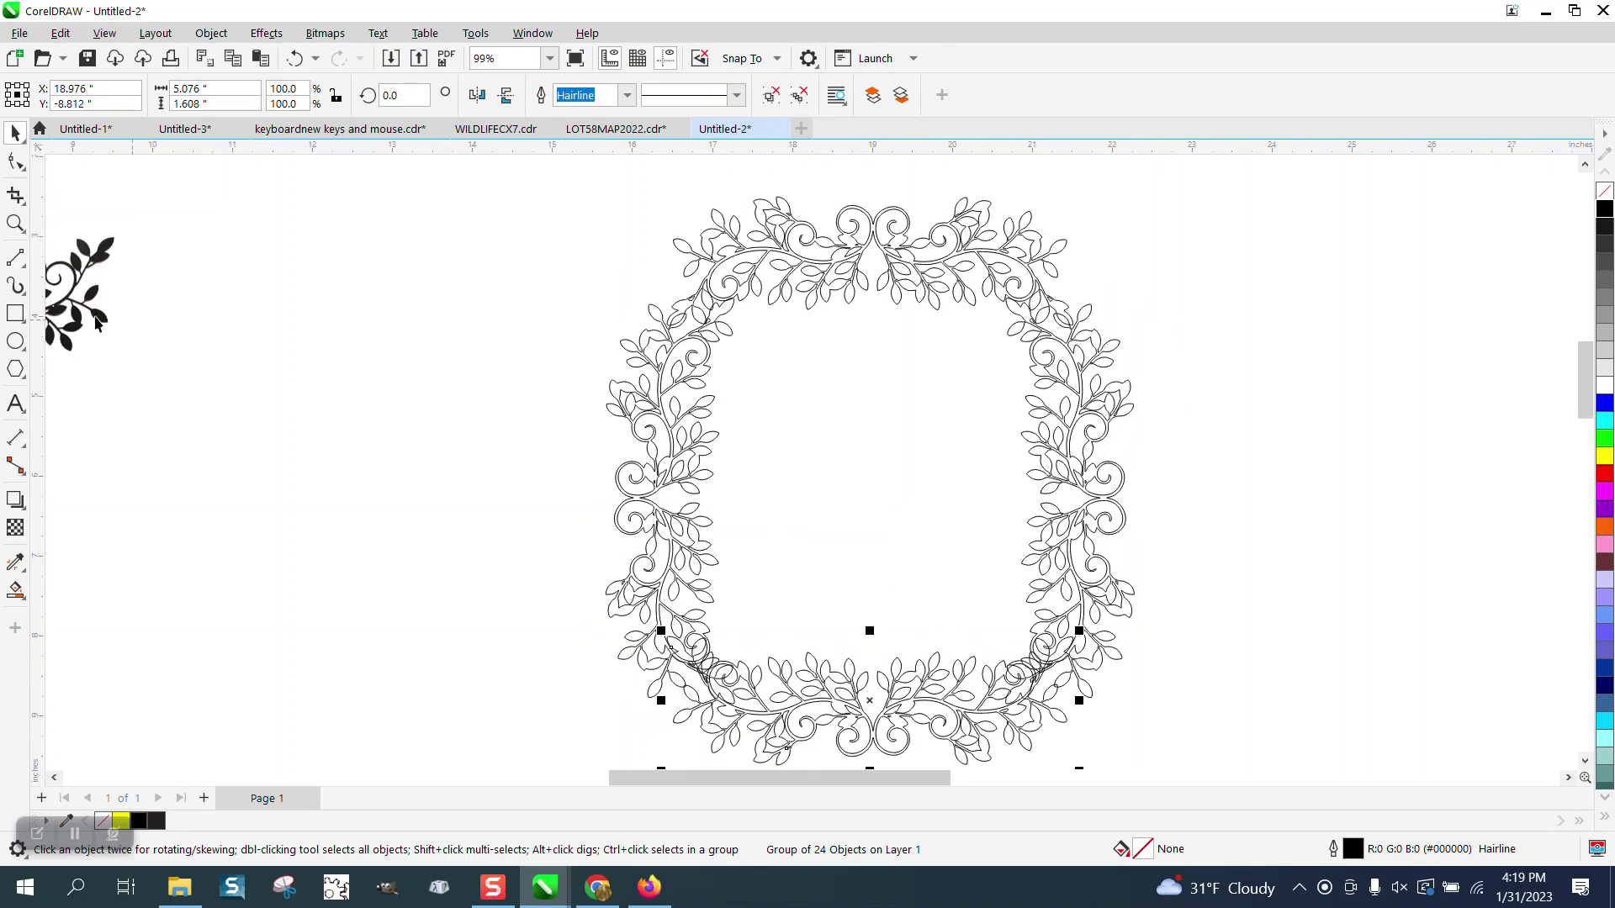
# Check the overlap at the frame's upper left corner, try to weld all four ornaments together, and undo the weld
pyautogui.click(15, 223)
pyautogui.moveTo(609, 271); pyautogui.dragTo(776, 376)
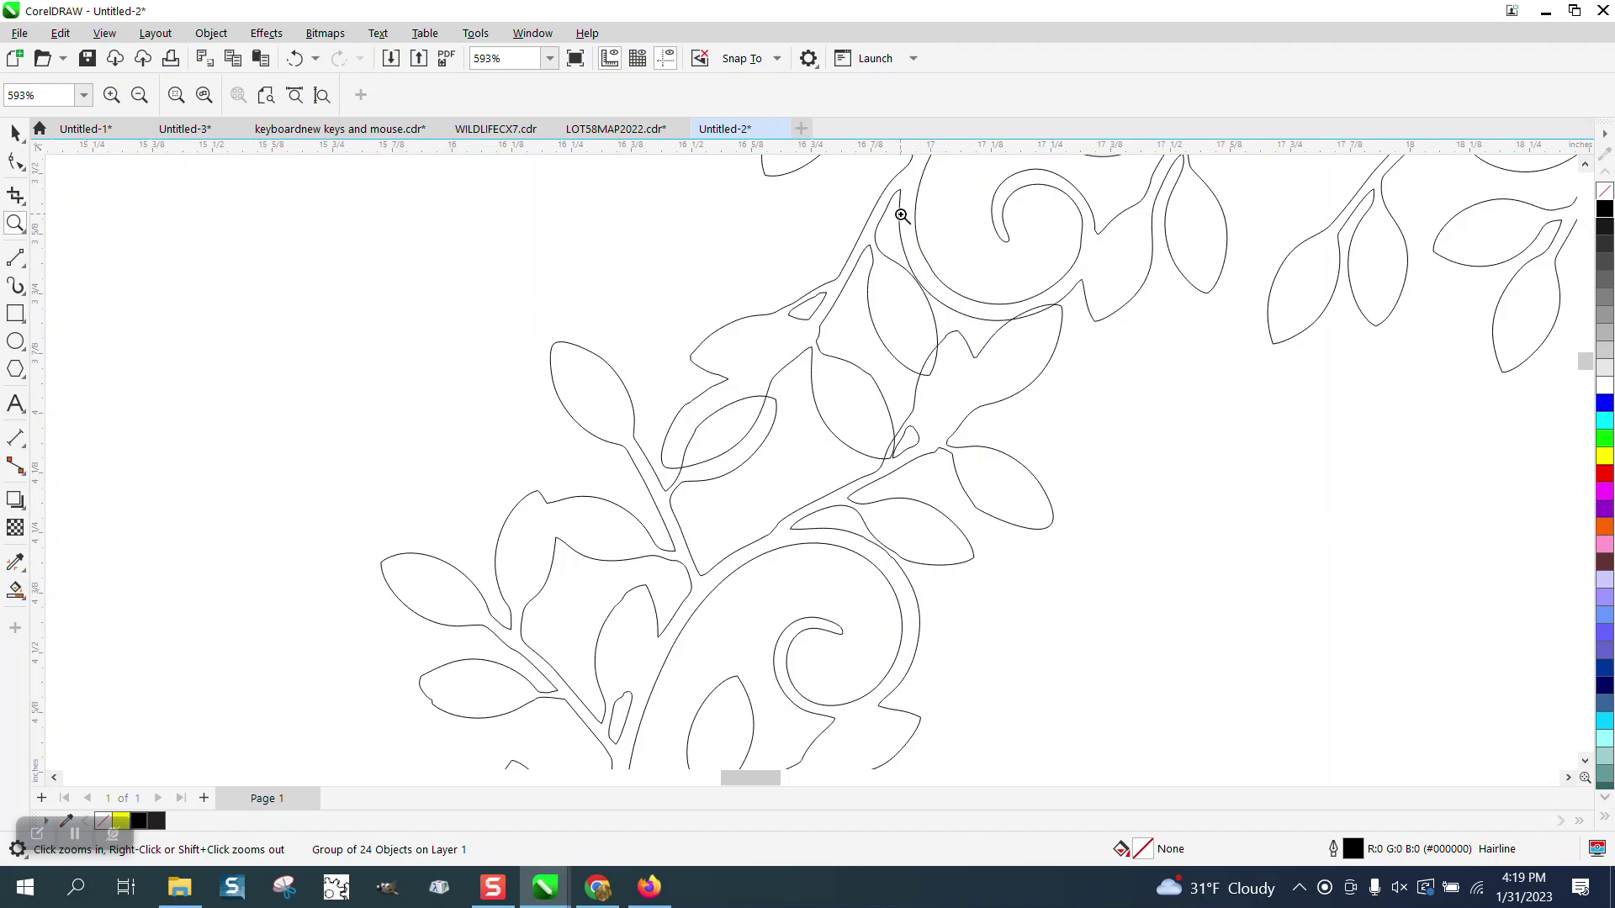
pyautogui.scroll(-4, 557, 323)
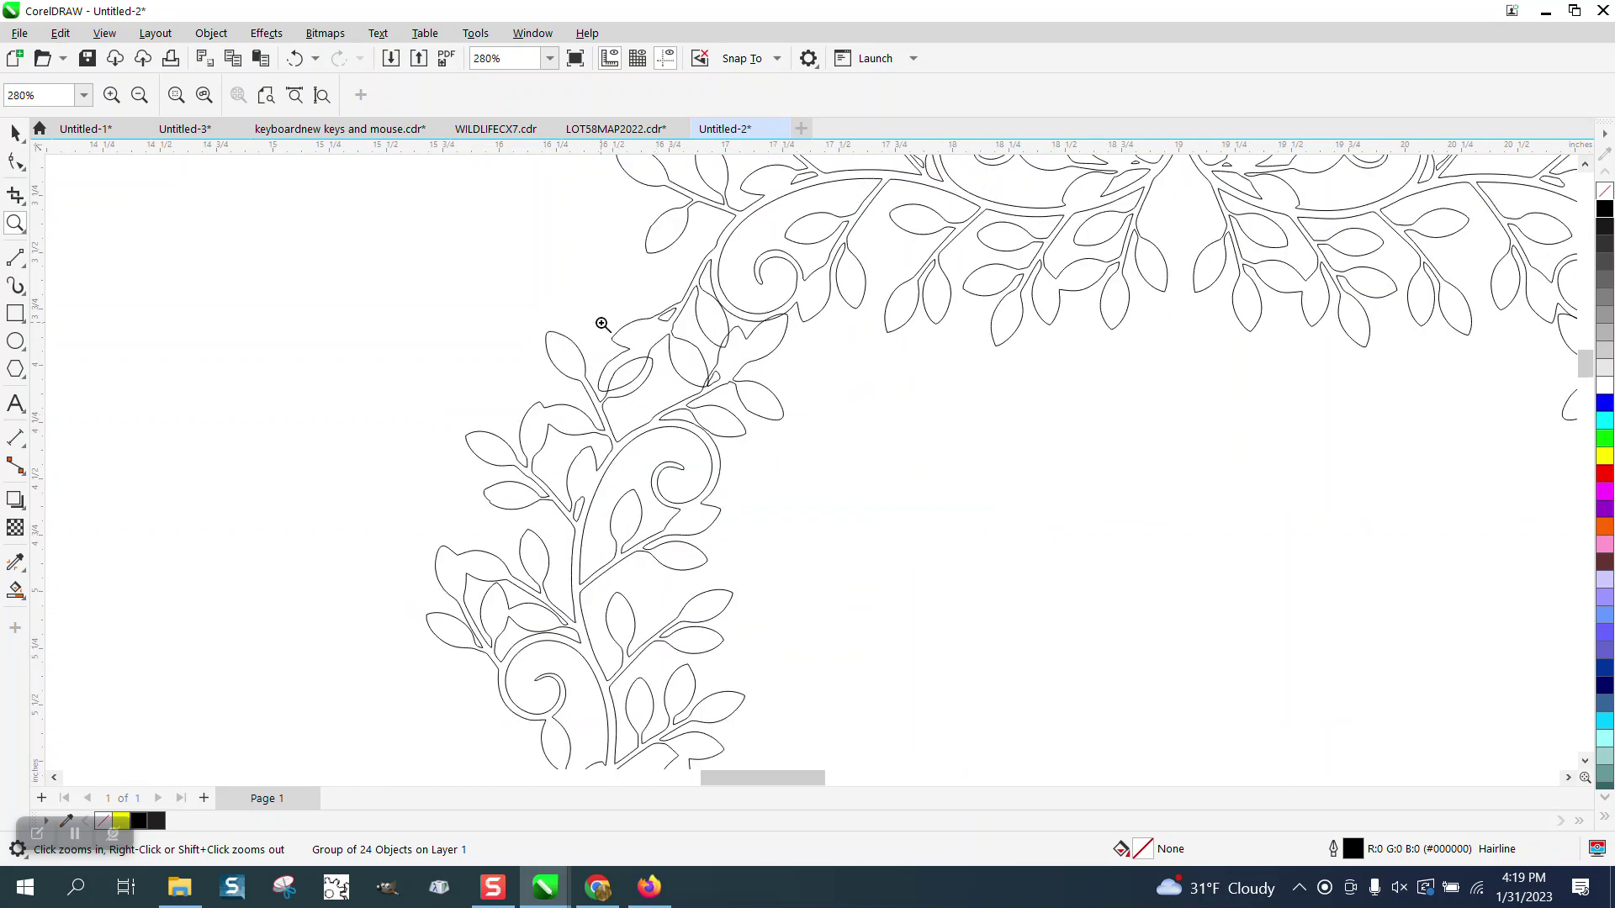
pyautogui.scroll(-7, 539, 362)
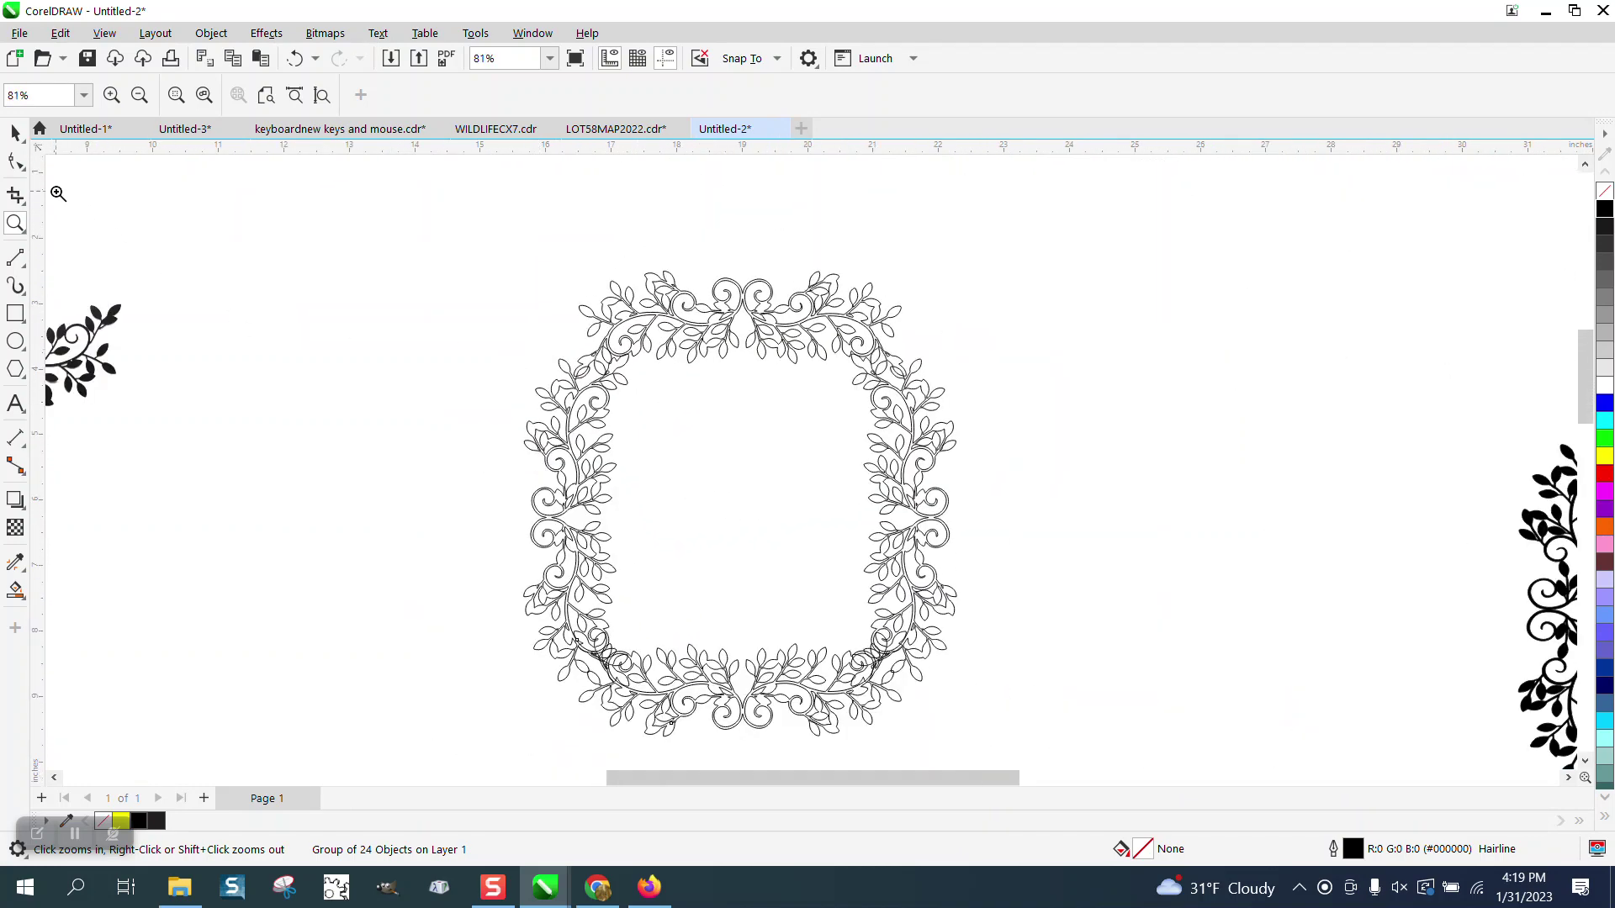
pyautogui.click(15, 135)
pyautogui.scroll(-1, 461, 227)
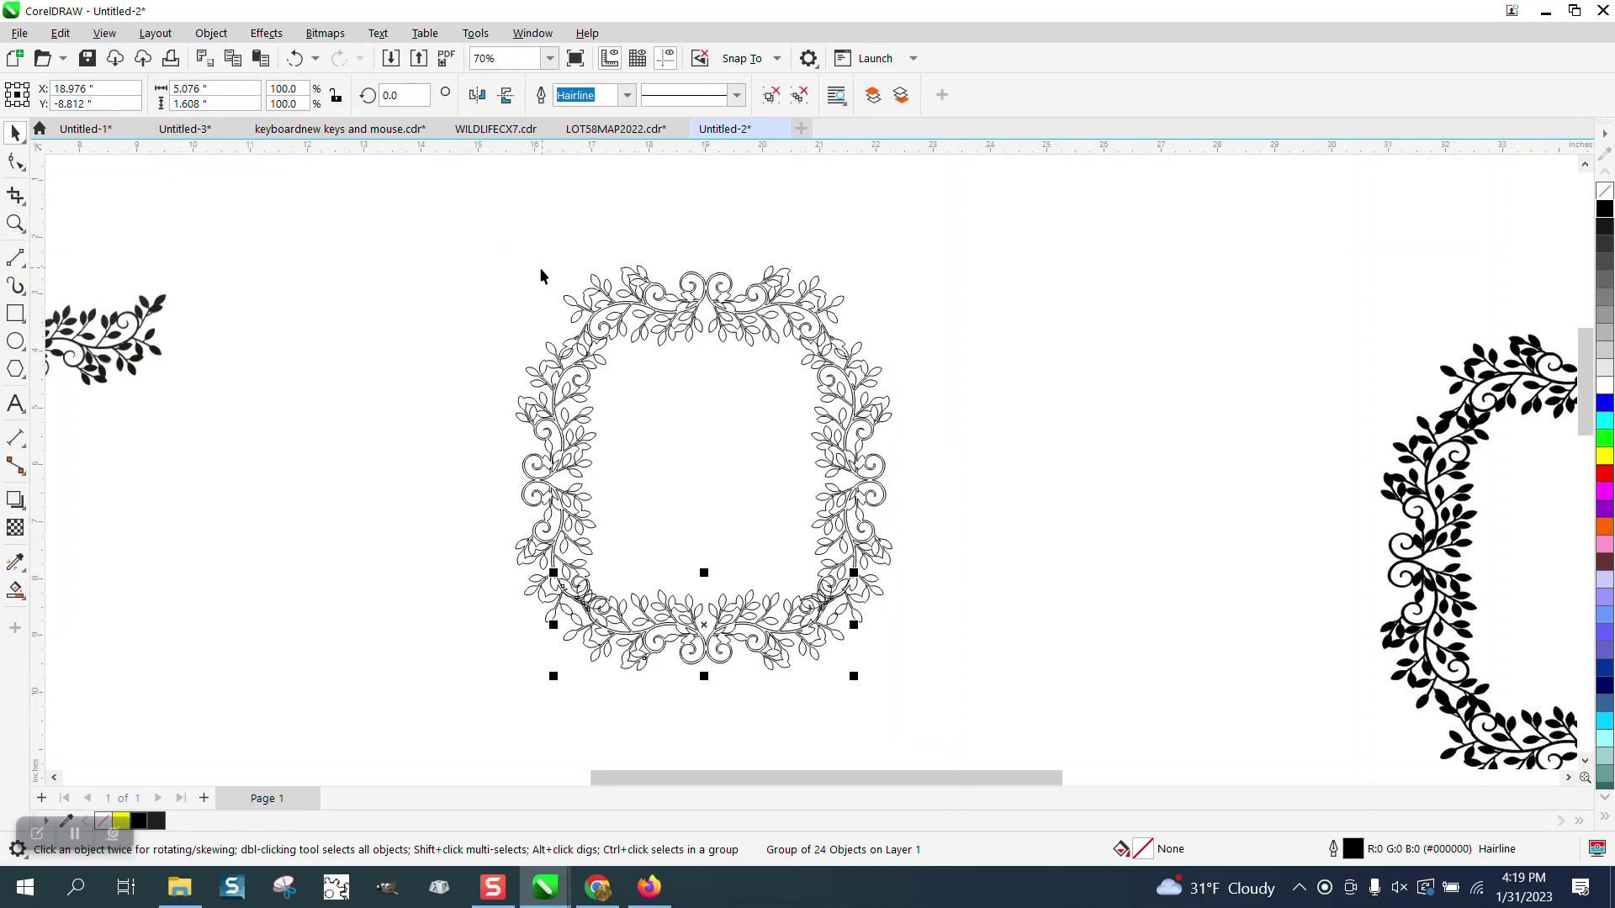
pyautogui.moveTo(487, 242); pyautogui.dragTo(953, 703)
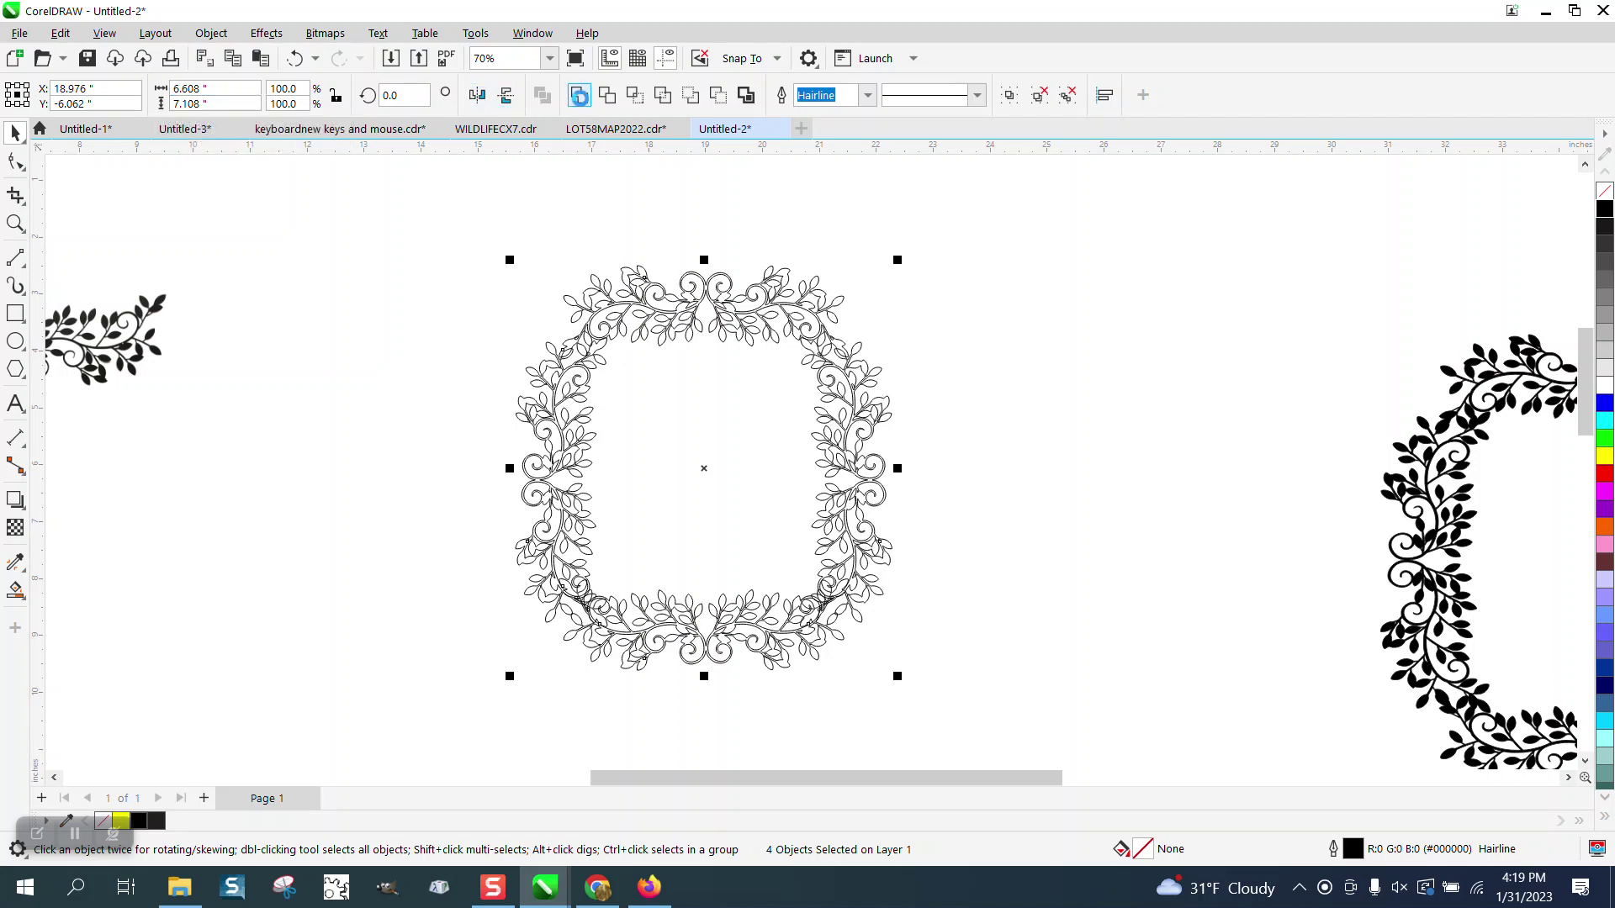
pyautogui.click(579, 95)
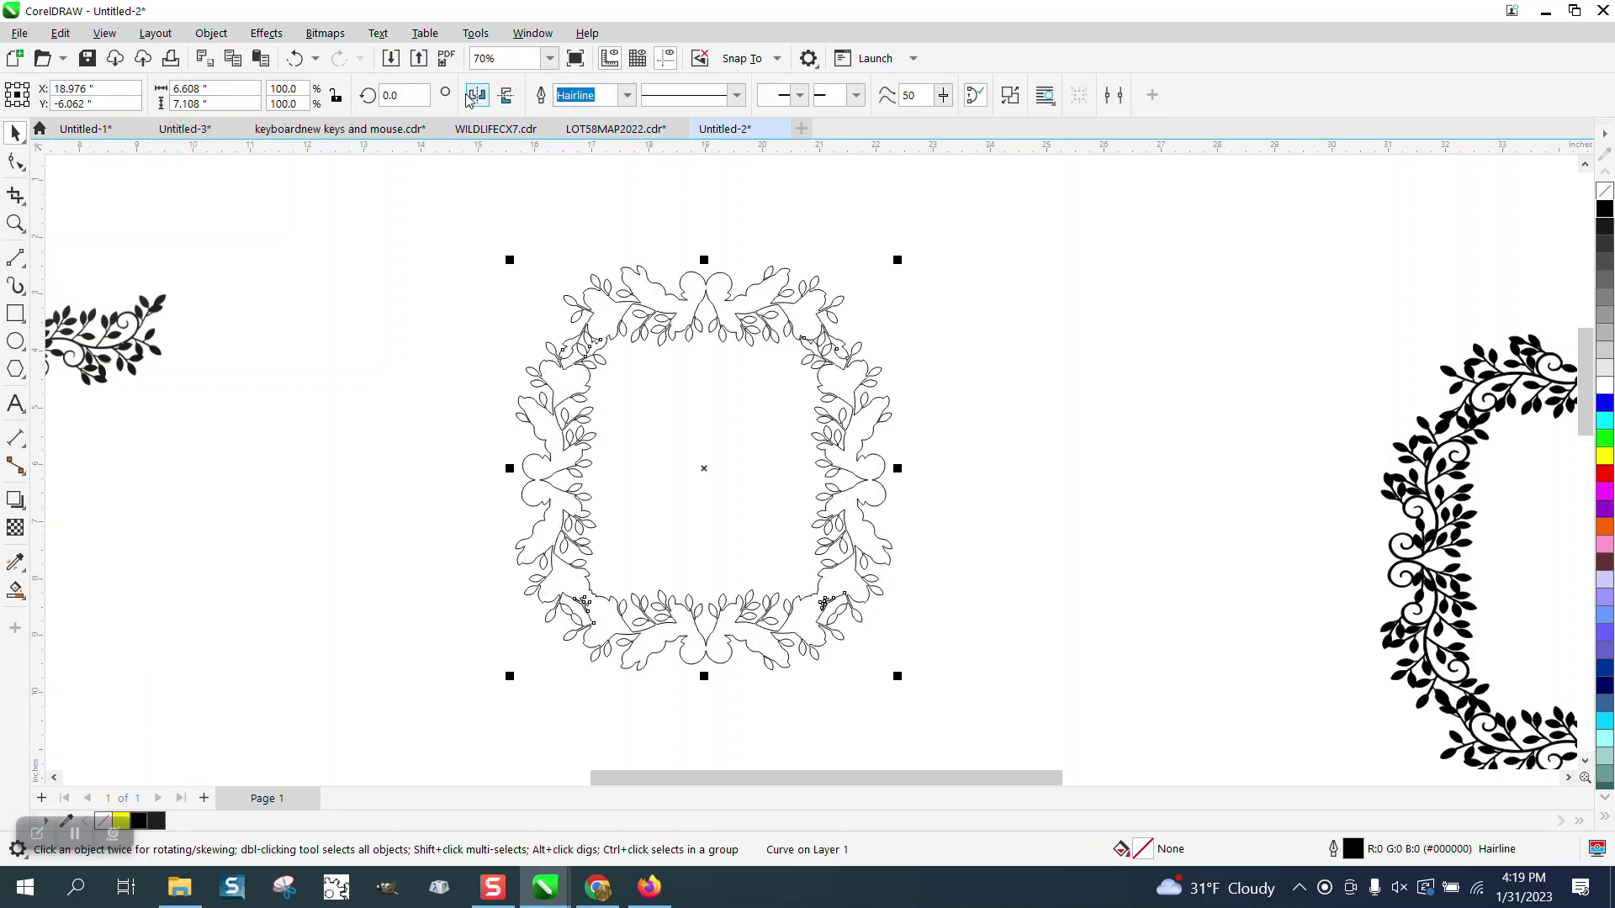
pyautogui.click(293, 58)
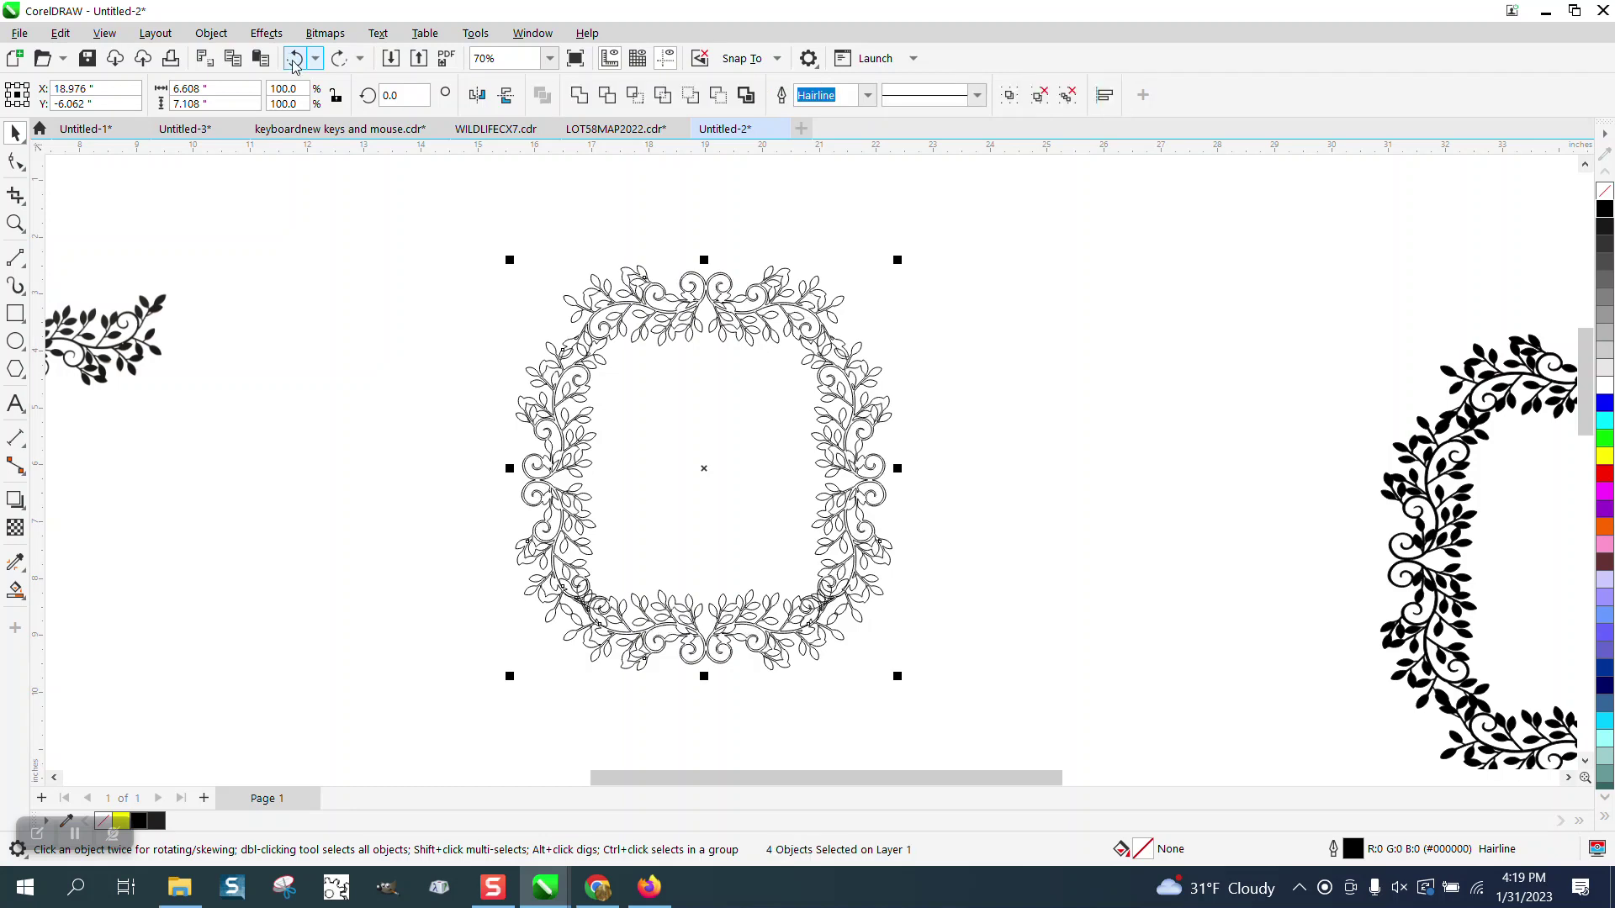
pyautogui.click(293, 58)
pyautogui.click(293, 58)
# Move the top ornament up, clear of the frame, and delete the remaining frame ornaments
pyautogui.click(725, 271)
pyautogui.moveTo(725, 271); pyautogui.dragTo(720, 221)
pyautogui.moveTo(494, 313)
pyautogui.mouseDown()
pyautogui.moveTo(741, 579)
pyautogui.moveTo(1043, 679)
pyautogui.mouseUp()
pyautogui.press('Delete')
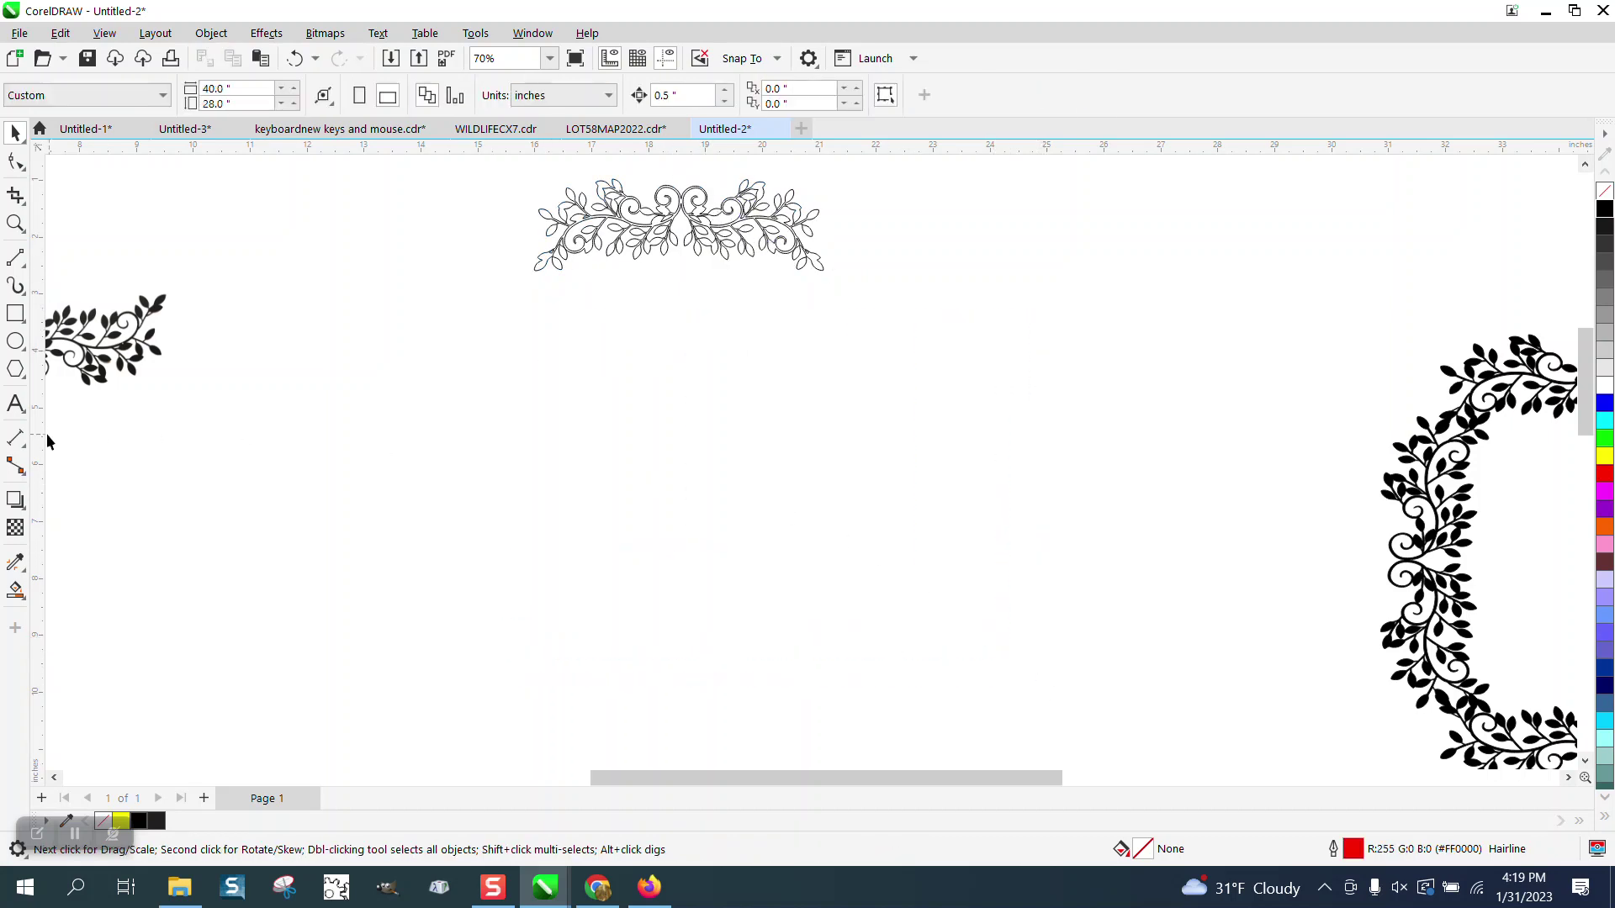
# Smart-fill the remaining outlined ornament with black and a 0.5 pt outline
pyautogui.click(15, 590)
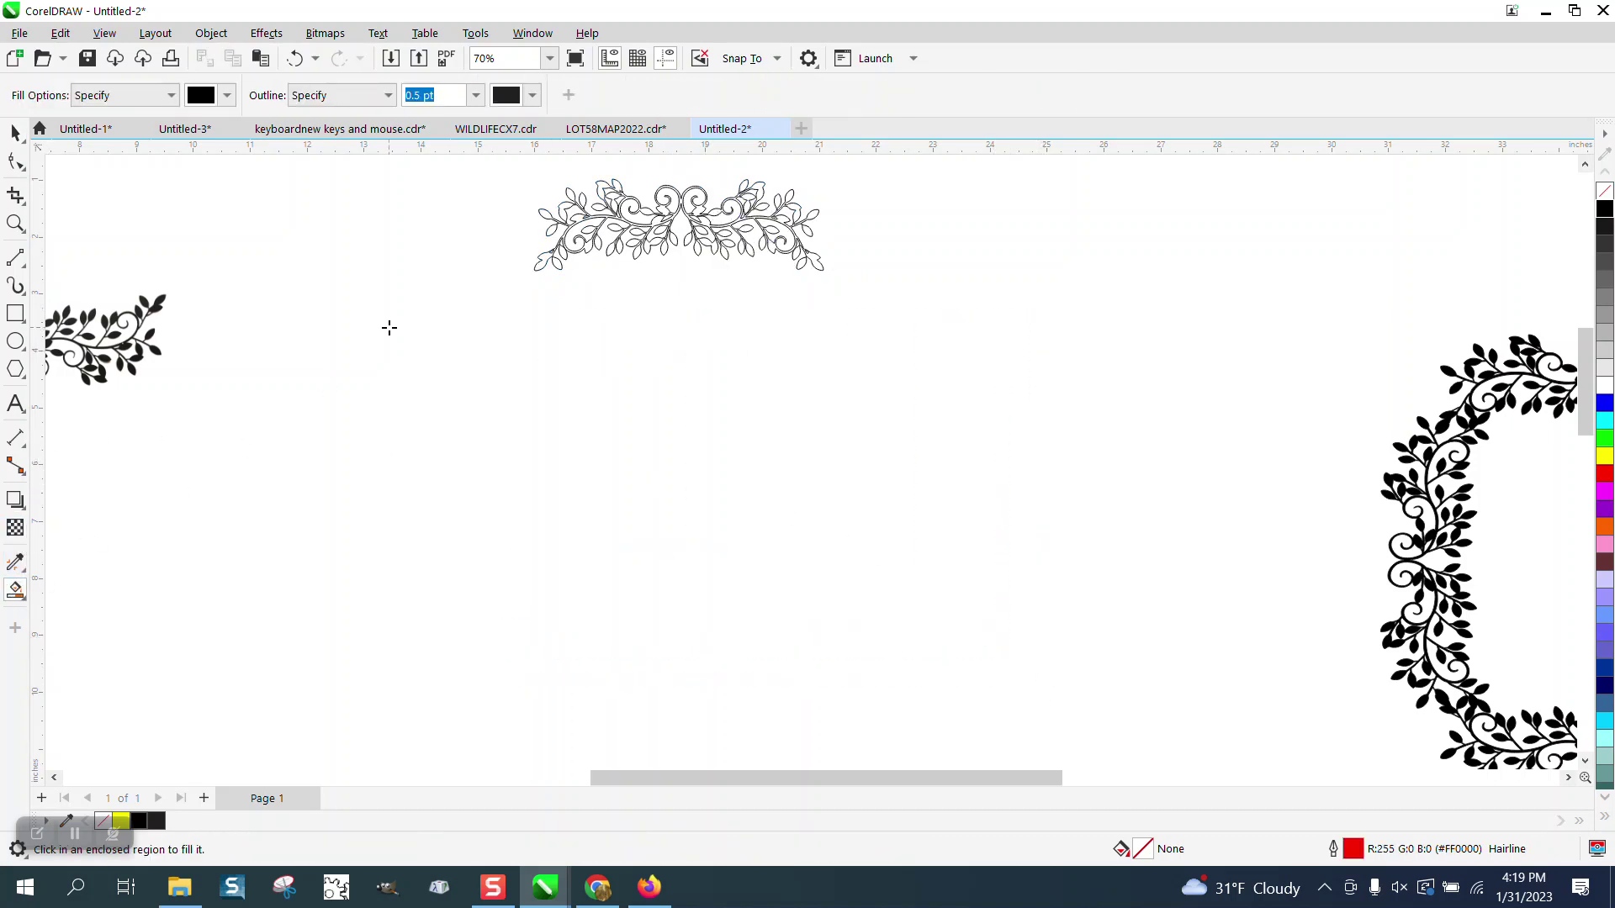
pyautogui.click(544, 216)
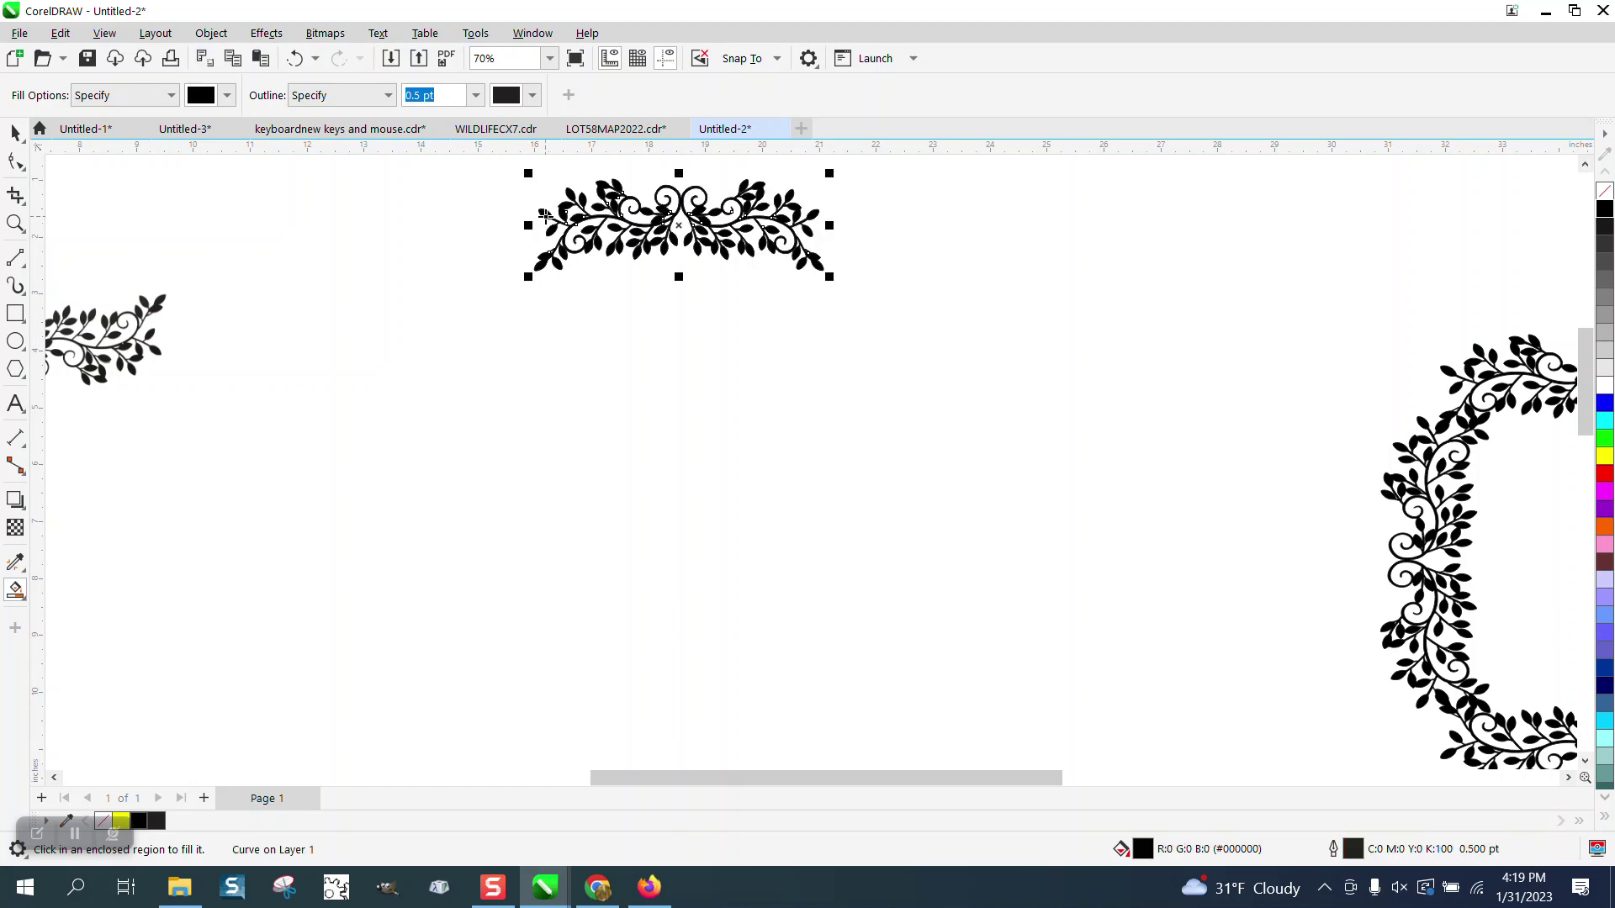
# Move the black-filled ornament down 2 inches from its outlined original, remove its fill and give it a black outline
pyautogui.press('Down')
pyautogui.press('Down')
pyautogui.press('Down')
pyautogui.press('Down')
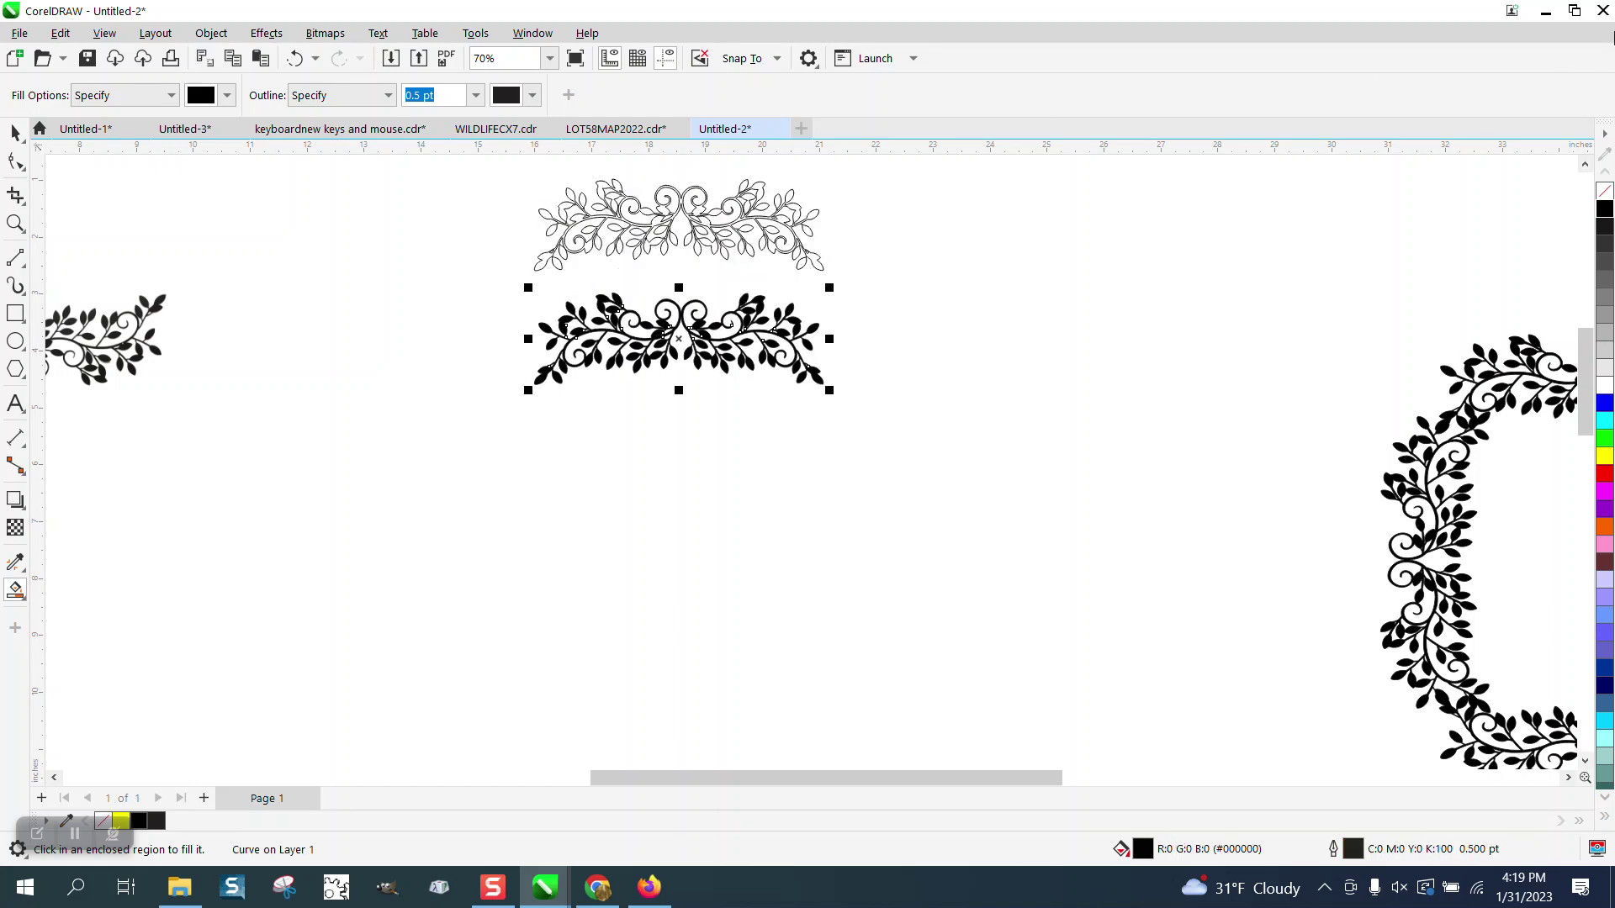
pyautogui.click(1605, 192)
pyautogui.rightClick(1604, 210)
pyautogui.press('space')
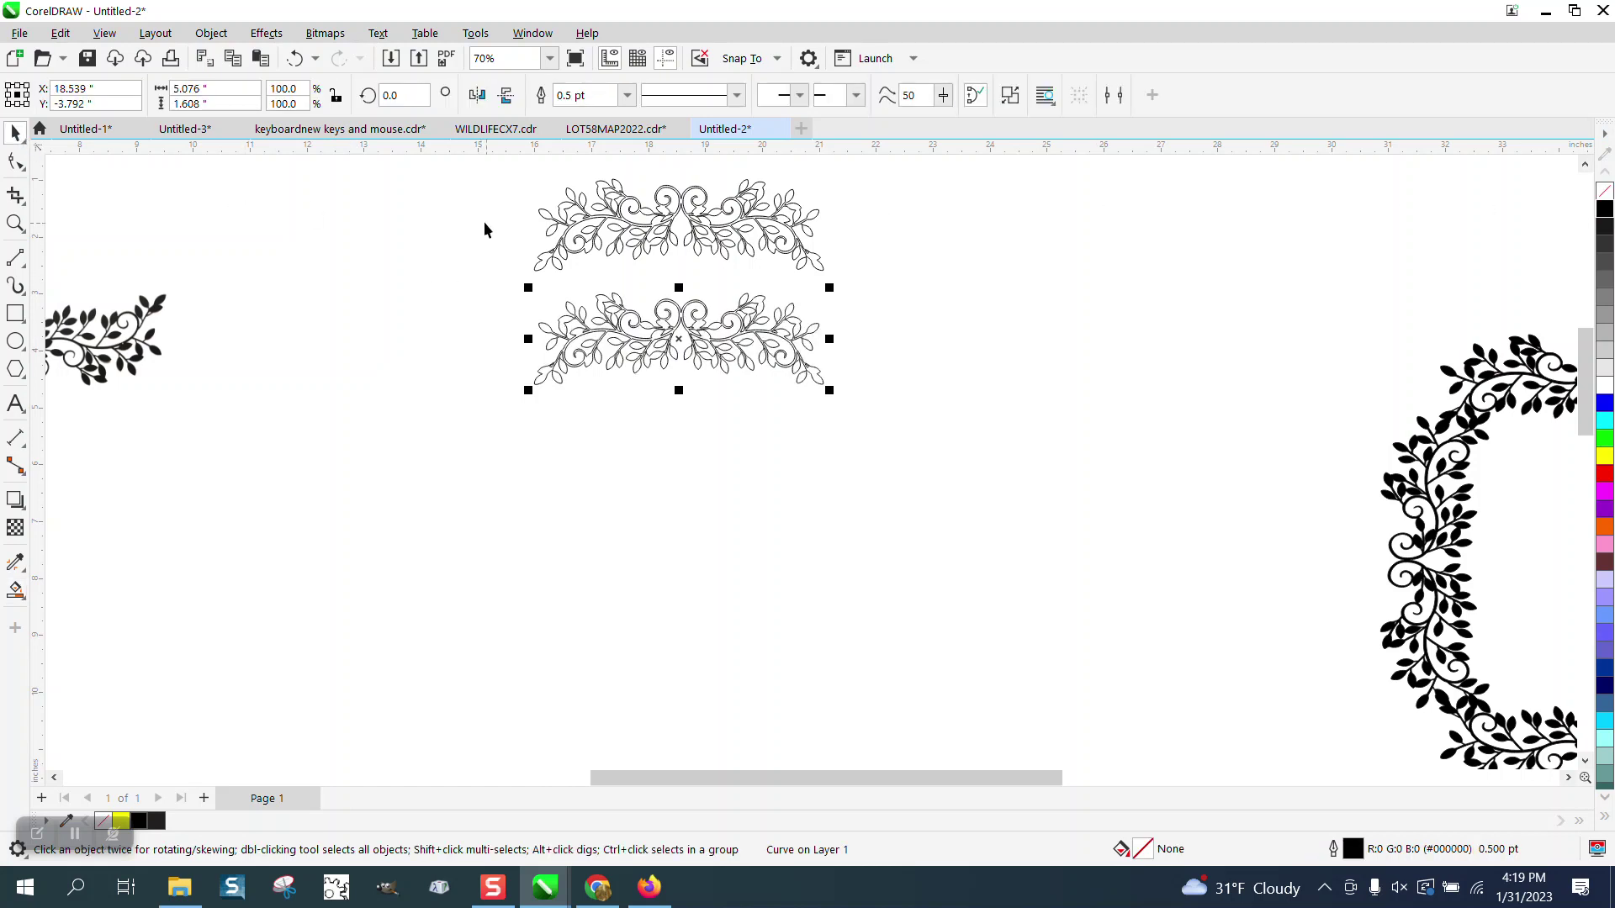
# Set the nudge distance to 5 inches, place a copy of the lower ornament that far below it and mirror the copy vertically
pyautogui.click(515, 158)
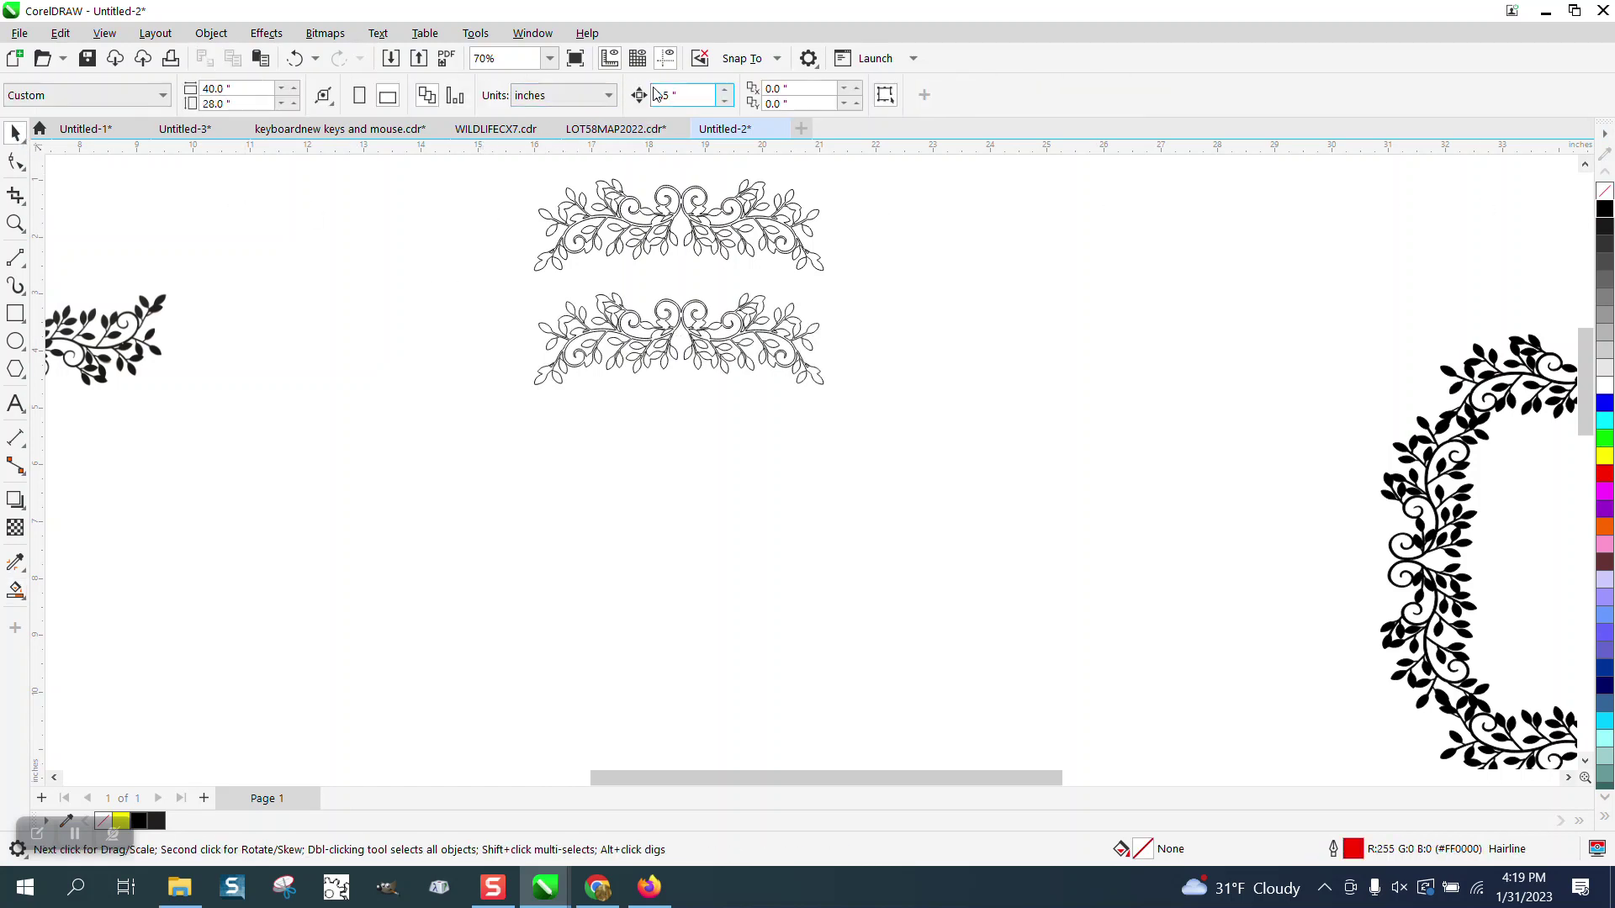
pyautogui.click(684, 95)
pyautogui.write('5')
pyautogui.press('Return')
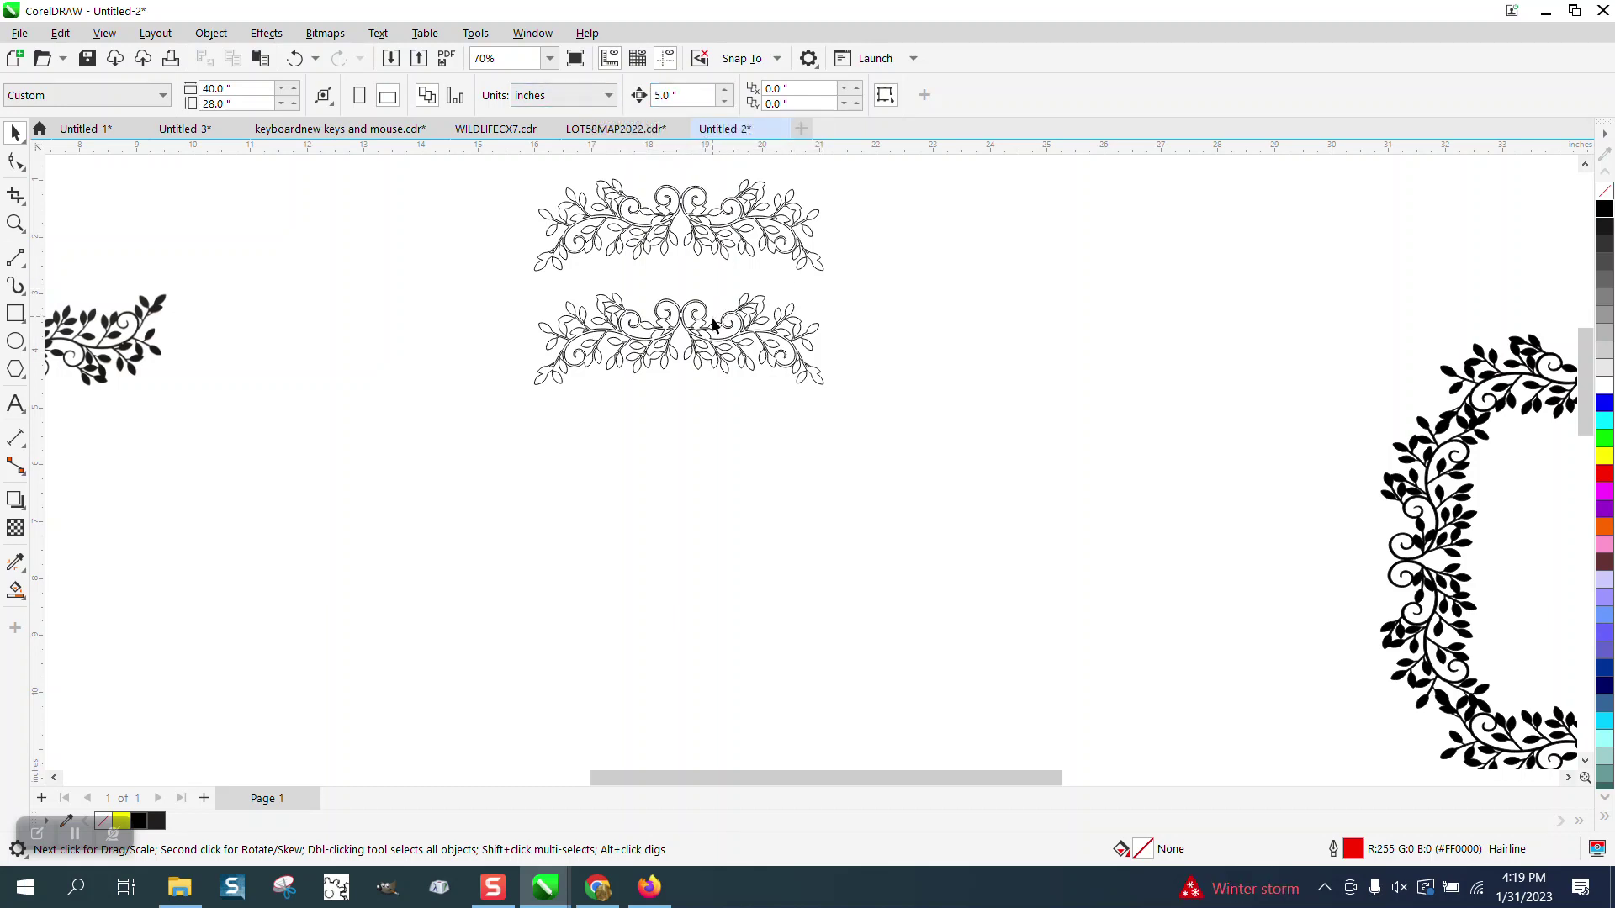
pyautogui.click(715, 330)
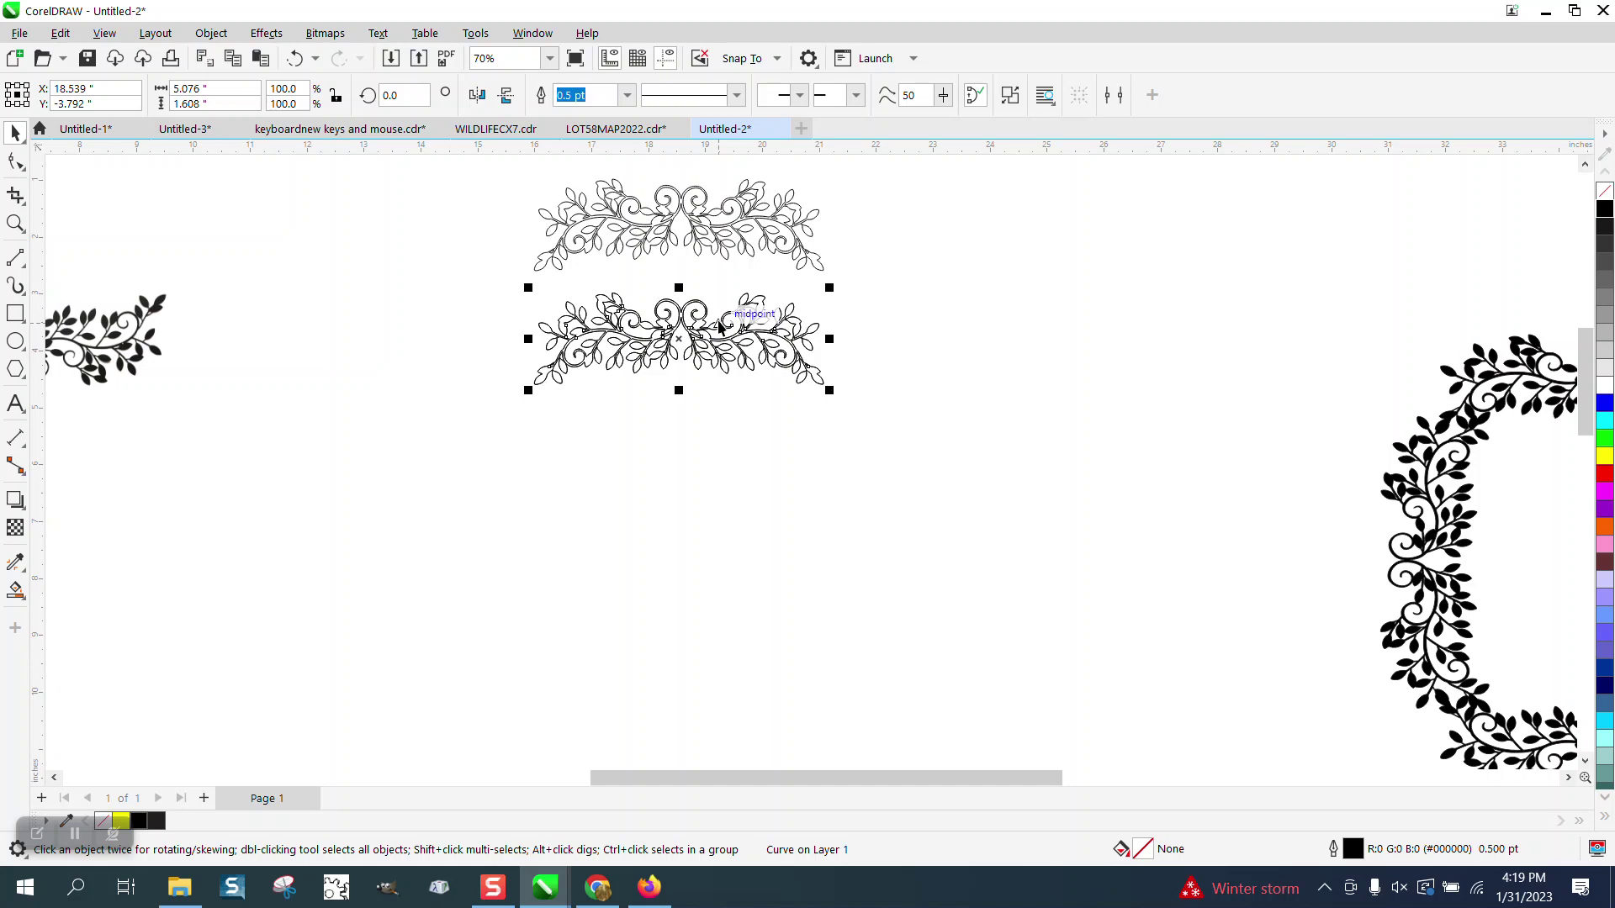
pyautogui.press('Down')
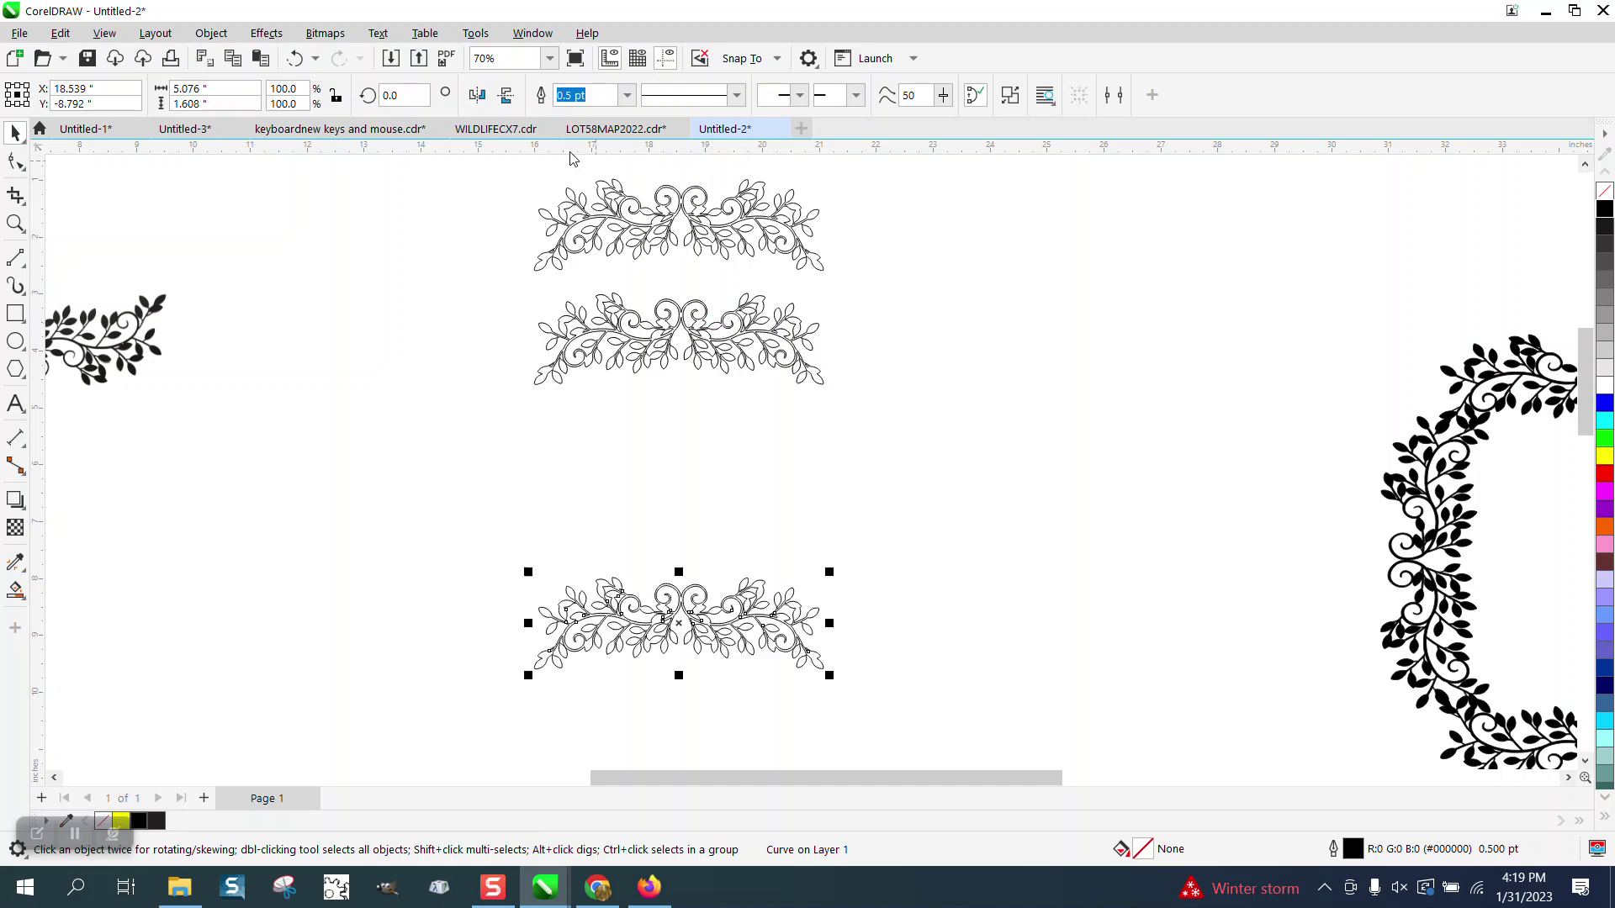
pyautogui.click(505, 95)
# Group the two facing ornaments and add a copy of the group rotated 90 degrees to form a four-sided frame
pyautogui.moveTo(509, 299); pyautogui.dragTo(929, 693)
pyautogui.moveTo(499, 274); pyautogui.dragTo(1051, 749)
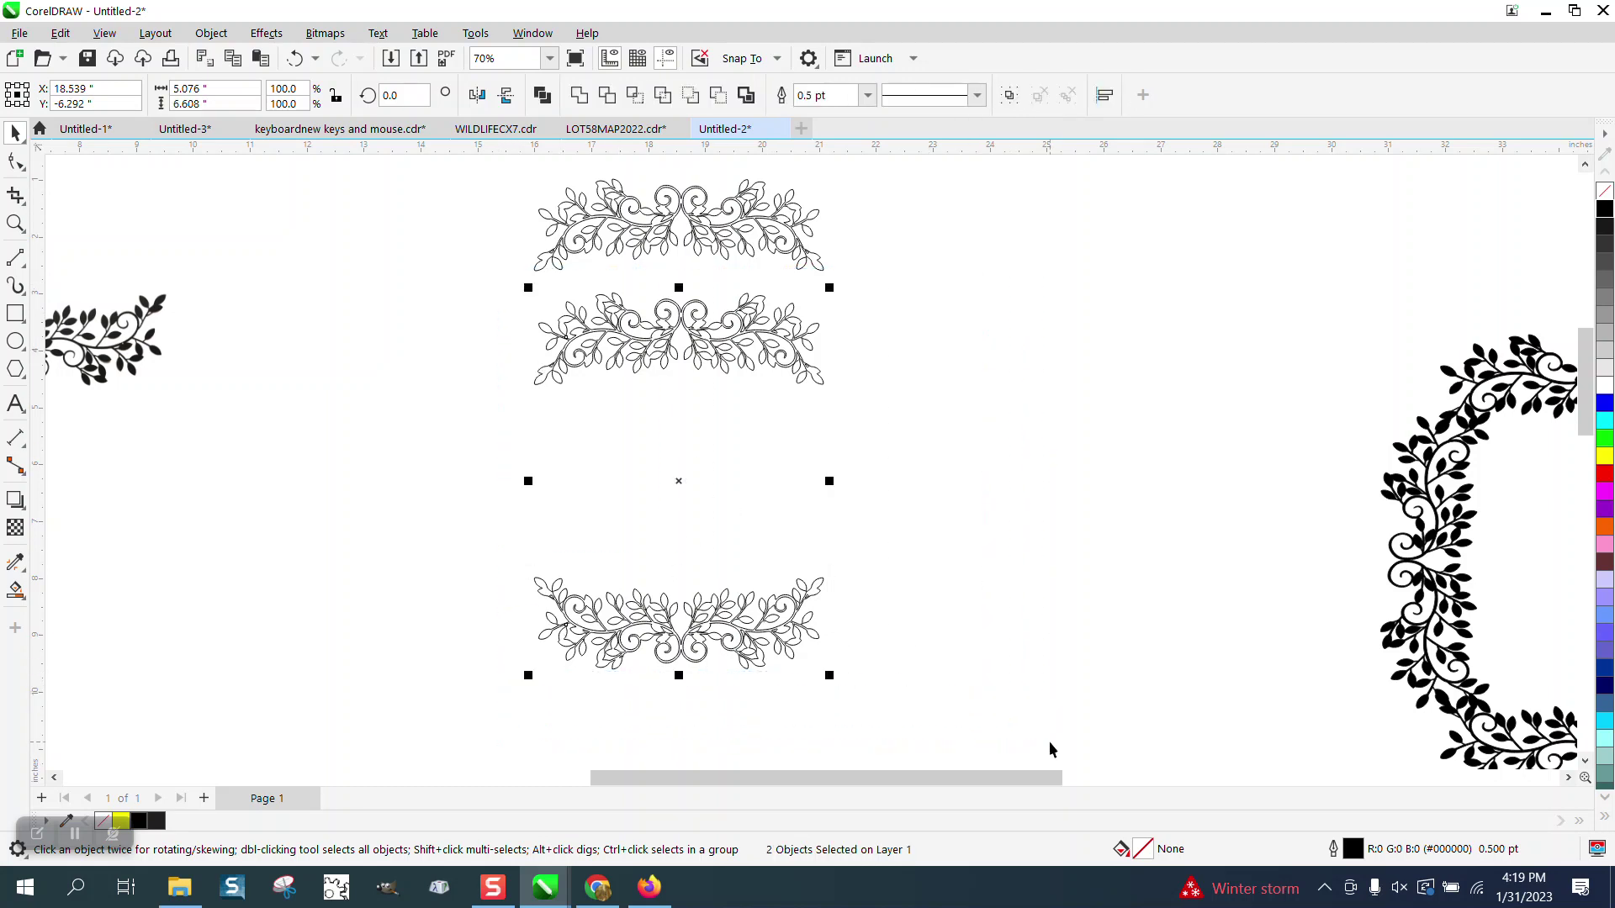
pyautogui.hotkey('ctrl', 'g')
pyautogui.click(404, 94)
pyautogui.write('90')
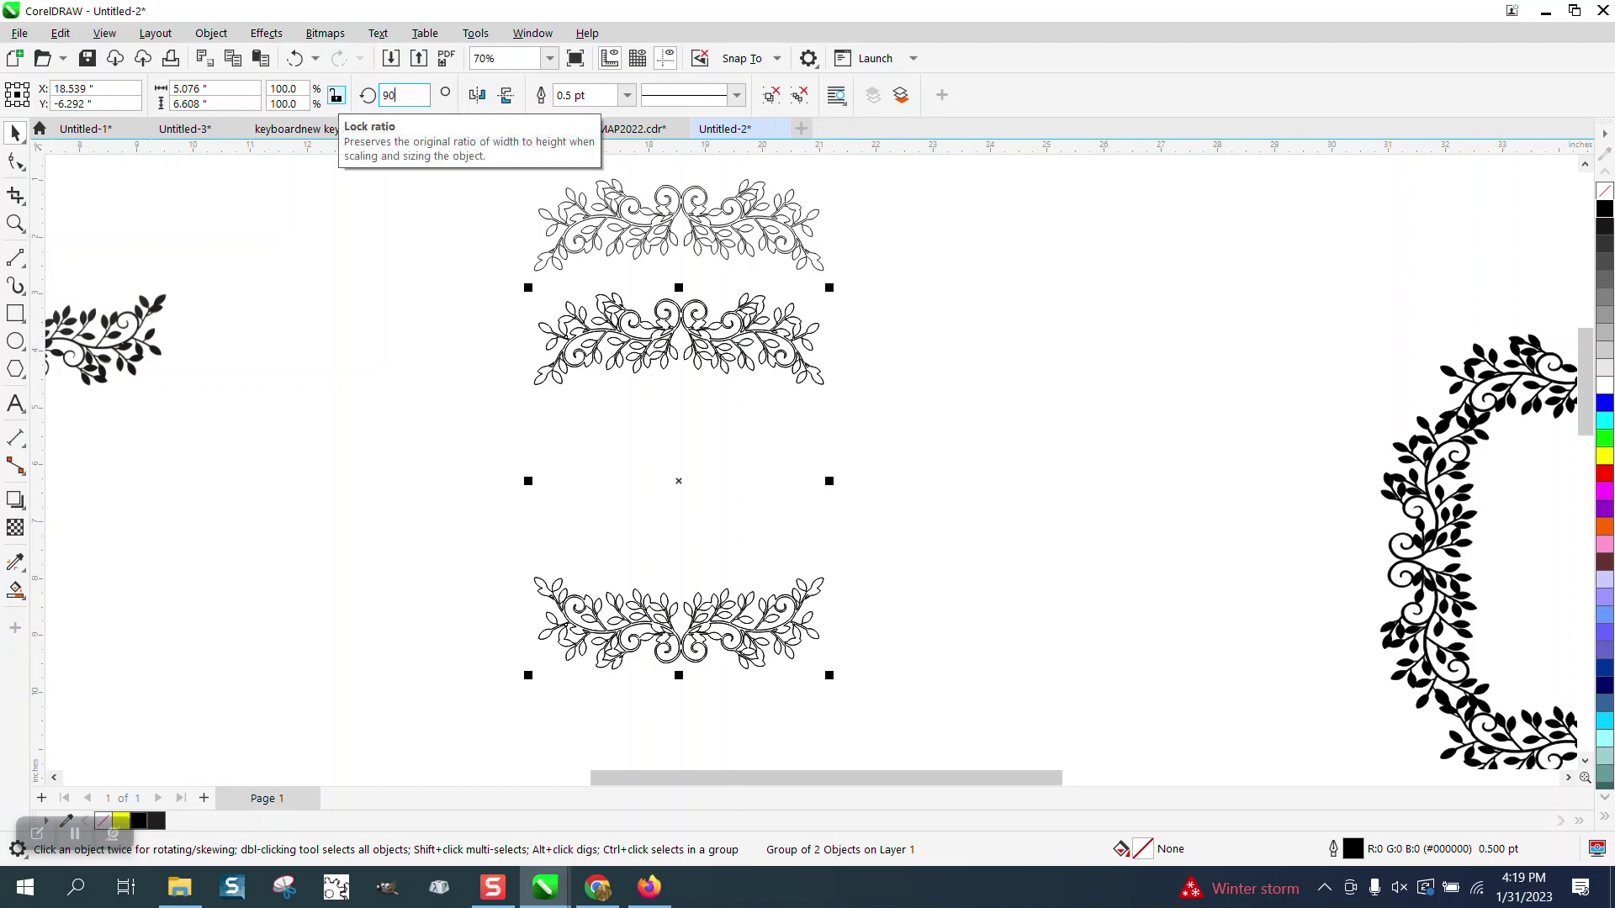
pyautogui.press('Return')
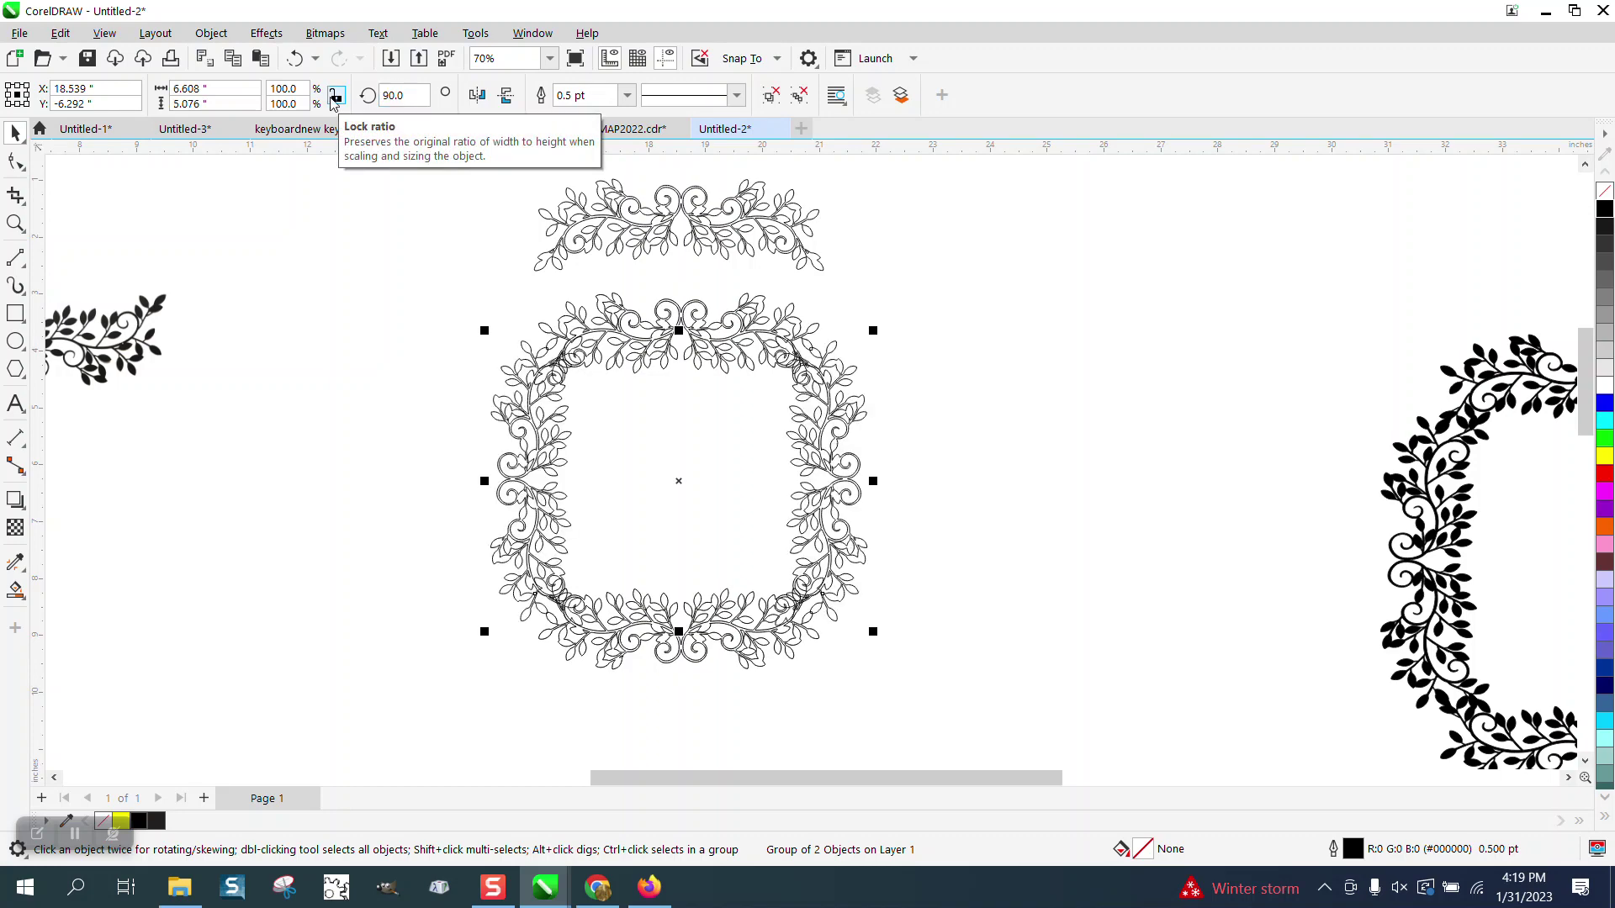
# Check the frame's overlapping upper corners and set the nudge distance to 0.5 inch
pyautogui.click(15, 223)
pyautogui.moveTo(501, 290)
pyautogui.mouseDown()
pyautogui.moveTo(838, 391)
pyautogui.moveTo(940, 454)
pyautogui.mouseUp()
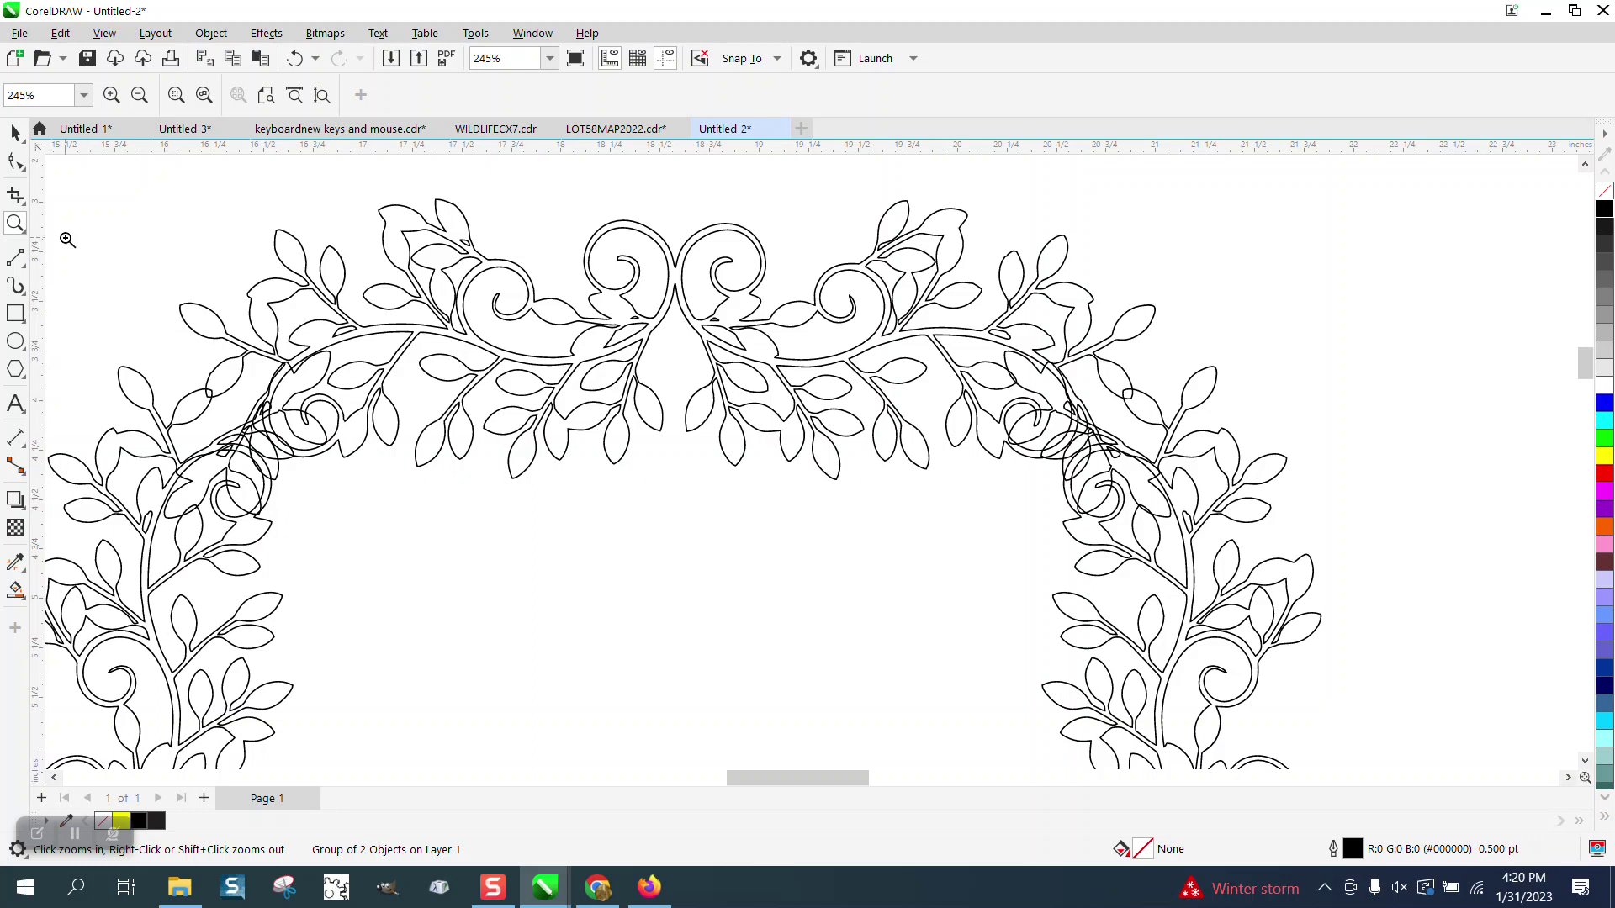
pyautogui.click(16, 134)
pyautogui.click(90, 178)
pyautogui.doubleClick(683, 95)
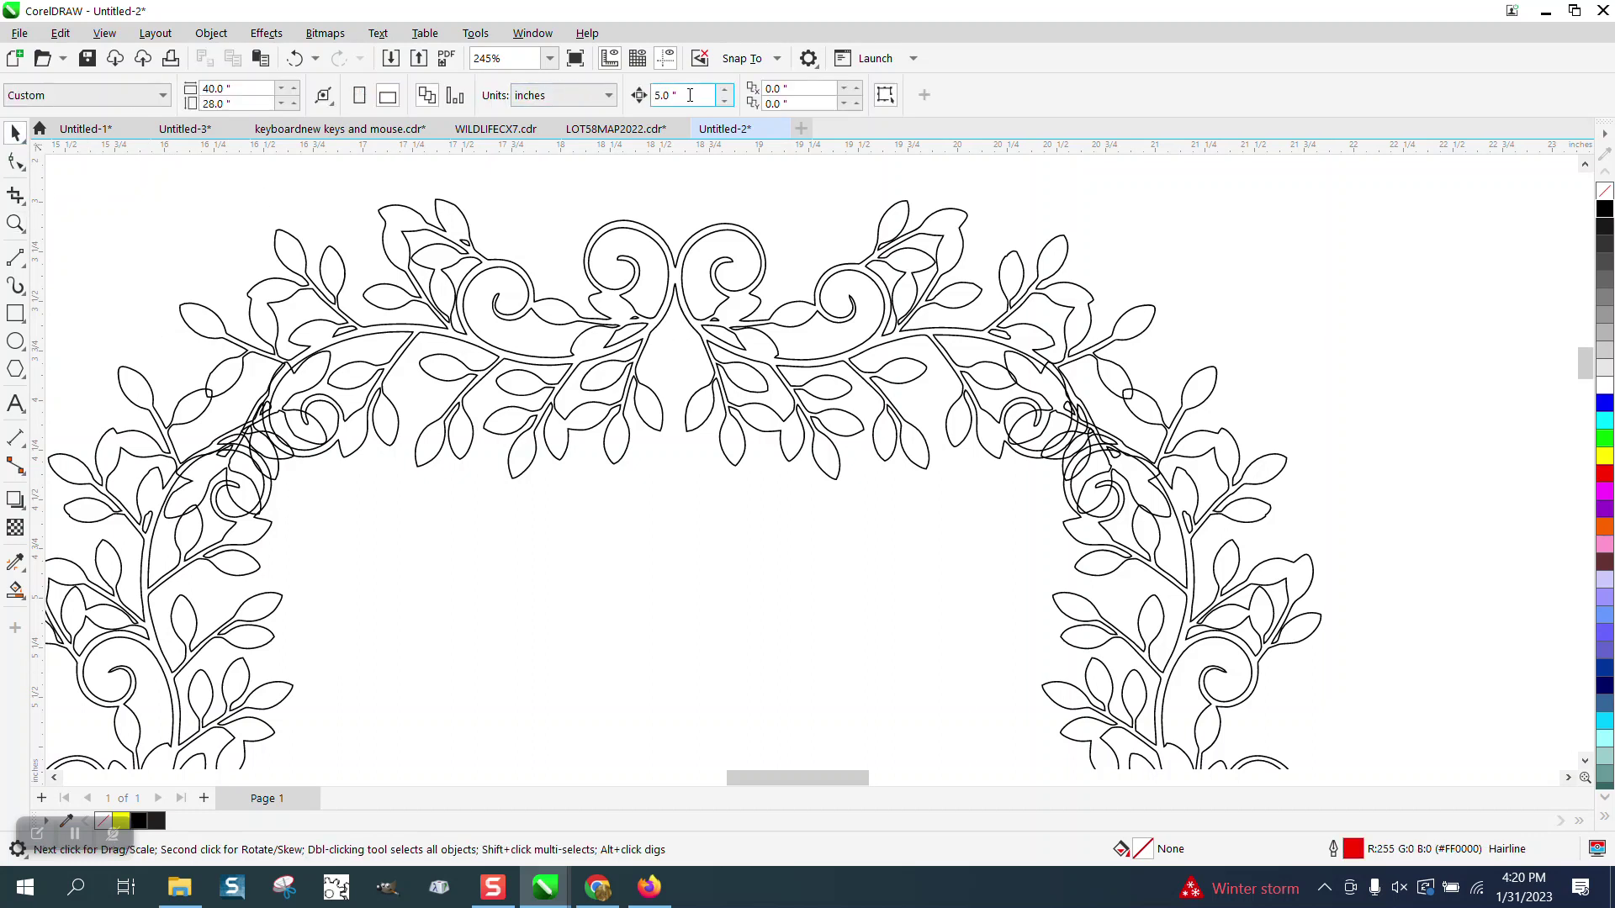
pyautogui.write('.5')
pyautogui.click(738, 229)
# Select the whole outlined frame and ungroup all of its ornaments
pyautogui.scroll(-4, 698, 199)
pyautogui.scroll(-1, 690, 186)
pyautogui.moveTo(462, 174); pyautogui.dragTo(991, 640)
pyautogui.click(212, 33)
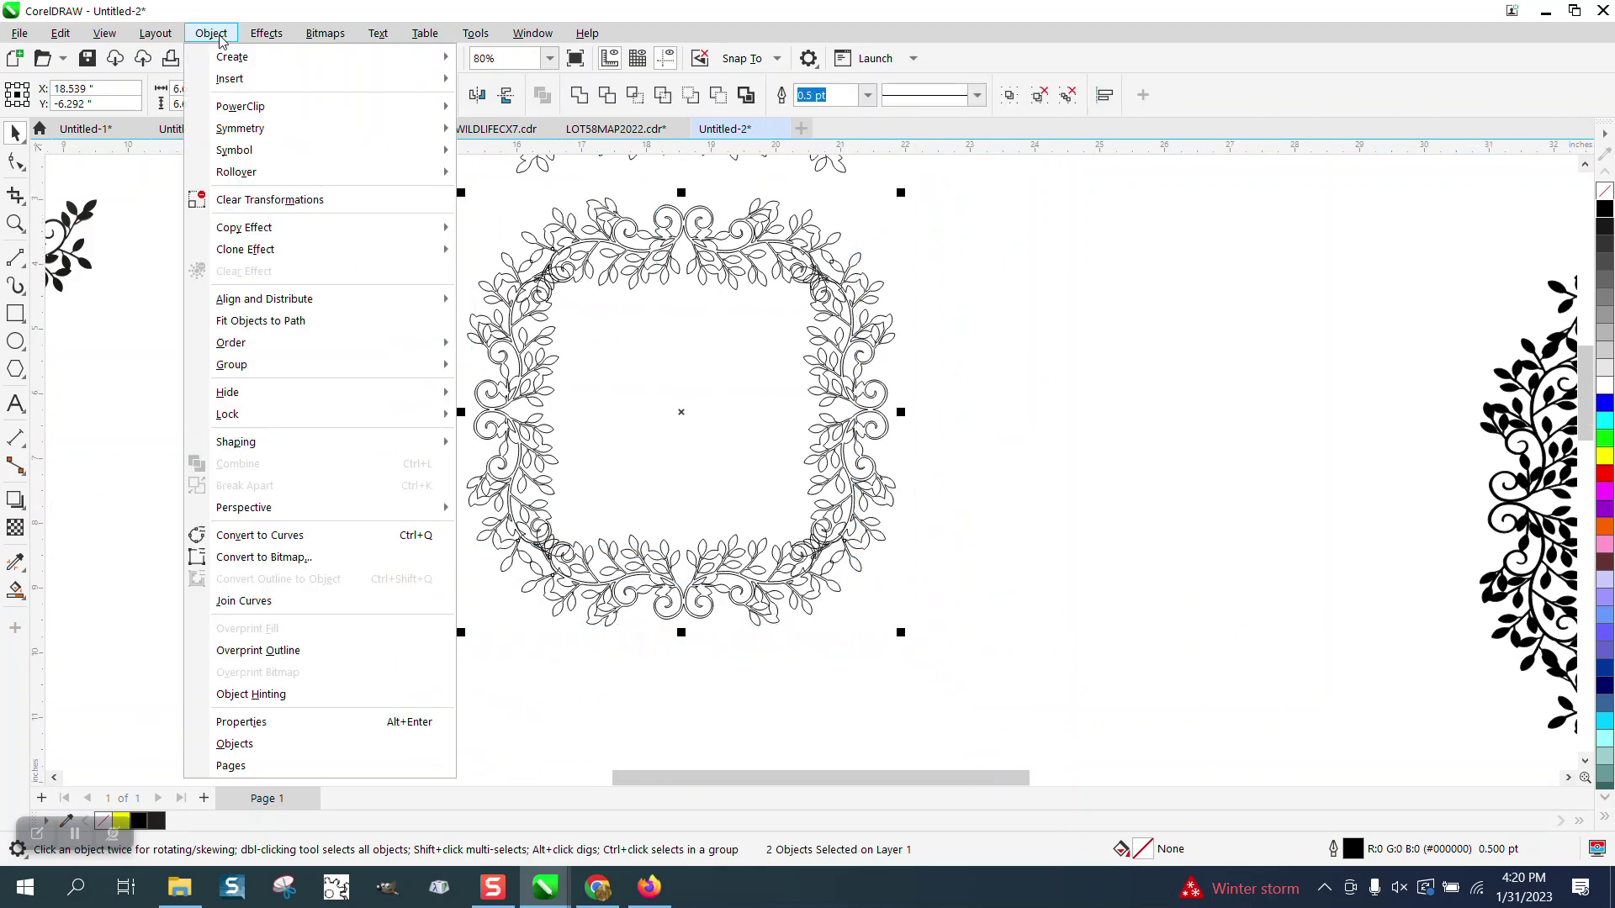
pyautogui.moveTo(244, 365)
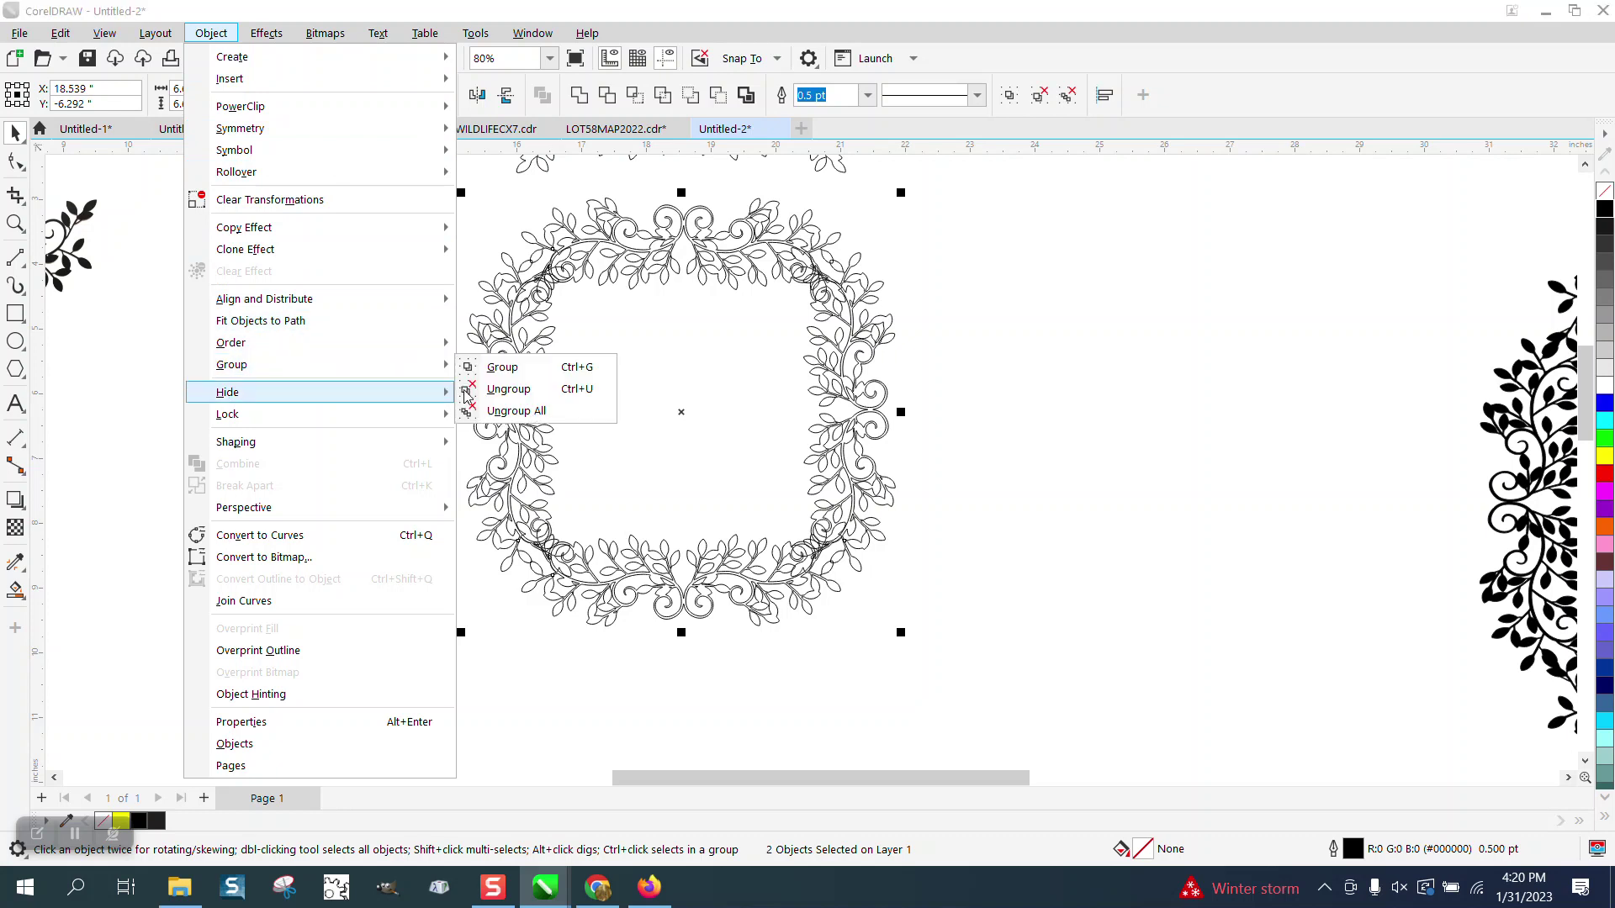
pyautogui.click(515, 410)
# Move the frame's top ornament up 0.5 inch and its bottom ornament down 0.5 inch
pyautogui.click(646, 267)
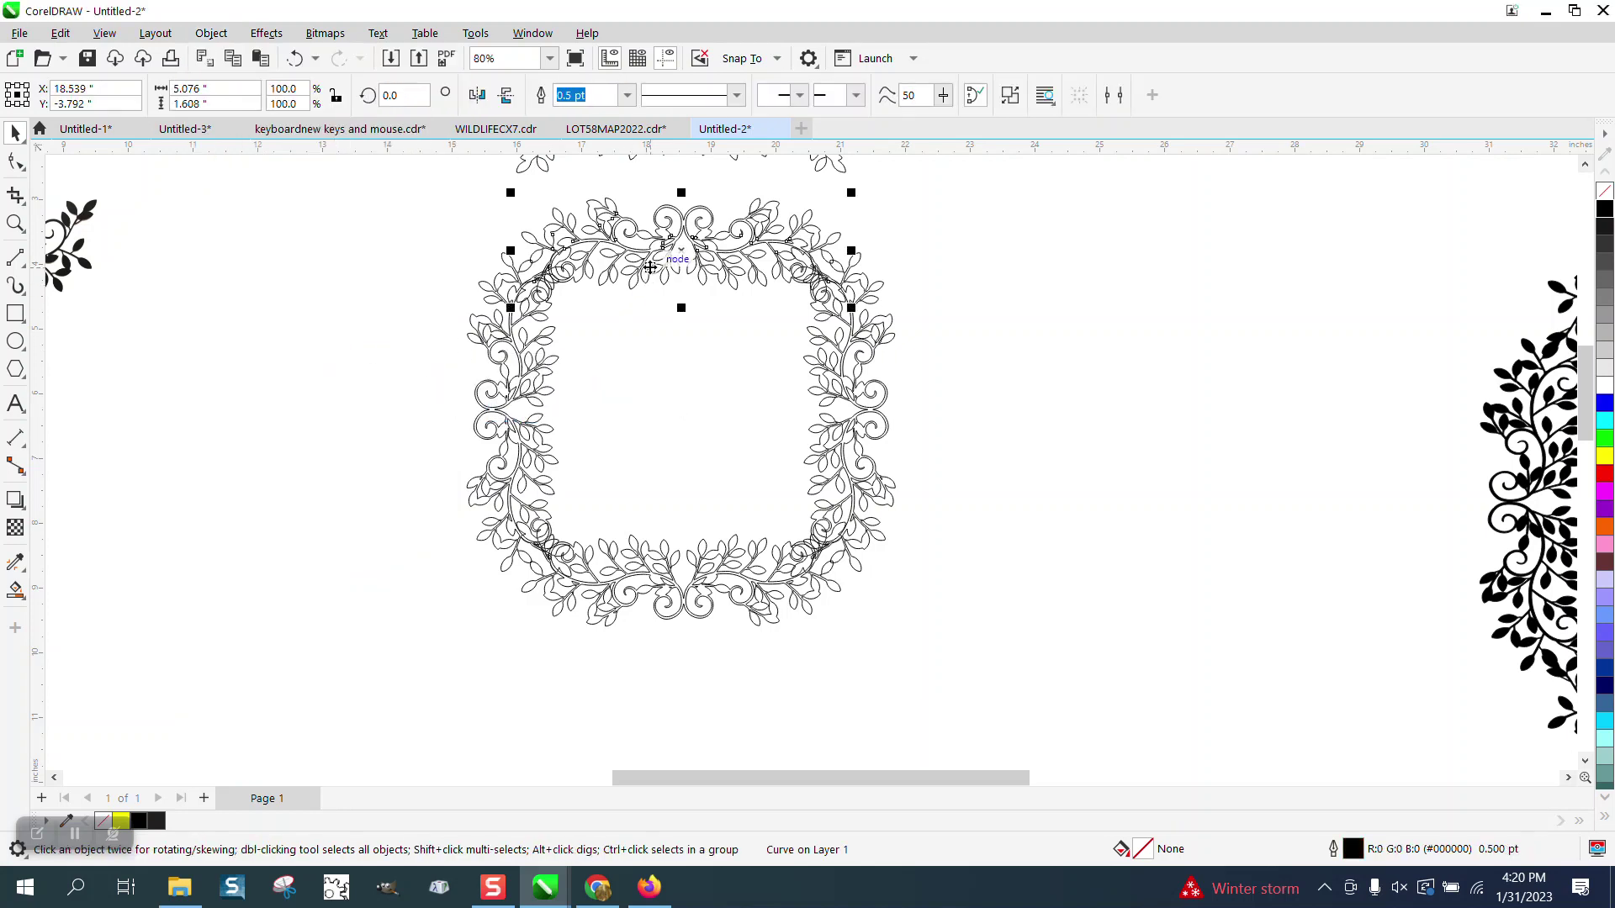
pyautogui.press('Up')
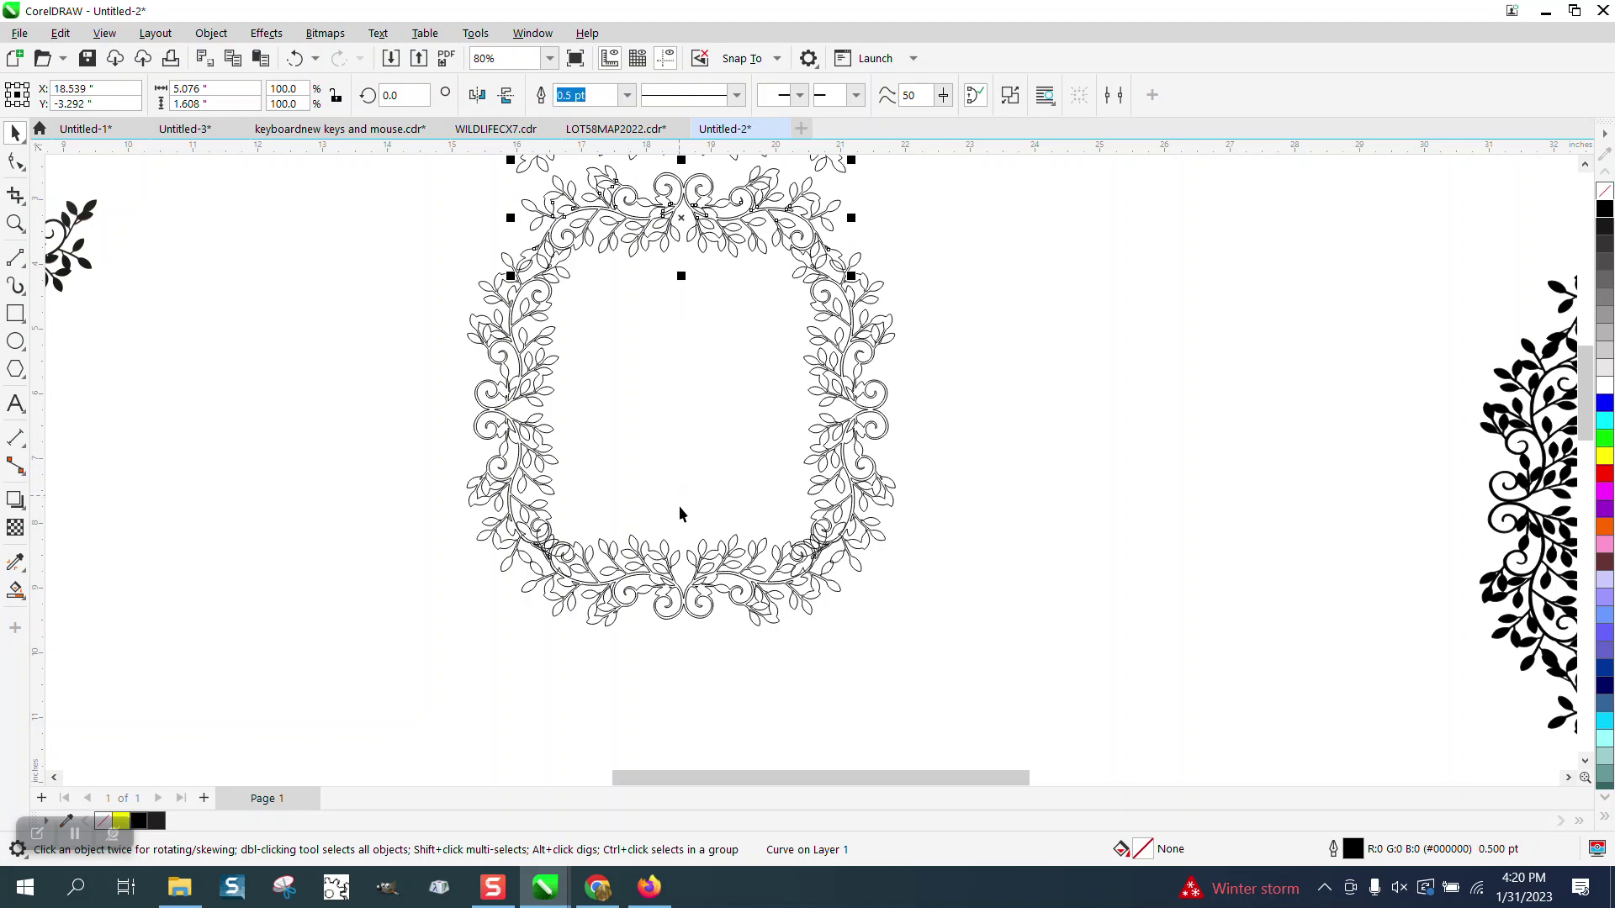
pyautogui.click(694, 551)
pyautogui.click(707, 541)
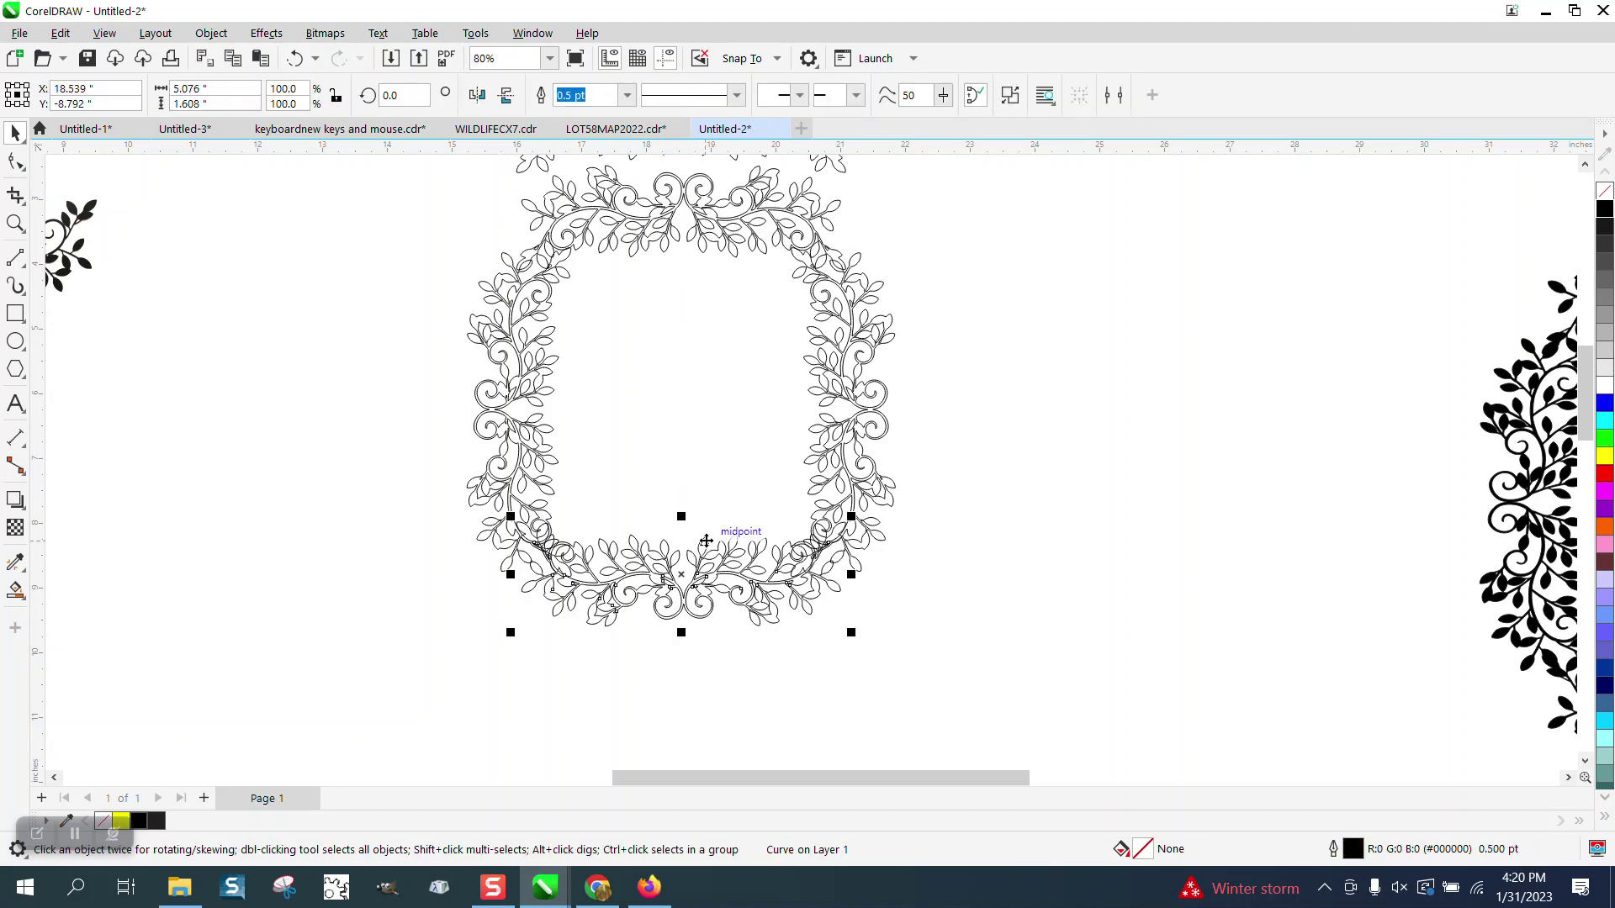
pyautogui.press('Down')
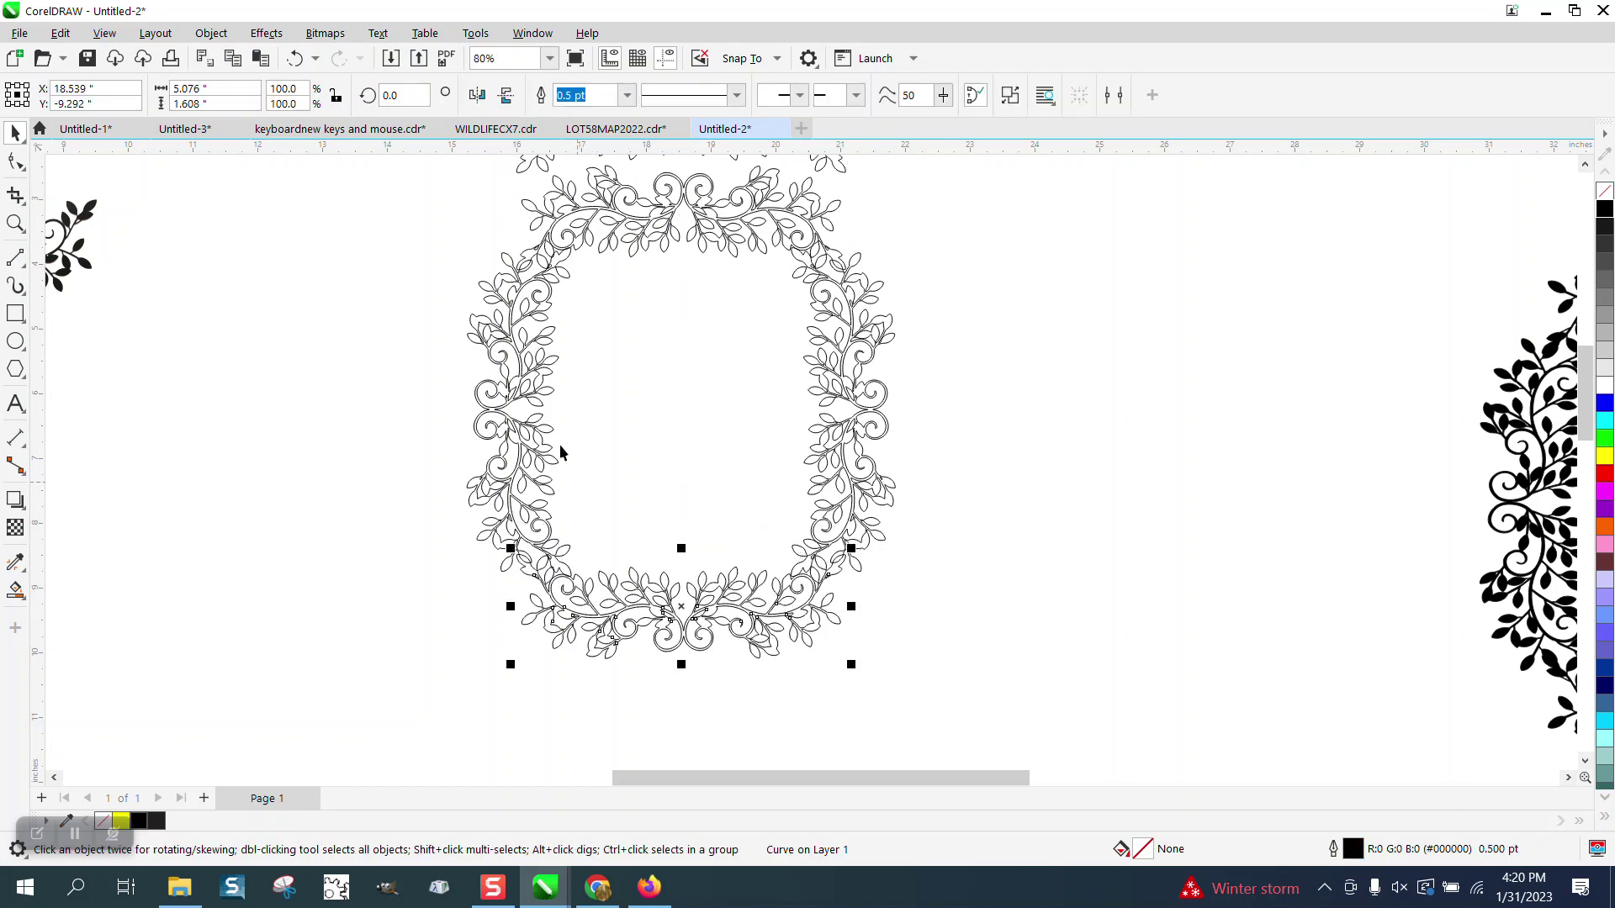
# Check the overlap at the frame's upper left corner and delete the spare outlined ornament above the frame
pyautogui.click(15, 220)
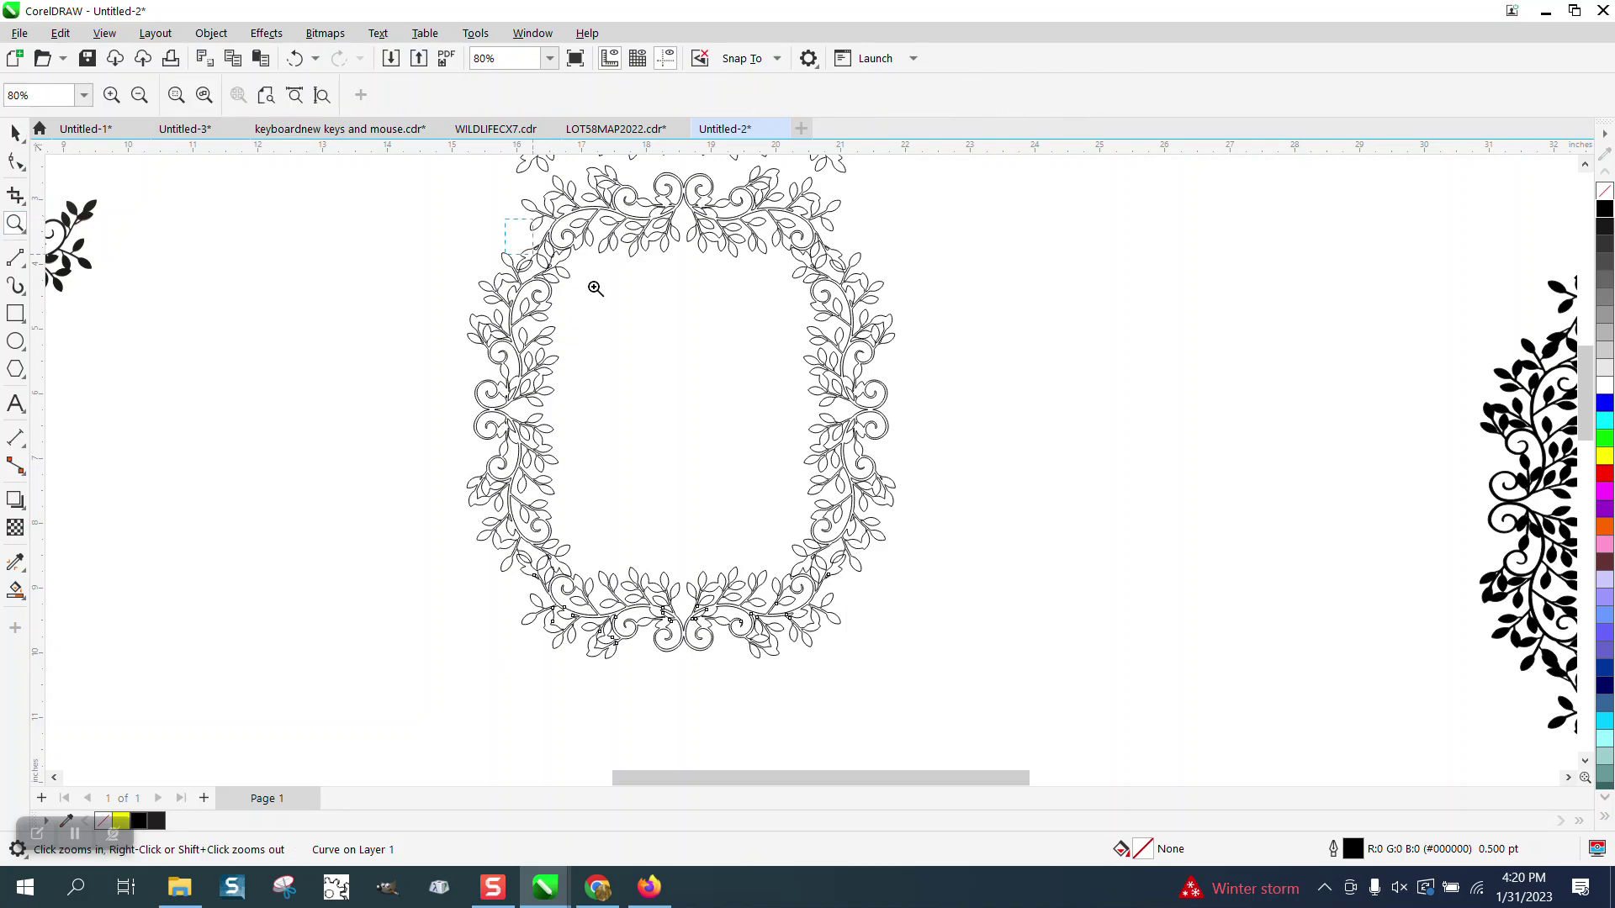
pyautogui.click(594, 289)
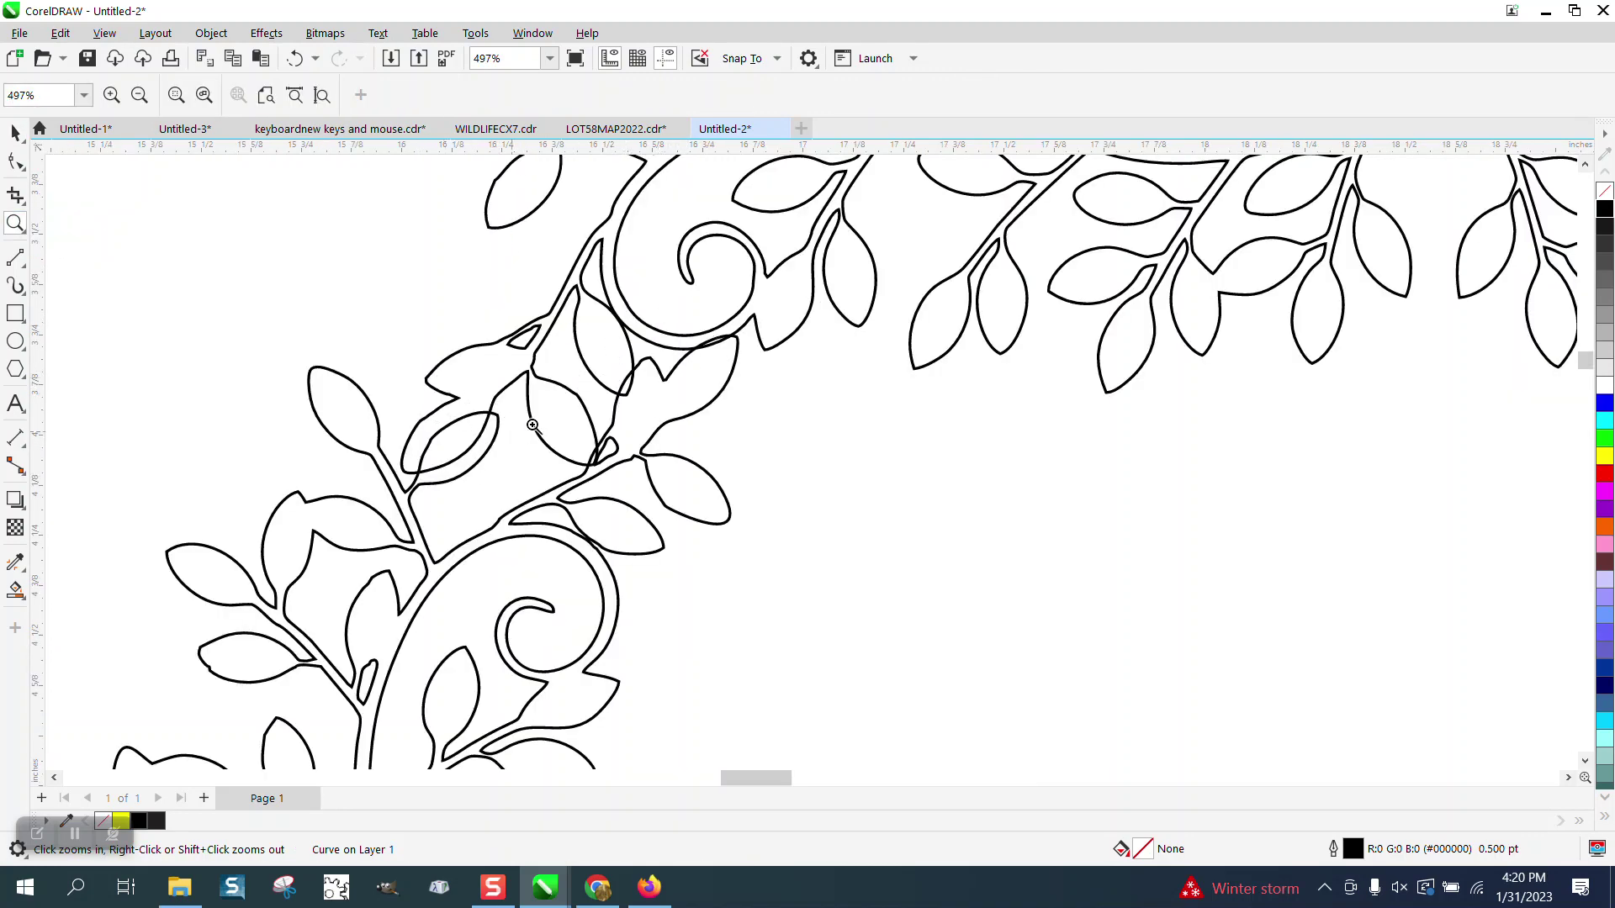
pyautogui.scroll(-2, 350, 279)
pyautogui.scroll(-2, 351, 274)
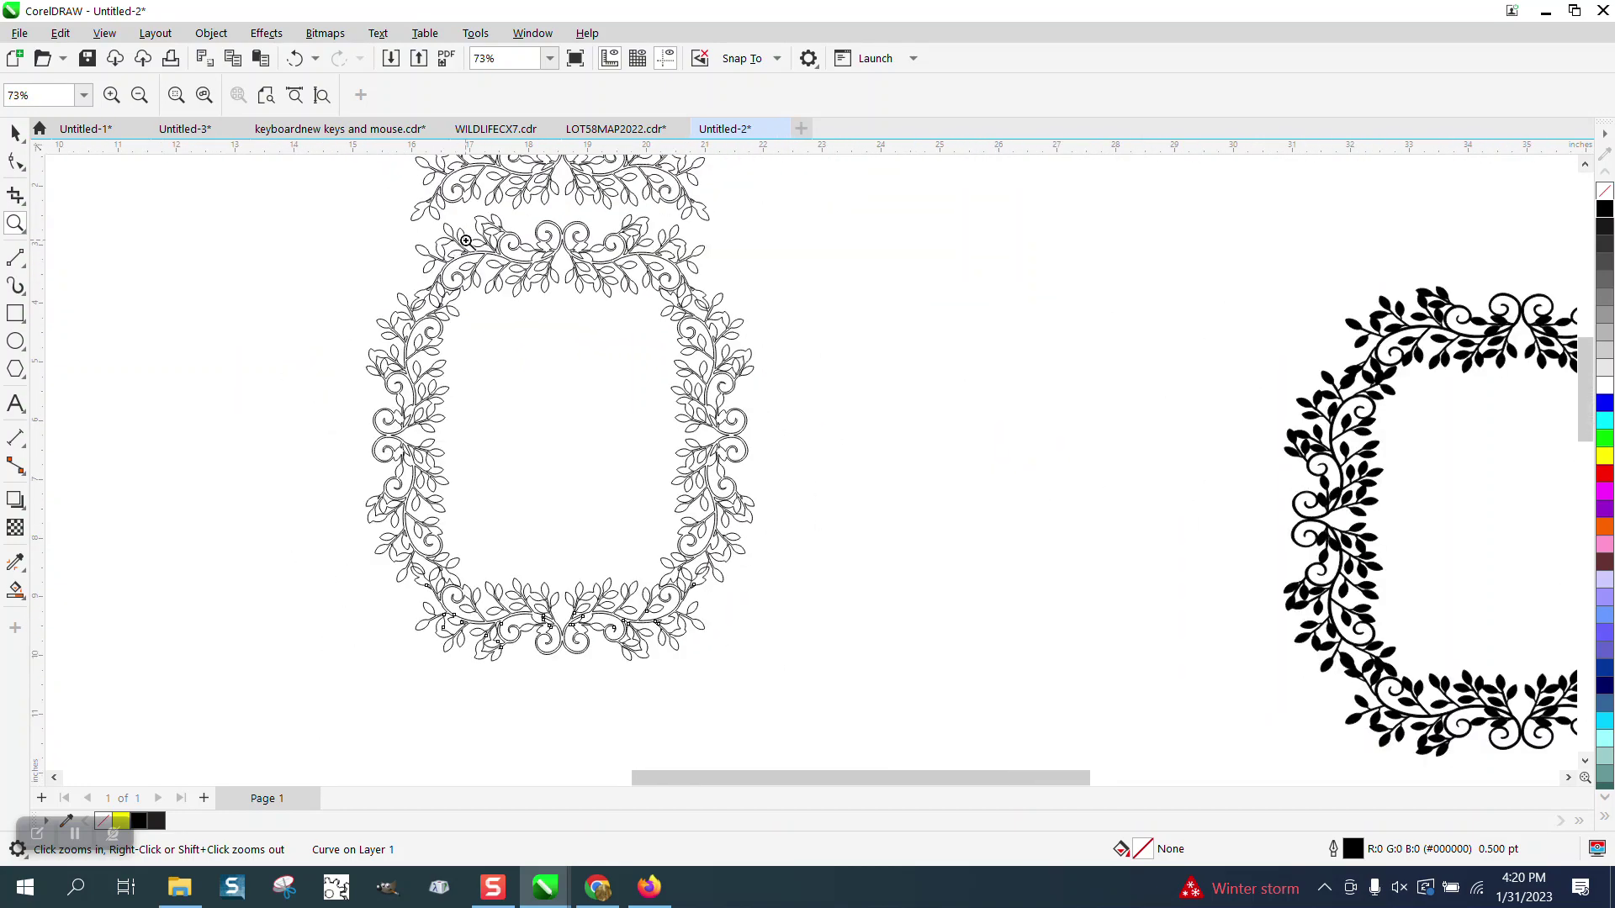
pyautogui.click(16, 132)
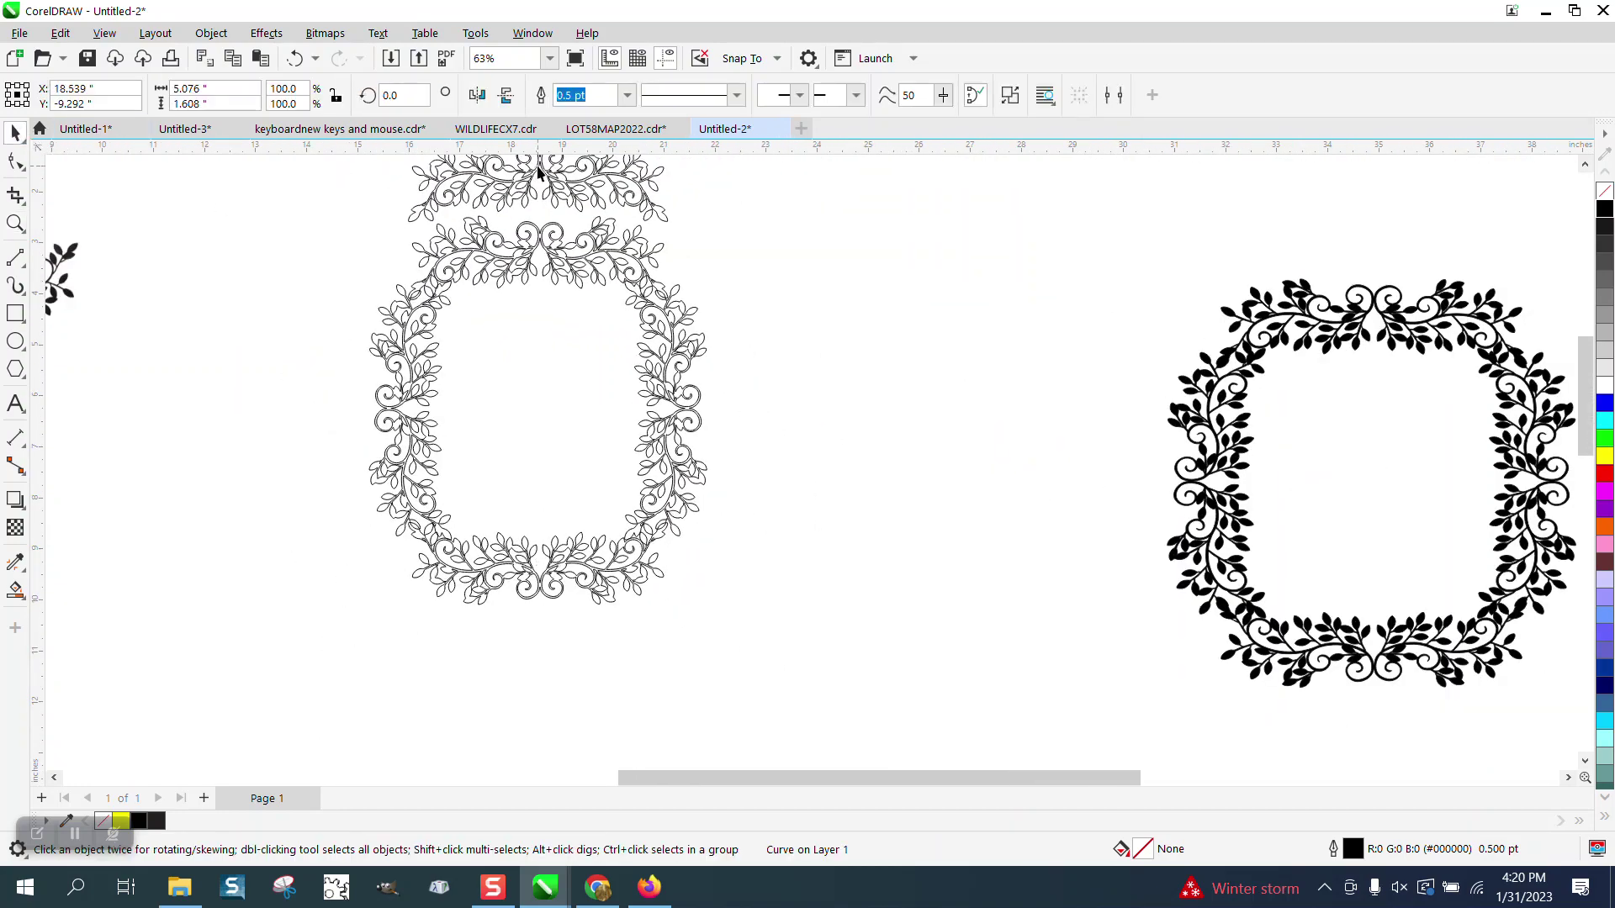
pyautogui.click(541, 166)
pyautogui.press('Delete')
pyautogui.scroll(-1, 404, 190)
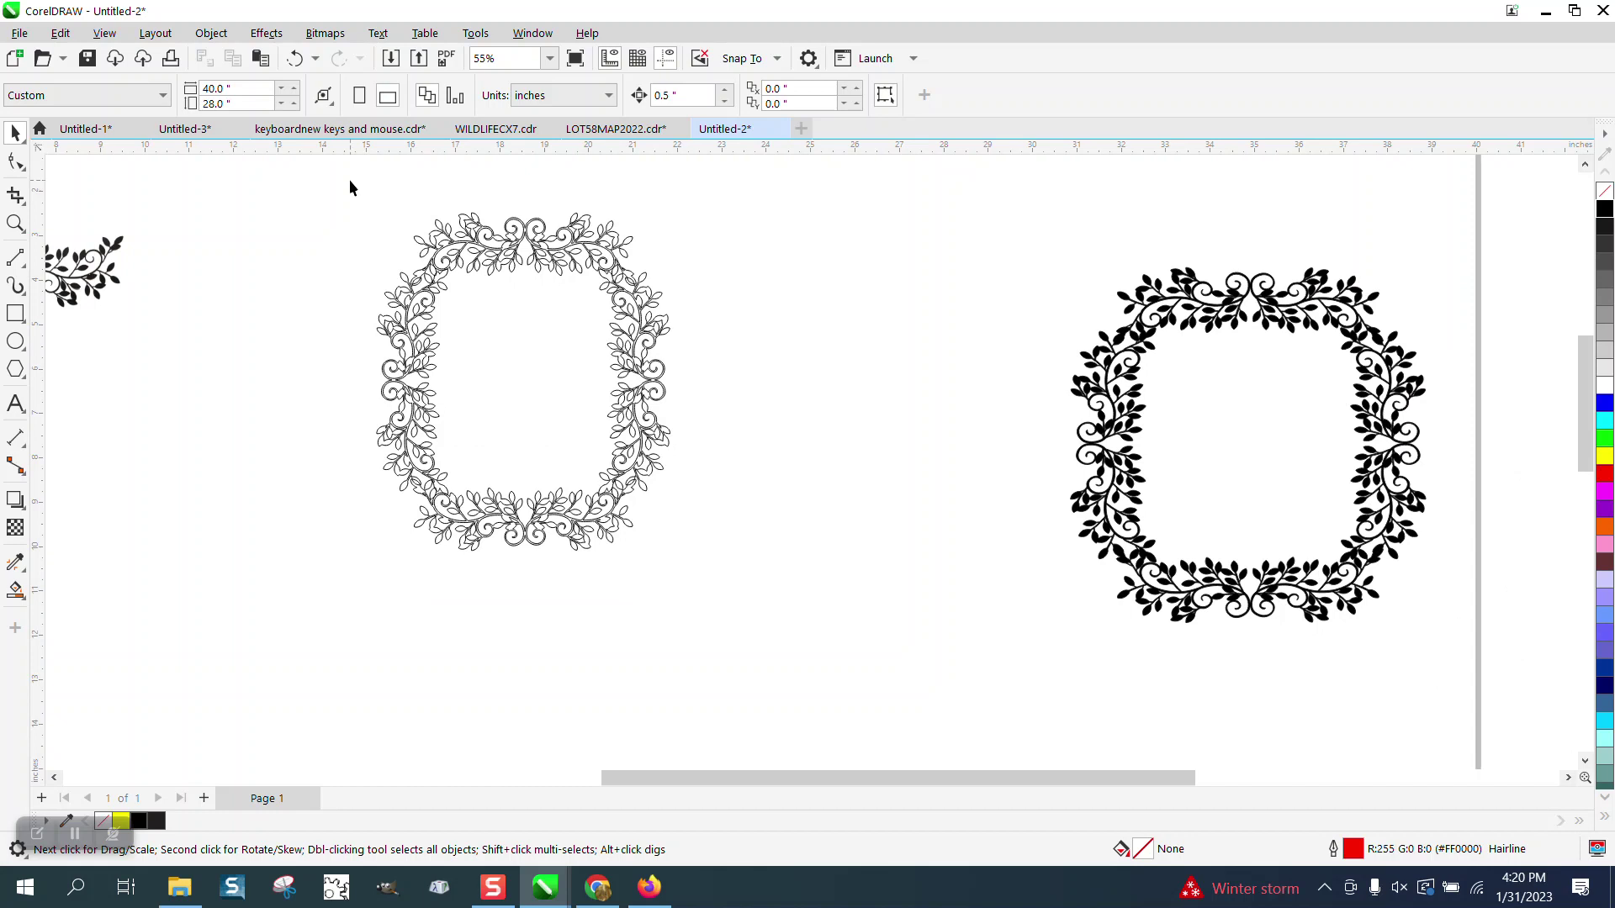
# Weld the frame's four ornaments together and smart-fill the welded shape with black and a 0.5 pt outline
pyautogui.moveTo(797, 570); pyautogui.dragTo(799, 556)
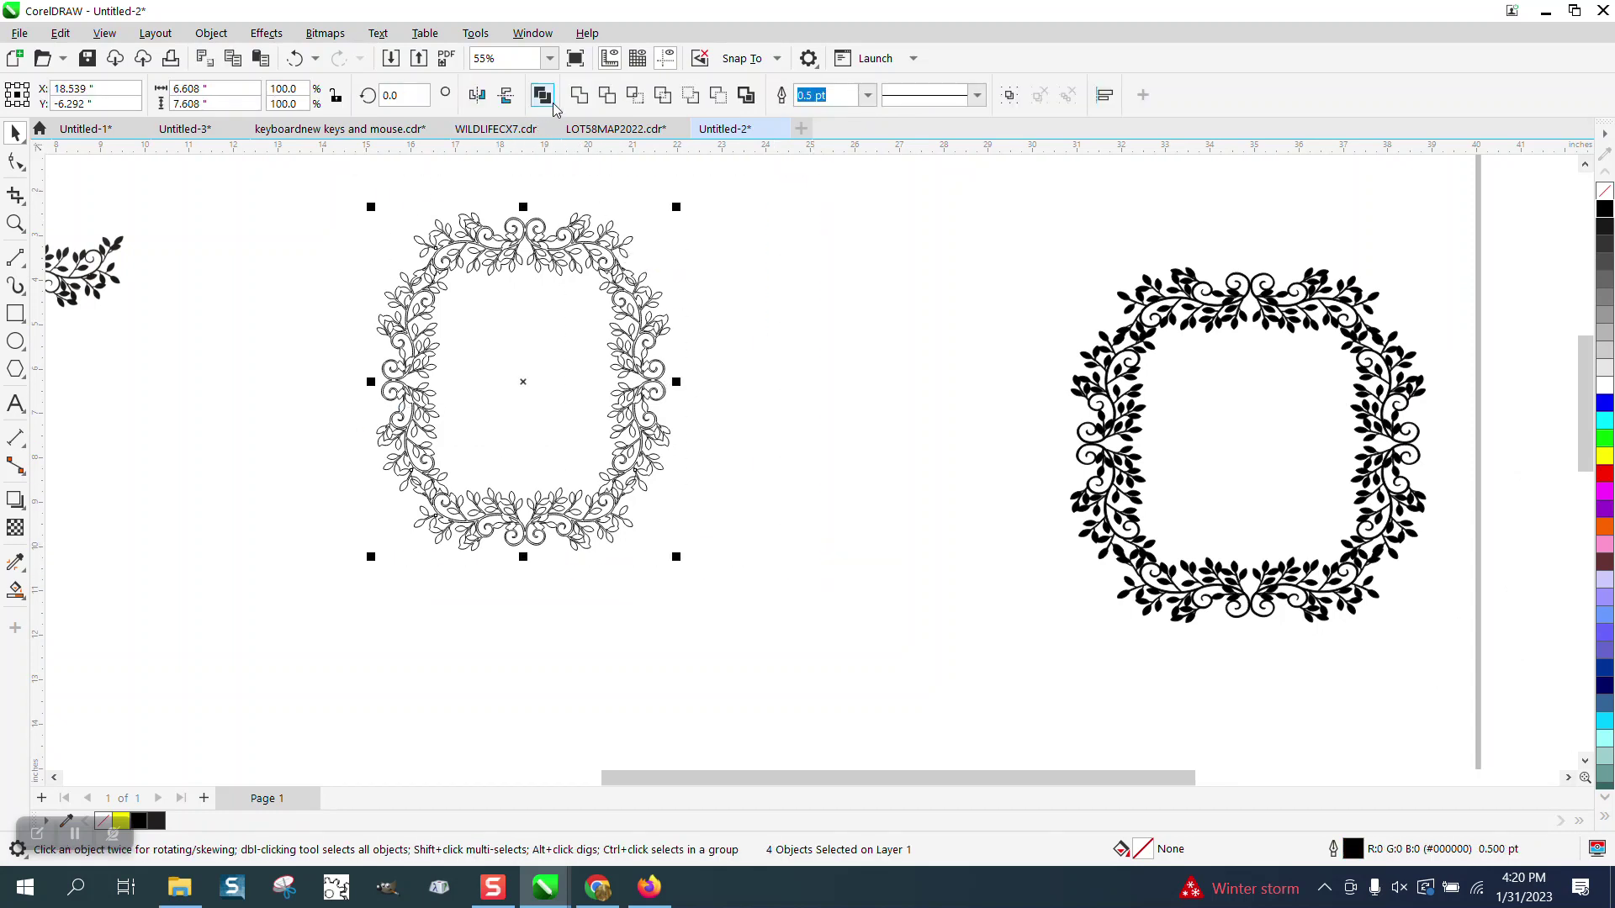
pyautogui.click(578, 97)
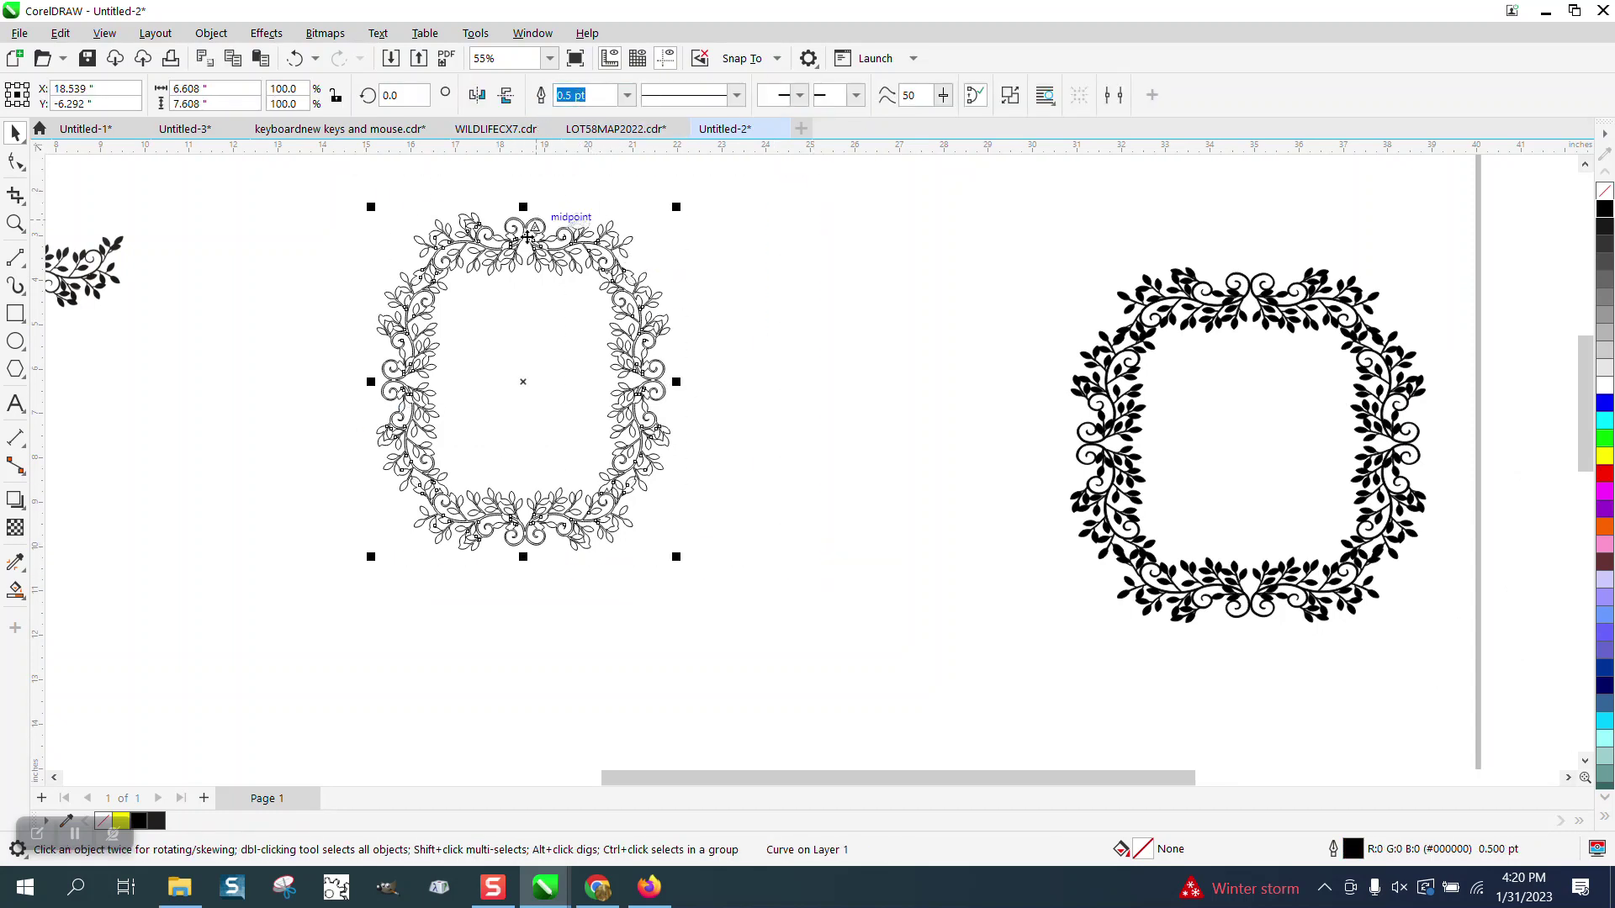
pyautogui.click(15, 223)
pyautogui.moveTo(386, 201); pyautogui.dragTo(668, 305)
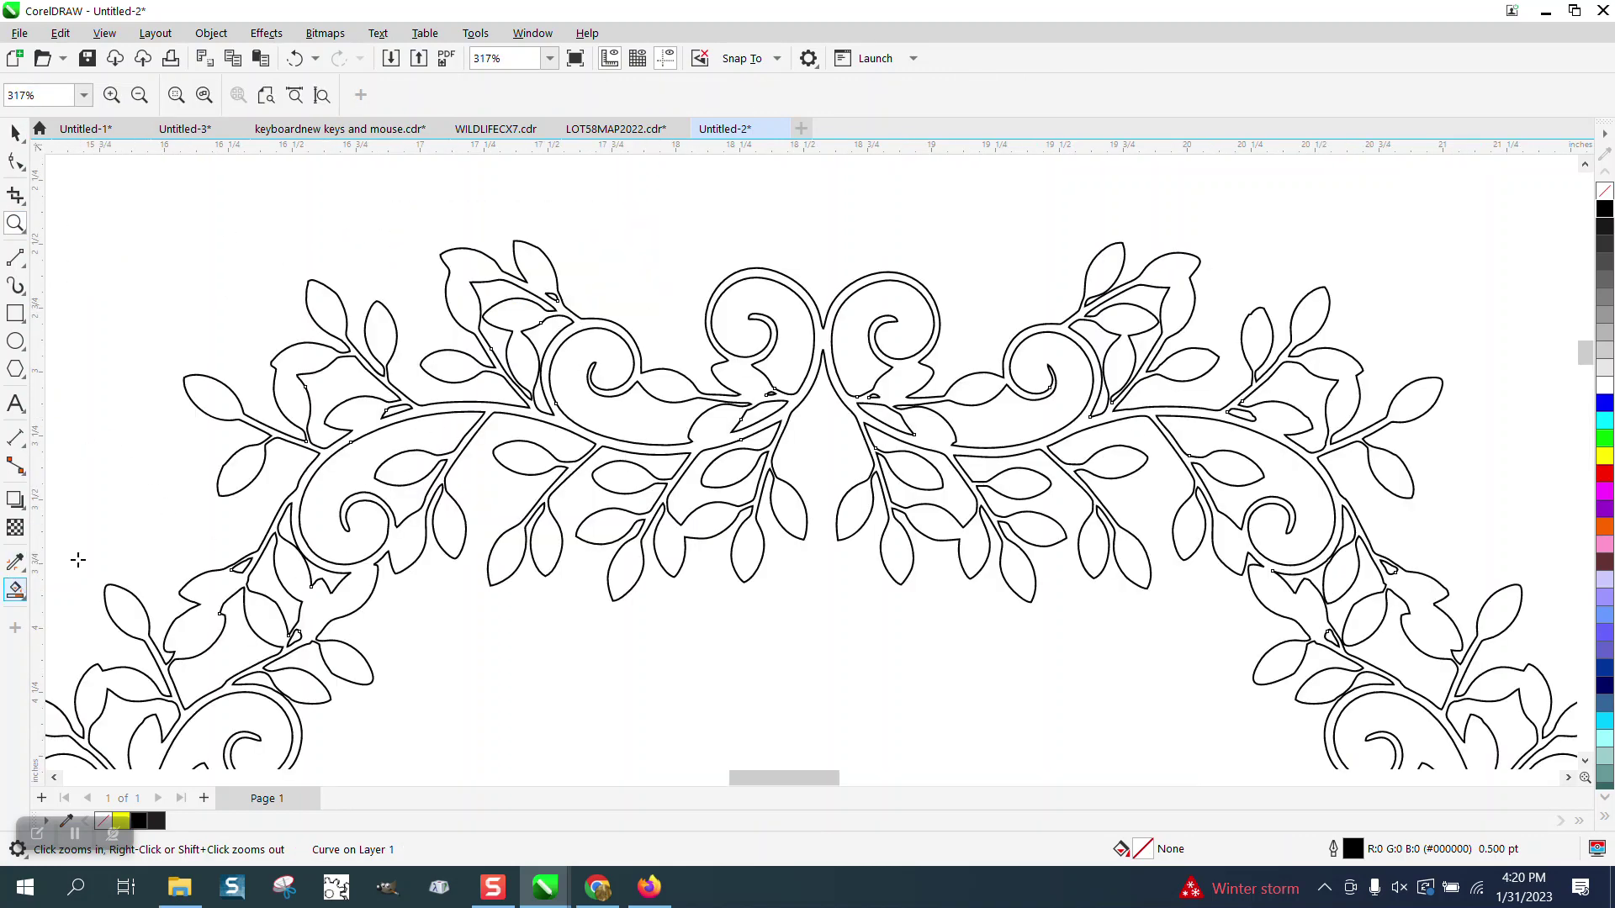
pyautogui.click(16, 589)
pyautogui.click(383, 328)
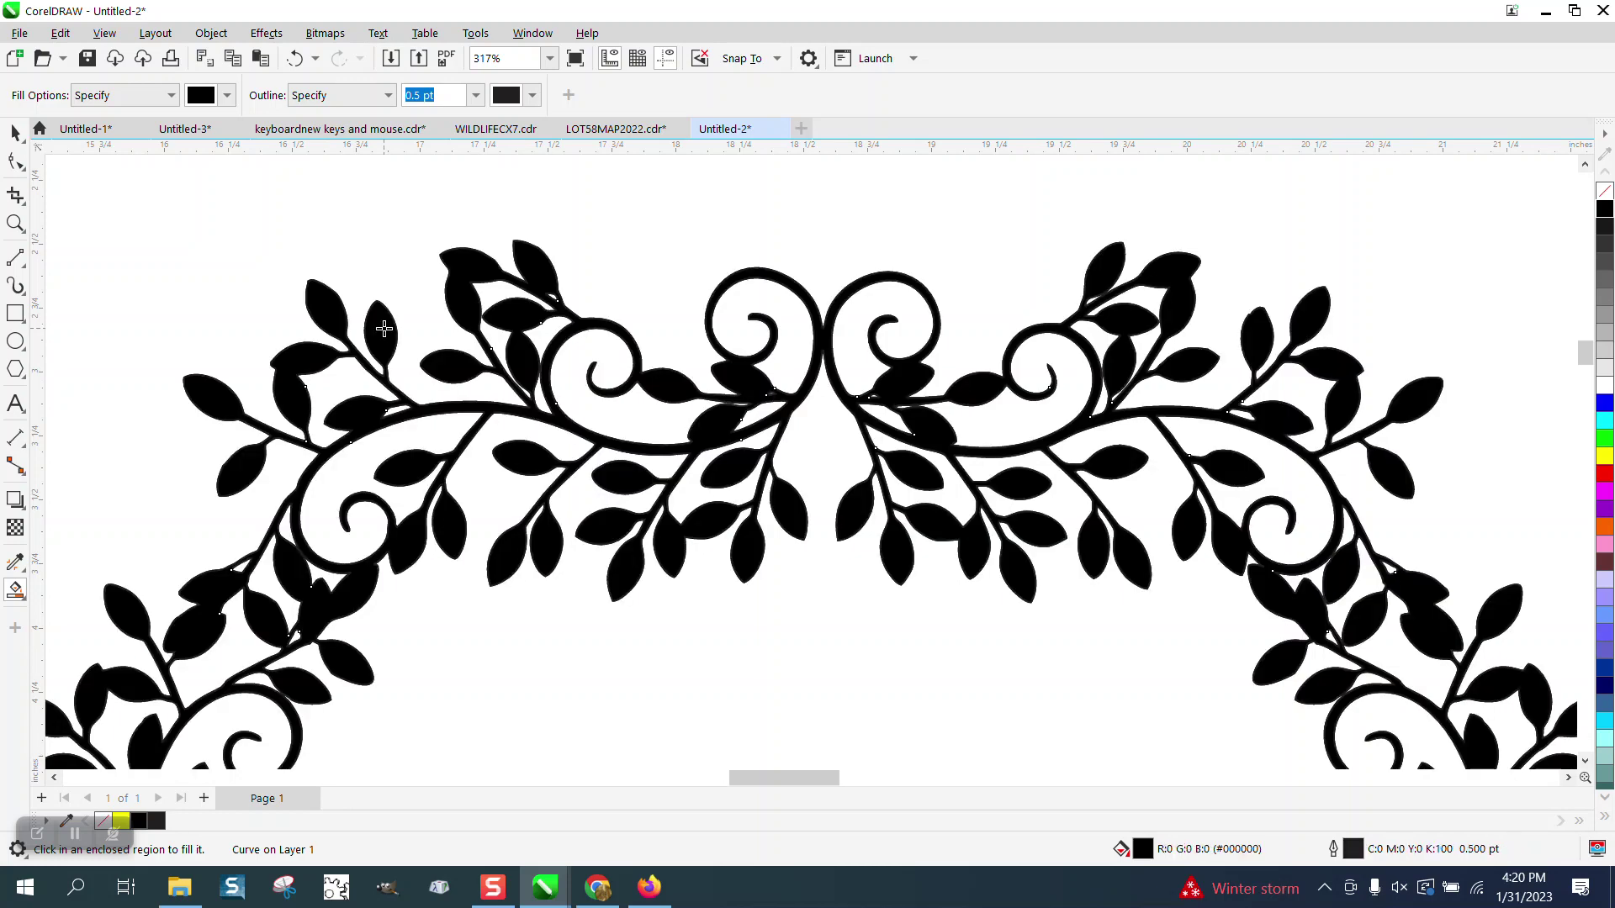
pyautogui.scroll(-3, 375, 267)
pyautogui.scroll(-1, 377, 257)
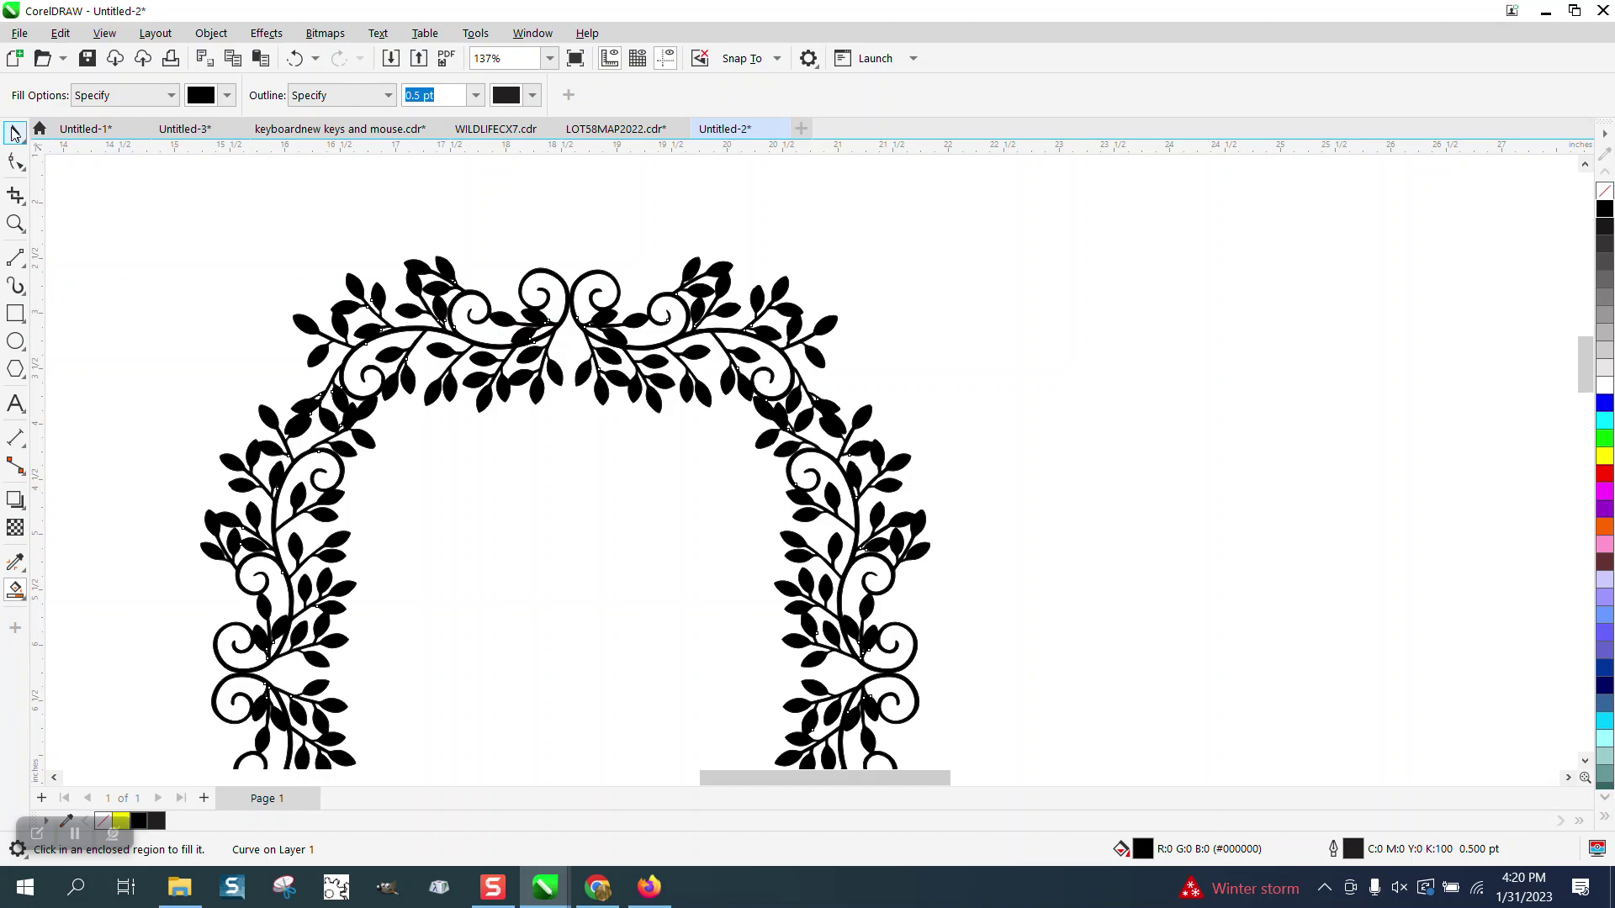
# Resize the black-filled frame to 8 inches high and 8 inches wide
pyautogui.click(16, 132)
pyautogui.scroll(-1, 476, 265)
pyautogui.scroll(-3, 475, 265)
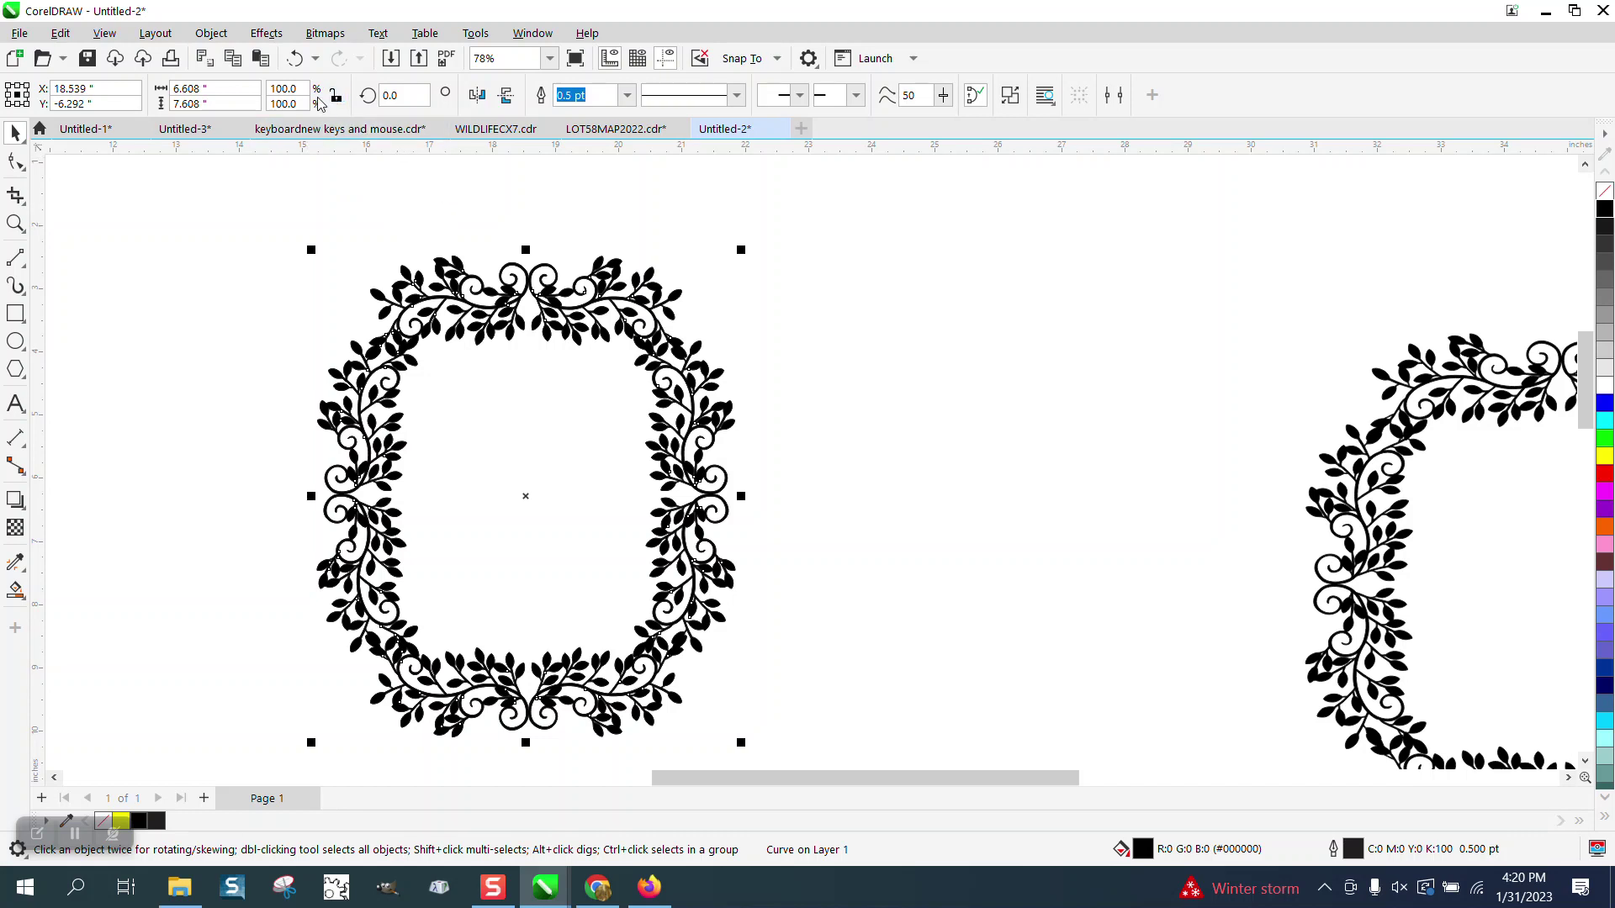
pyautogui.click(209, 103)
pyautogui.write('8')
pyautogui.press('Return')
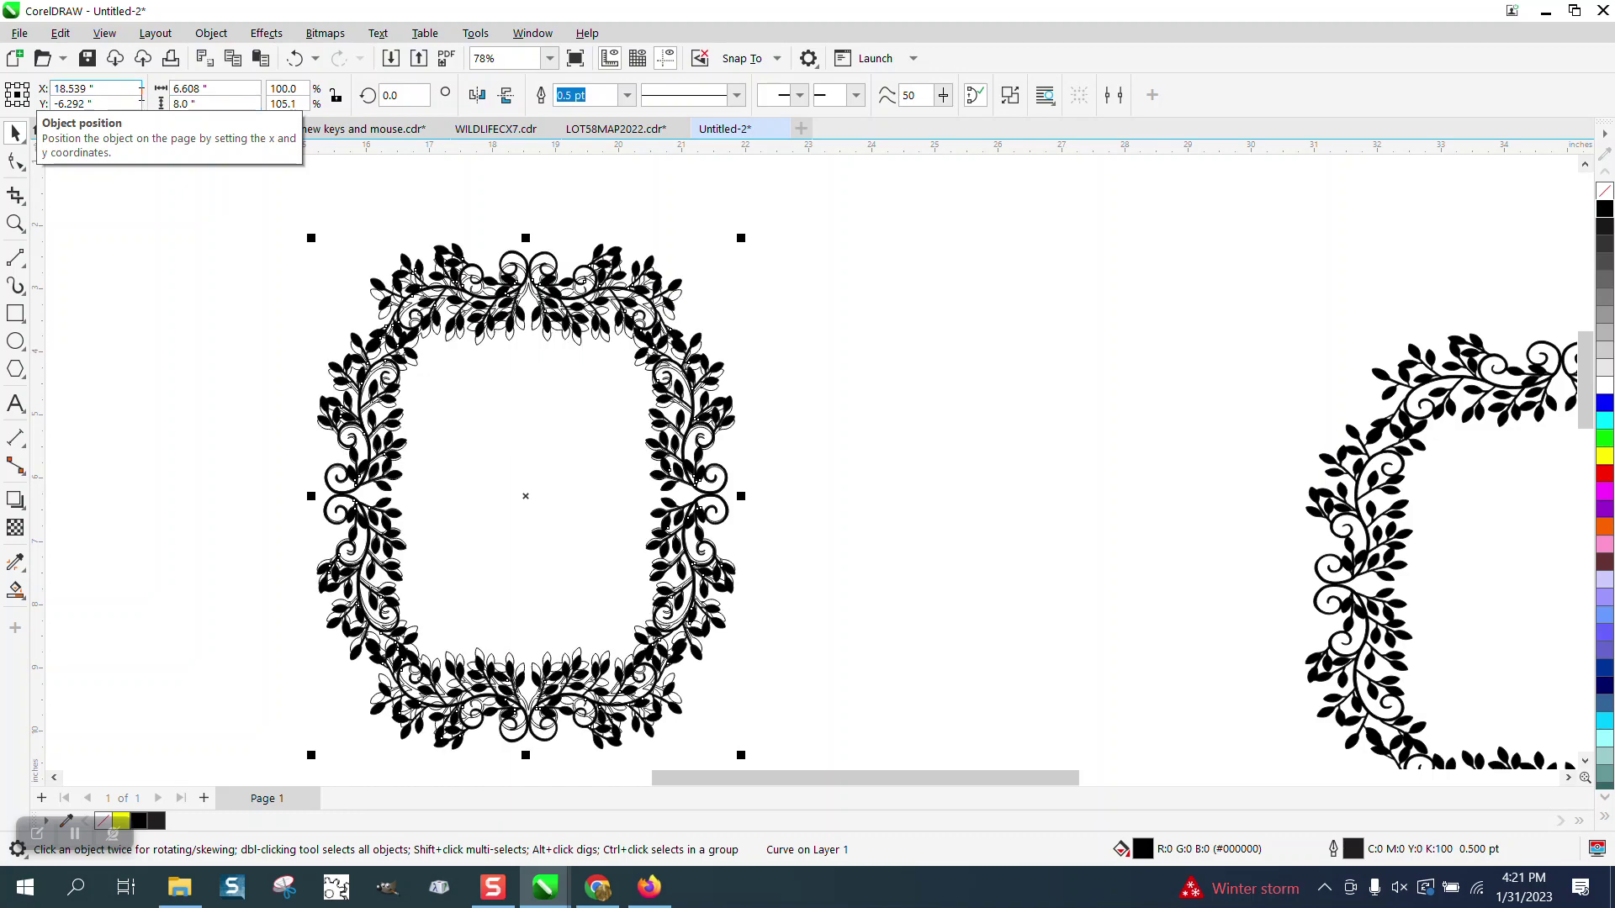
pyautogui.hotkey('shift', 'Tab')
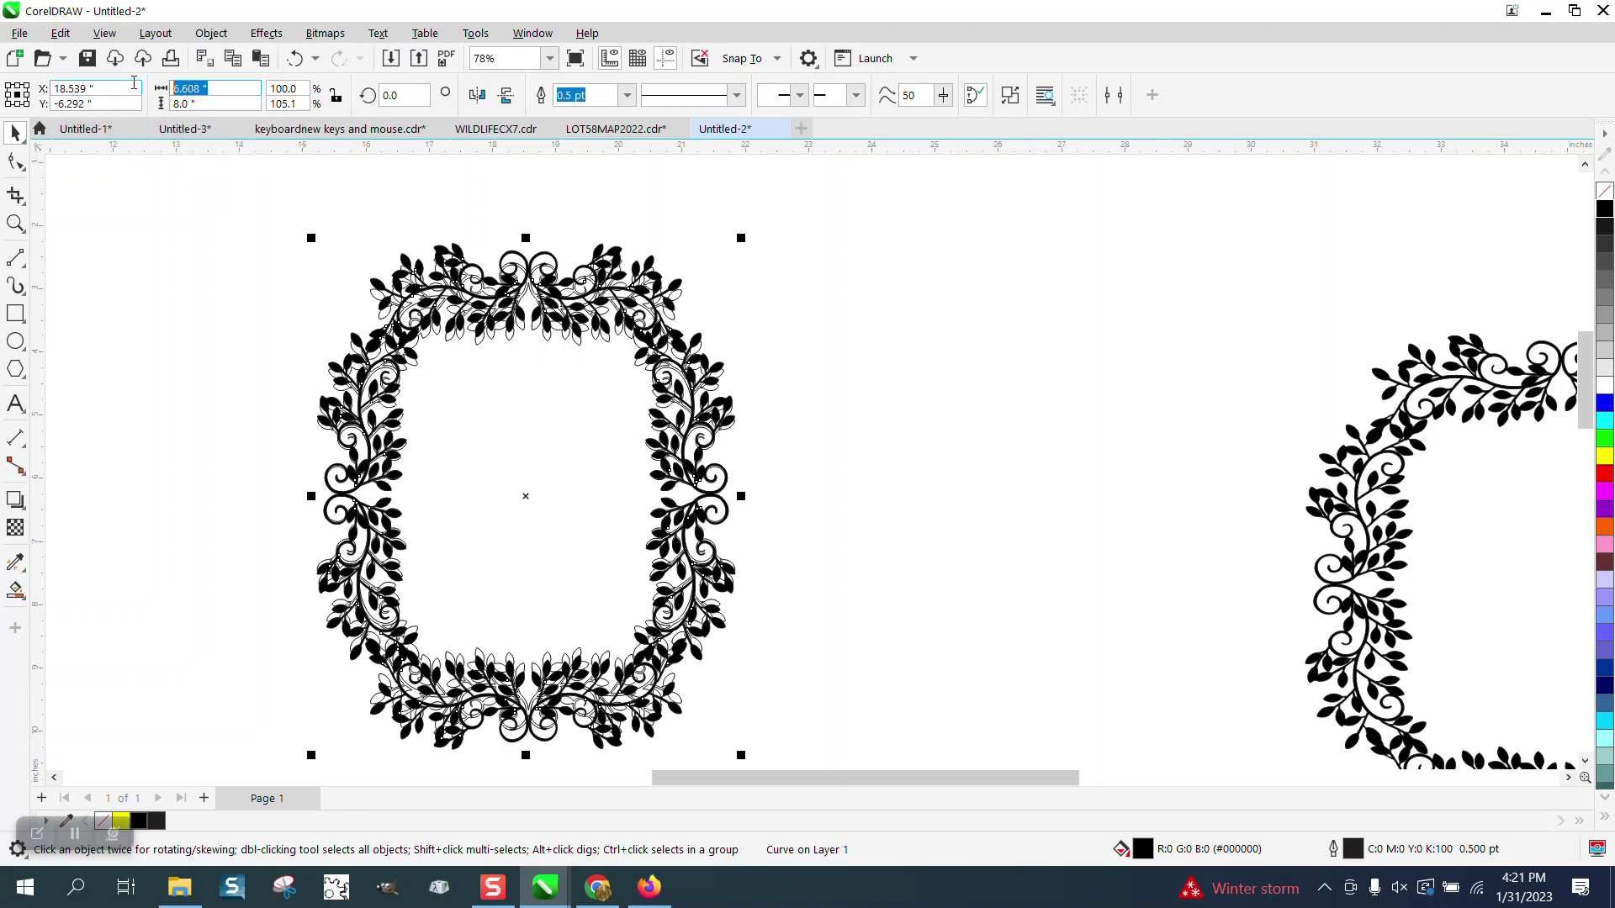
pyautogui.write('8')
pyautogui.press('Return')
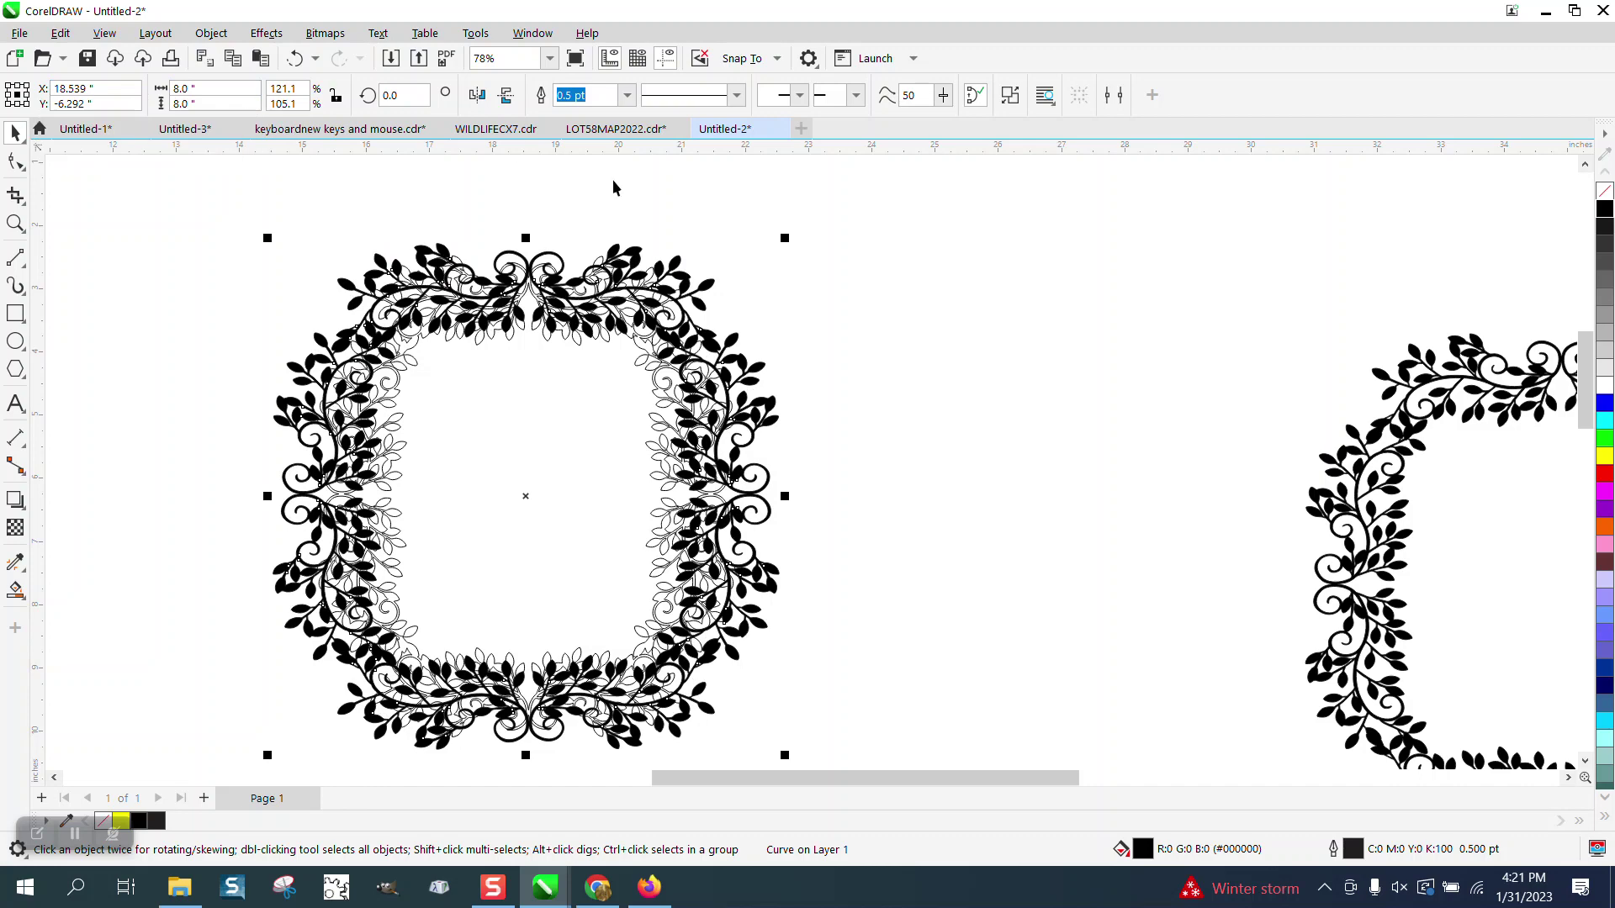
# Move the black frame off the outlined one, delete the outlined frame and place the black frame beside the existing black frame
pyautogui.scroll(-2, 749, 302)
pyautogui.moveTo(729, 290); pyautogui.dragTo(1052, 290)
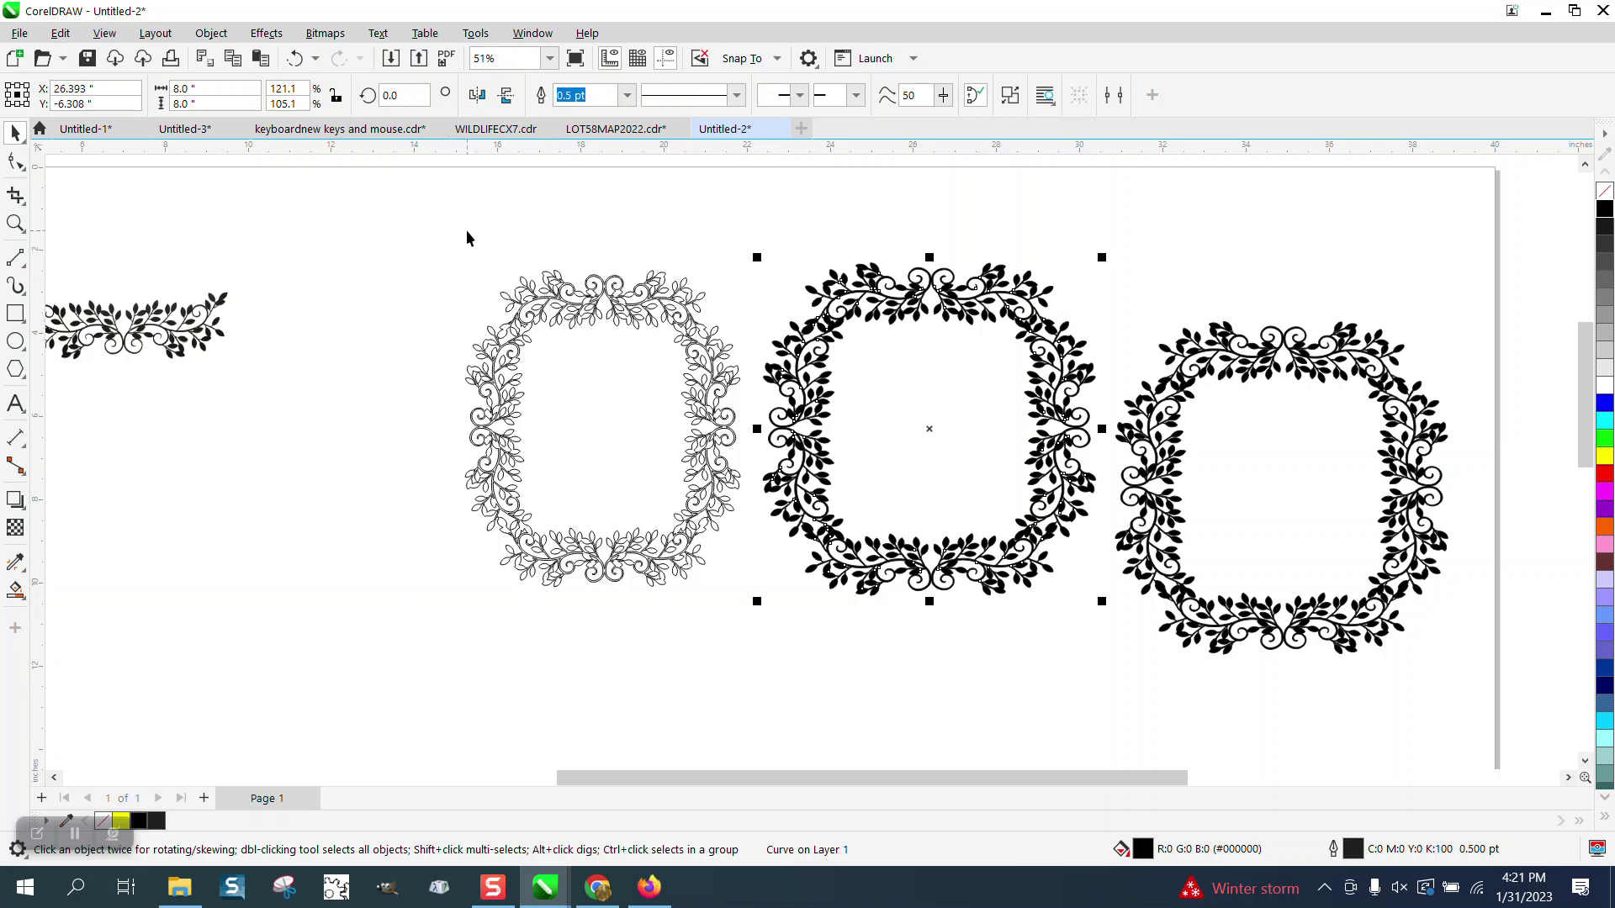
pyautogui.click(467, 388)
pyautogui.press('Delete')
pyautogui.moveTo(1057, 394); pyautogui.dragTo(1074, 455)
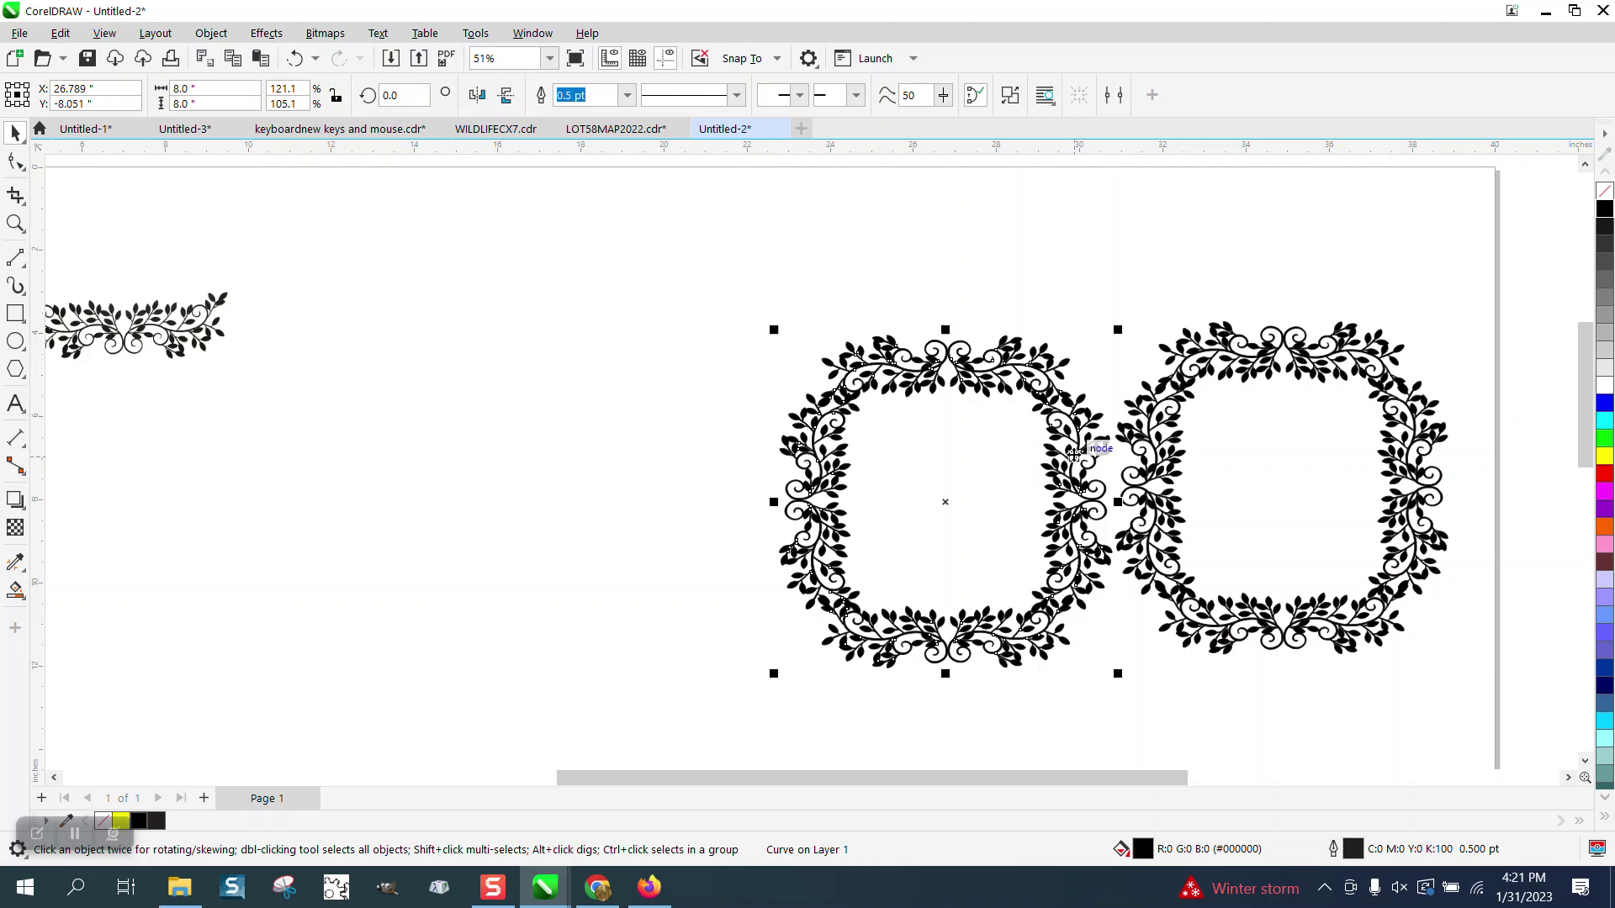
# Examine the leaves and stems up close where the adjacent upper corners of the two black frames meet
pyautogui.click(17, 221)
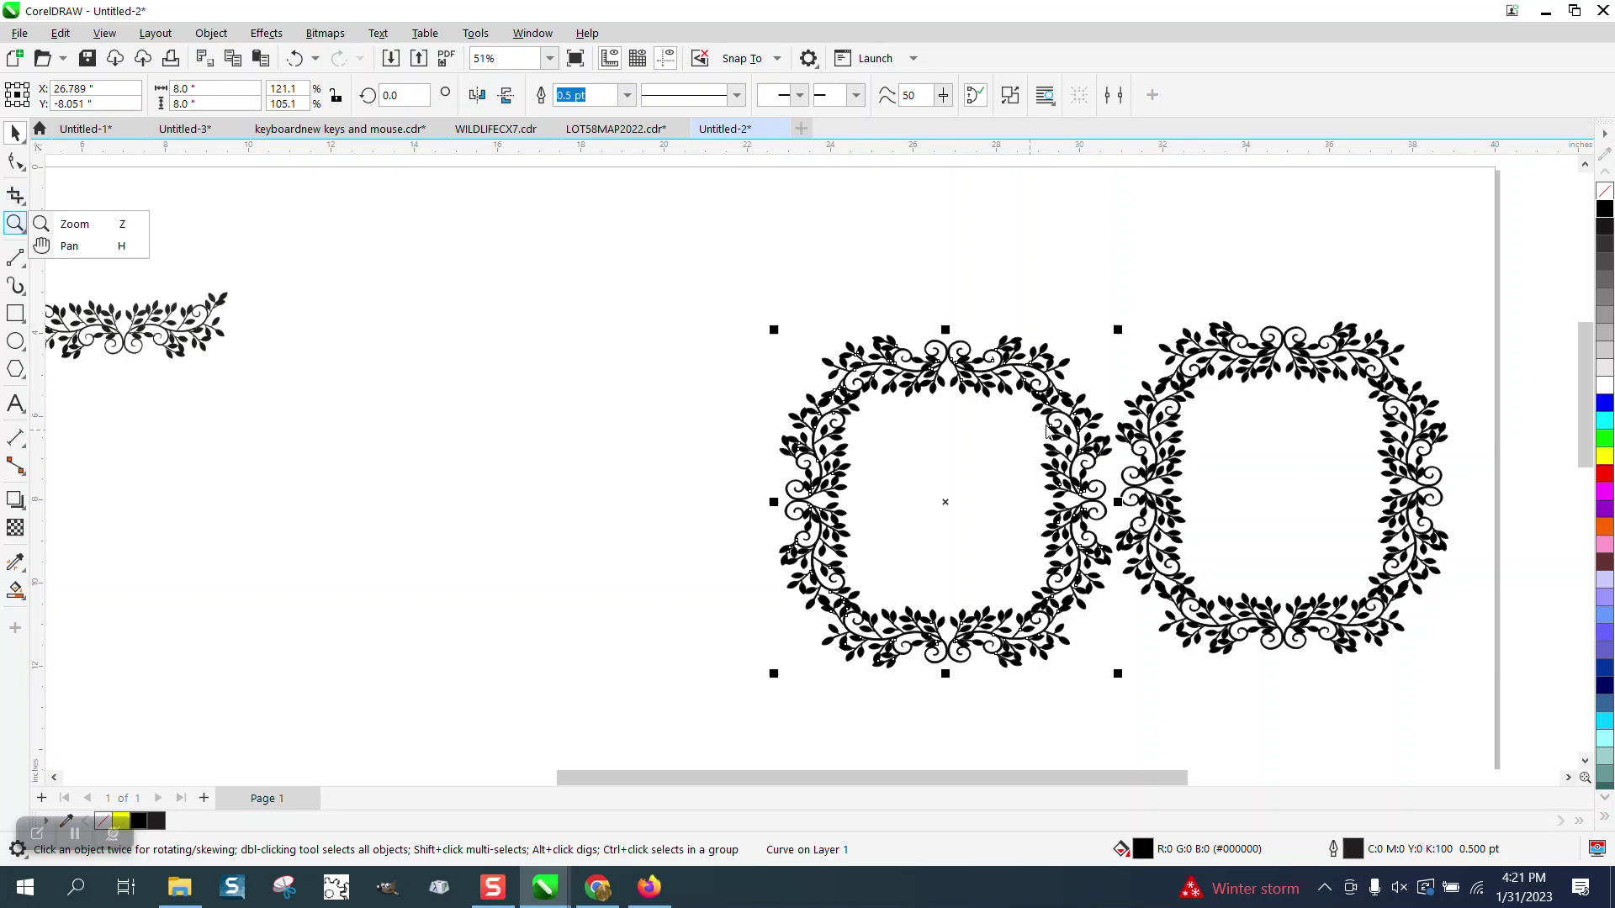
pyautogui.click(84, 226)
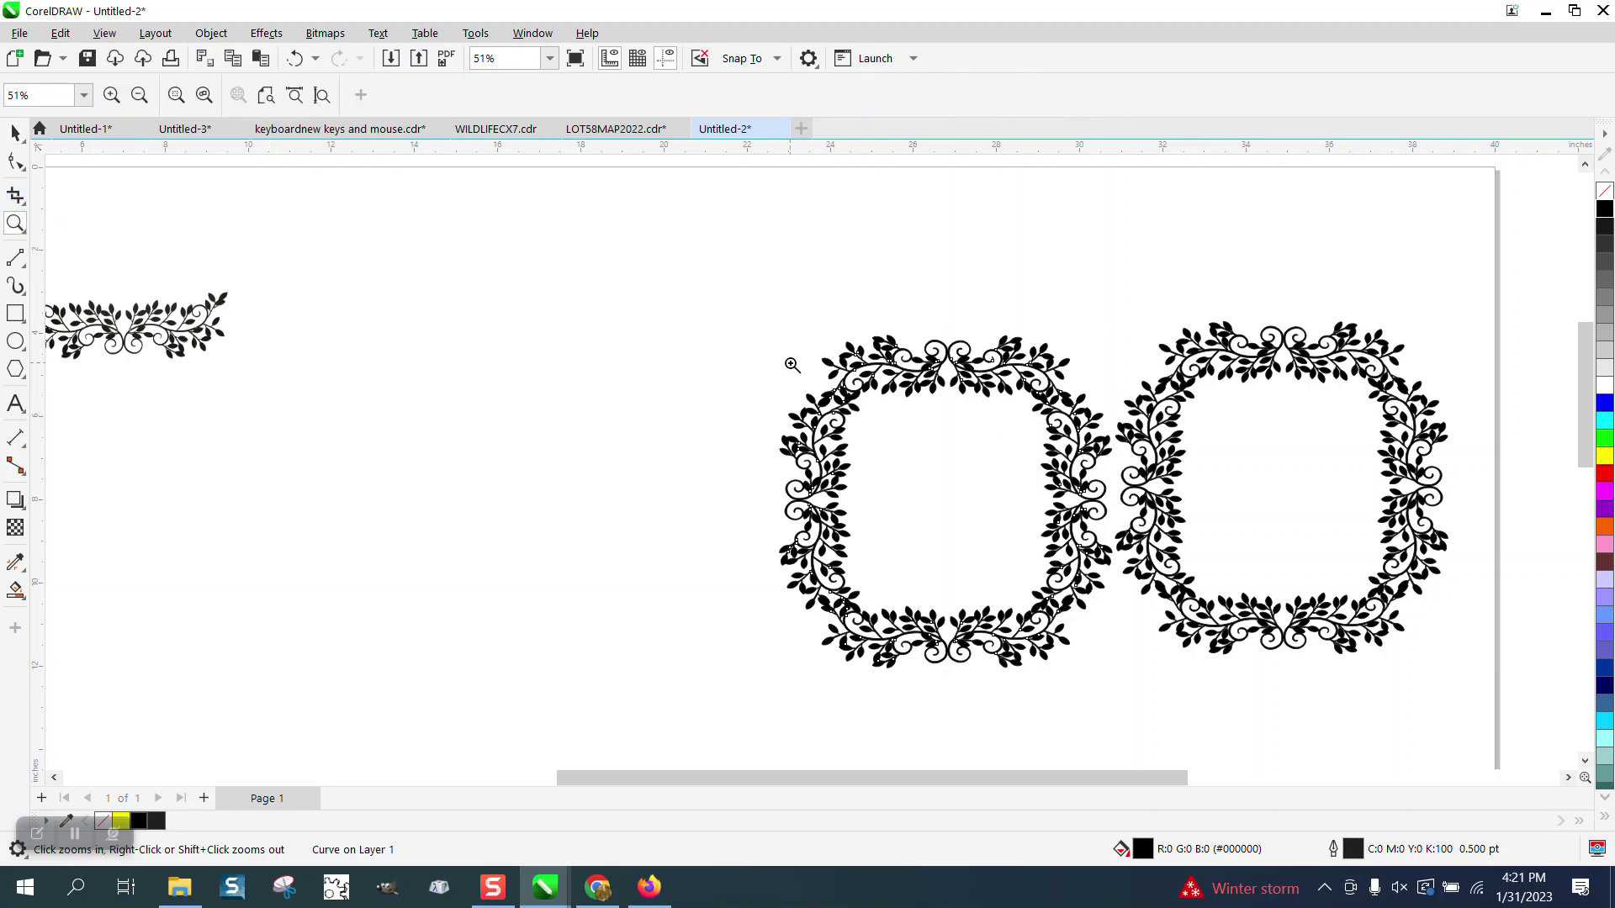
pyautogui.moveTo(1020, 347); pyautogui.dragTo(1175, 436)
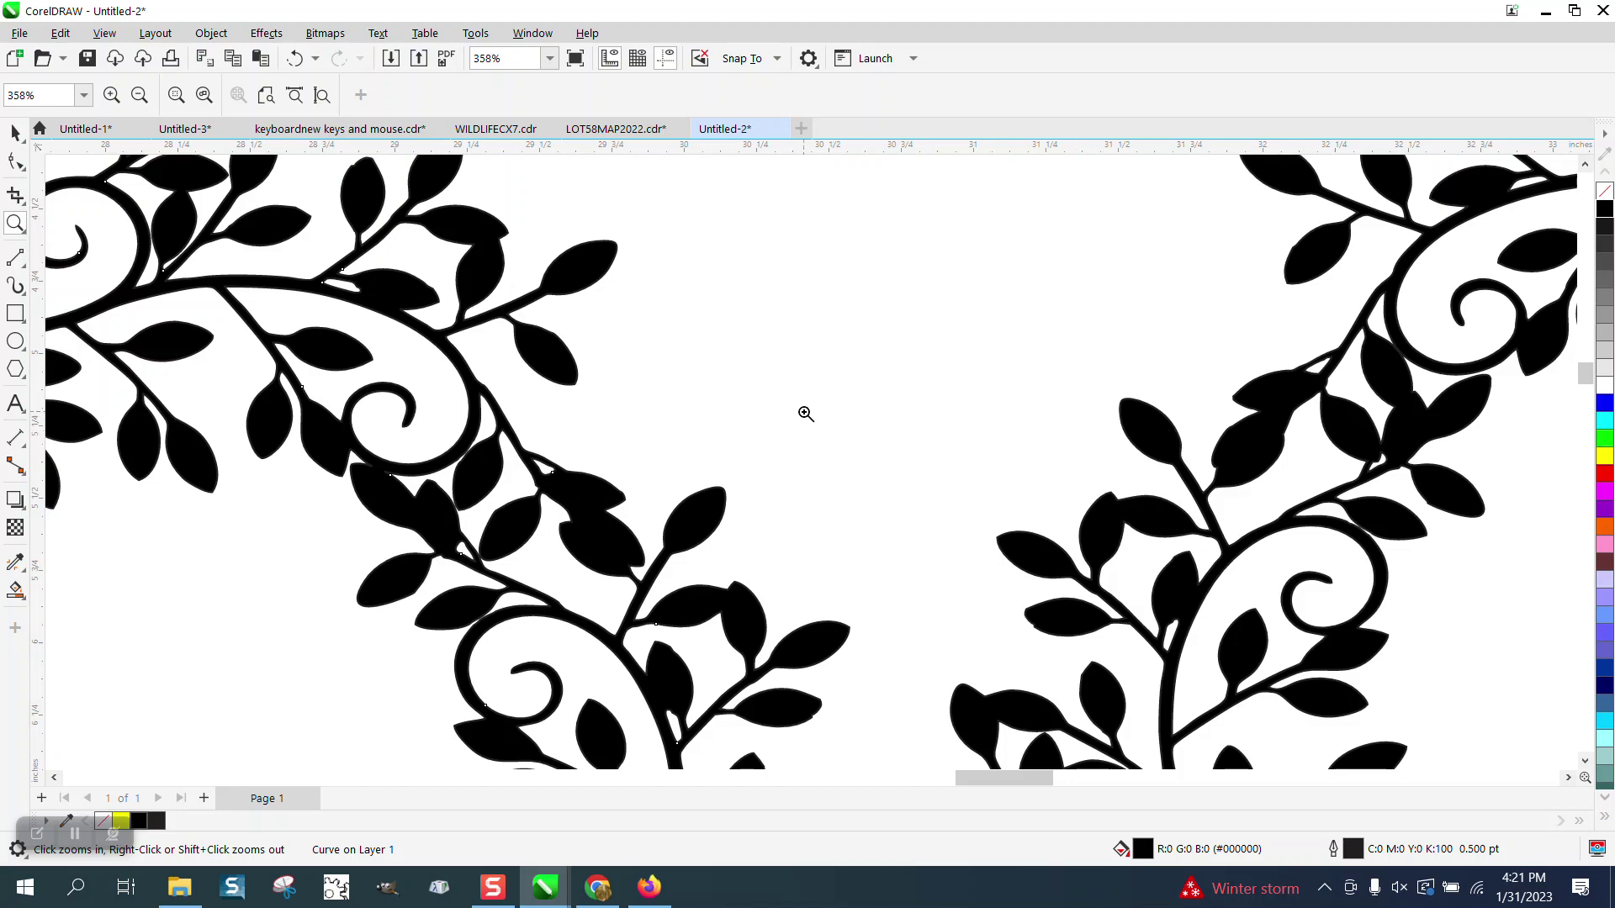
pyautogui.scroll(-4, 793, 412)
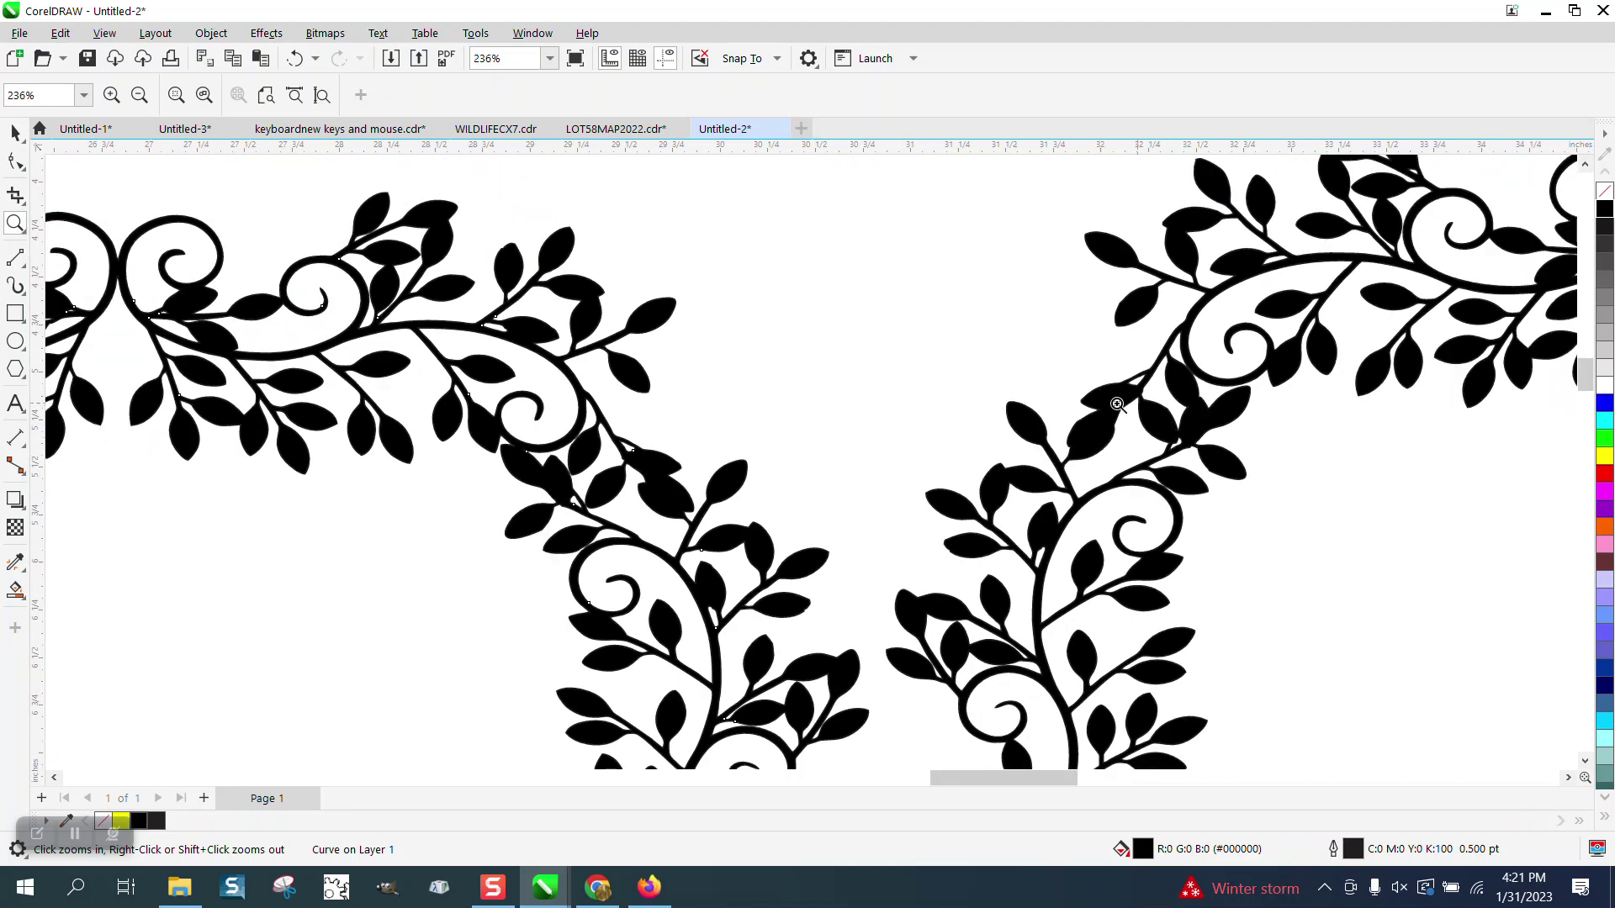
pyautogui.scroll(-3, 1080, 389)
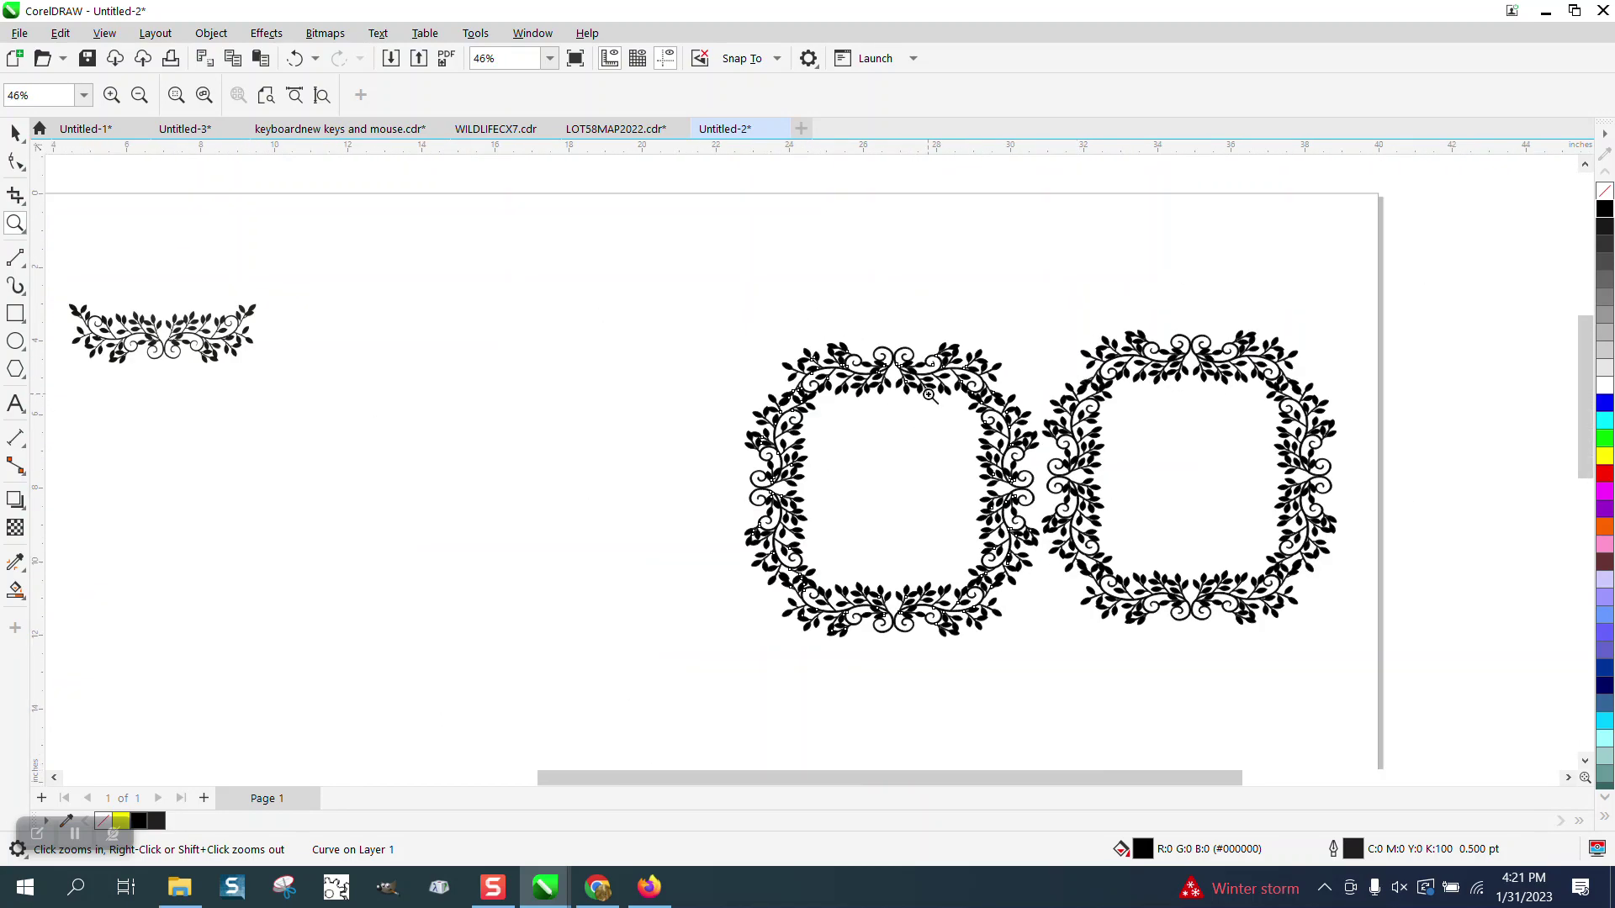
pyautogui.scroll(-1, 454, 324)
pyautogui.scroll(-1, 454, 324)
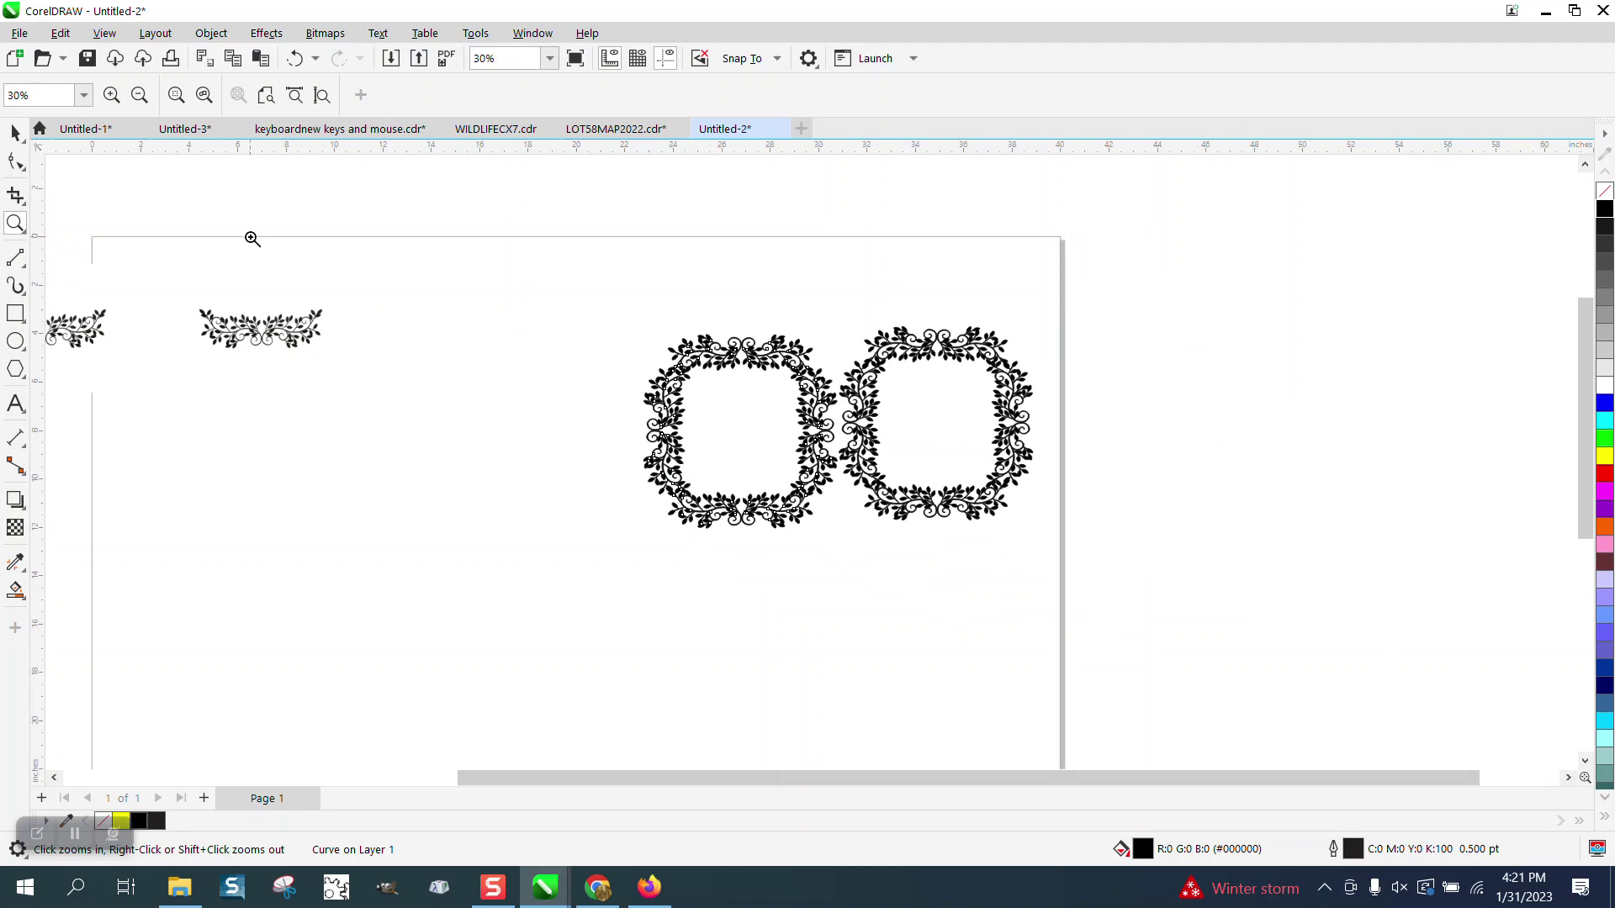
# Draw a rectangle about 20 inches wide and 9.8 inches high around both black frames and fill it with yellow
pyautogui.click(15, 313)
pyautogui.moveTo(626, 312); pyautogui.dragTo(1110, 551)
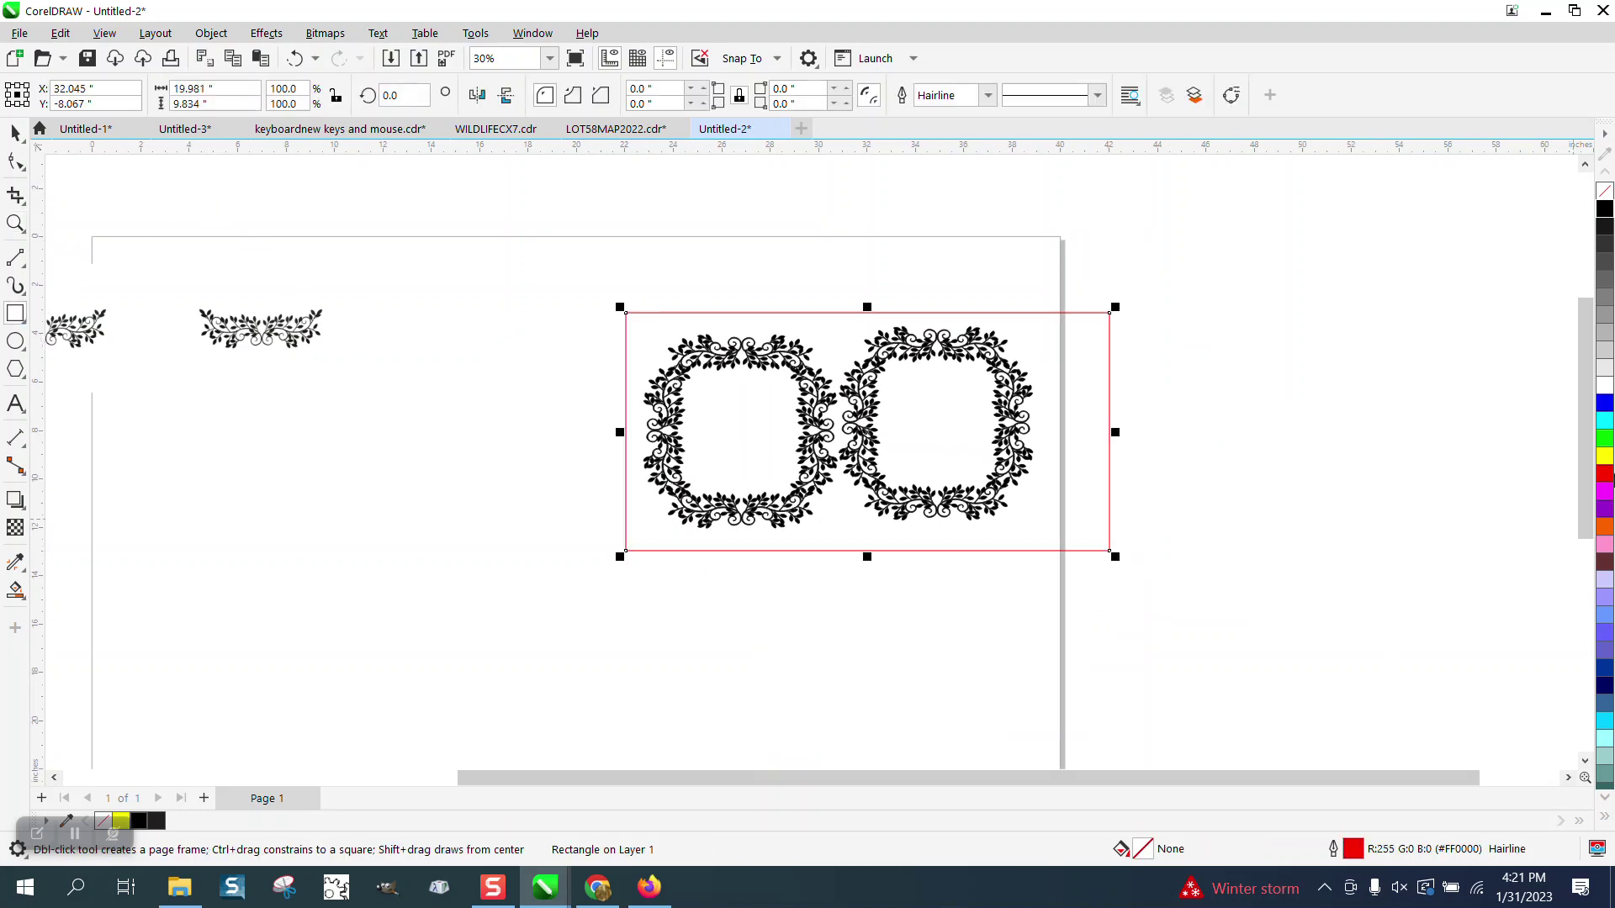
pyautogui.click(1609, 458)
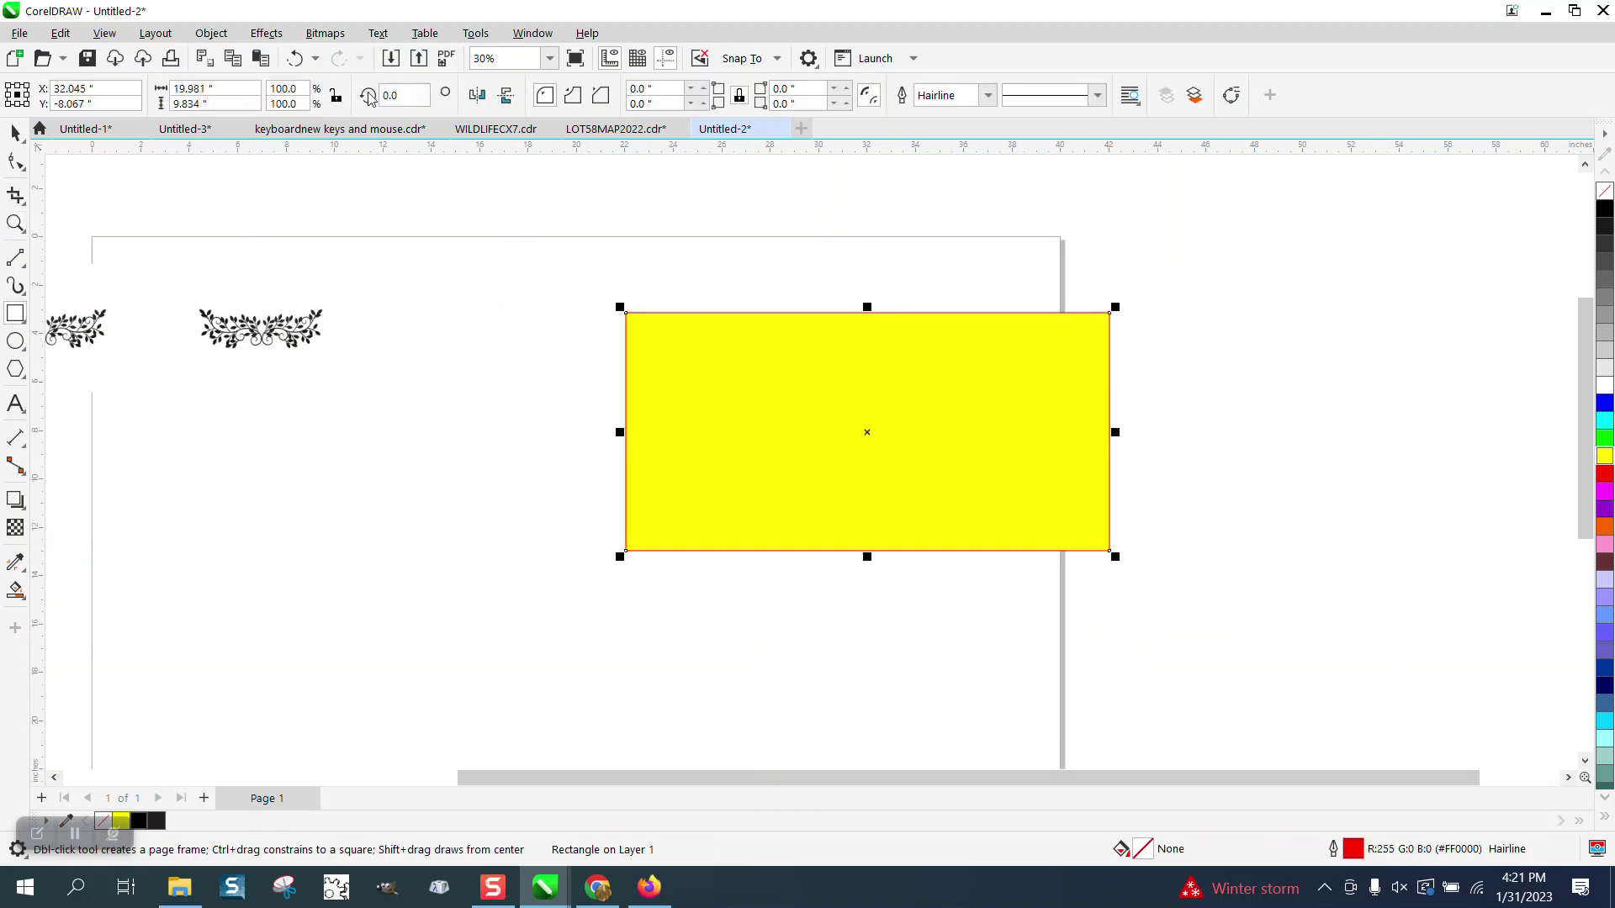
# Send the yellow rectangle behind both black frames and inspect the frames against the yellow background
pyautogui.click(210, 35)
pyautogui.moveTo(246, 343)
pyautogui.click(476, 364)
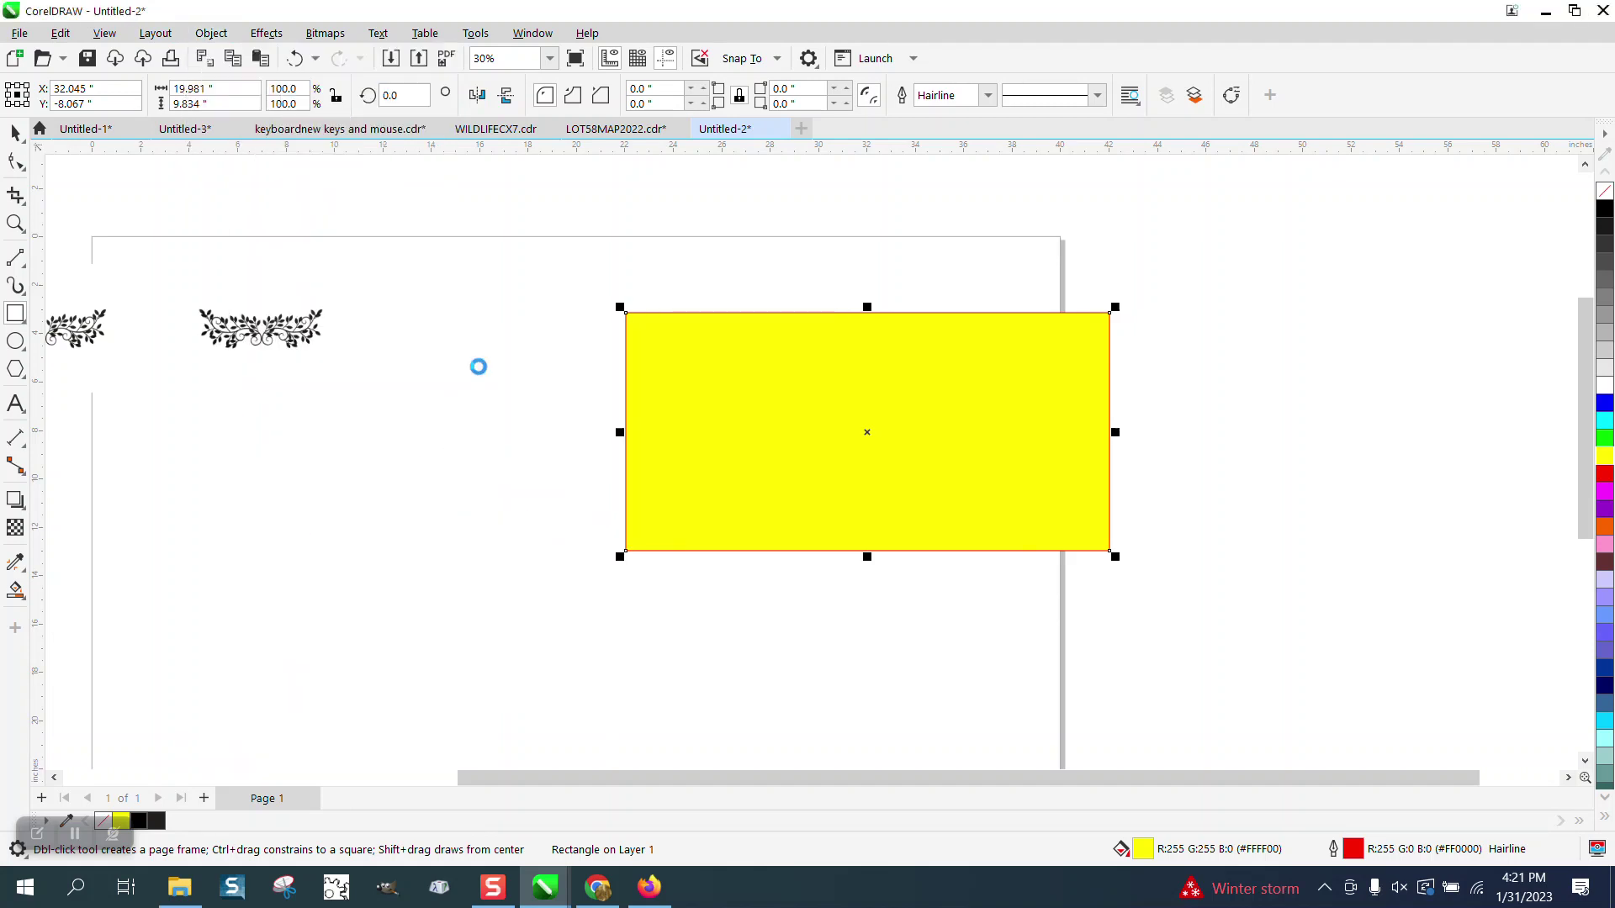
pyautogui.click(15, 223)
pyautogui.moveTo(659, 319); pyautogui.dragTo(1024, 569)
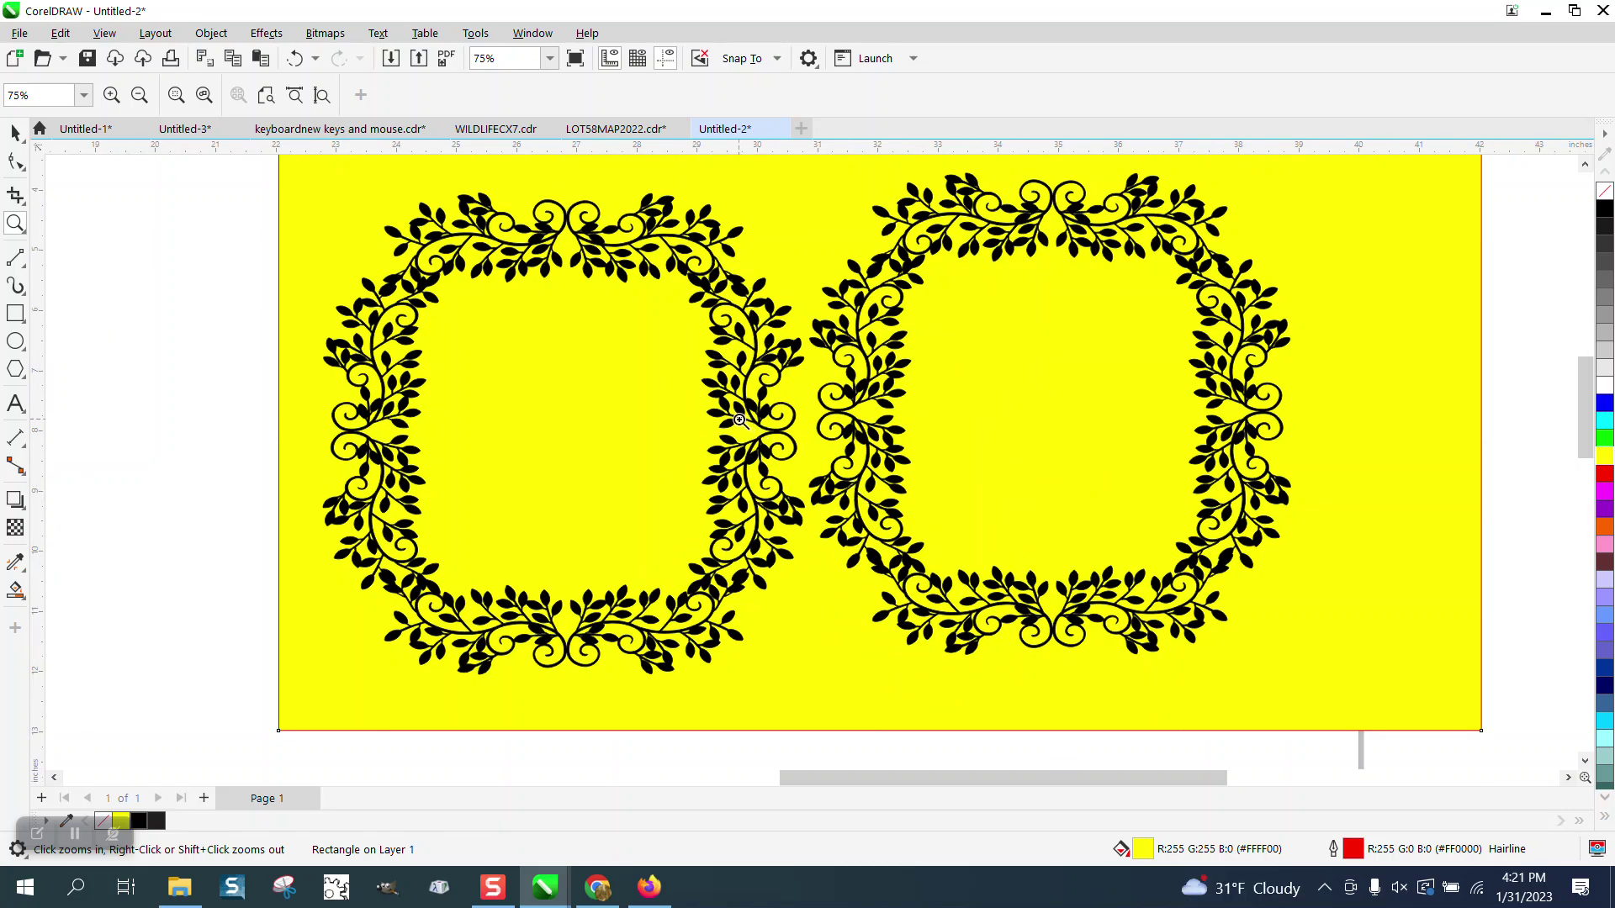
pyautogui.scroll(-1, 742, 414)
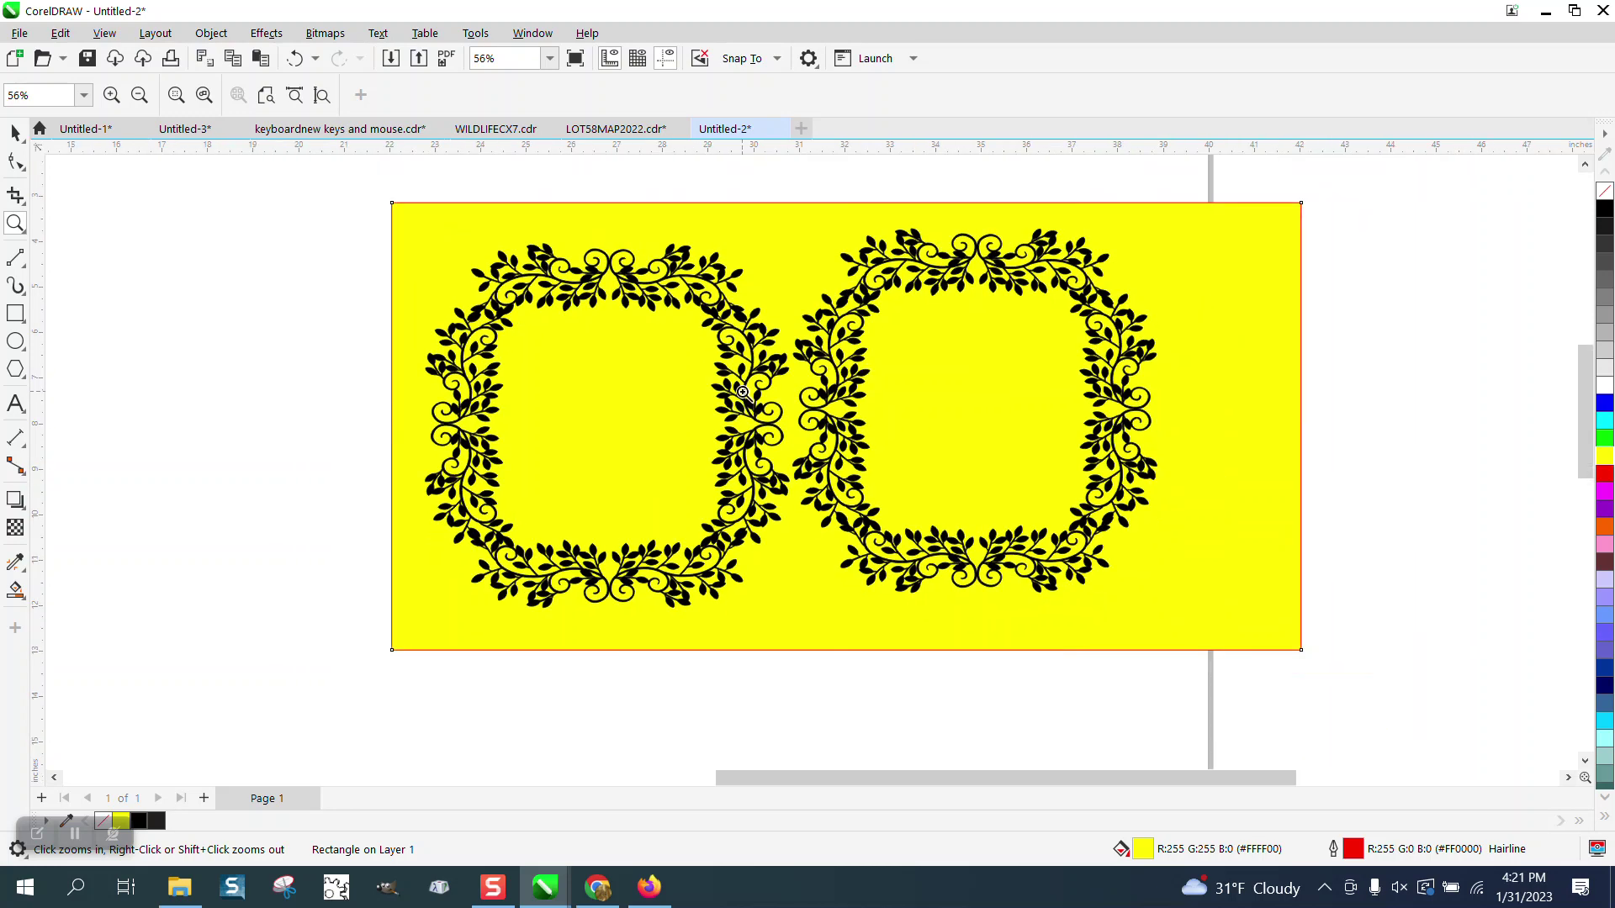